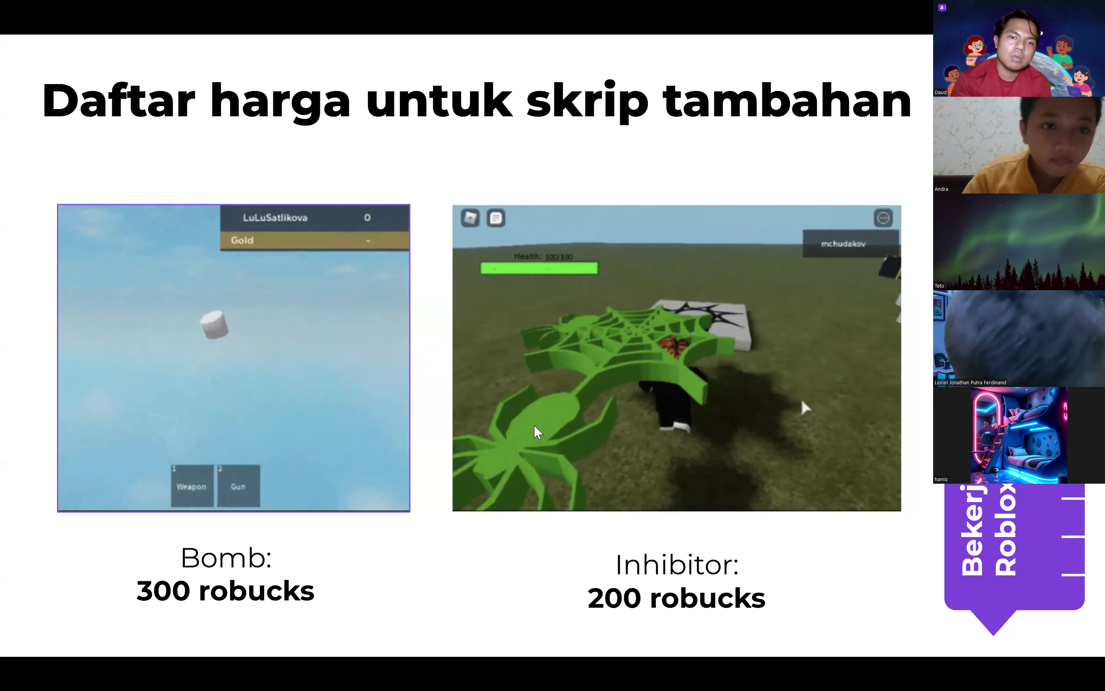
Advance the slideshow past the Rocket price slide of the extra script price list to the Istirahat break slide.
key(Right)
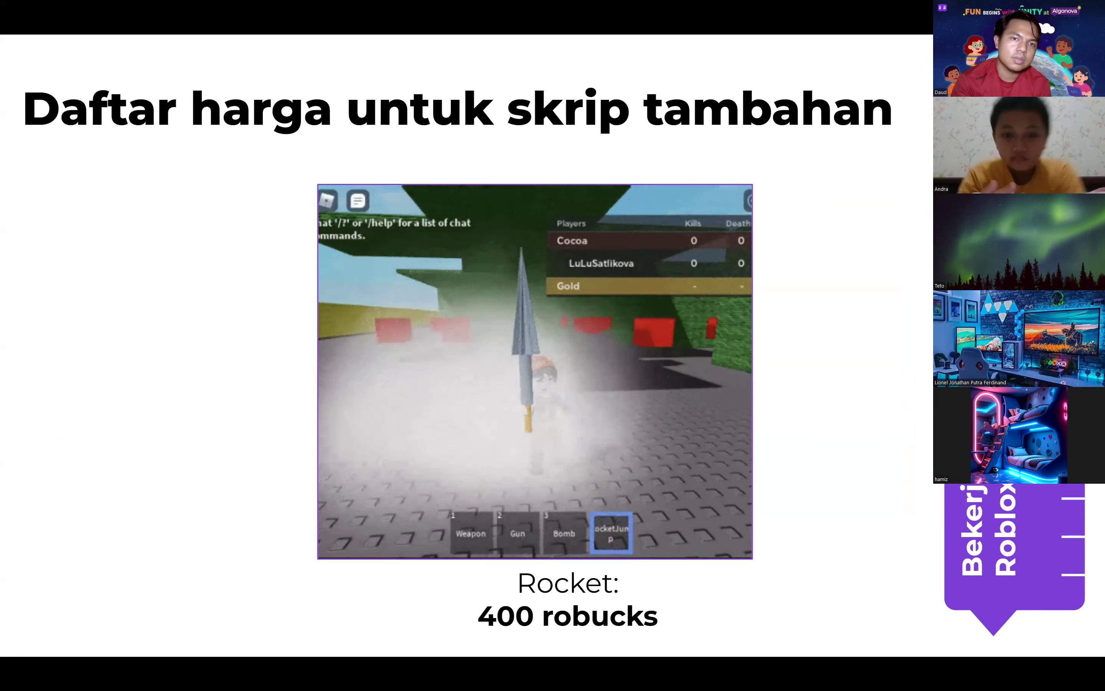
key(Right)
key(Left)
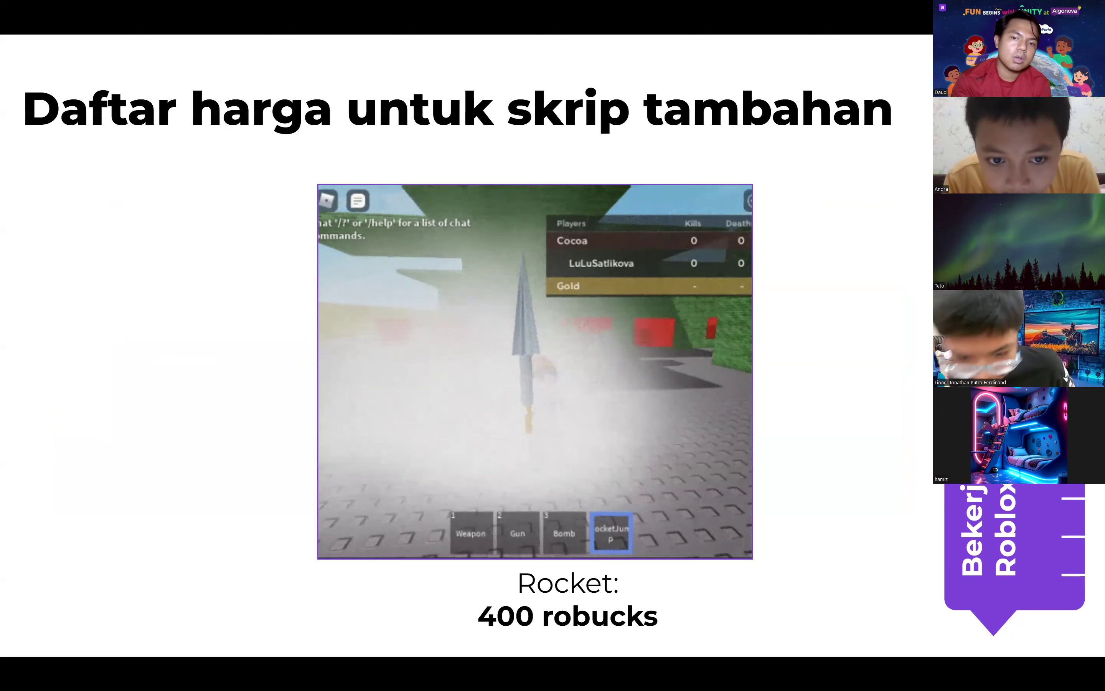
key(Right)
key(Right)
key(Right)
key(Right)
key(Right)
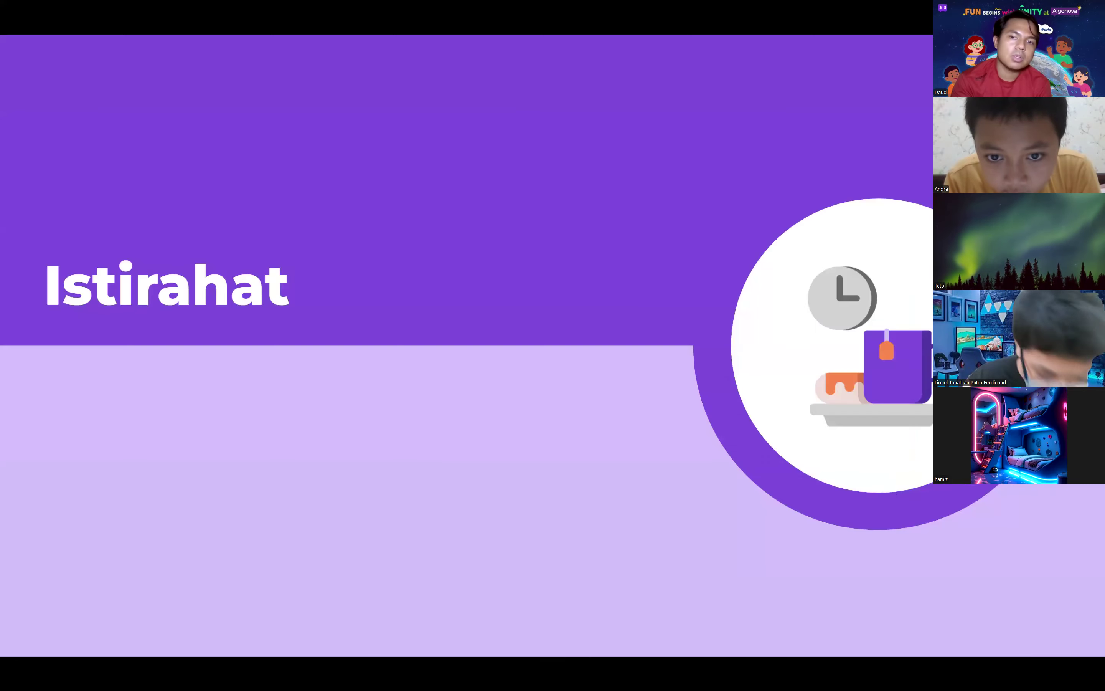
Advance the slideshow past the team spawn point instructions to the "Ubah game ini menjadi publik." slide and leave presentation mode.
key(Right)
key(Right)
key(Right)
key(Right)
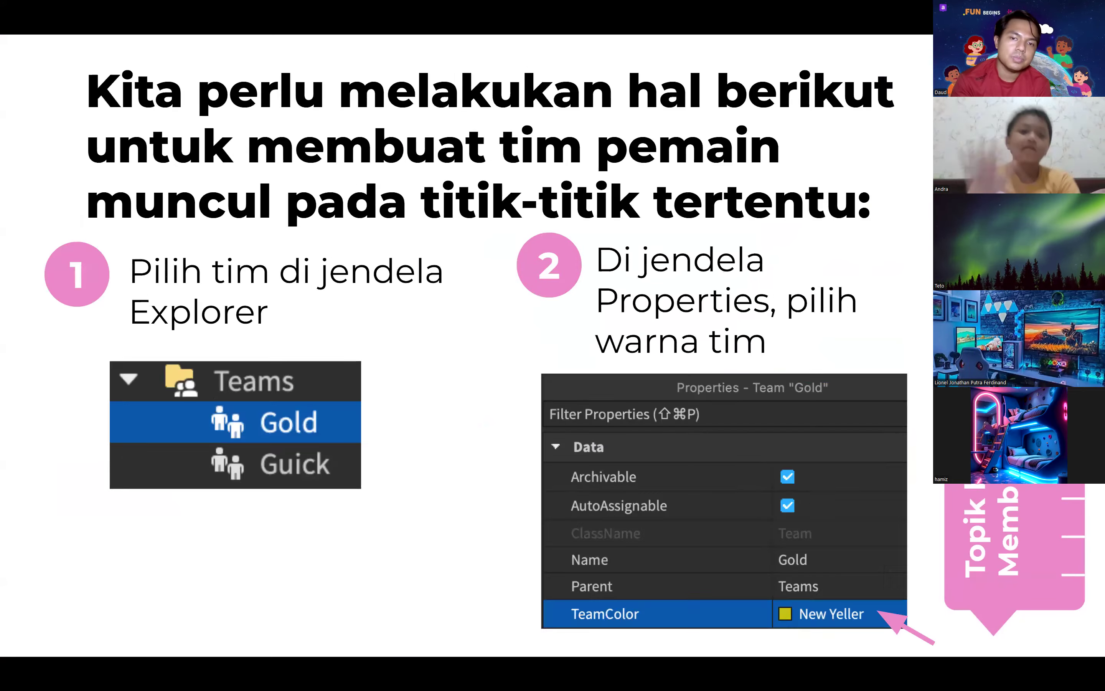
key(Right)
key(Right)
key(Right)
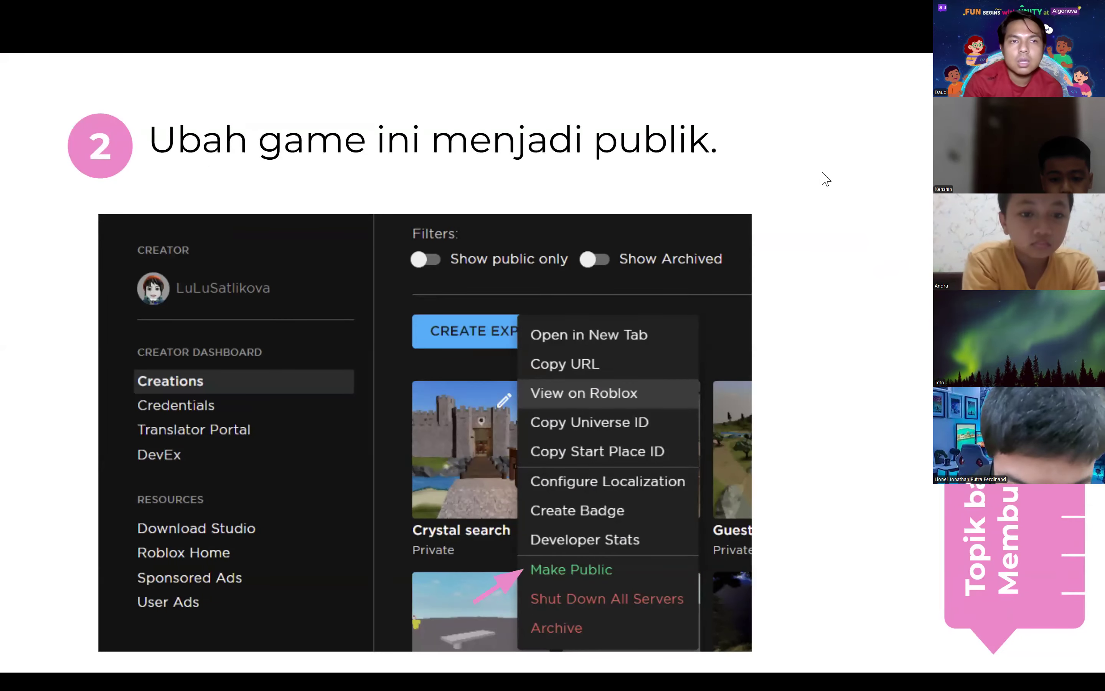
key(Escape)
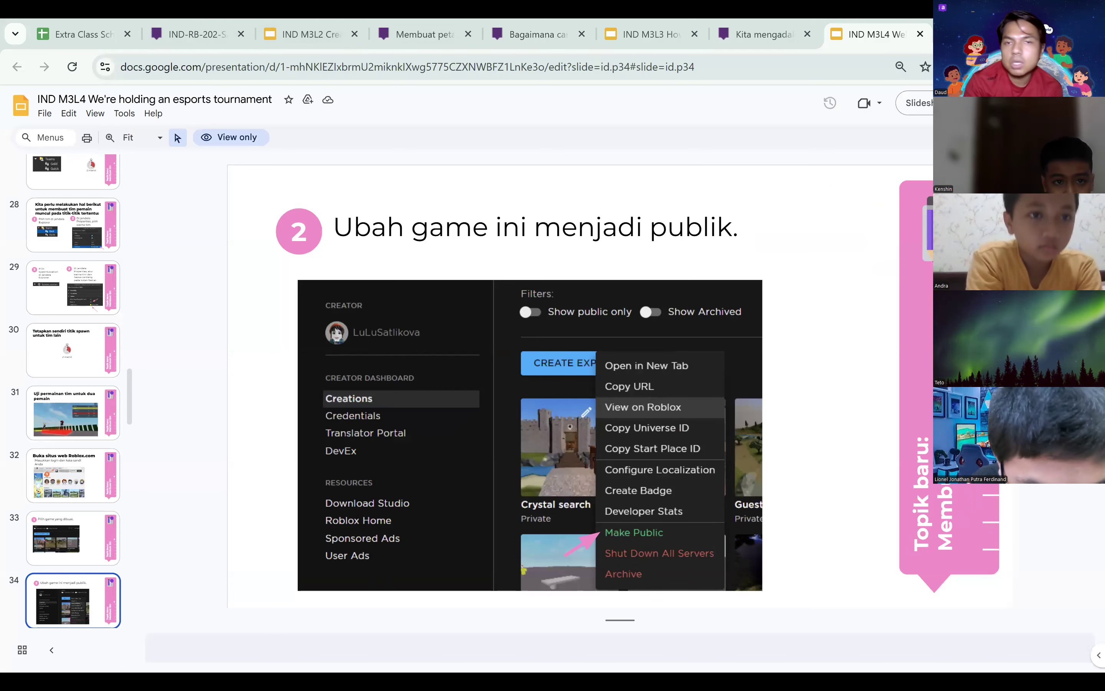
key(ctrl+t)
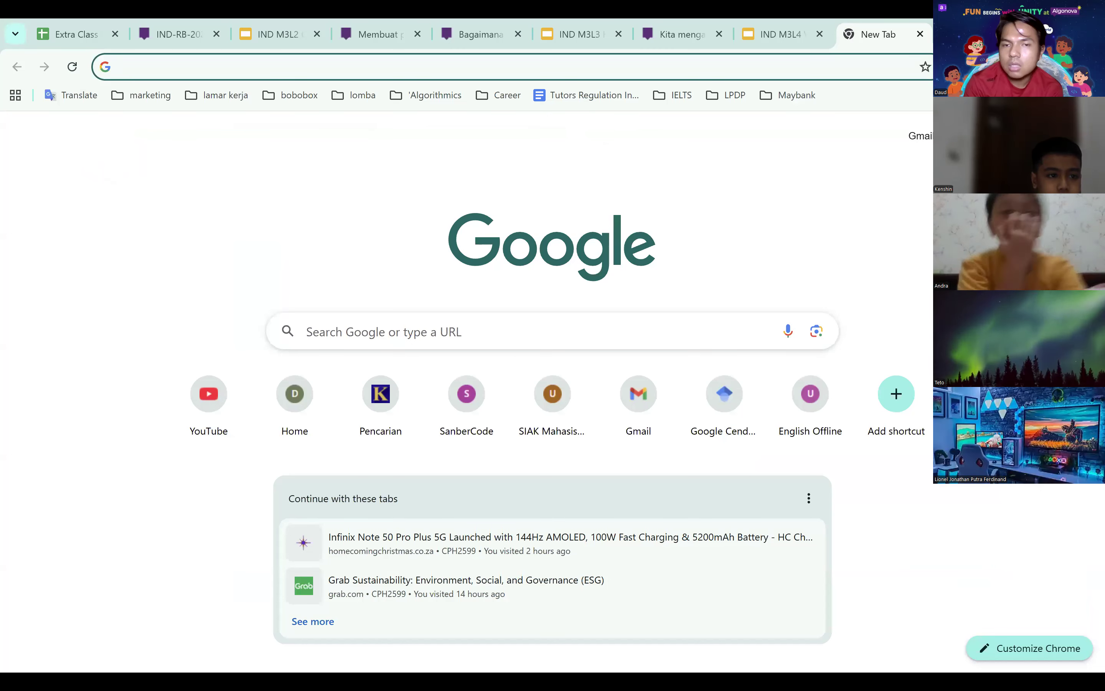
click(833, 67)
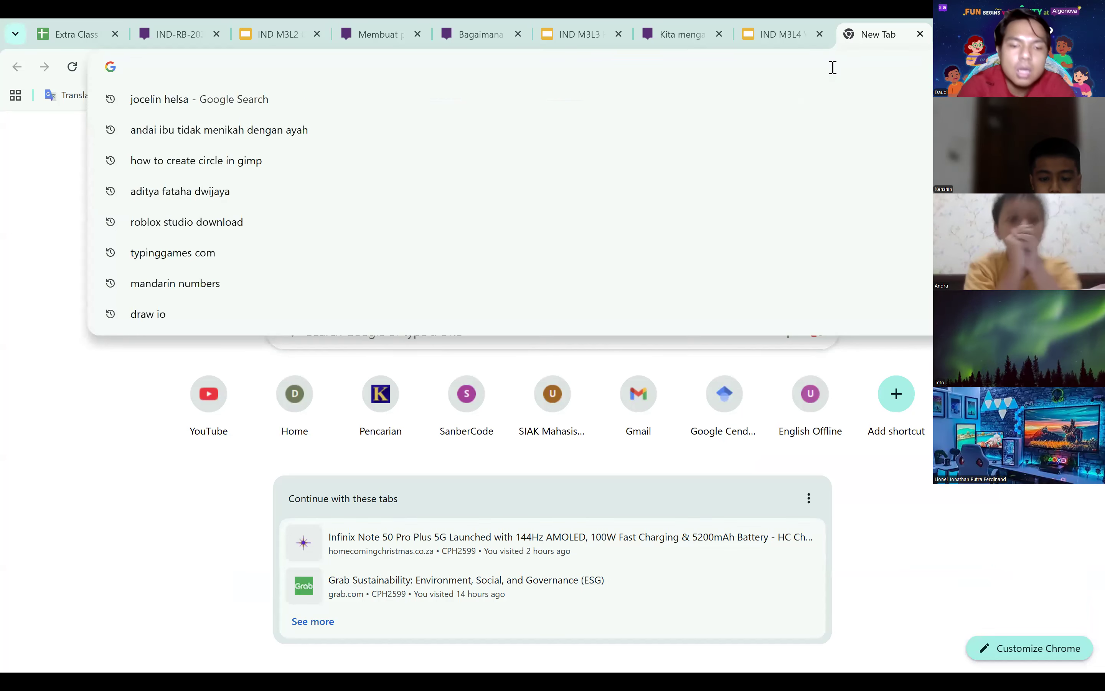
text(algon)
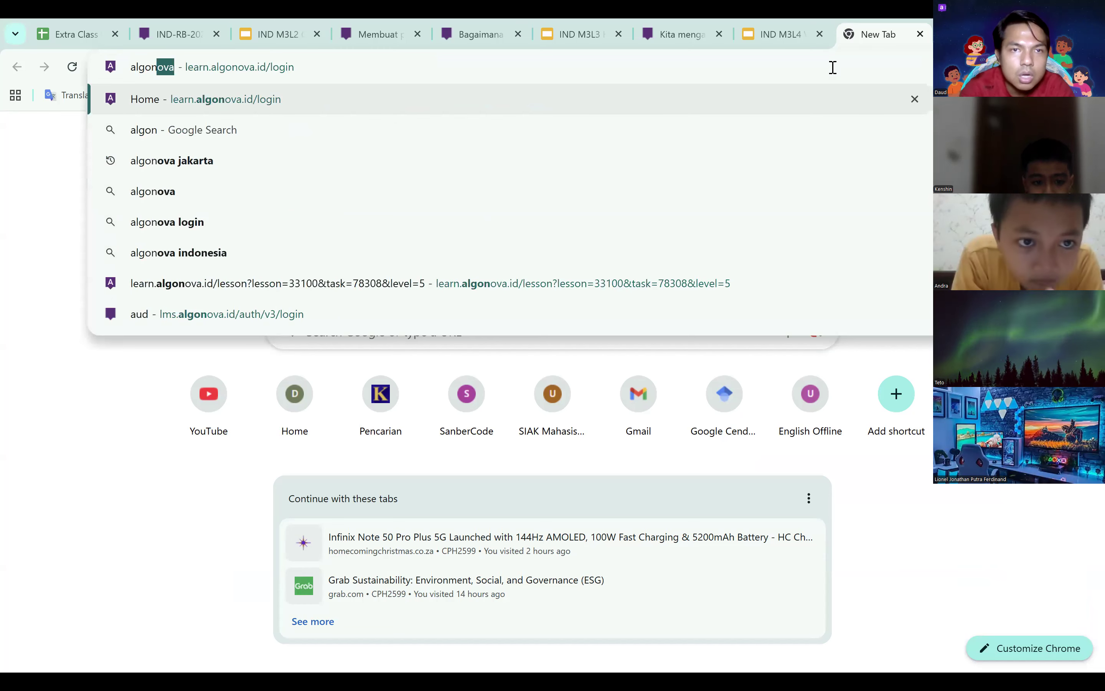
key(ctrl+a)
Switch to the open Algonova home page, open its Kursus page and locate lesson 22 of Game Design.
click(192, 35)
scroll(800, 113, up, 15)
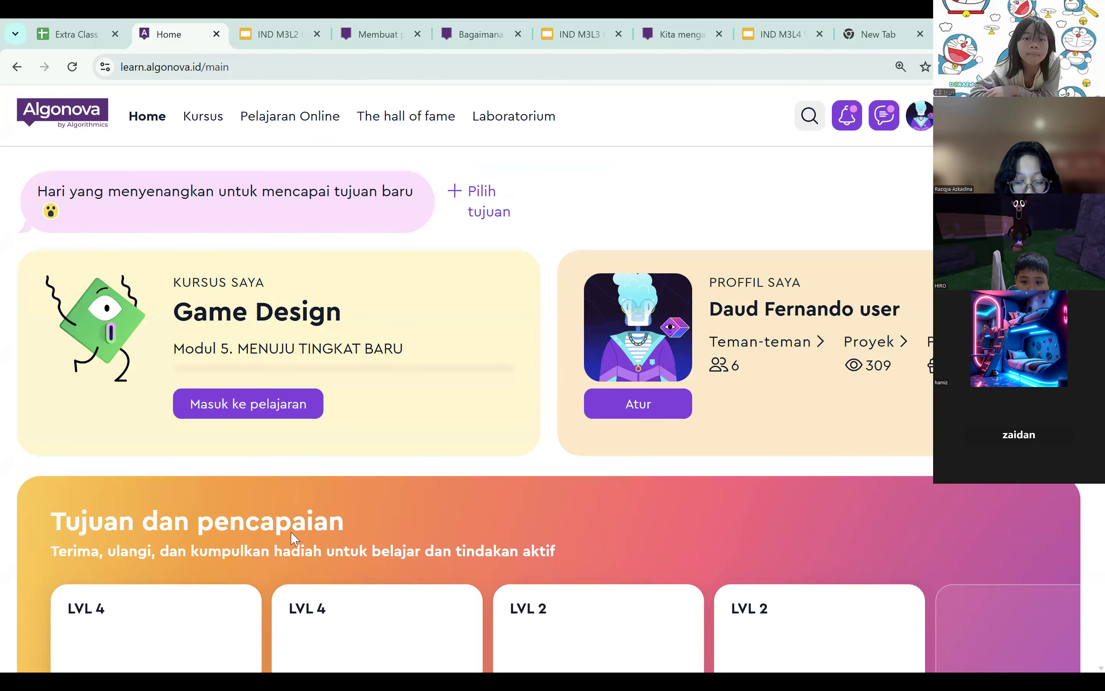
click(210, 120)
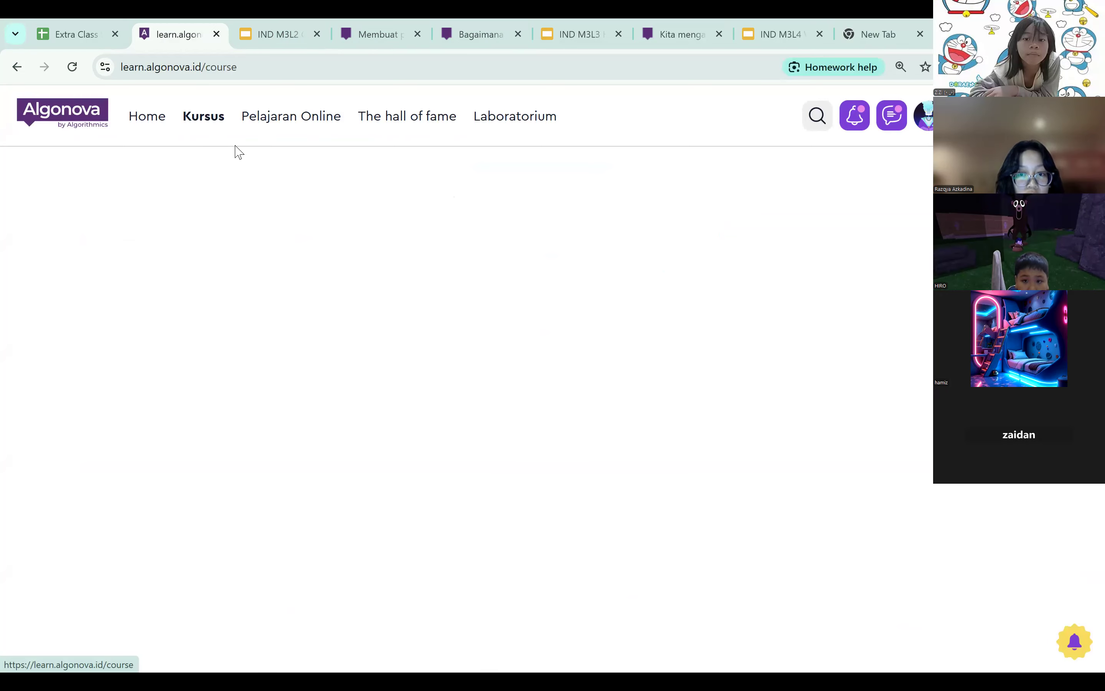
scroll(514, 360, down, 20)
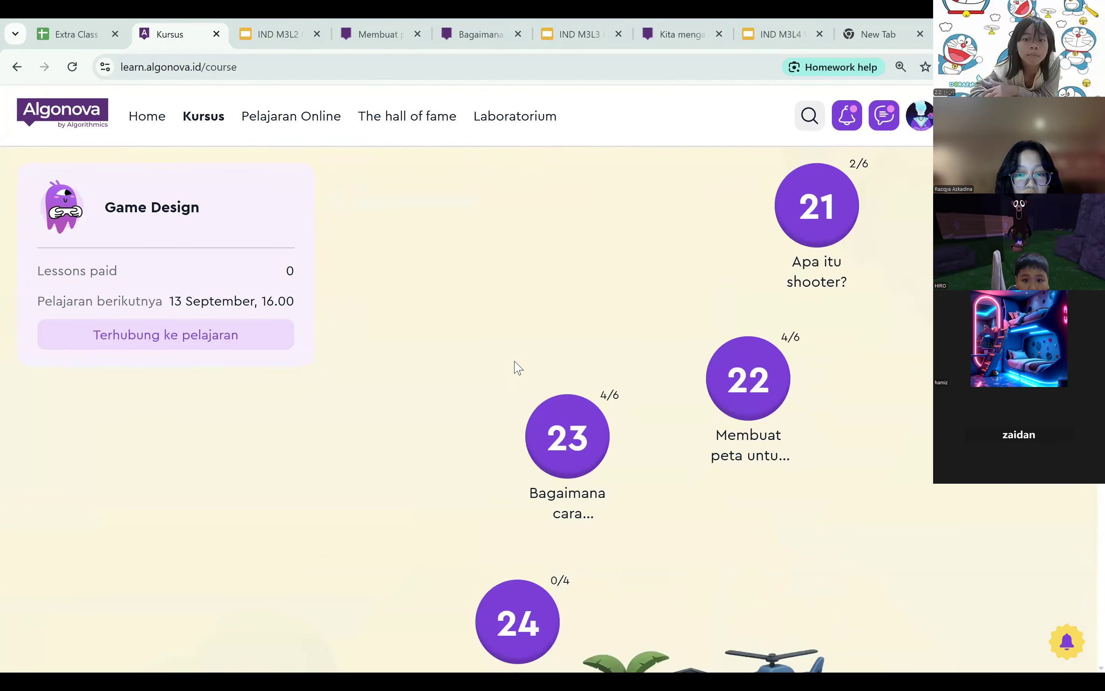
scroll(515, 365, up, 6)
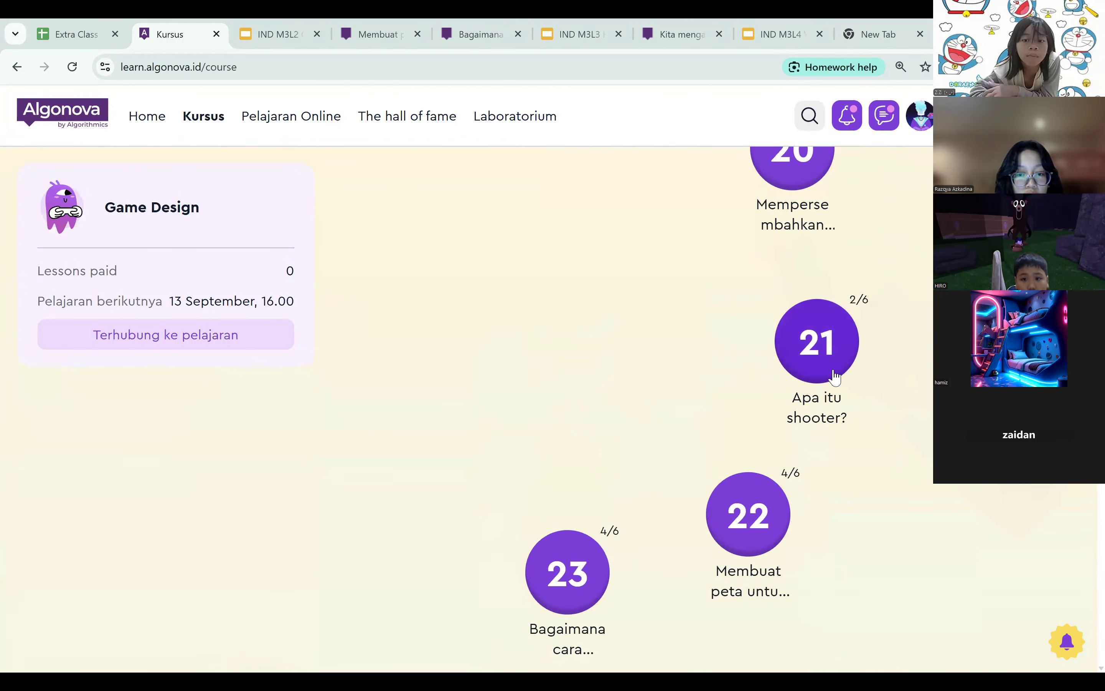
scroll(806, 411, down, 3)
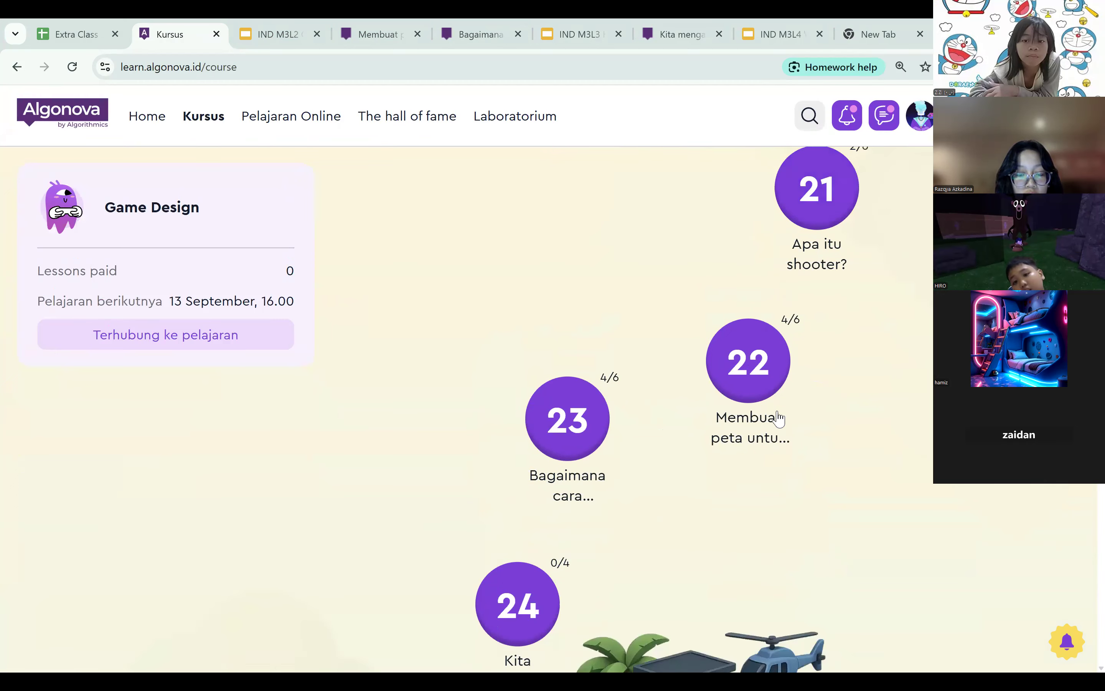
Open the Roblox Studio handbook from task 4 of lesson 22, Membuat peta untuk shooter.
click(769, 381)
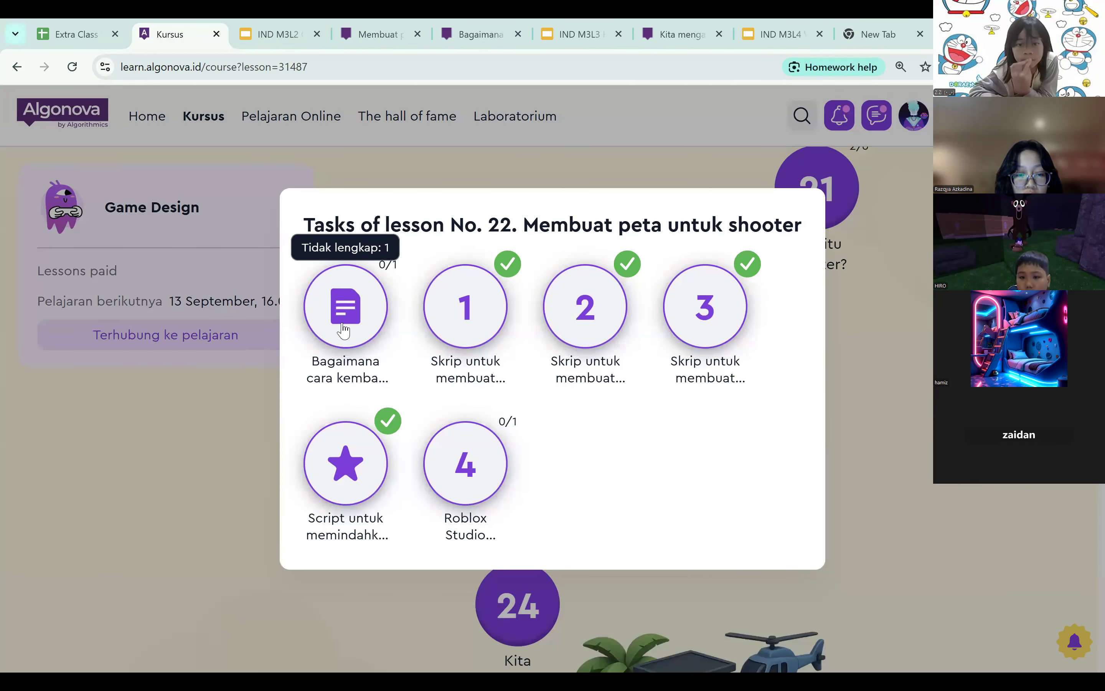
click(480, 482)
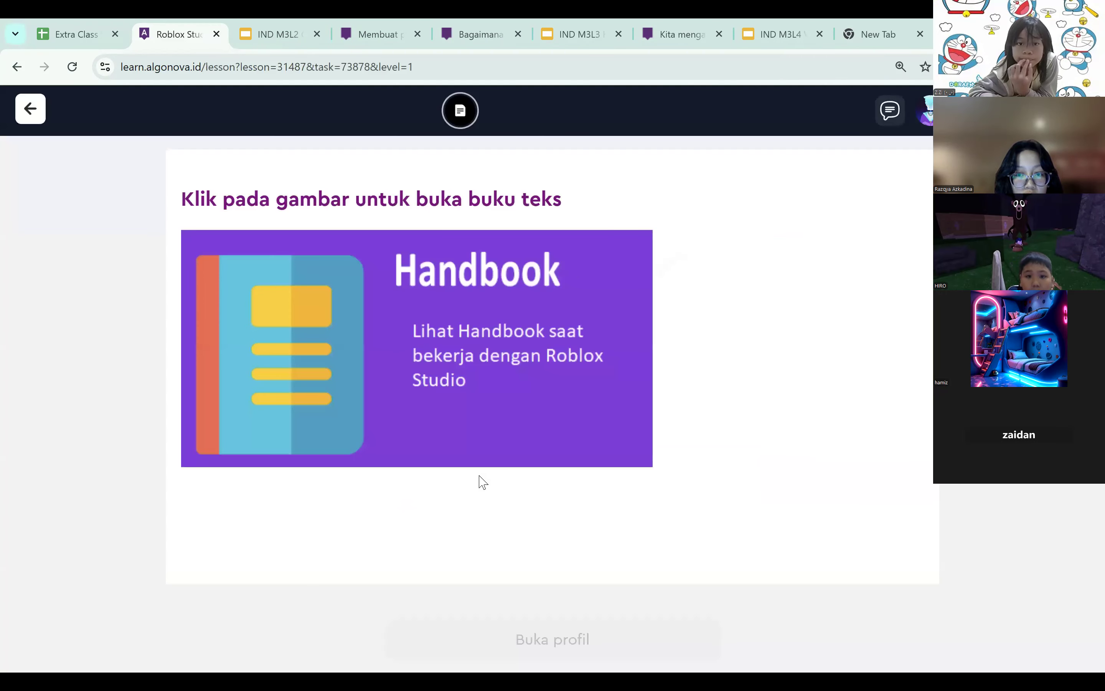
click(496, 377)
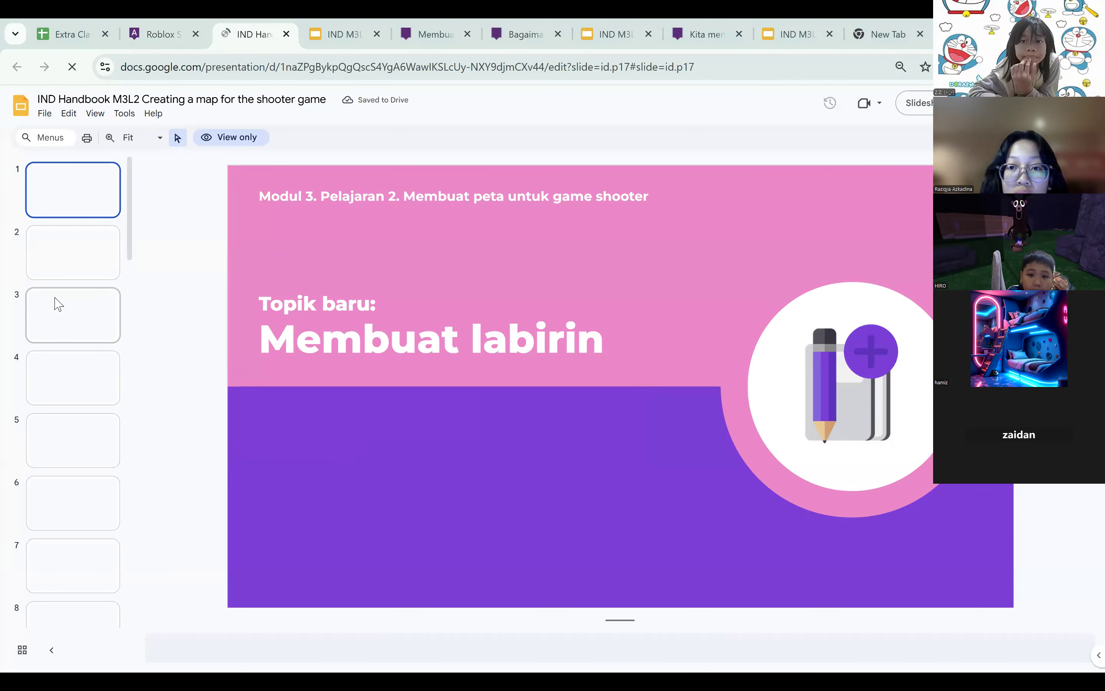
Look through the maze handbook's opening slides up to slide 7 about adding the part for the map walls.
key(Down)
key(Down)
key(Down)
key(Down)
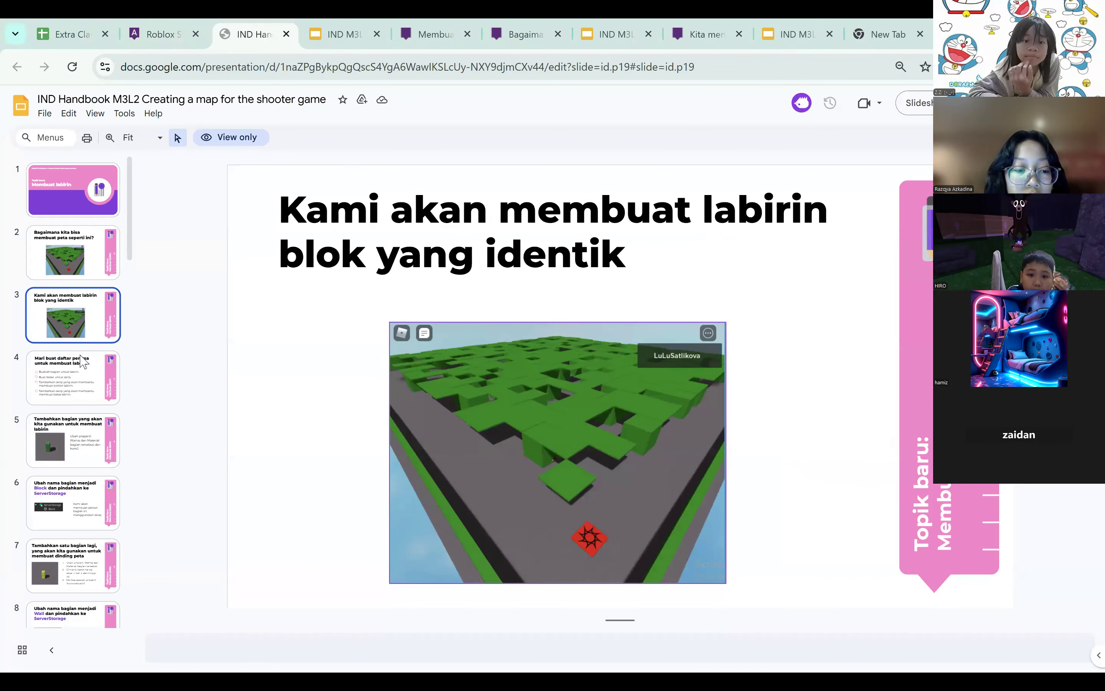
click(103, 509)
click(82, 576)
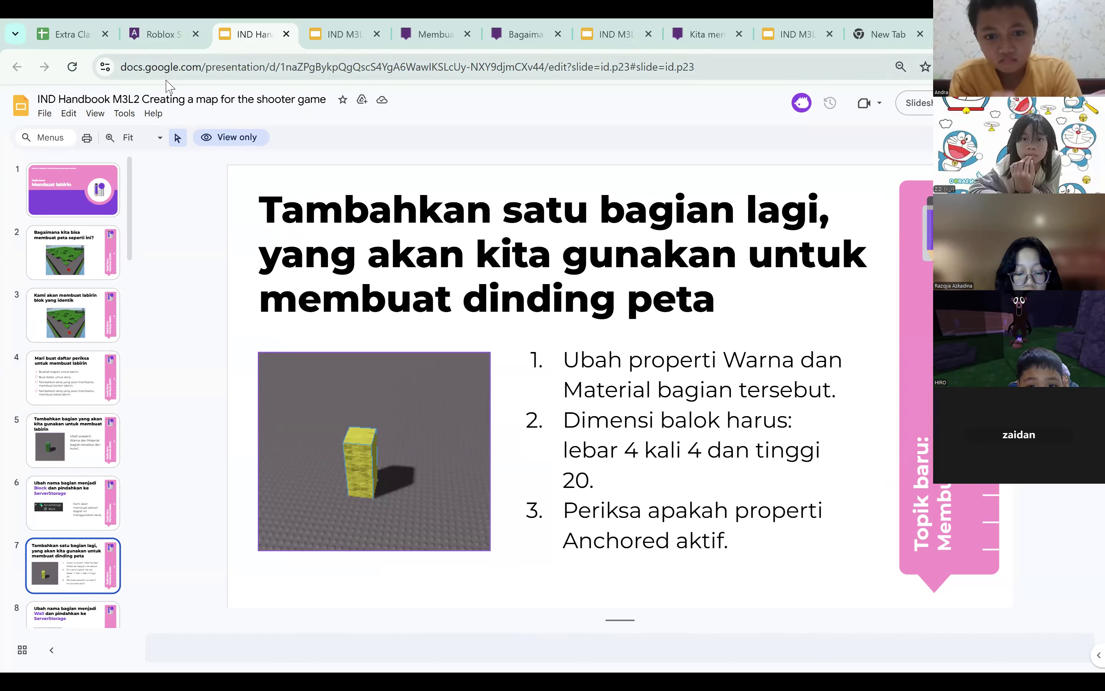
Review handbook slides 2 to 8, ending on the slide about renaming the part Wall and moving it to ServerStorage.
click(80, 249)
click(80, 315)
click(82, 376)
click(73, 445)
click(65, 528)
scroll(64, 530, down, 2)
click(69, 552)
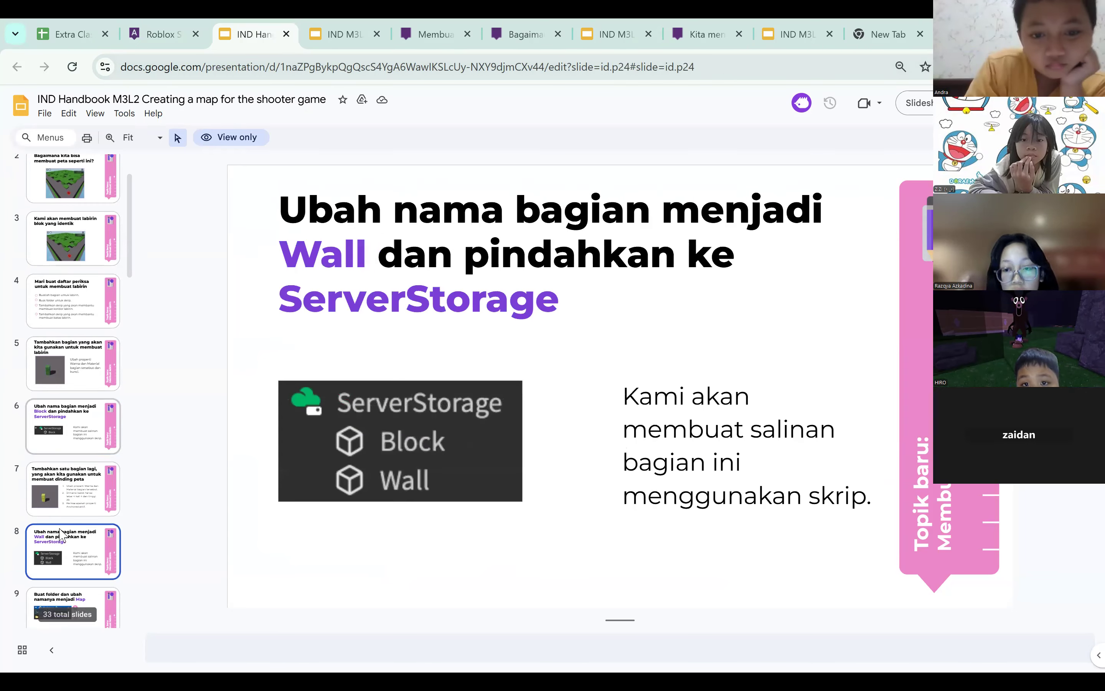
Review the handbook slides from the Map folder to the GenerateLabirint script, and skim the thumbnails through slide 20.
click(73, 501)
click(69, 597)
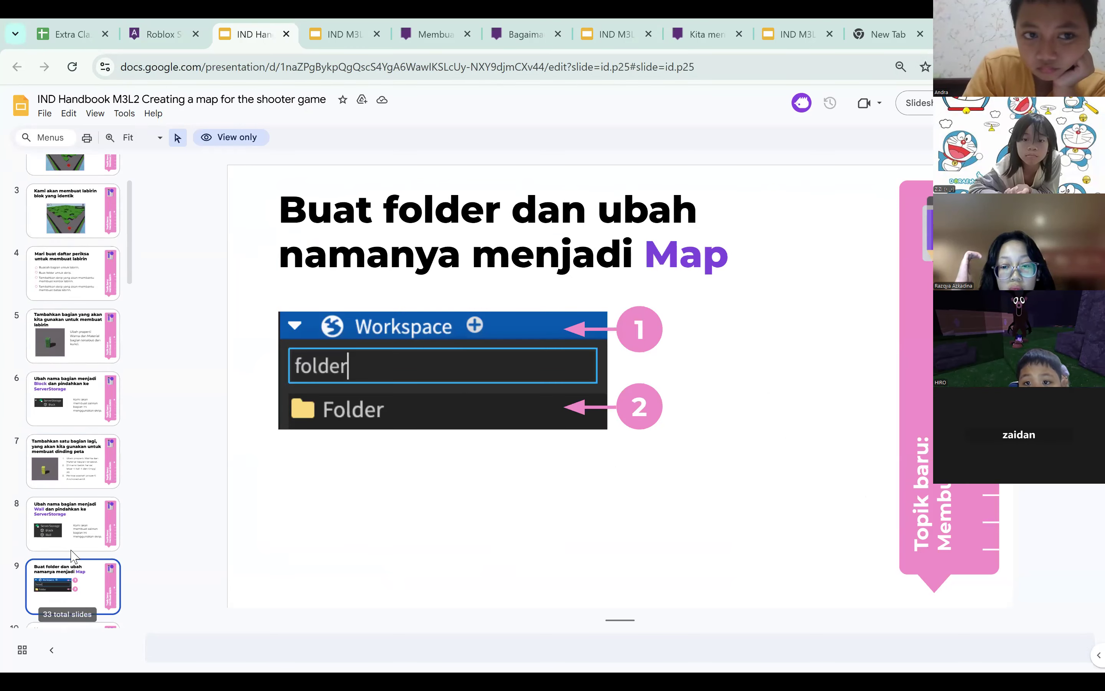
scroll(70, 603, down, 3)
click(78, 520)
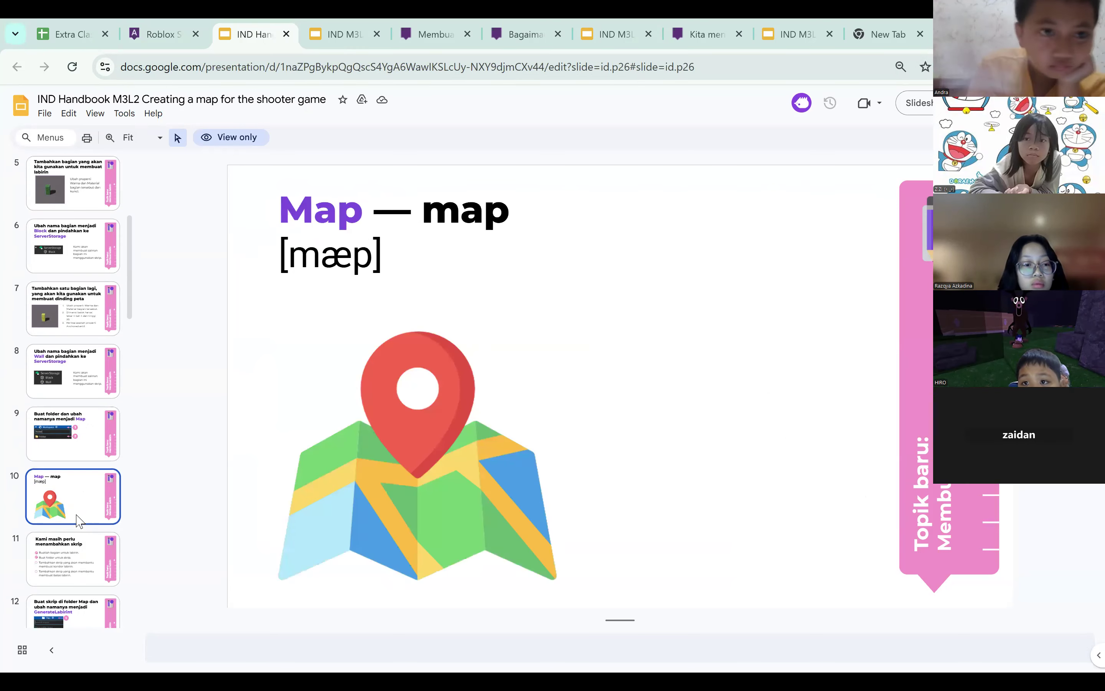
click(96, 568)
click(90, 608)
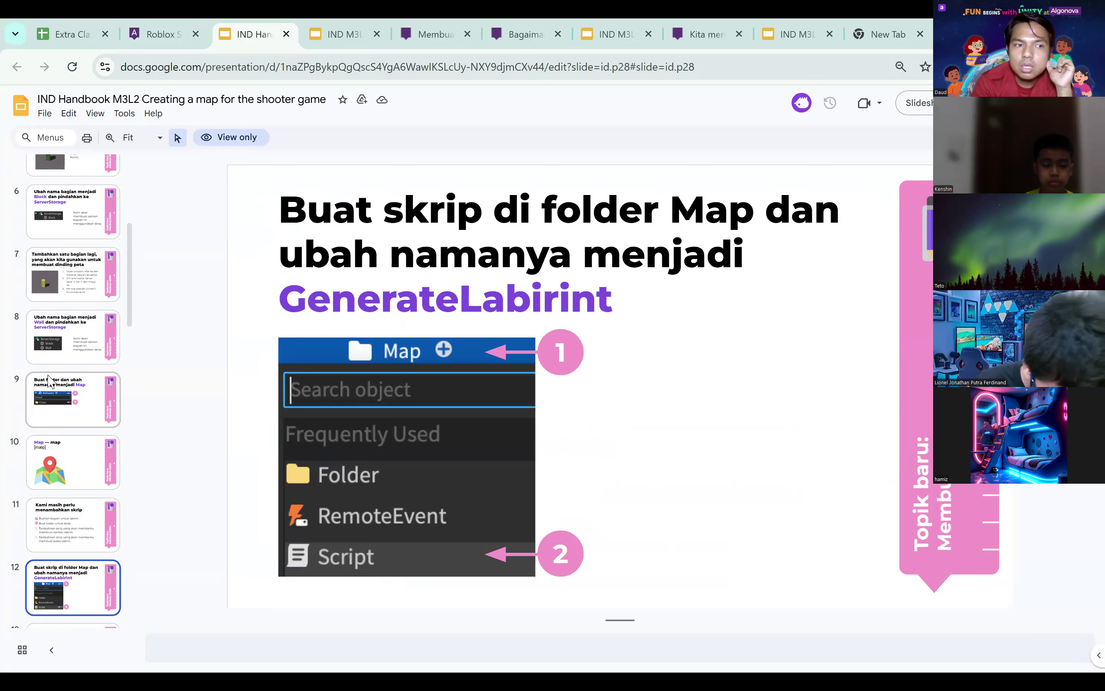
scroll(73, 400, down, 10)
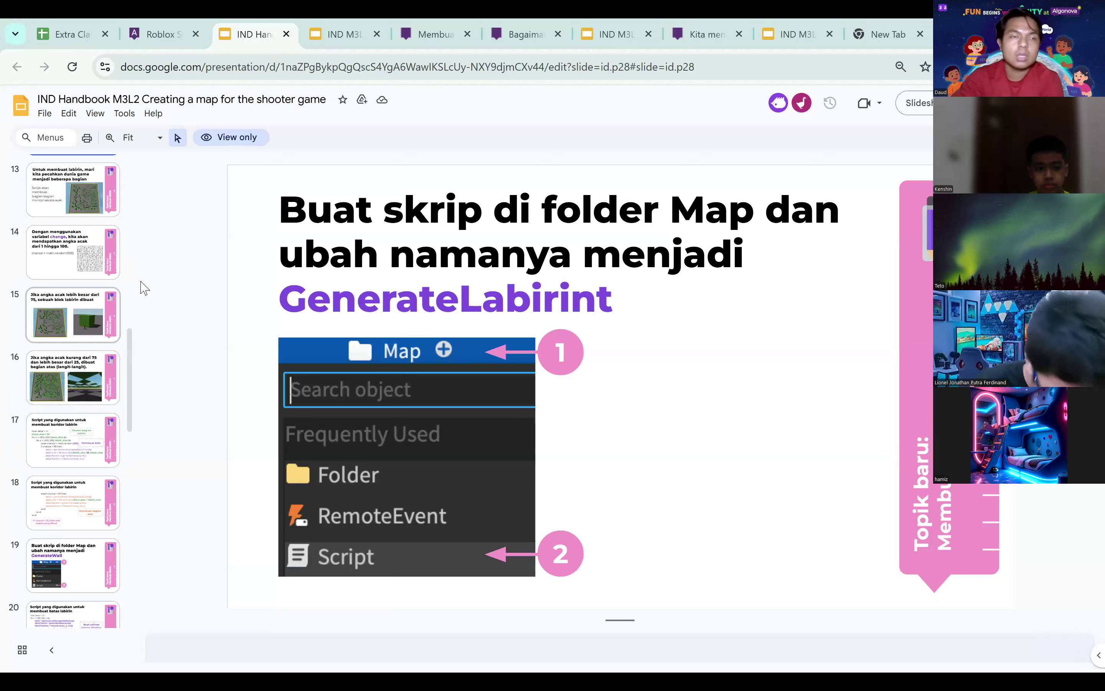
Switch to the Extra Class Schedule spreadsheet and select cell L90 in the Lesson 22 - 24 group.
mouse_move(126, 23)
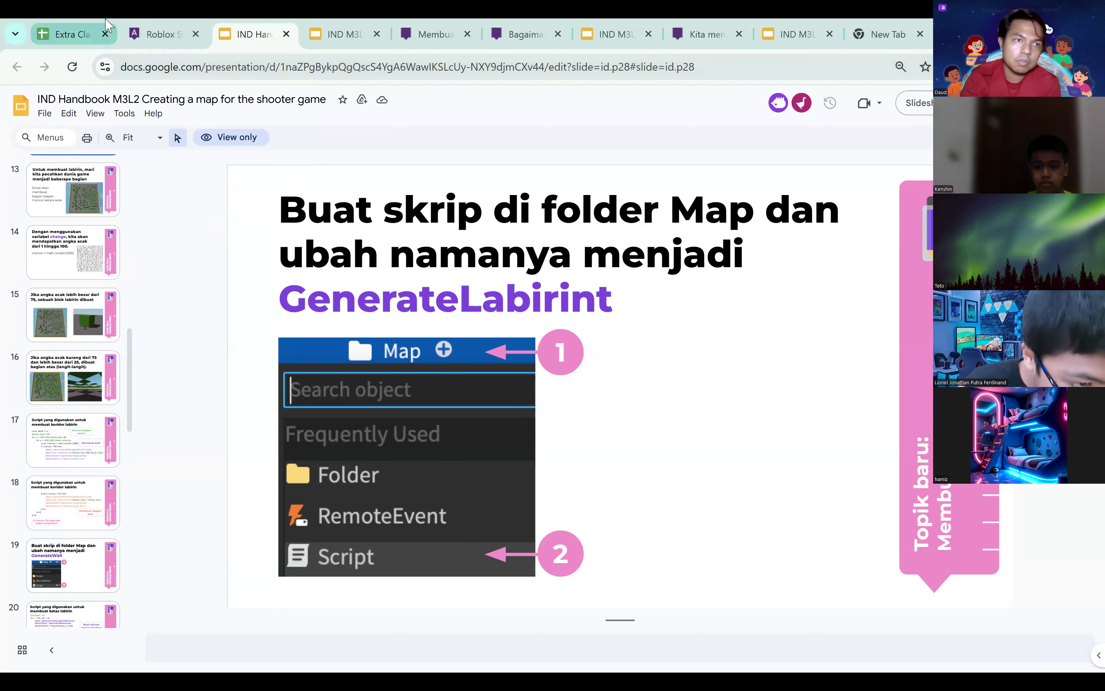
click(155, 32)
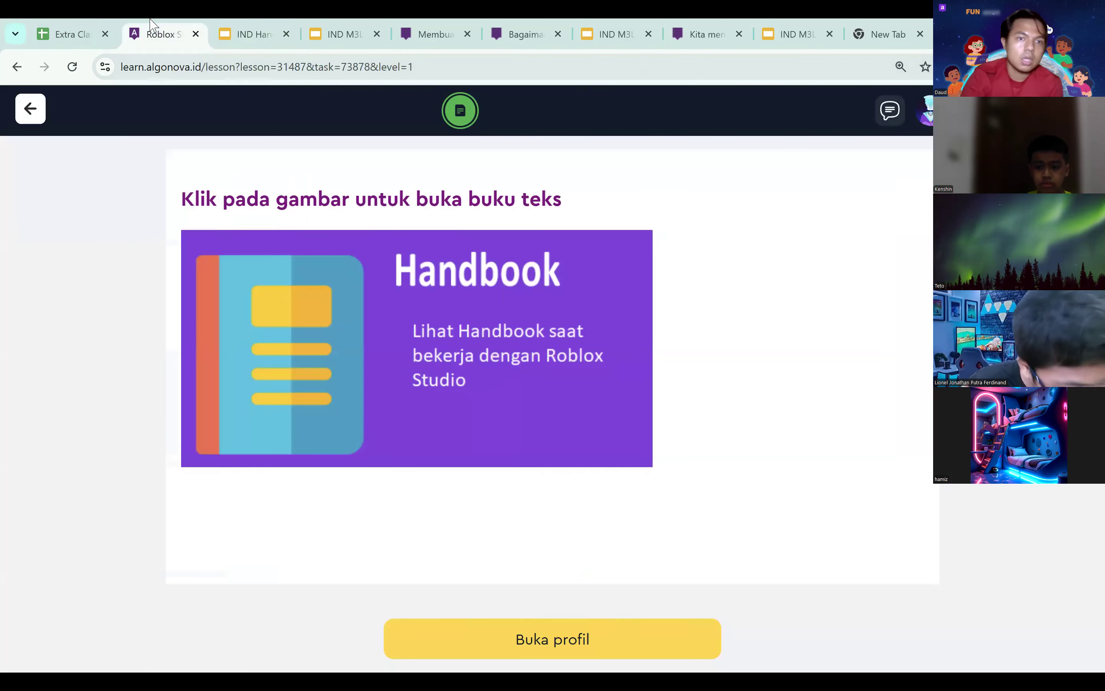
click(65, 27)
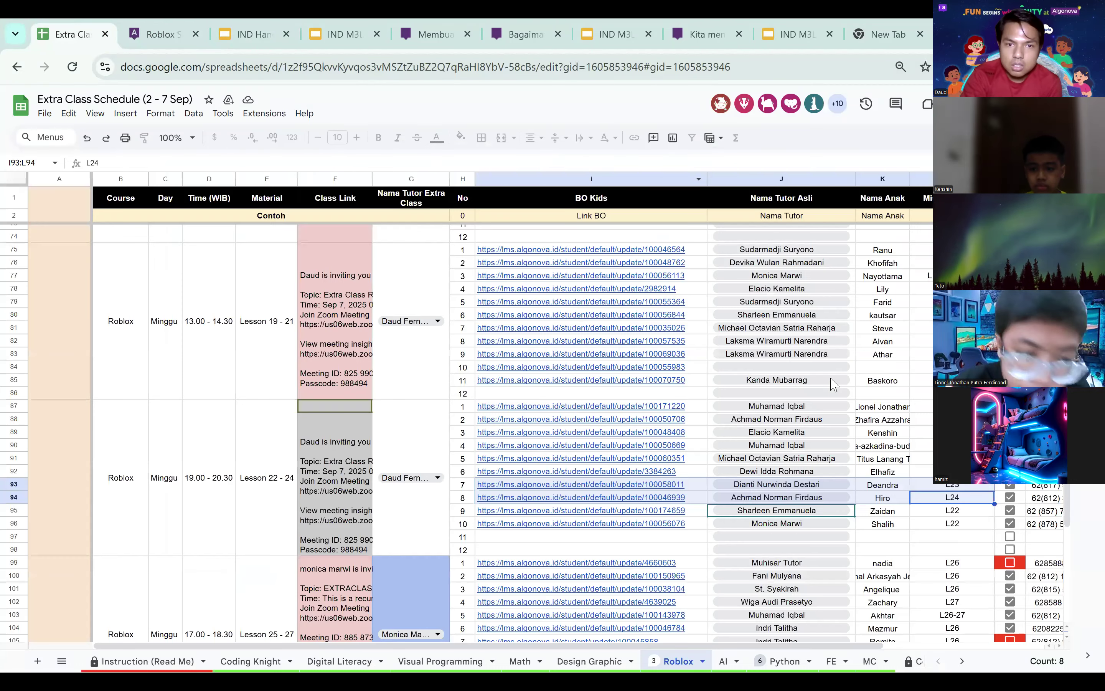
click(930, 445)
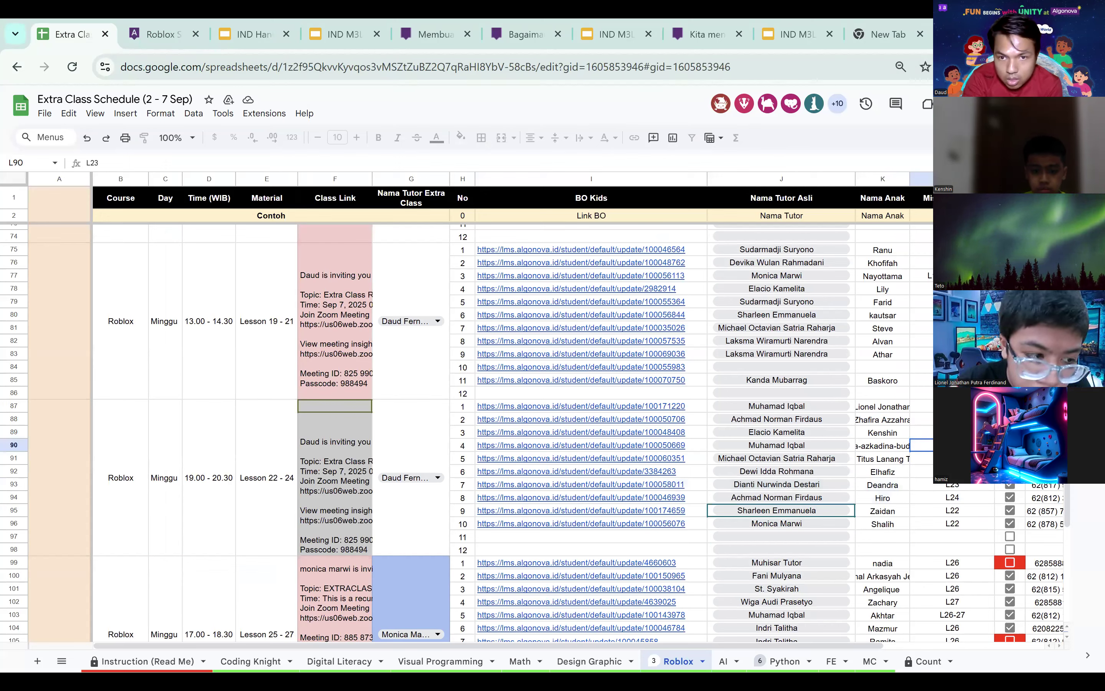
Select the children's name cells K87 to K89, K91 and K95 in the Lesson 22 - 24 group.
click(891, 406)
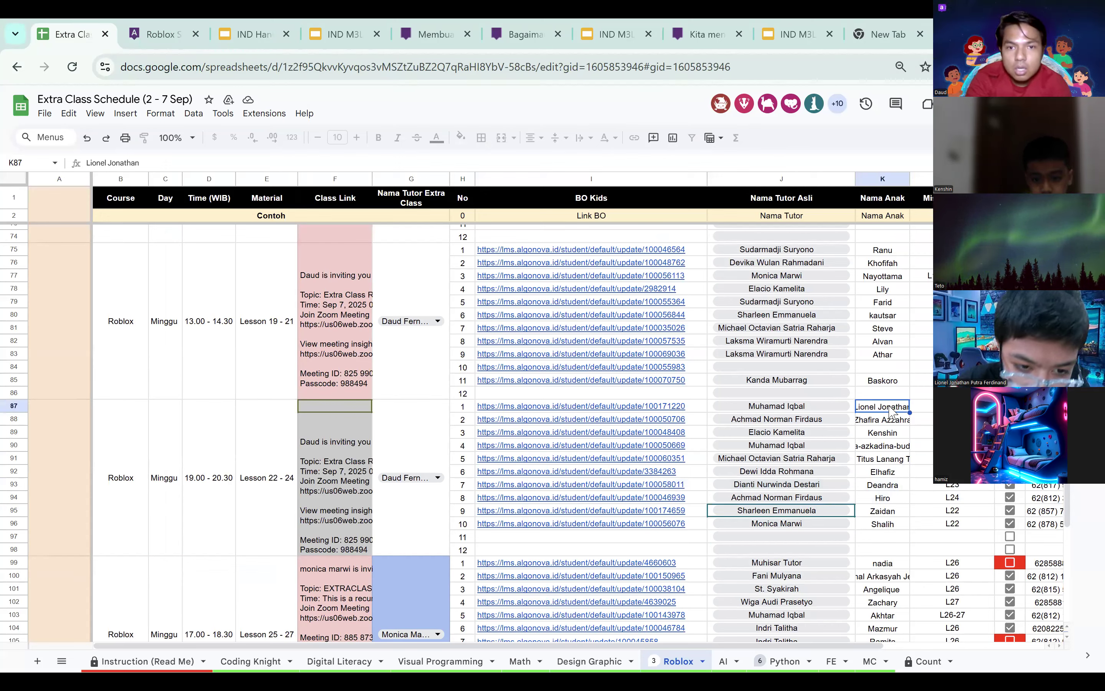
shift+click(891, 419)
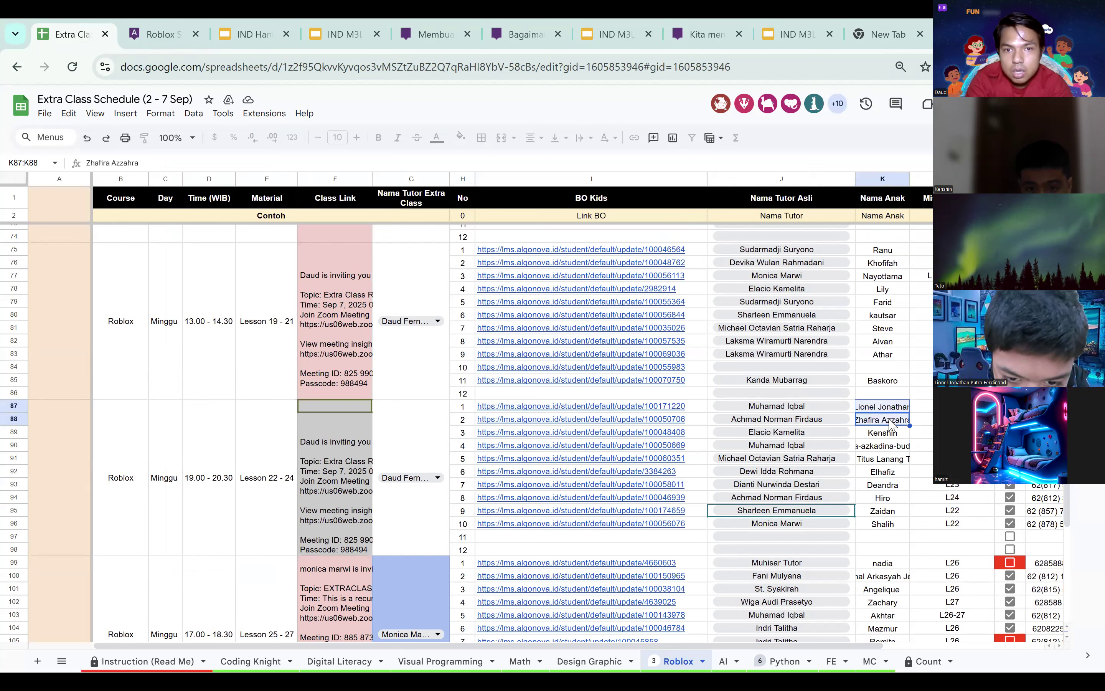
shift+click(896, 434)
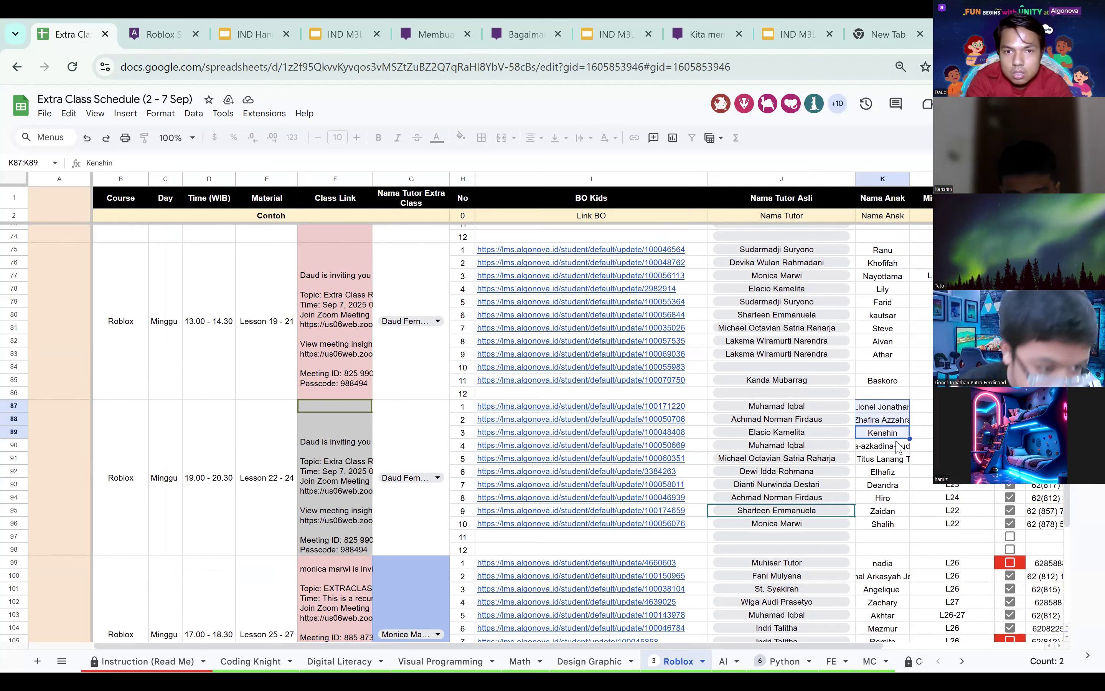
ctrl+click(890, 461)
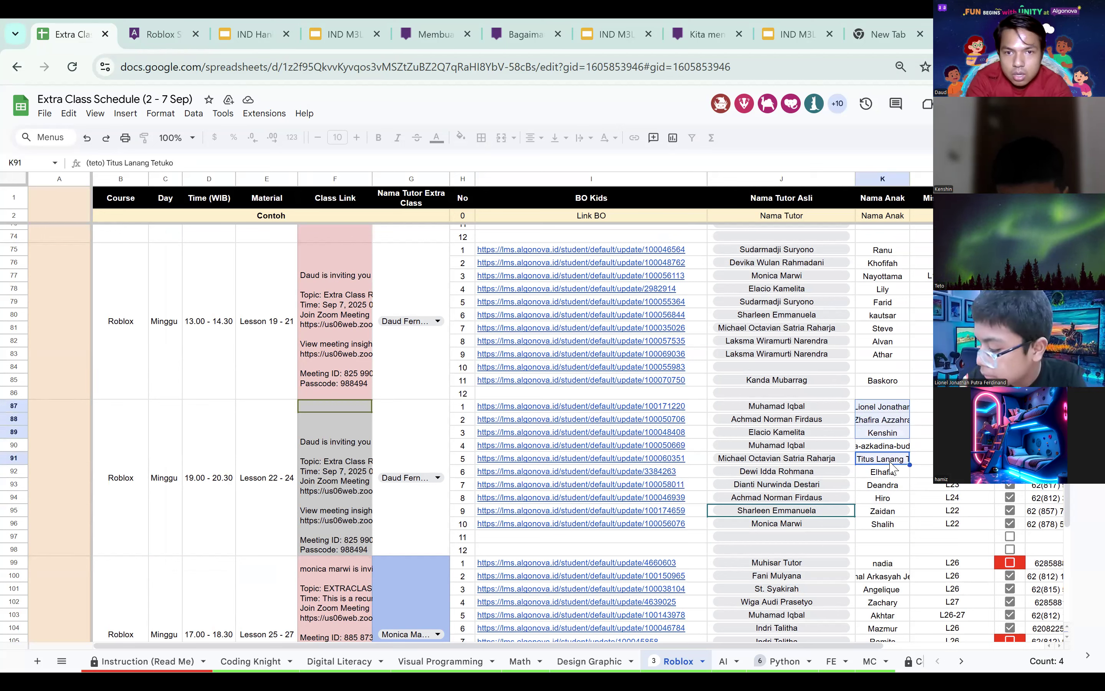
ctrl+click(884, 515)
Select the children's name cells K95, K96, K91 and K87 to K89 together in the Lesson 22 - 24 group.
click(890, 516)
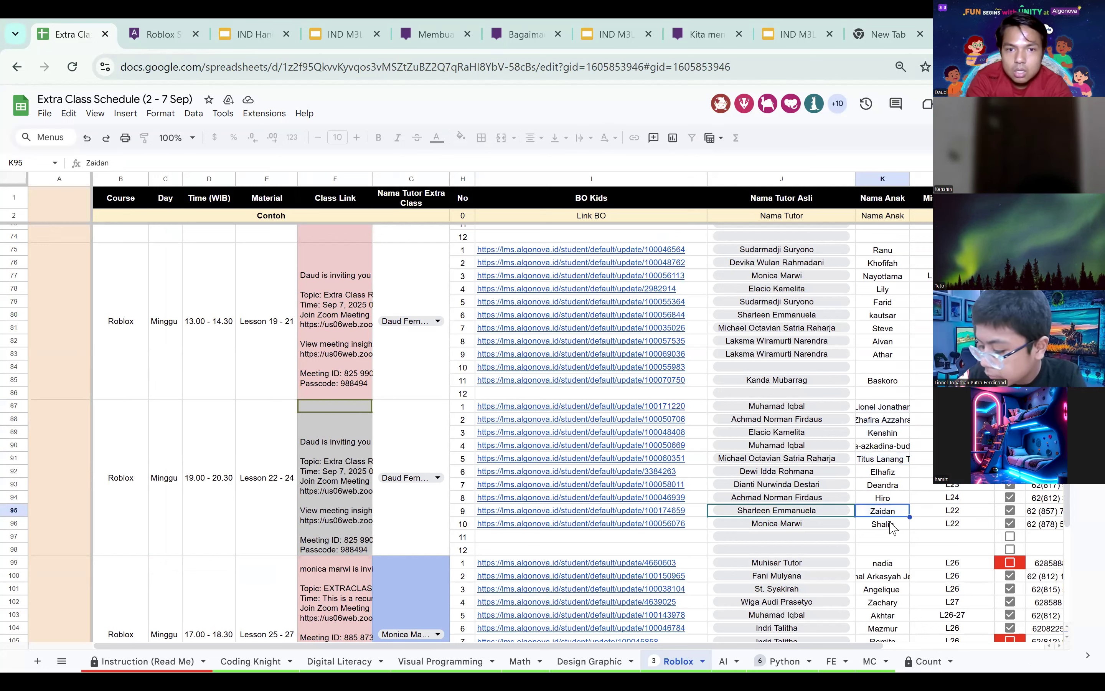
key(shift+Down)
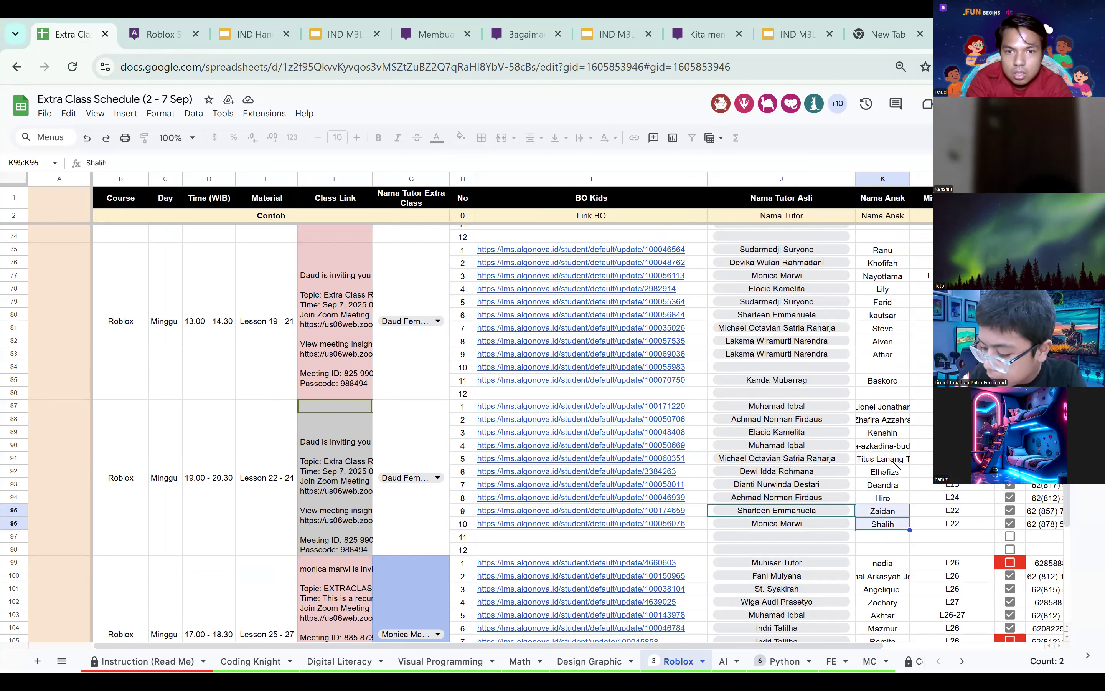
ctrl+click(892, 459)
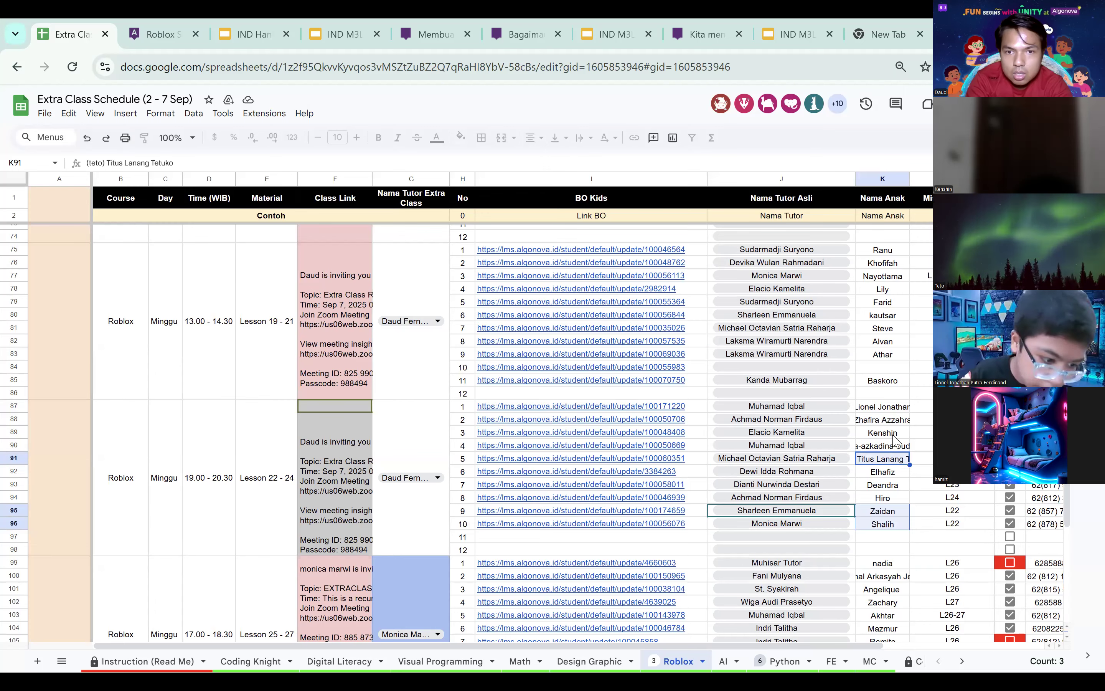
ctrl+drag(892, 432, 889, 411)
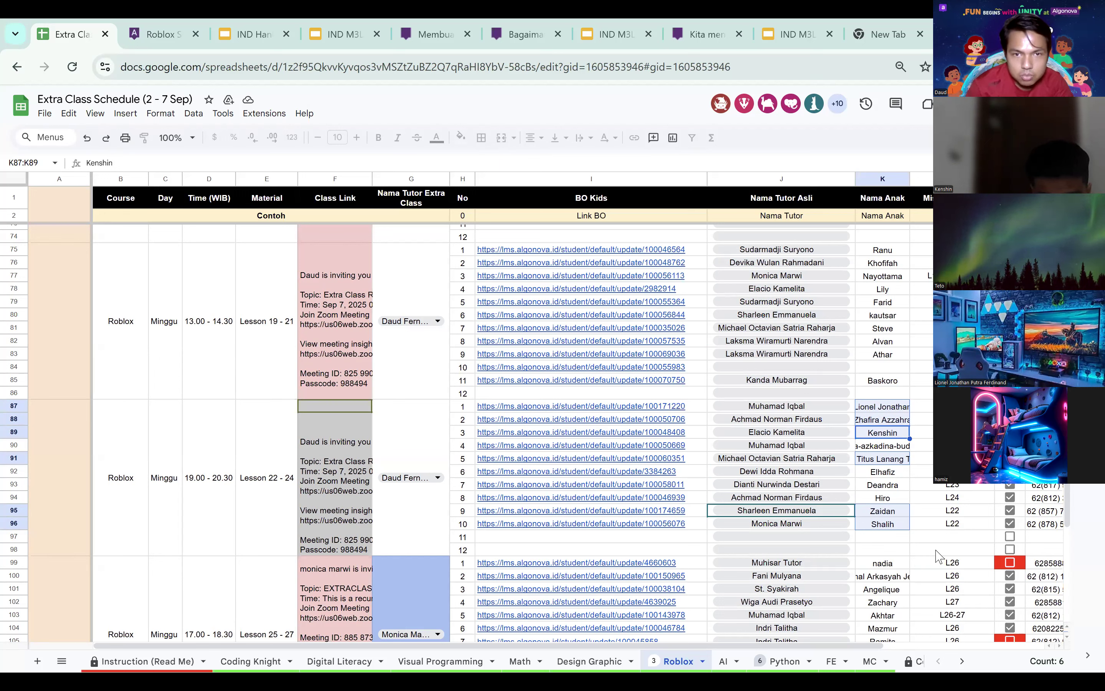
Check the remaining children in the Lesson 22 - 24 group by selecting name cells K90, K92 and K93 together, and K94 alone.
click(891, 450)
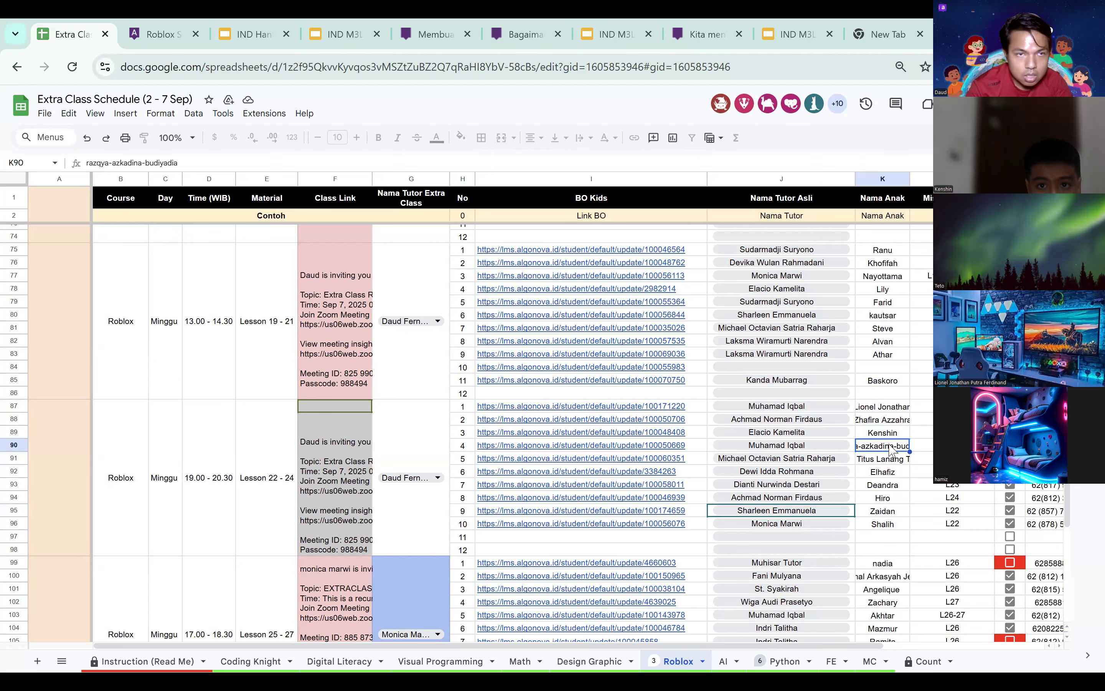
ctrl+click(894, 475)
ctrl+click(881, 486)
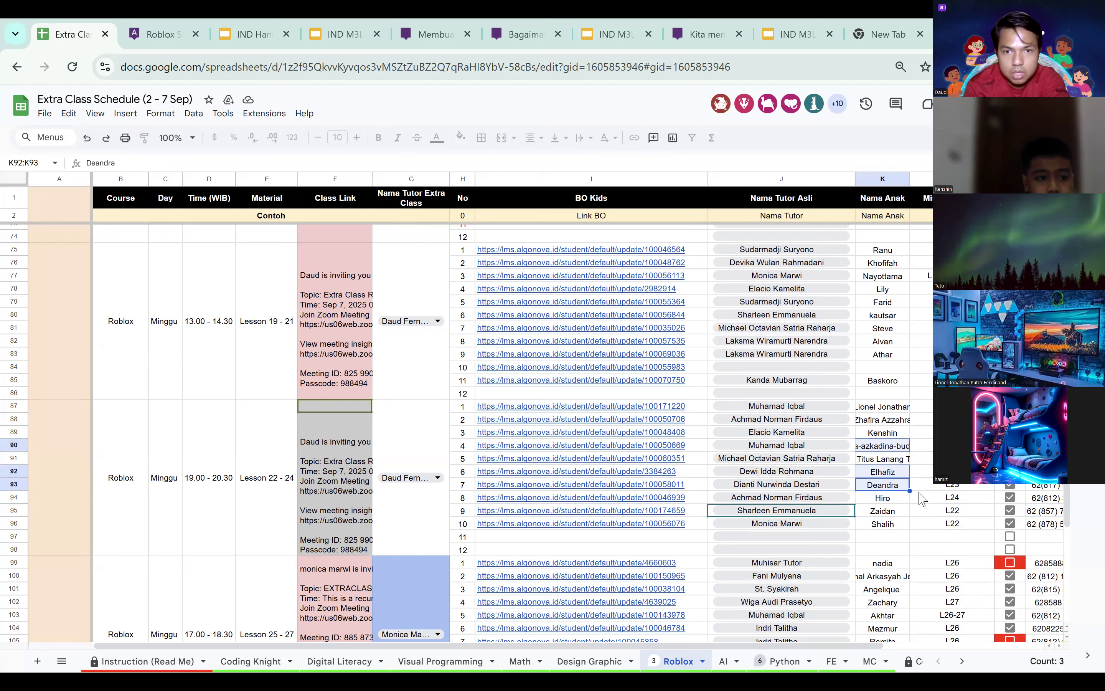
click(899, 500)
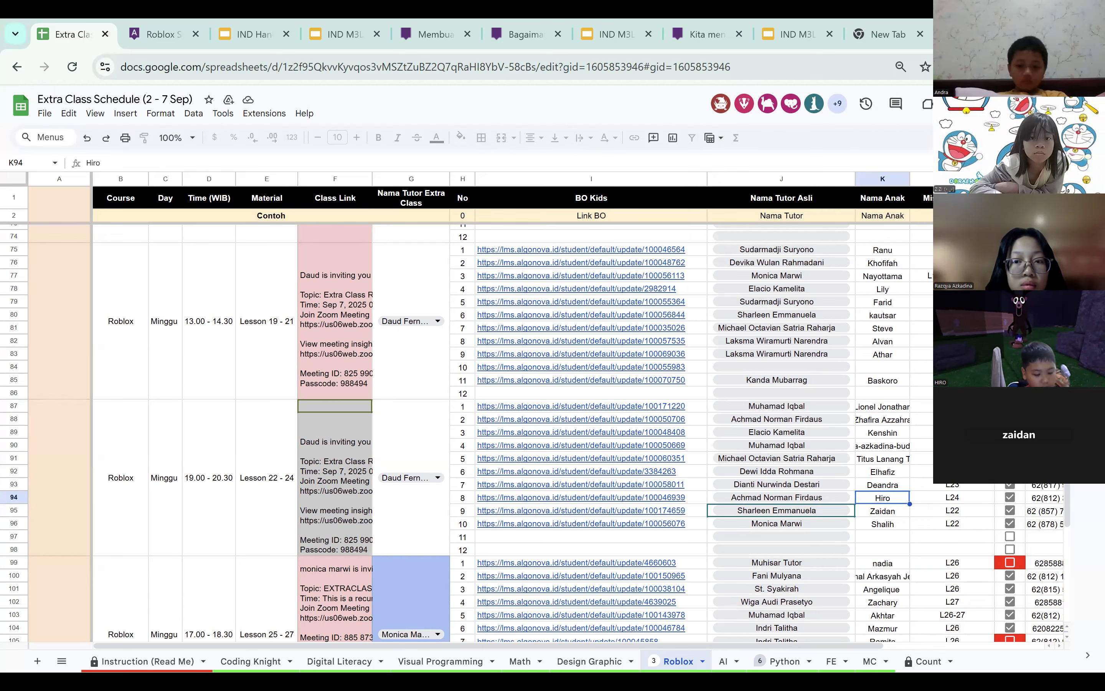
Switch to the empty browser tab and open the Algonova learning site's home page, learn.algonova.id/main.
click(853, 27)
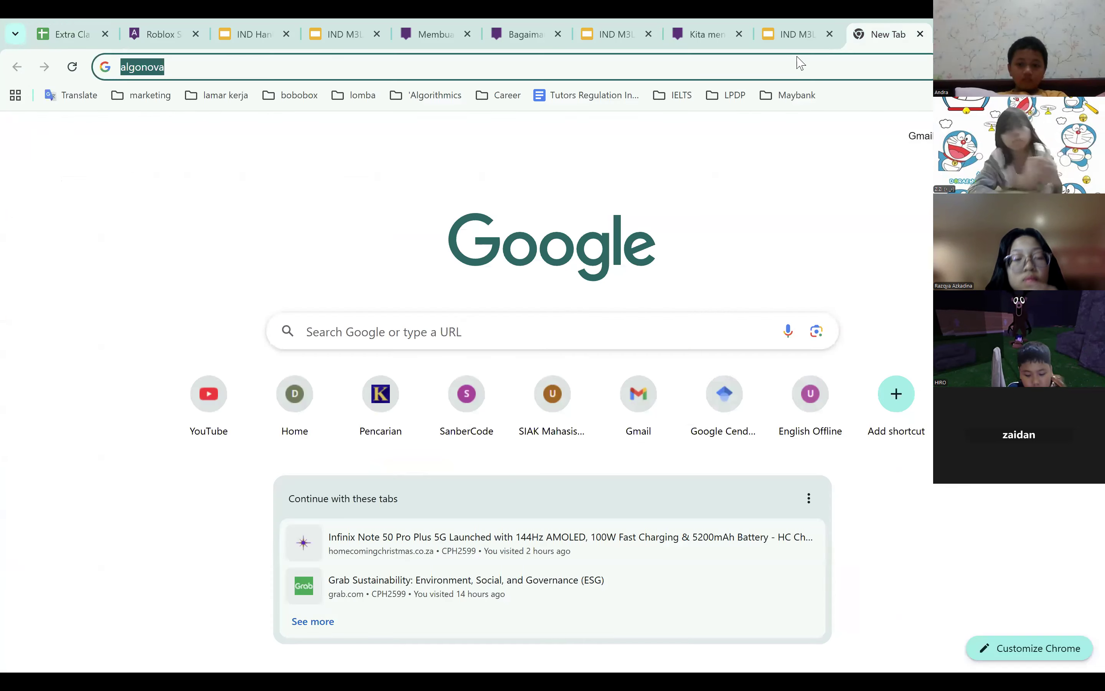
click(793, 62)
double_click(792, 62)
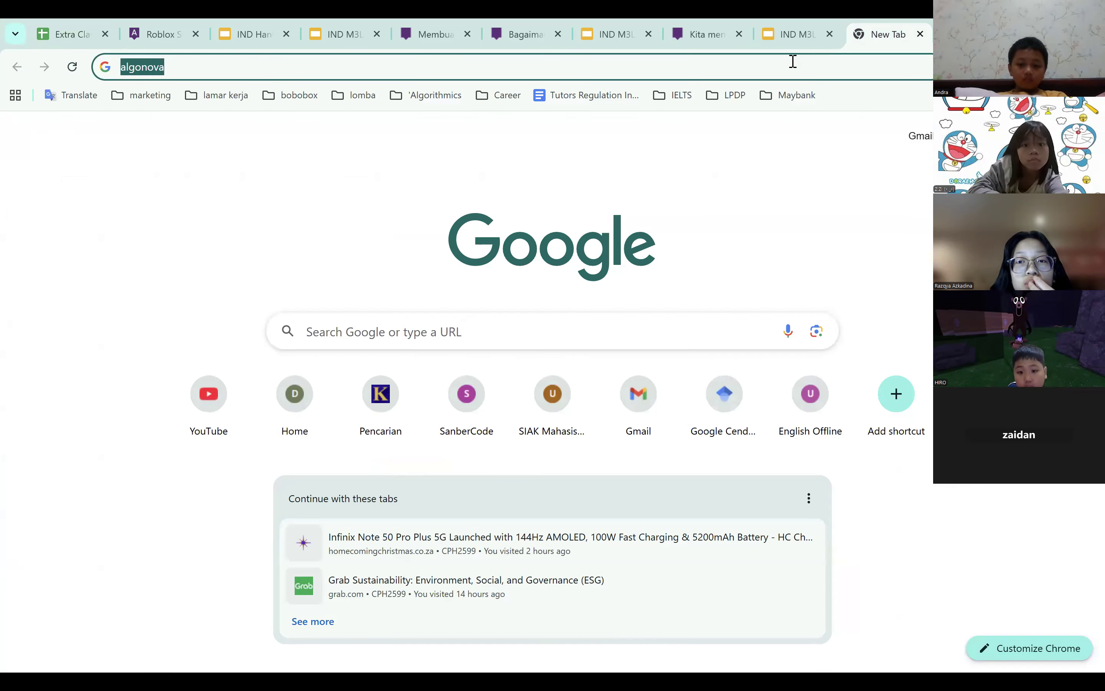
text(algonova)
key(Return)
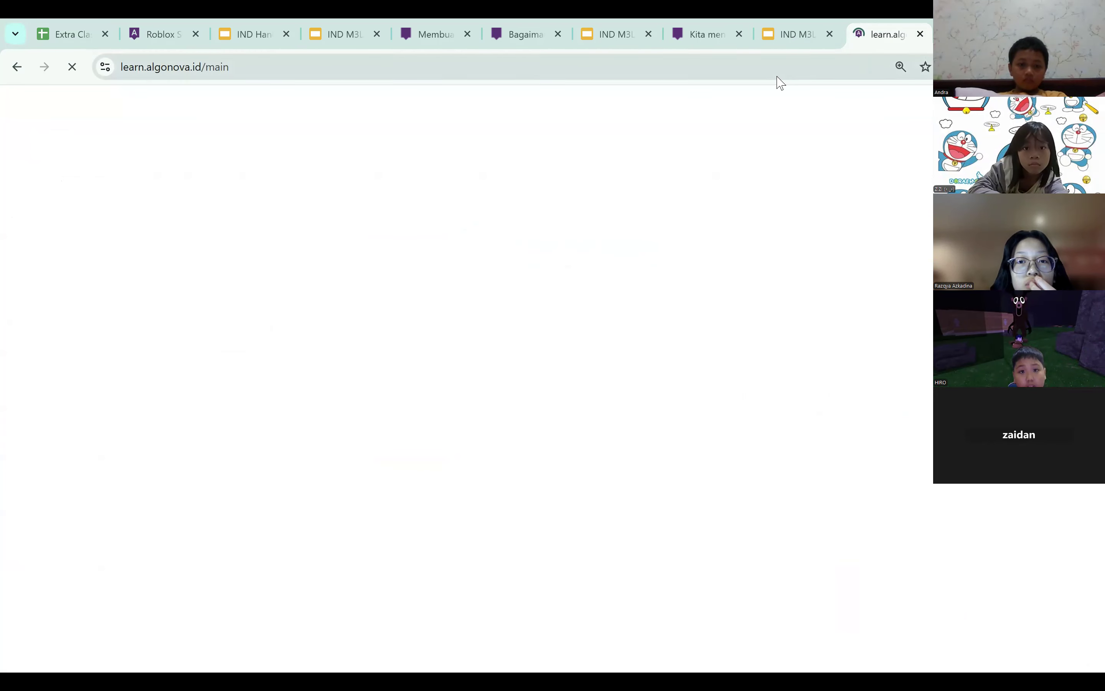
click(770, 72)
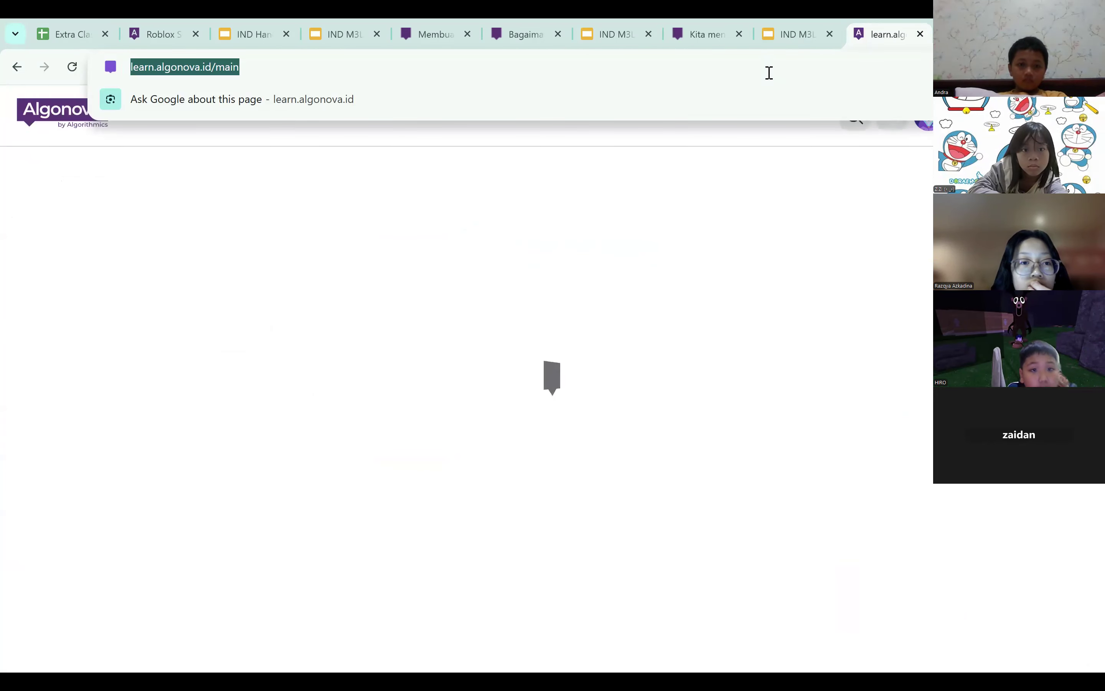
click(787, 265)
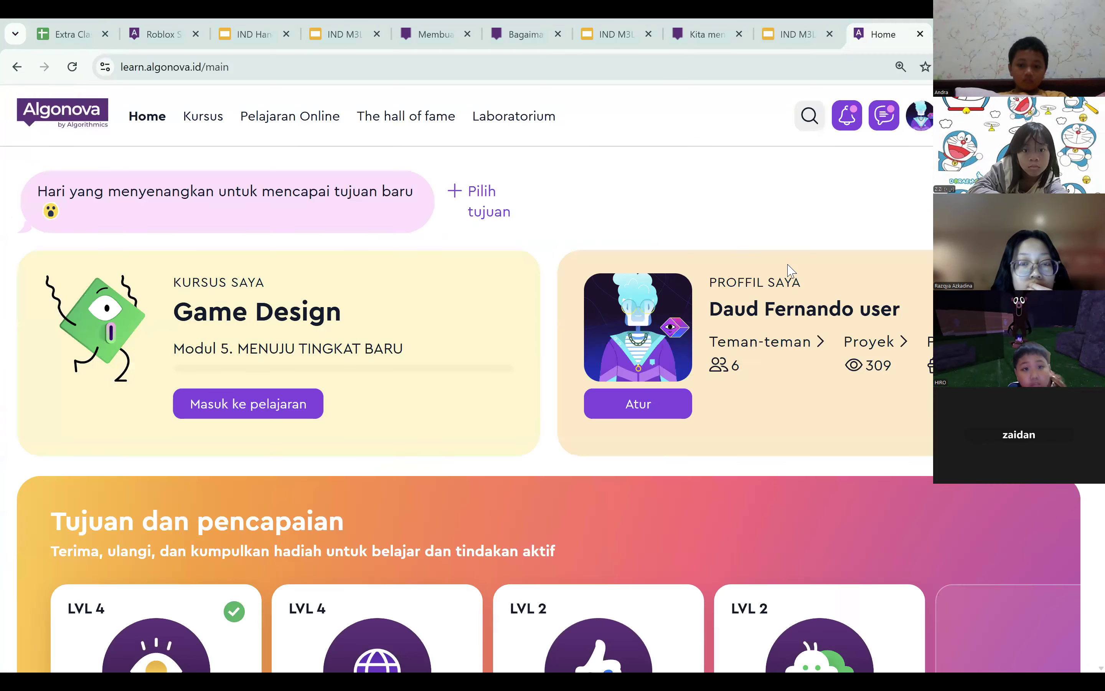
Open lesson 22, Membuat peta untuk shooter, from the Game Design course and view the scripts of its first two tasks.
click(200, 121)
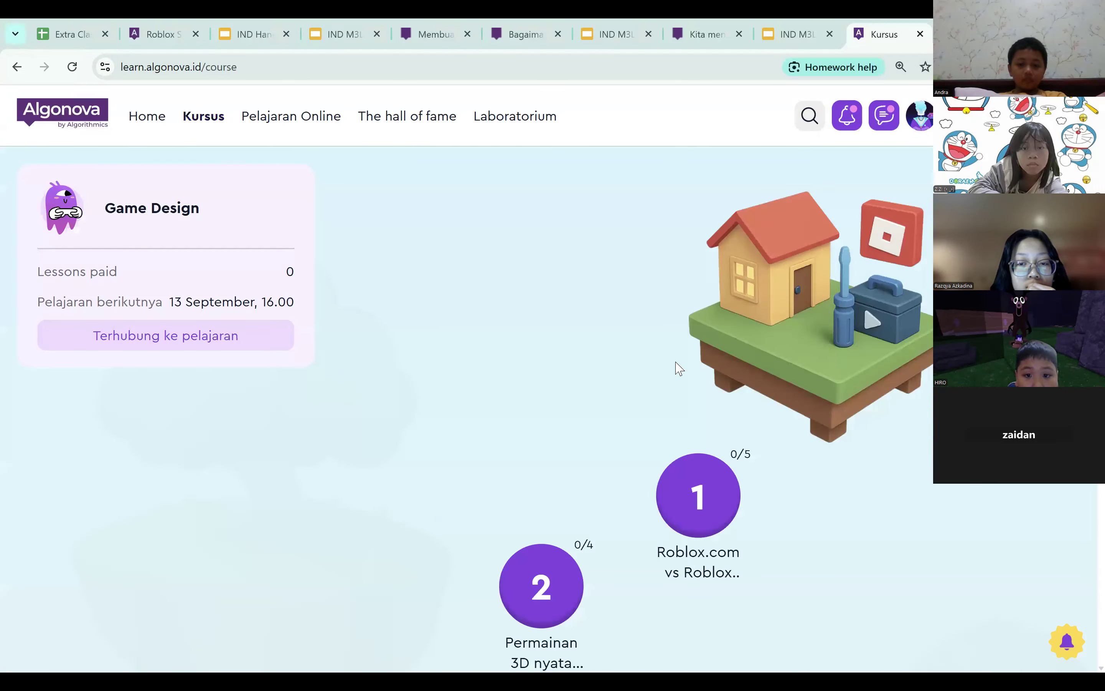
click(761, 447)
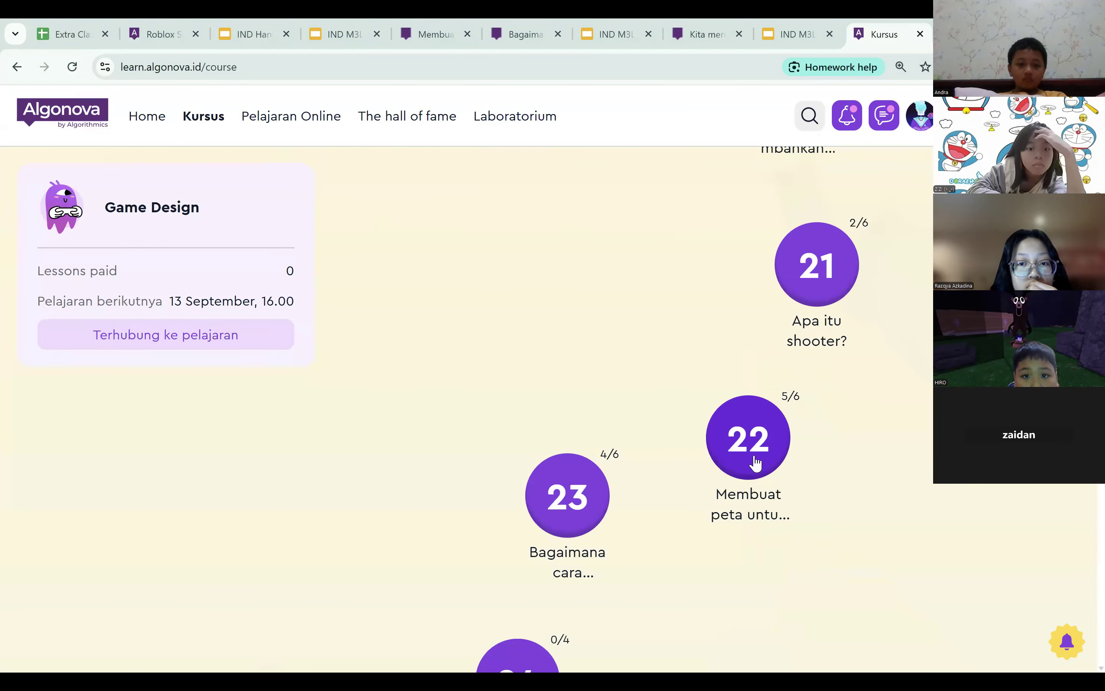
click(475, 314)
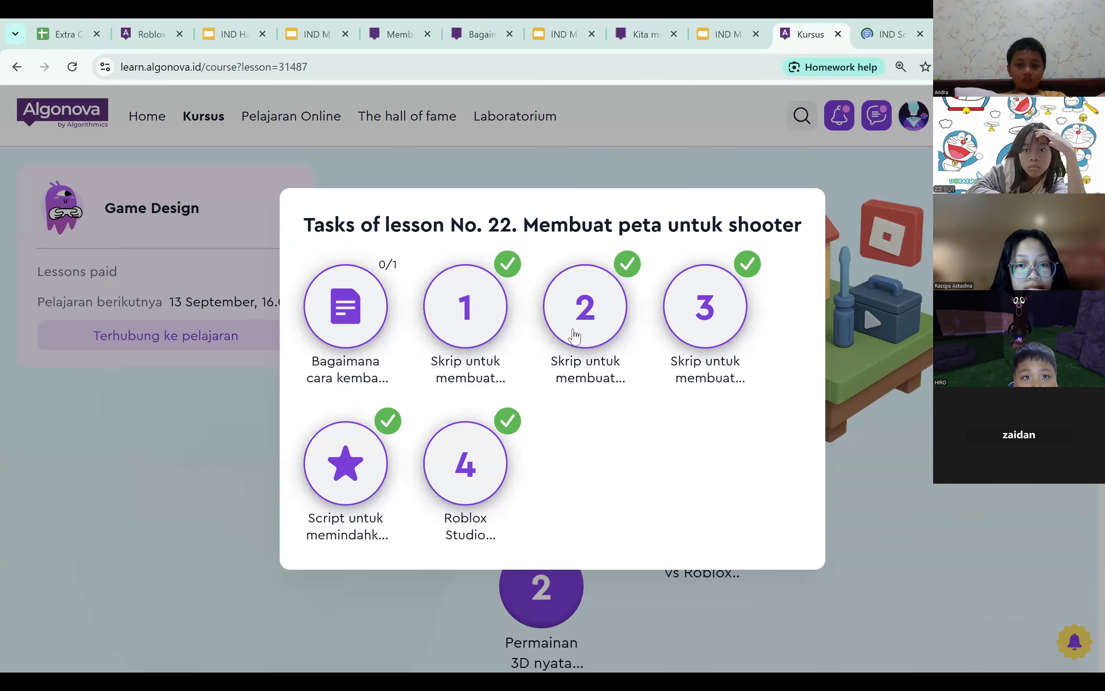
click(574, 338)
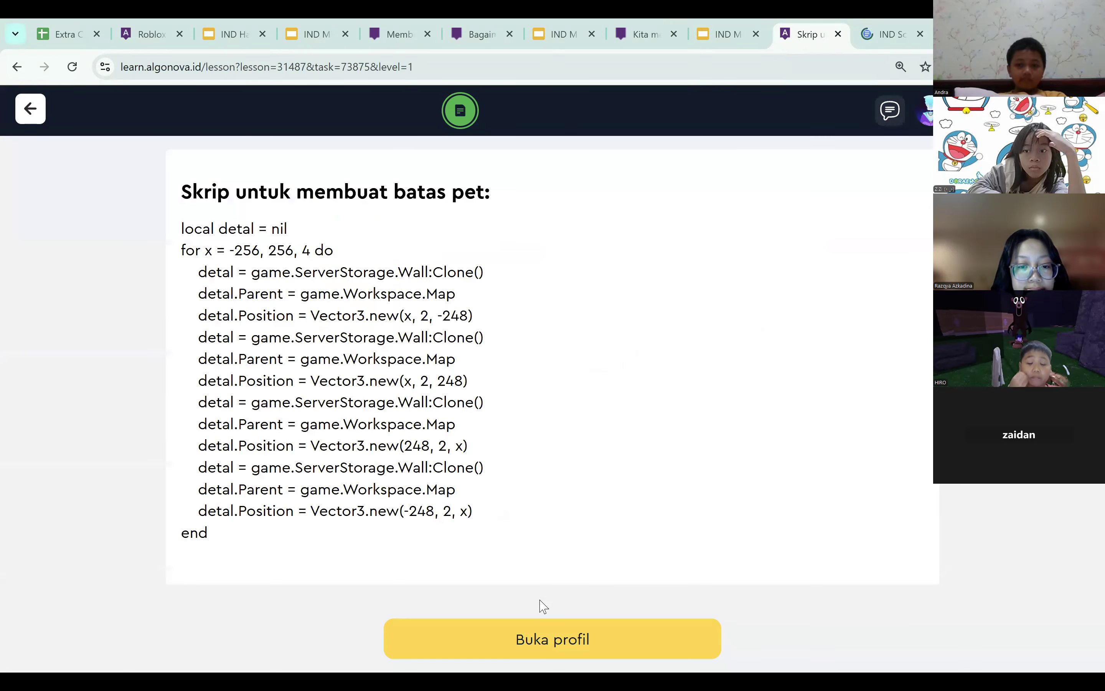
click(564, 626)
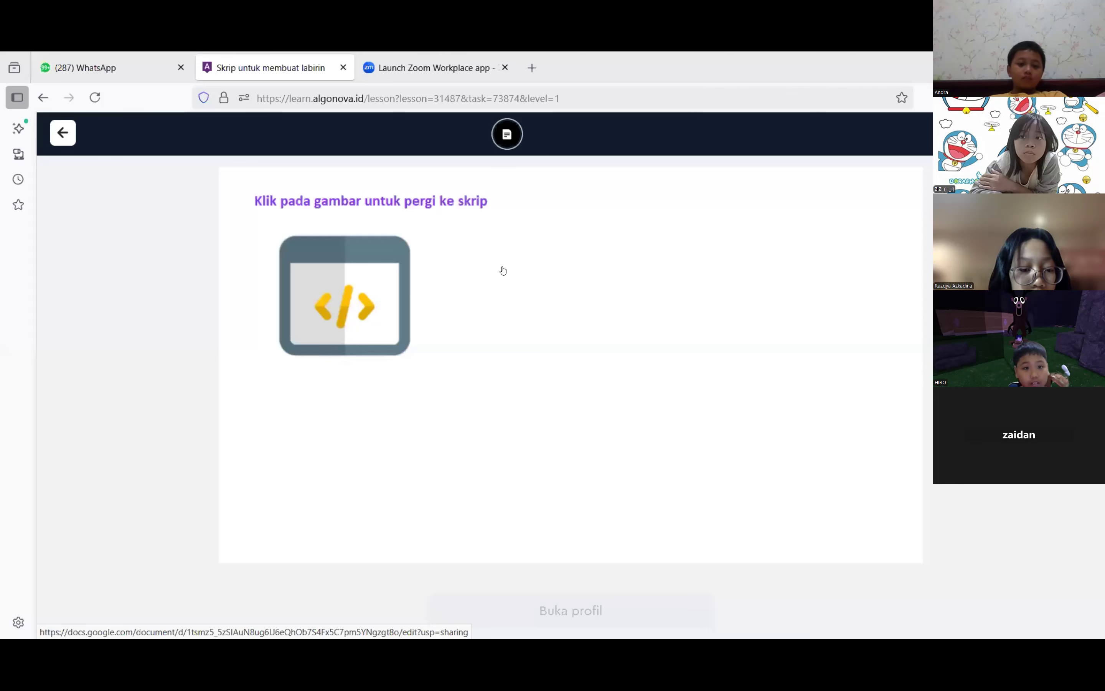
Open the linked maze script document and read through Skrip untuk membuat labirin.
click(400, 333)
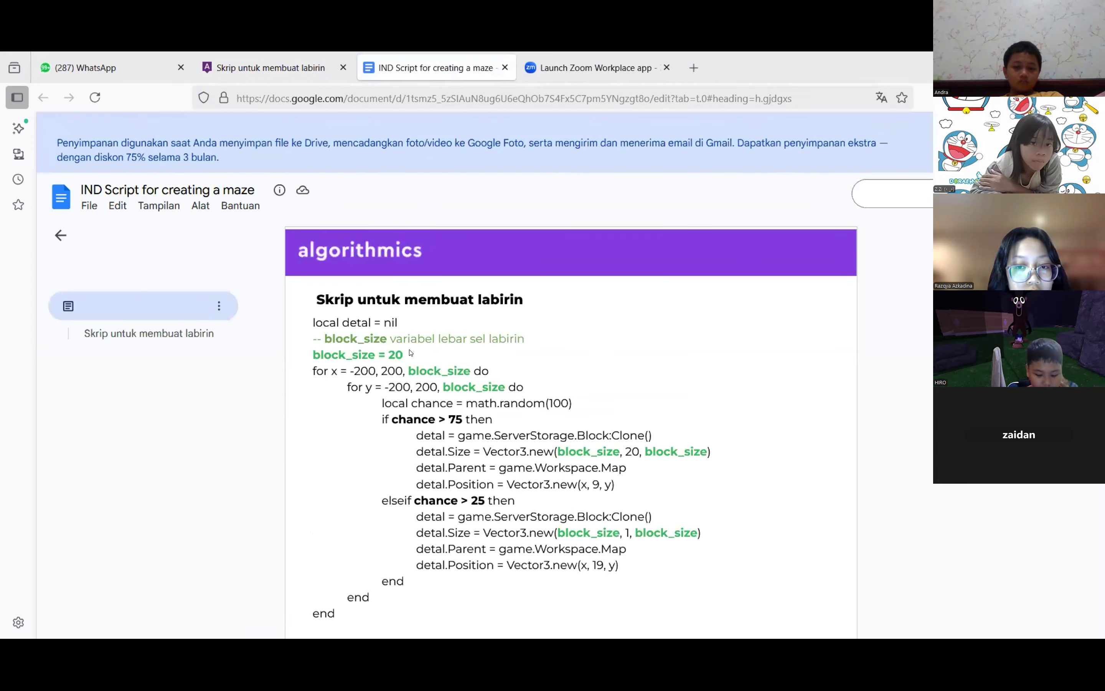
scroll(408, 362, down, 3)
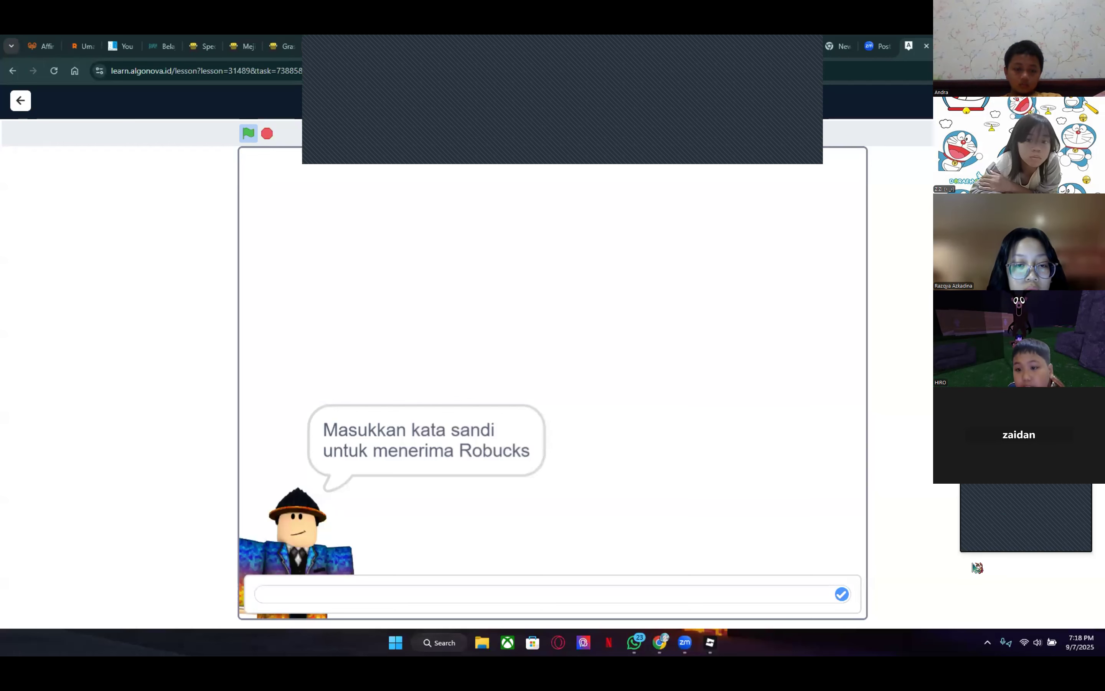
Return from Roblox Studio to the lesson's Robucks task and submit the password and the amount of Robucks obtained.
key(alt+Tab)
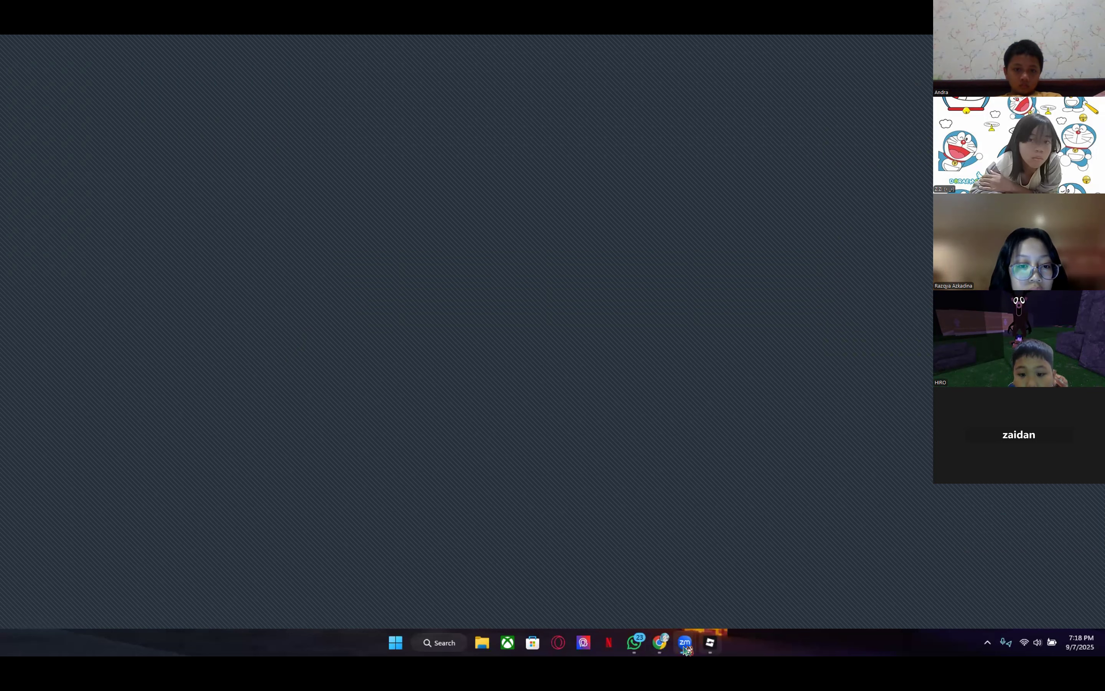
key(alt+Tab)
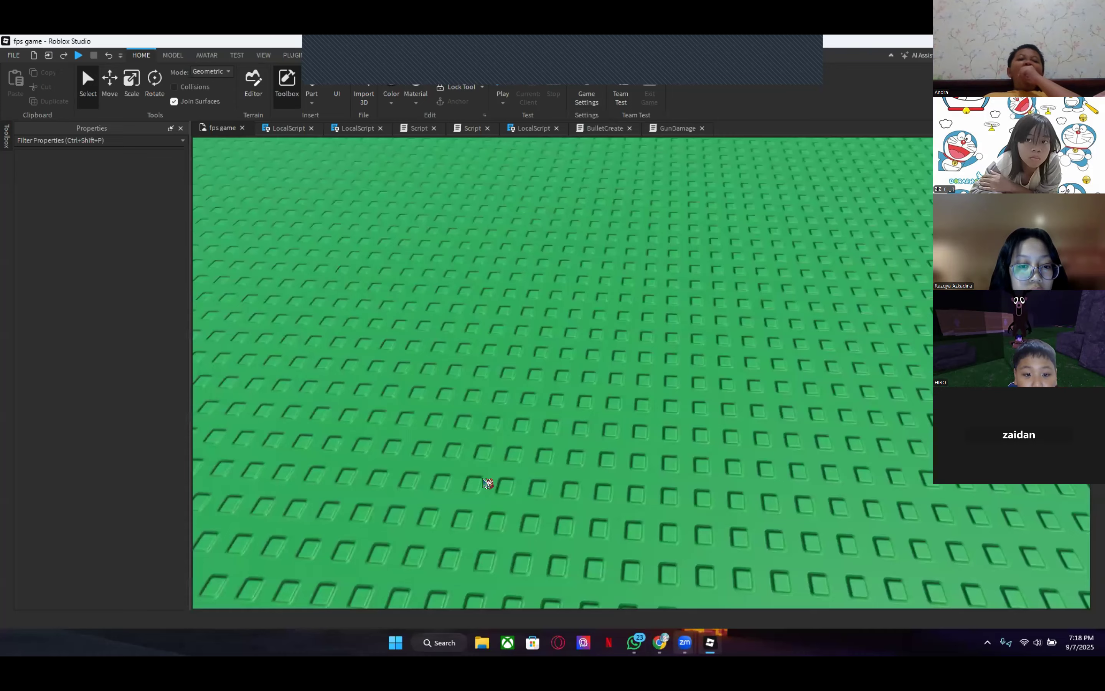
key(alt+Tab)
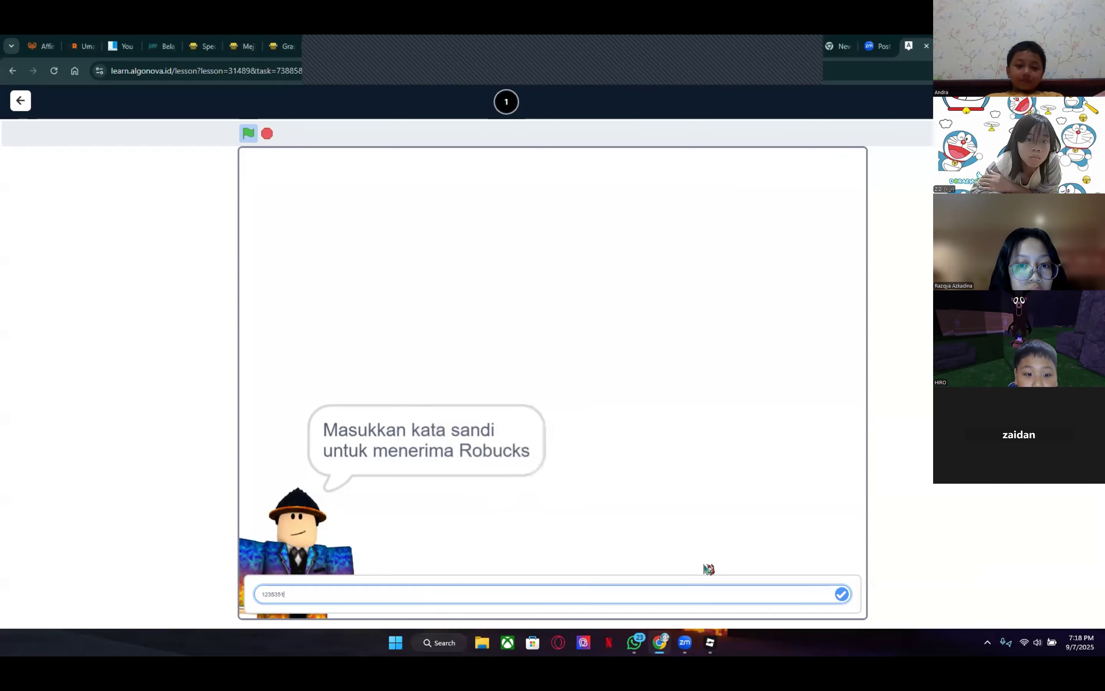
click(839, 594)
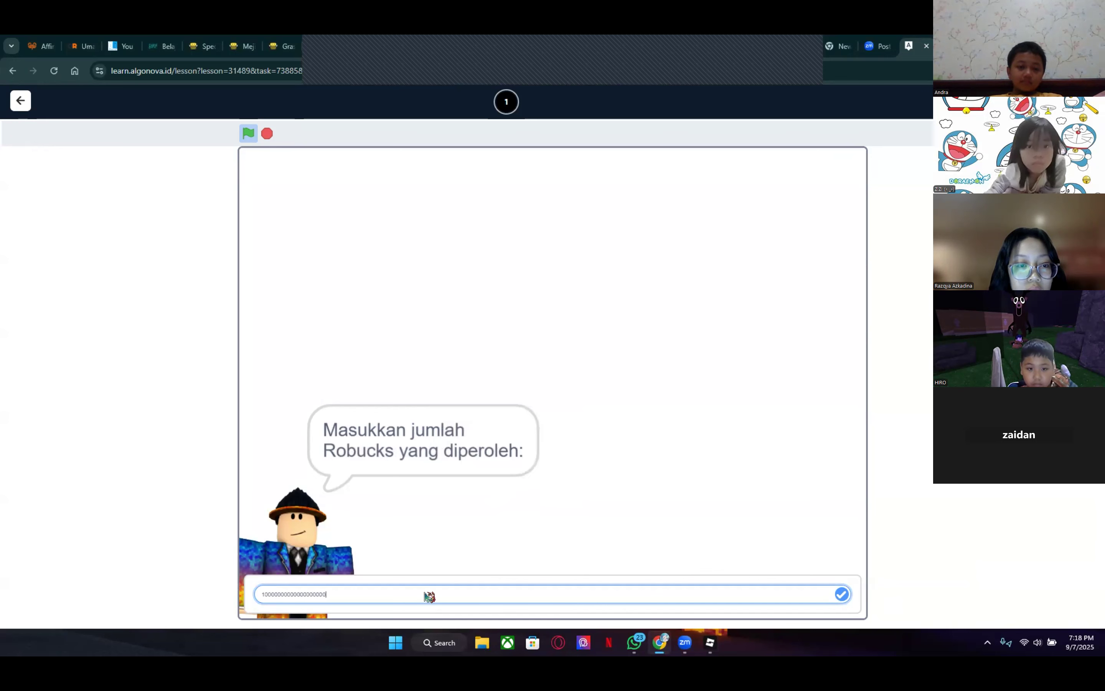
key(Return)
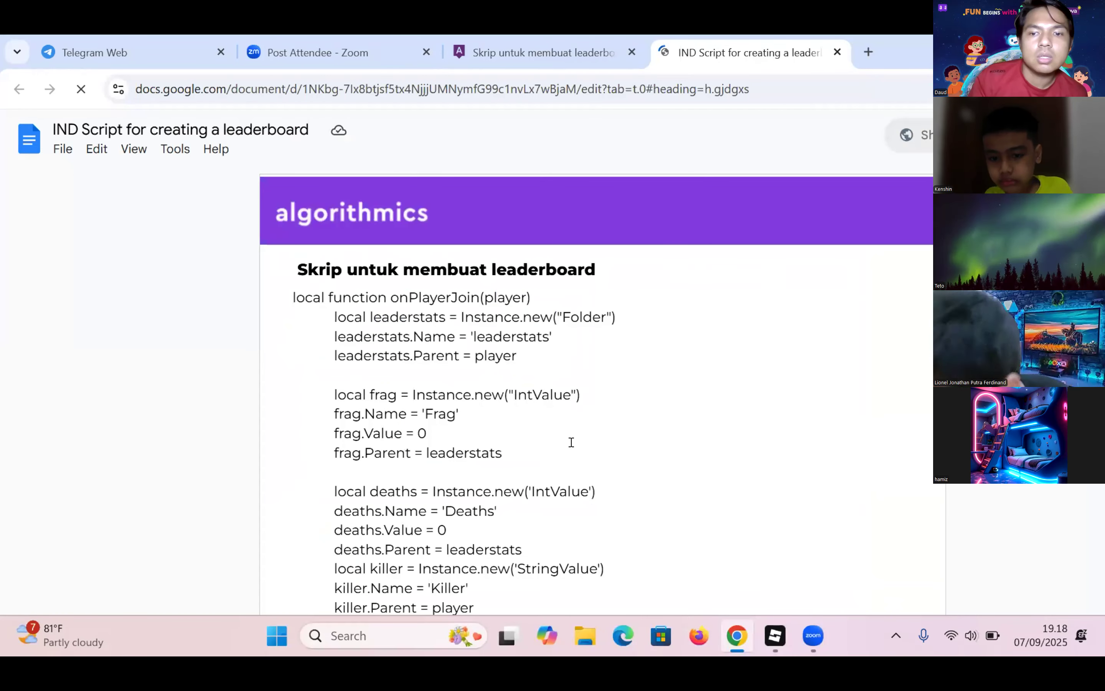
Skim the leaderboard script document and go back to the task list of lesson 23.
scroll(572, 442, down, 2)
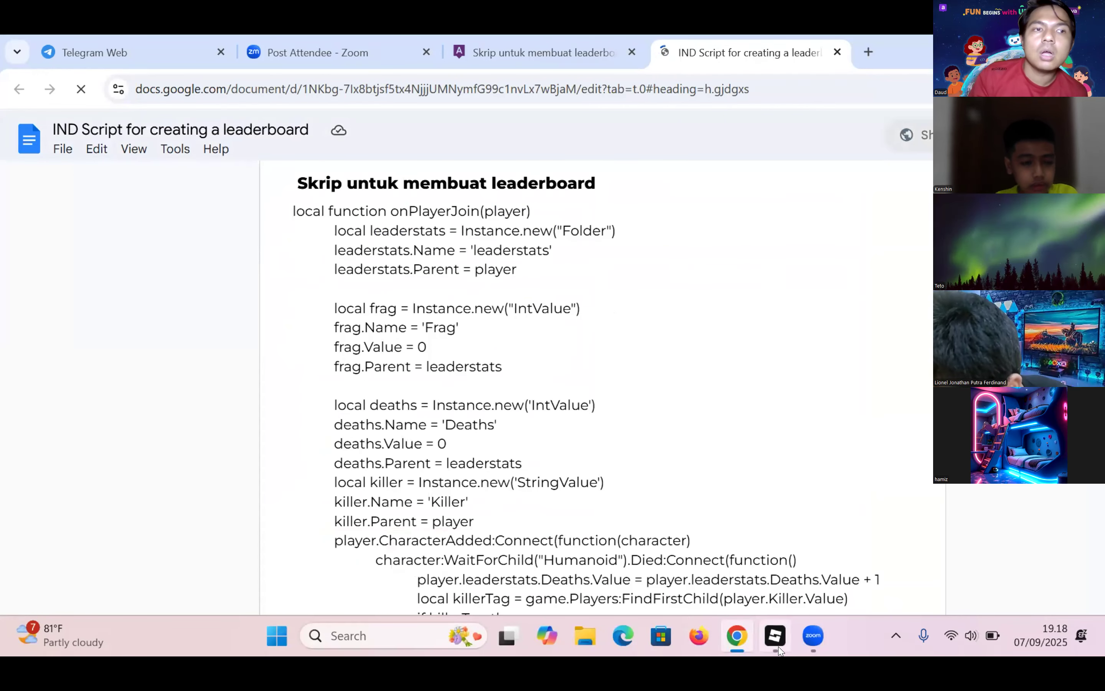
click(735, 633)
click(735, 633)
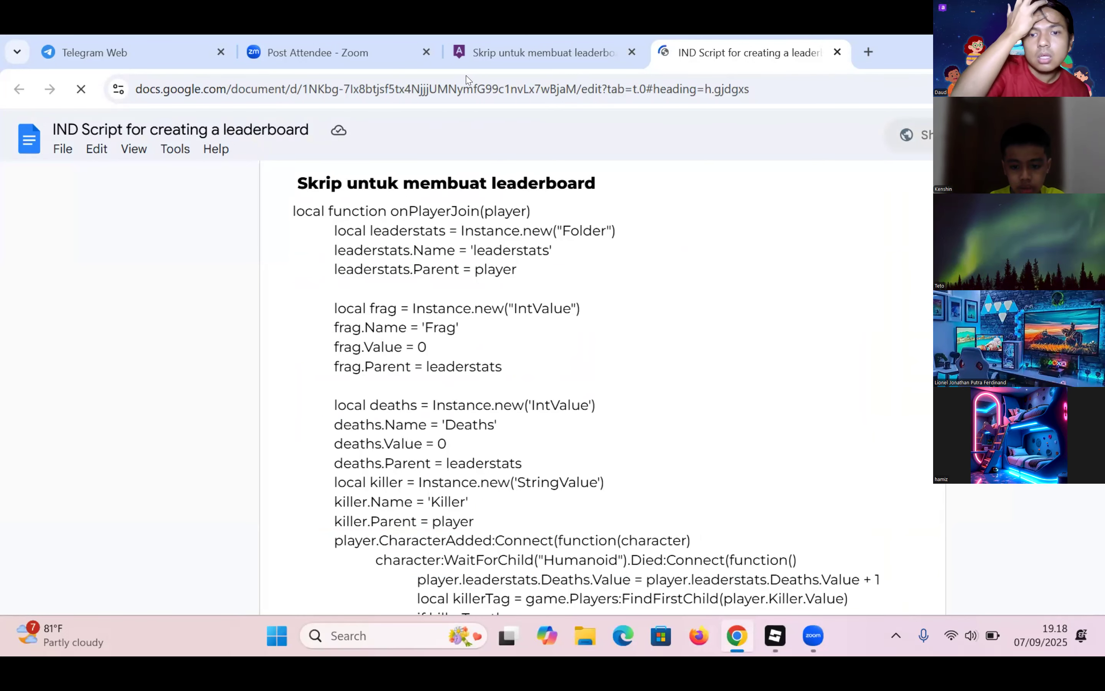
click(512, 52)
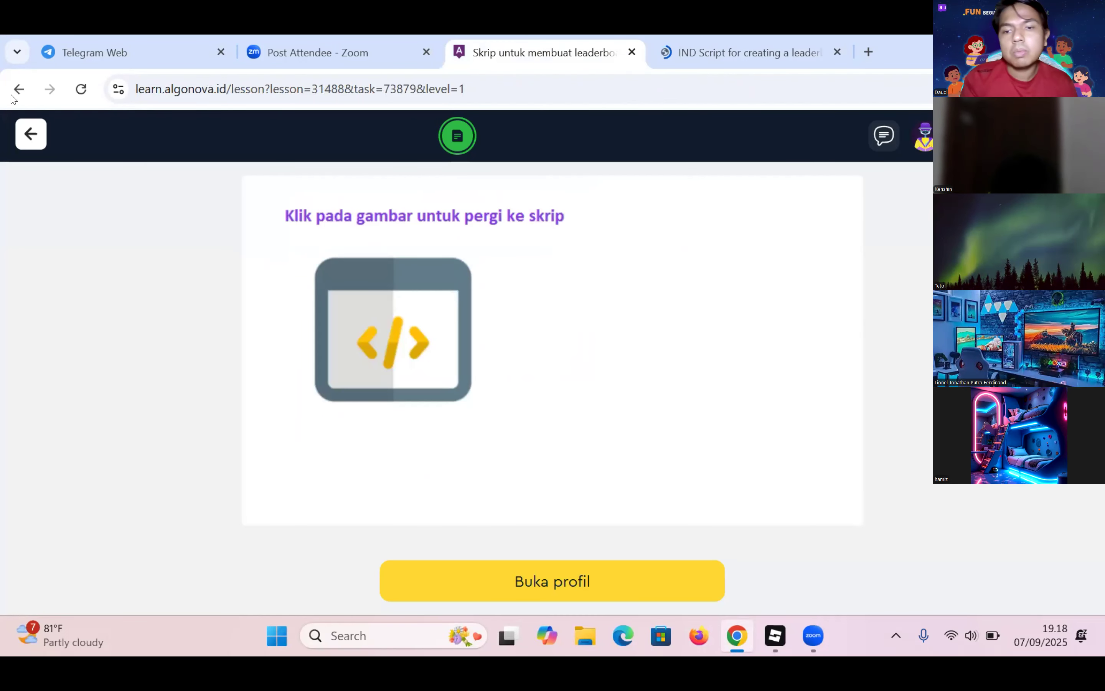
click(16, 135)
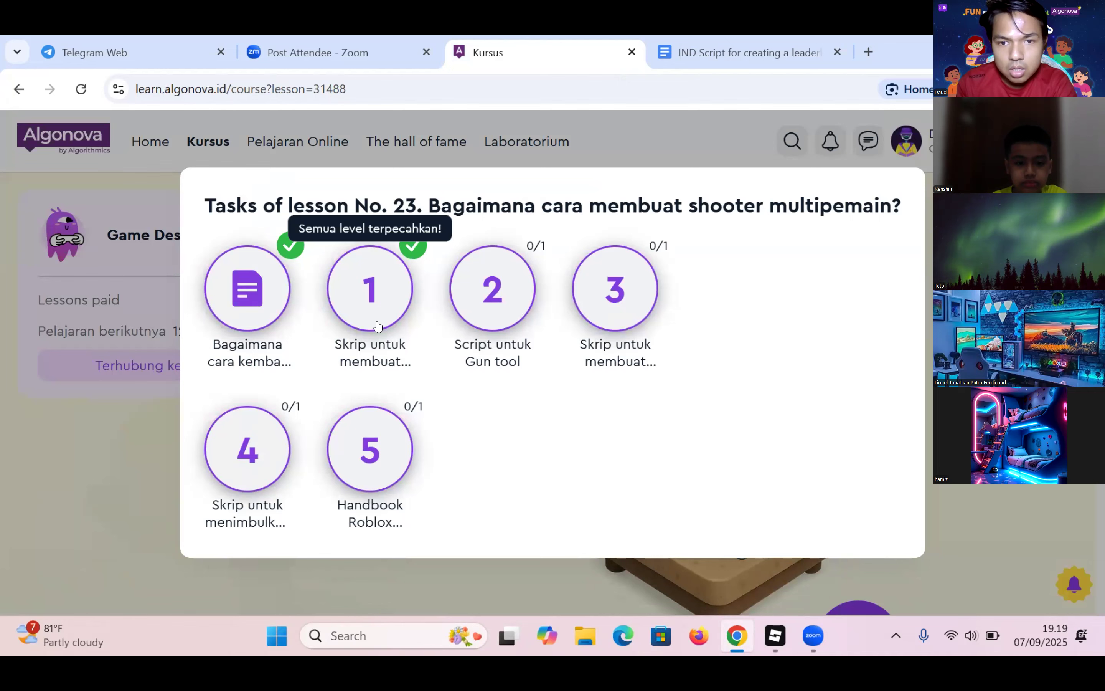
Reopen the leaderboard script document from task 1 of lesson 23 and close the older copy of it.
click(367, 360)
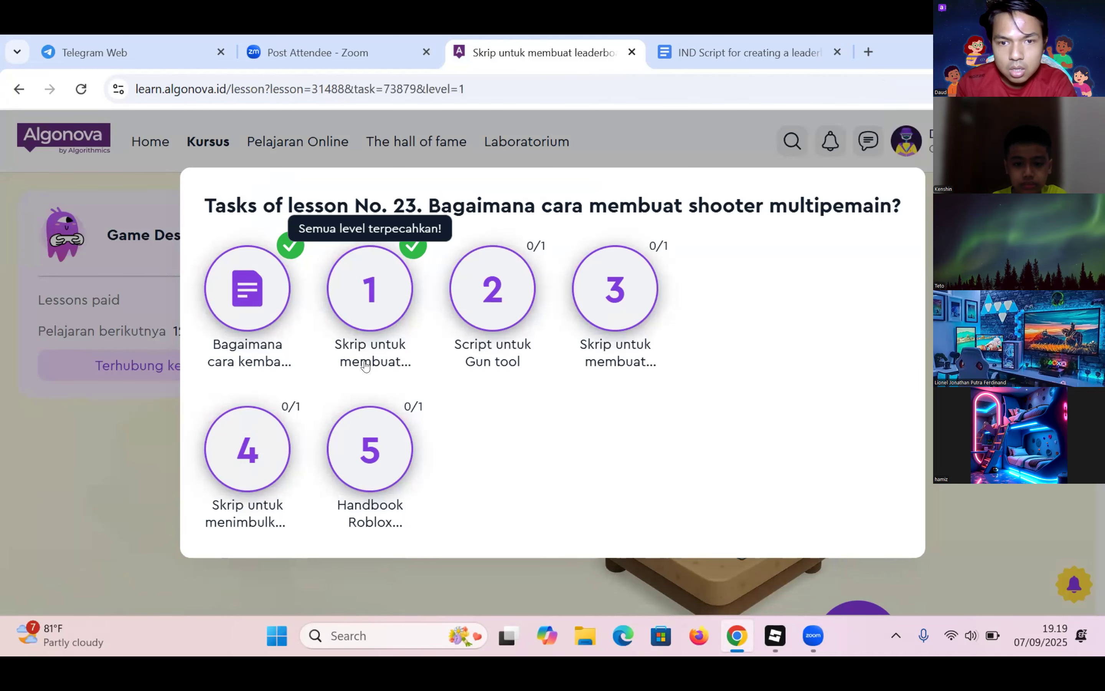
click(365, 364)
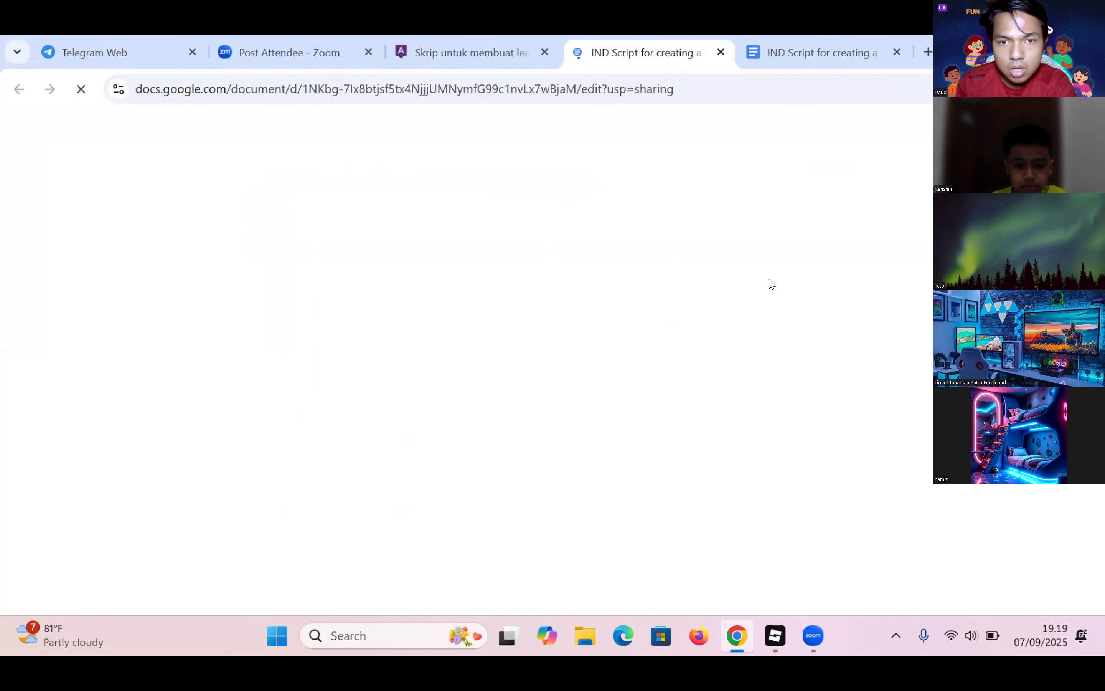
click(897, 52)
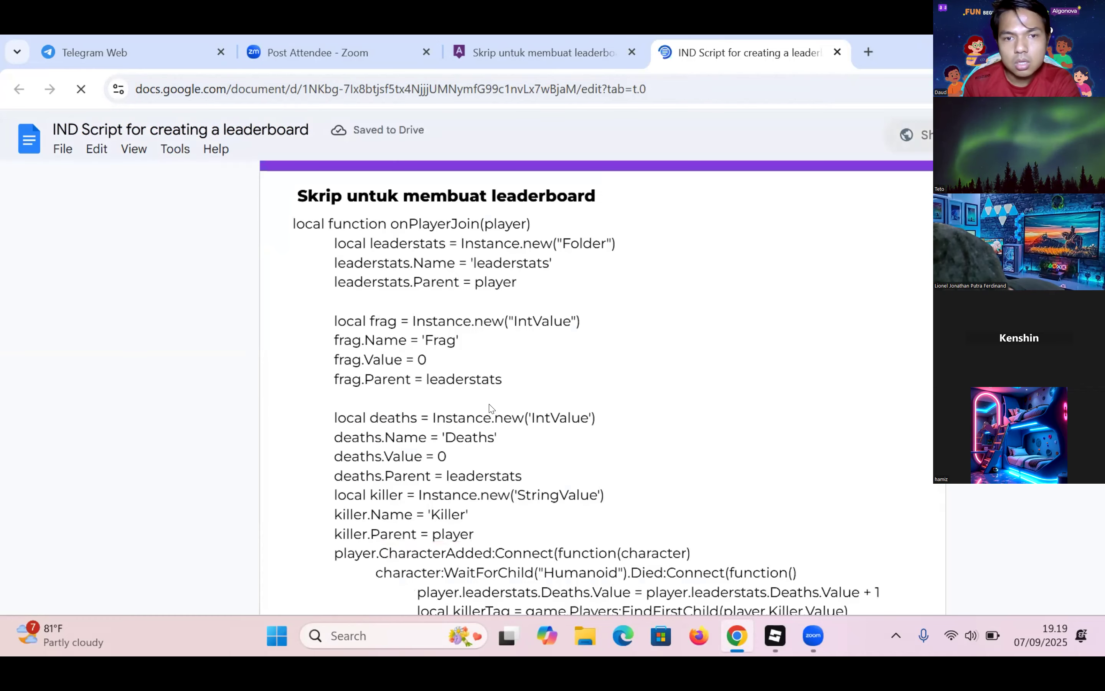
Copy the leaderboard script through its final game.Players.PlayerAdded:Connect(onPlayerJoin) line and switch to Roblox Studio.
drag(593, 658, 568, 573)
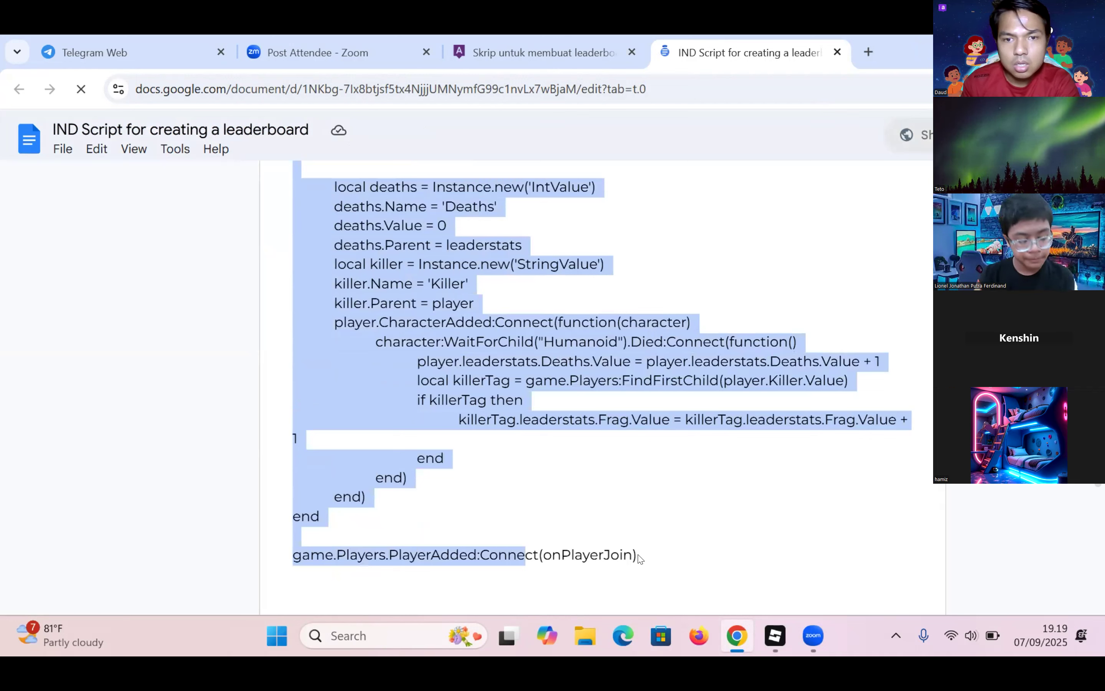
drag(622, 549, 639, 555)
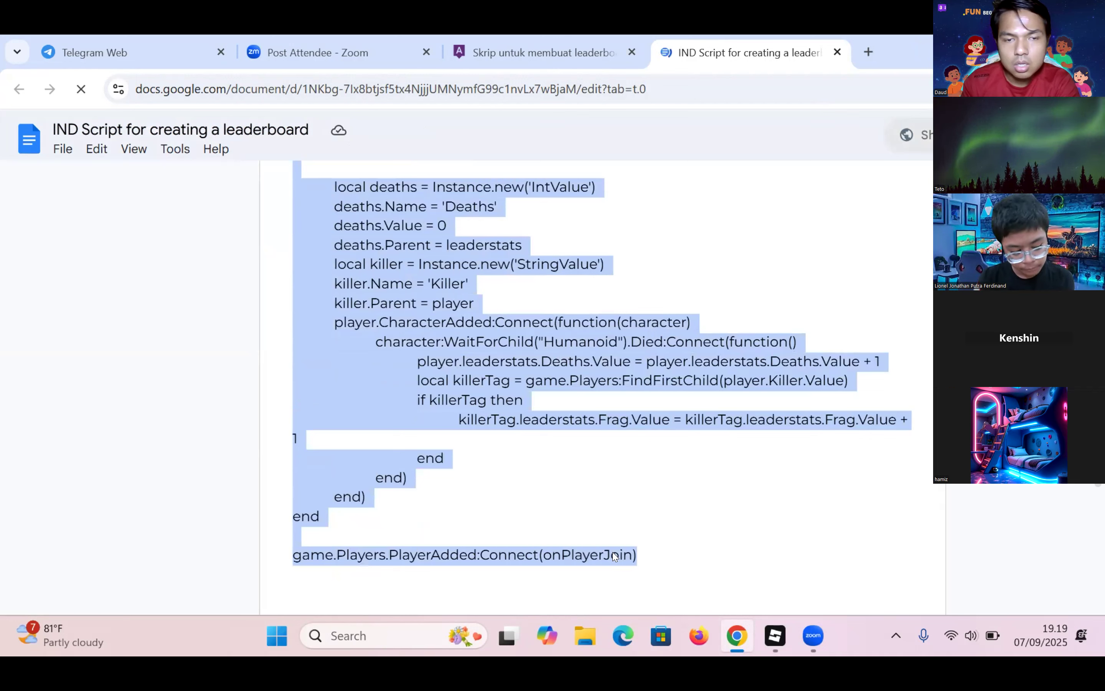
right_click(614, 554)
click(666, 574)
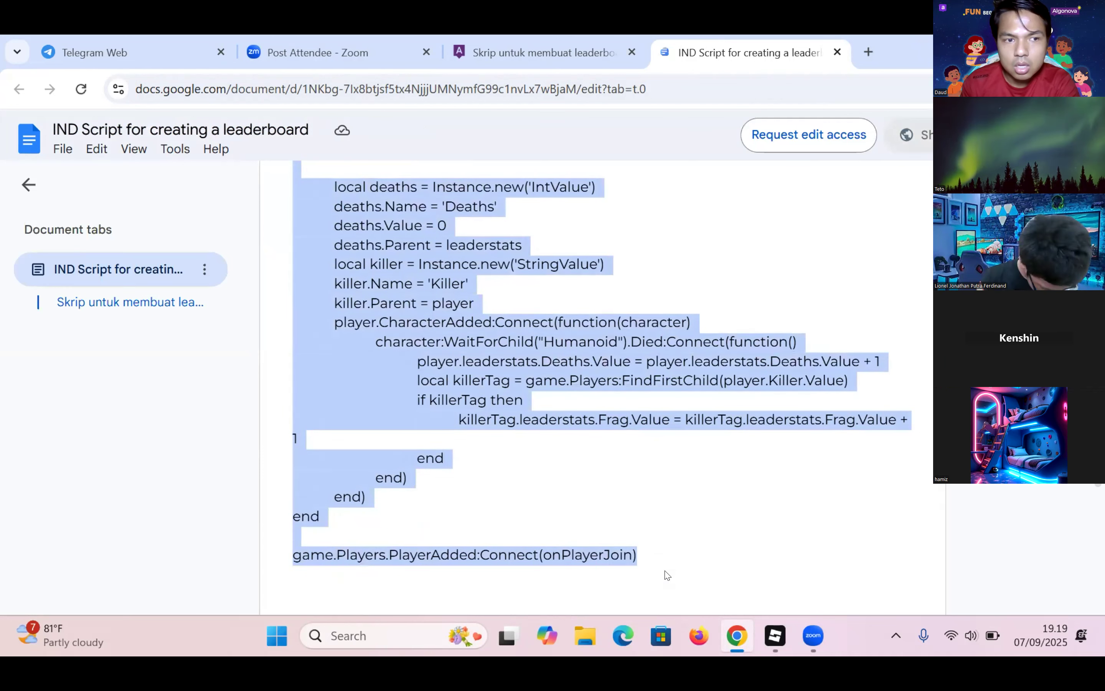
click(772, 637)
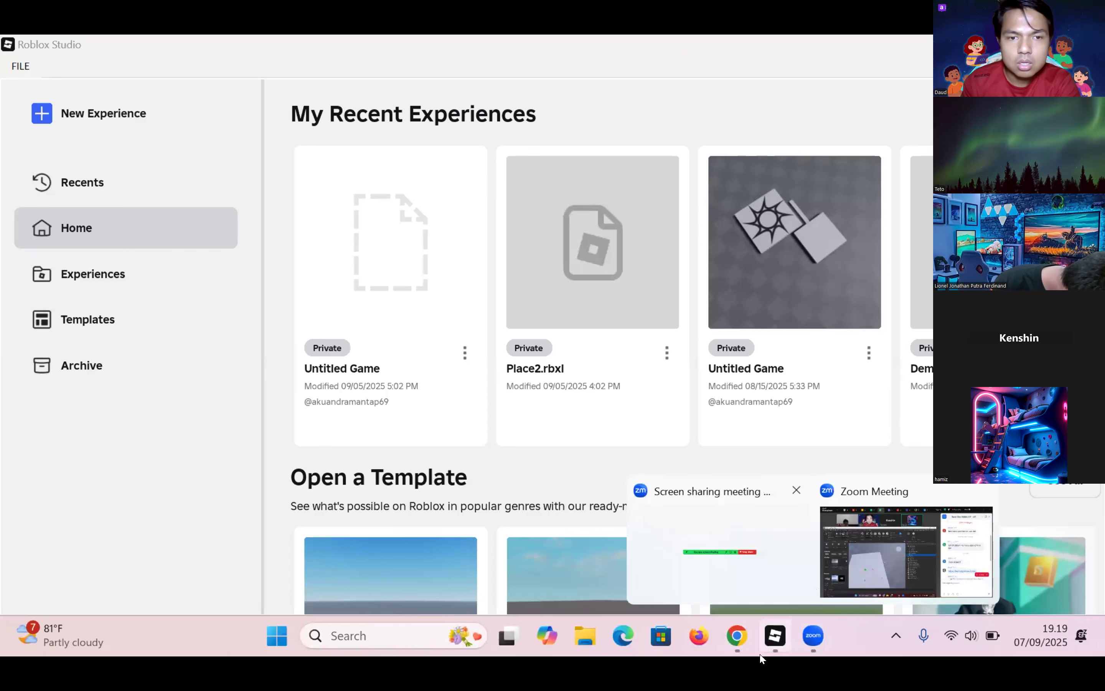
Return to the lesson 23 task list in the browser and open the gun script document from task 2.
click(747, 639)
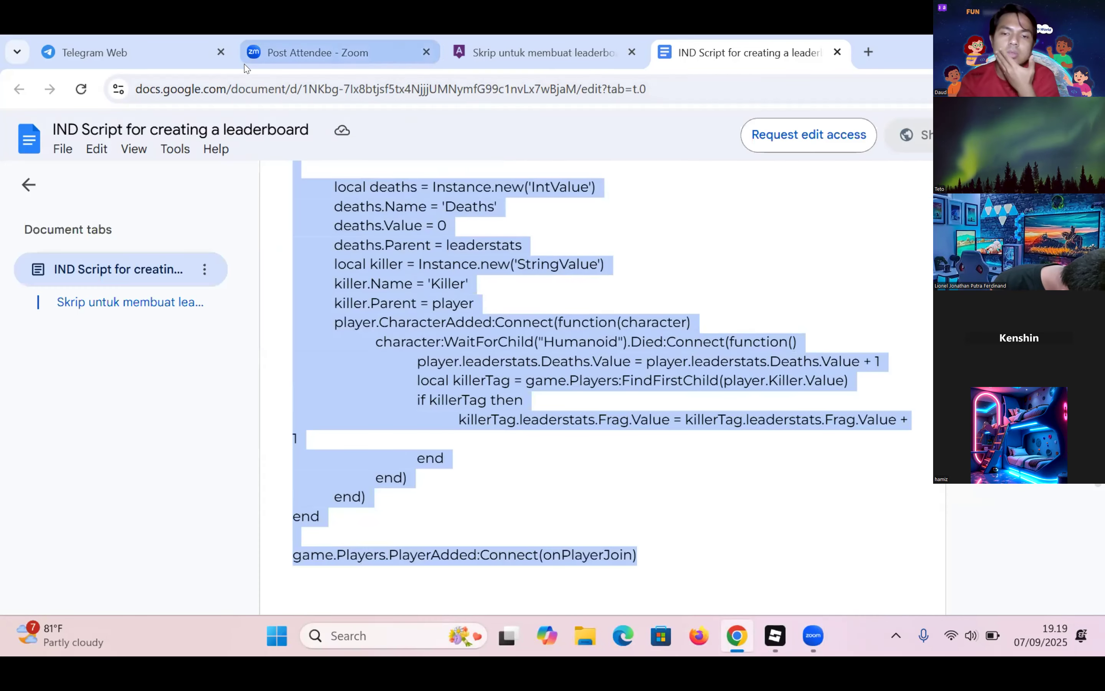
click(529, 52)
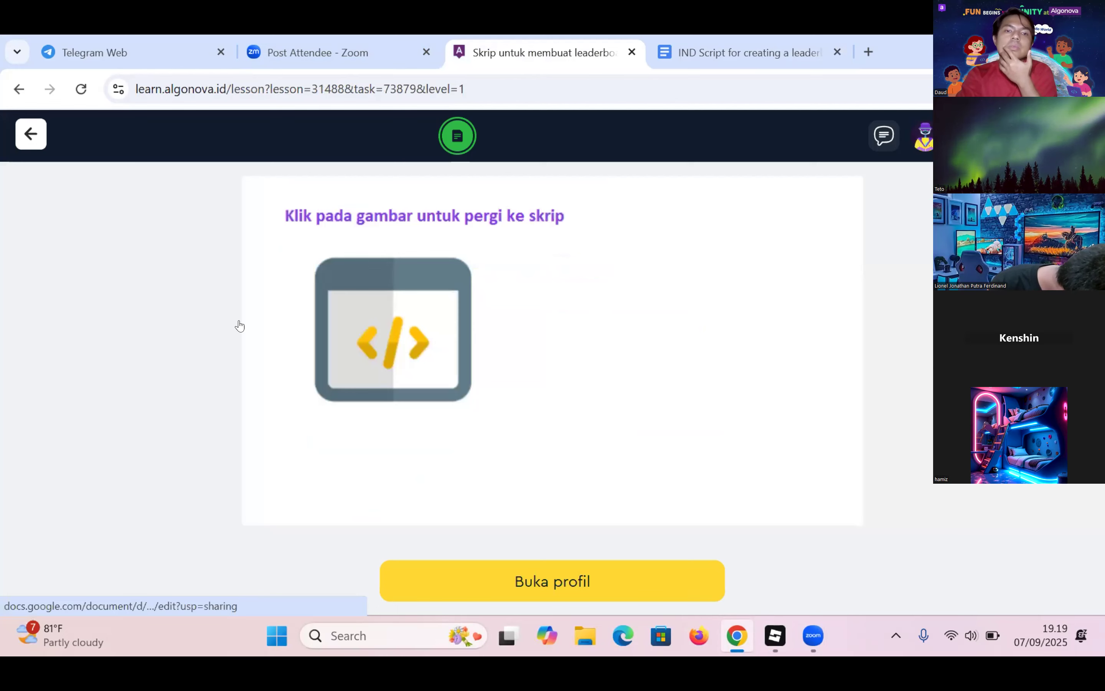
click(32, 131)
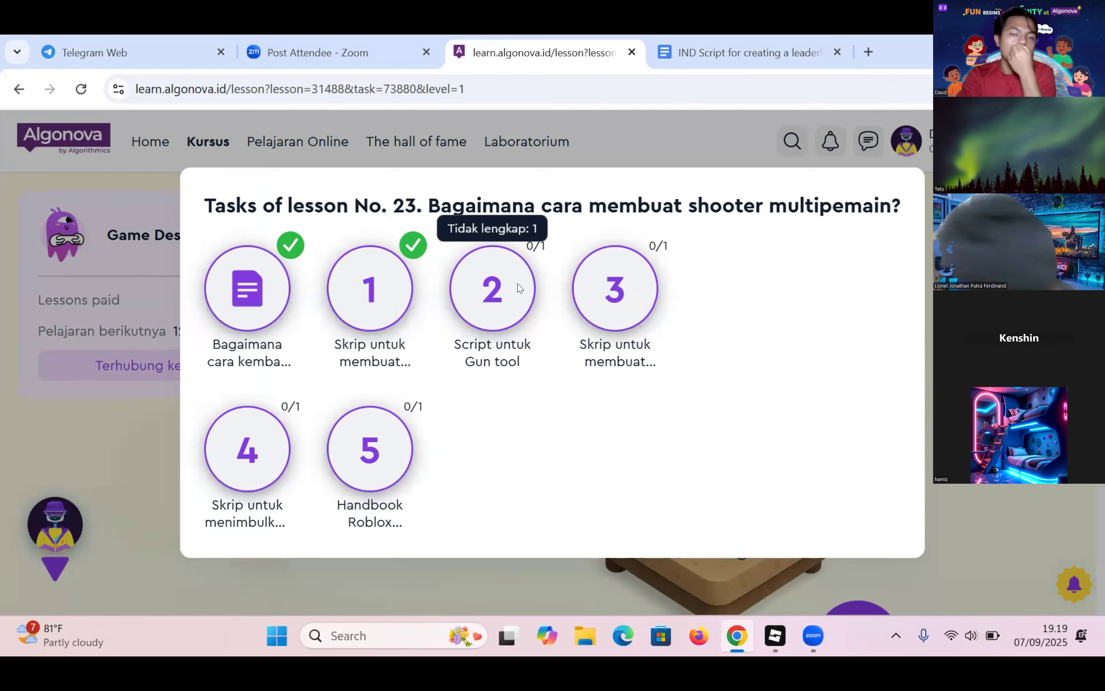
click(514, 289)
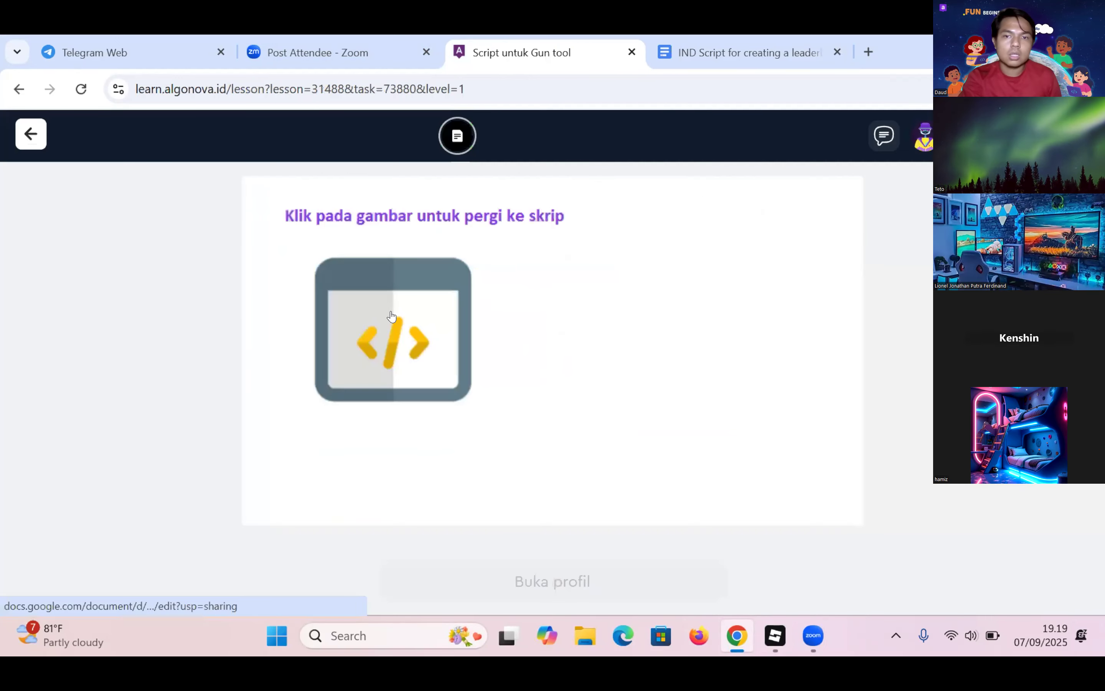
click(392, 315)
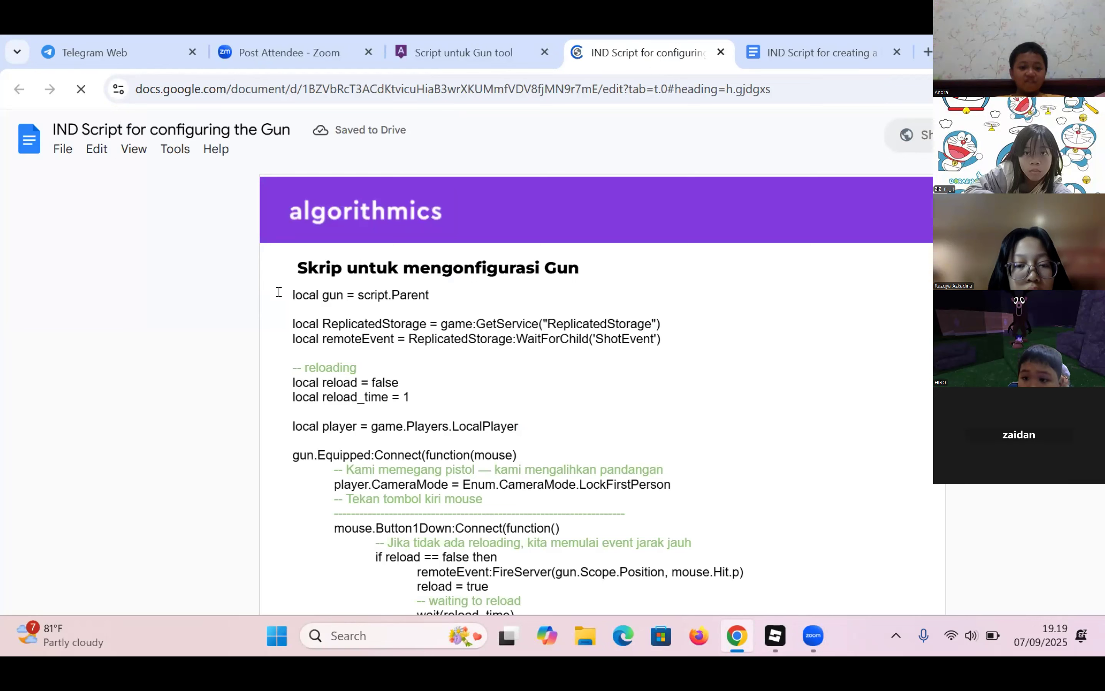
Select part of the gun configuration script, check the Zoom meeting window, and return to the script document.
drag(553, 641, 553, 643)
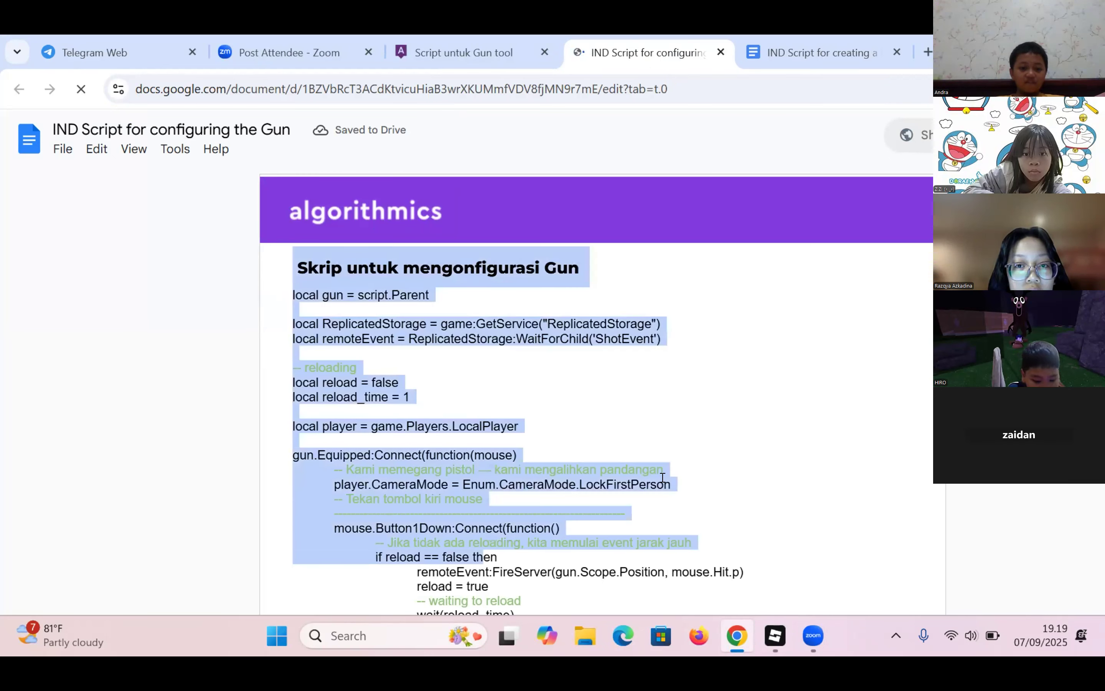
click(770, 633)
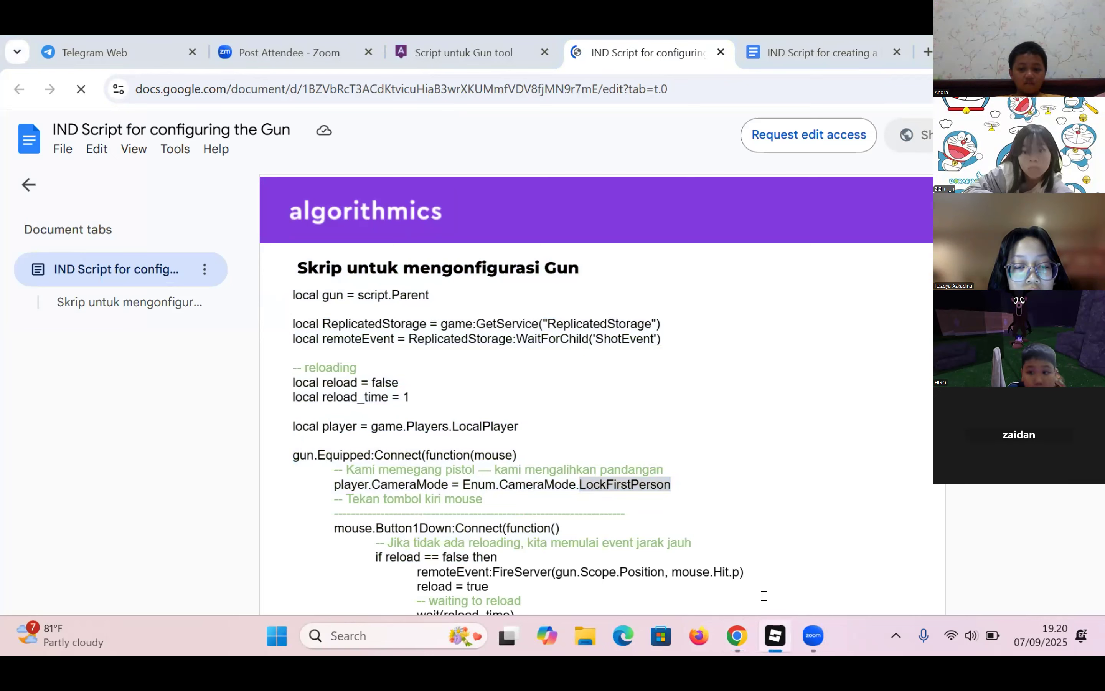
mouse_move(813, 635)
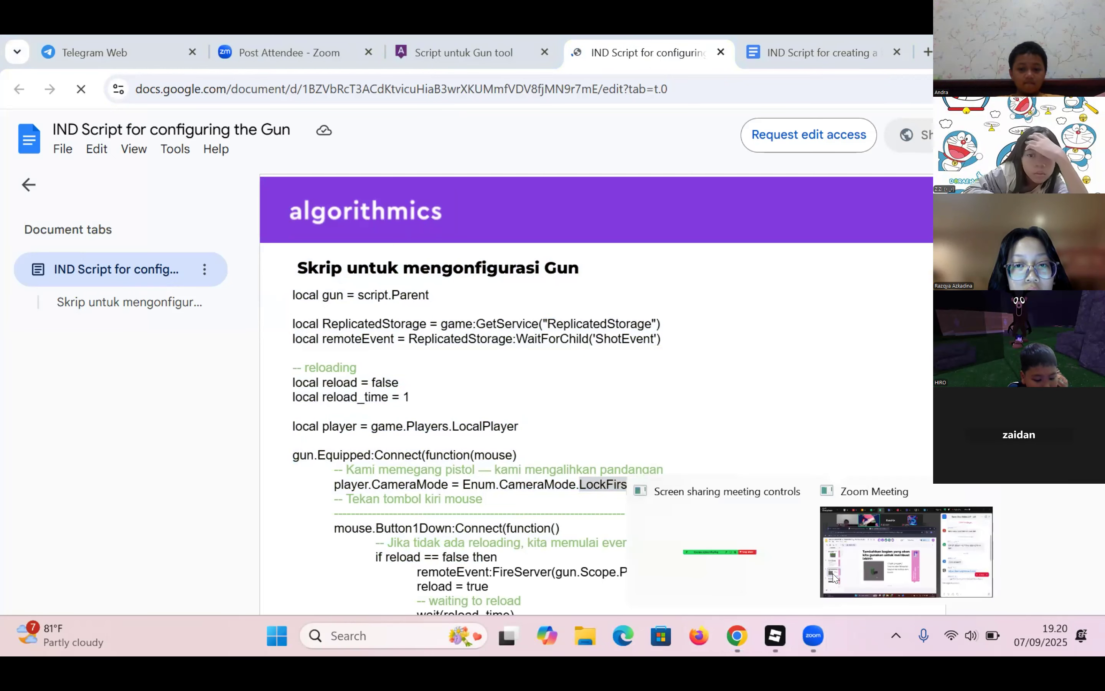
click(834, 577)
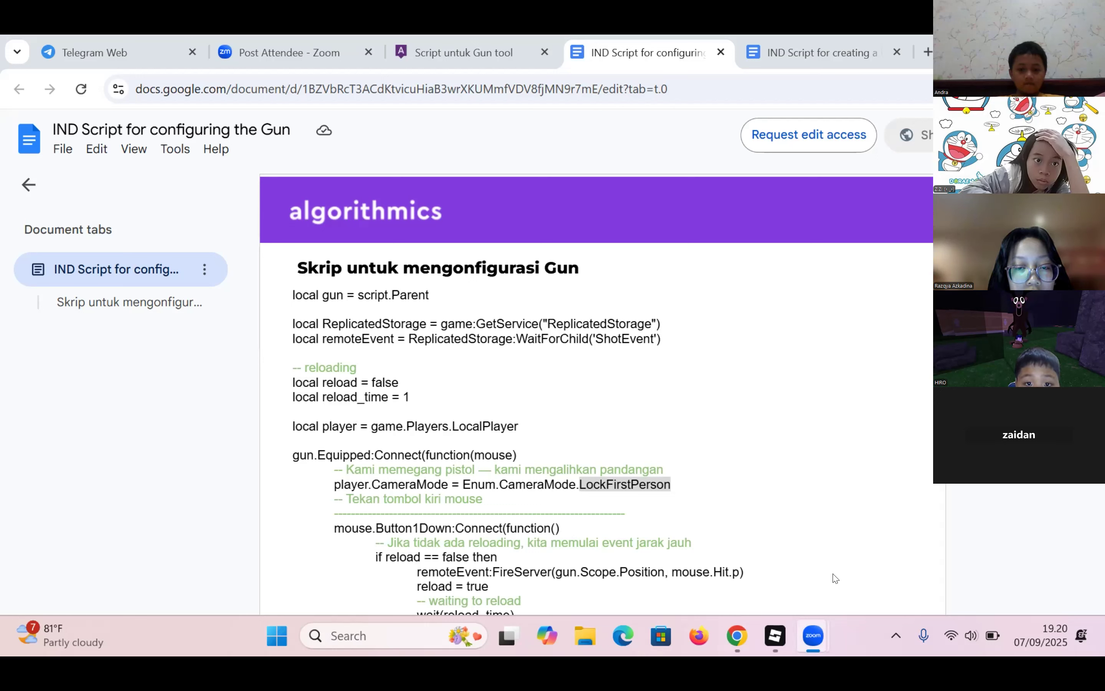
mouse_move(765, 645)
click(737, 637)
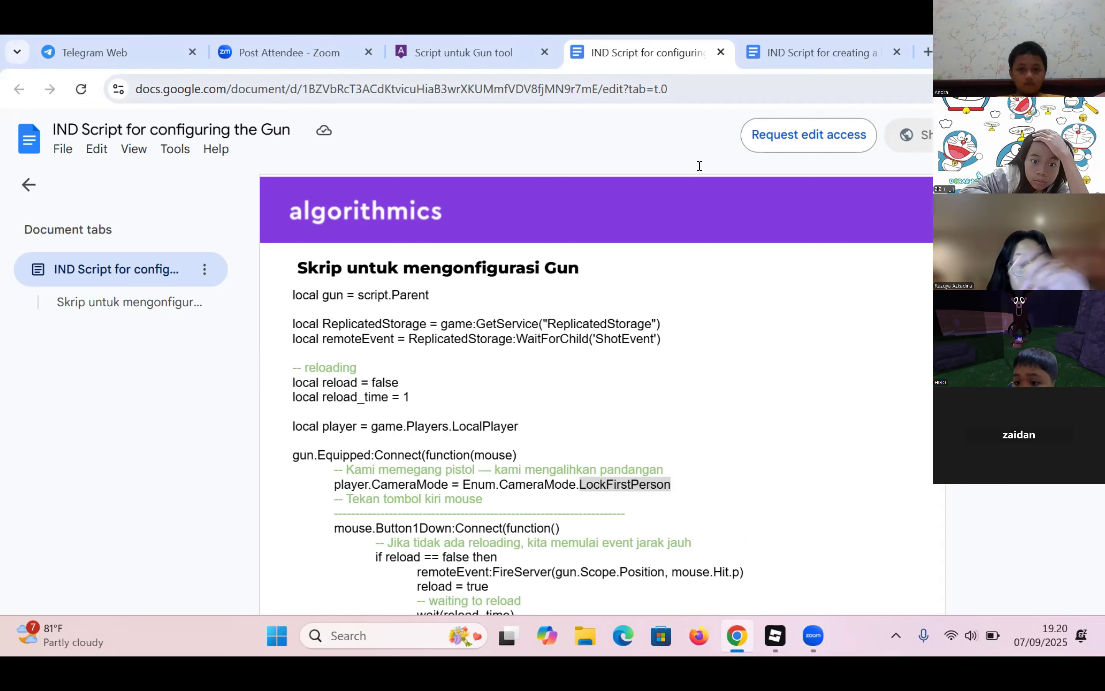
Close the gun script document and open task 3 of lesson 23, the script for making bullets.
click(721, 53)
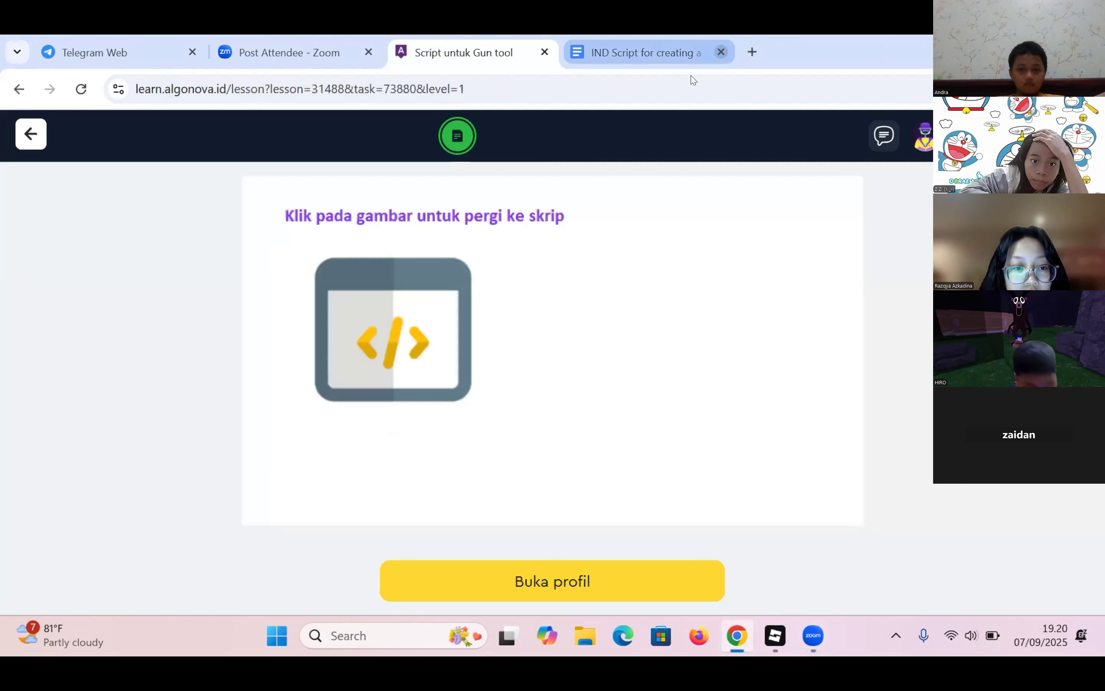
click(30, 122)
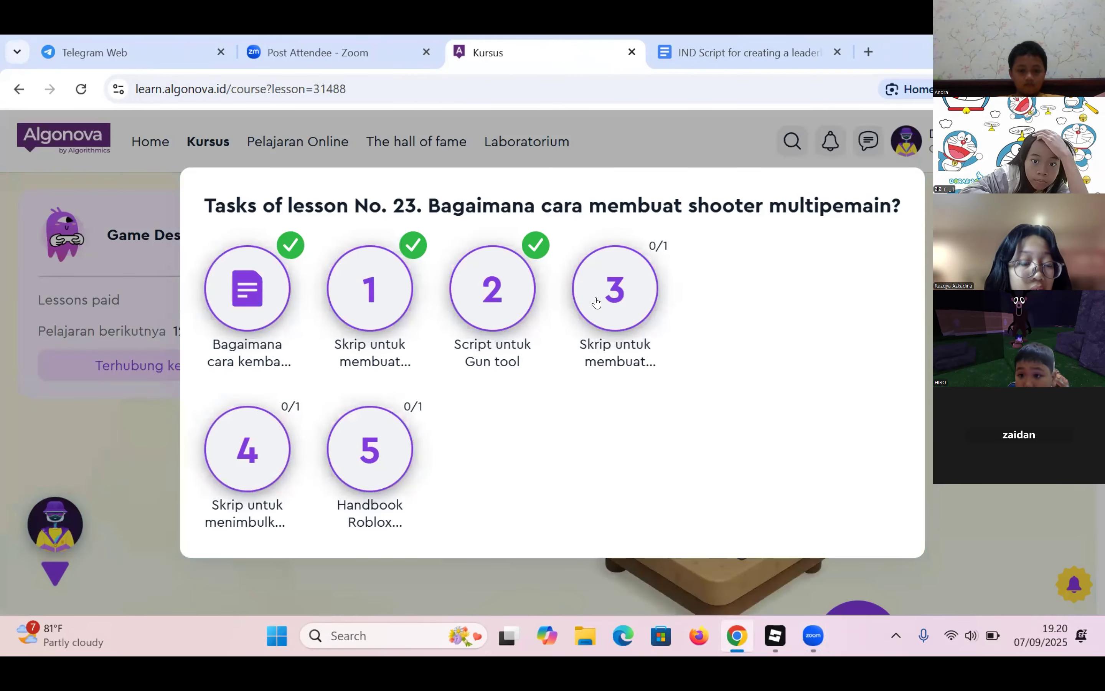
click(598, 301)
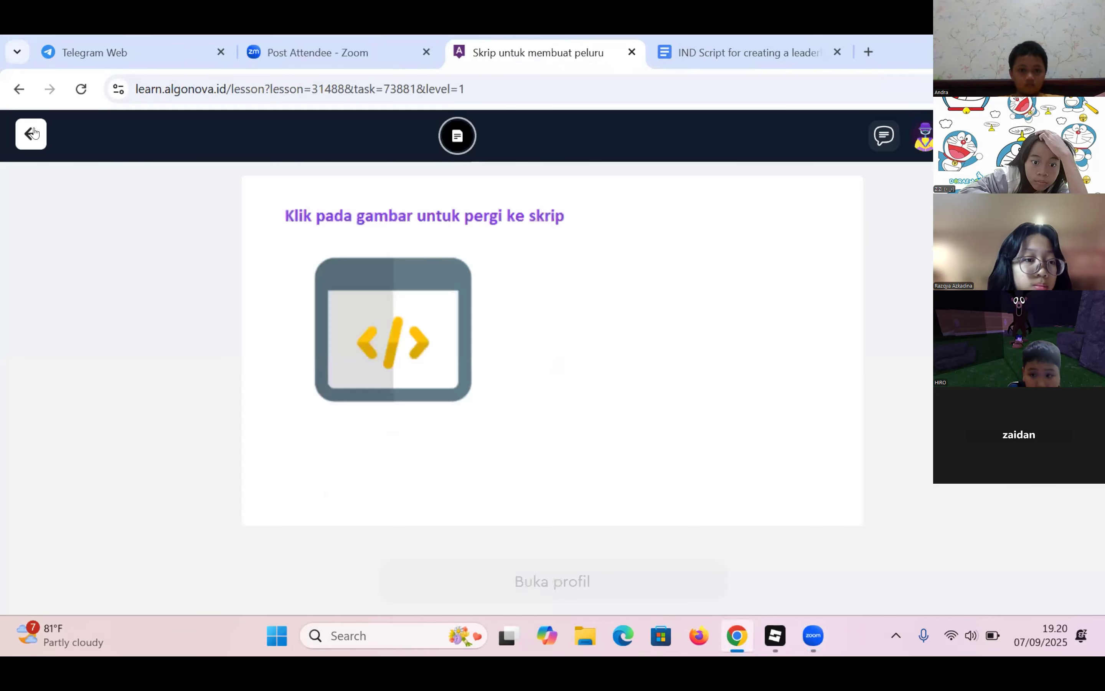
click(34, 134)
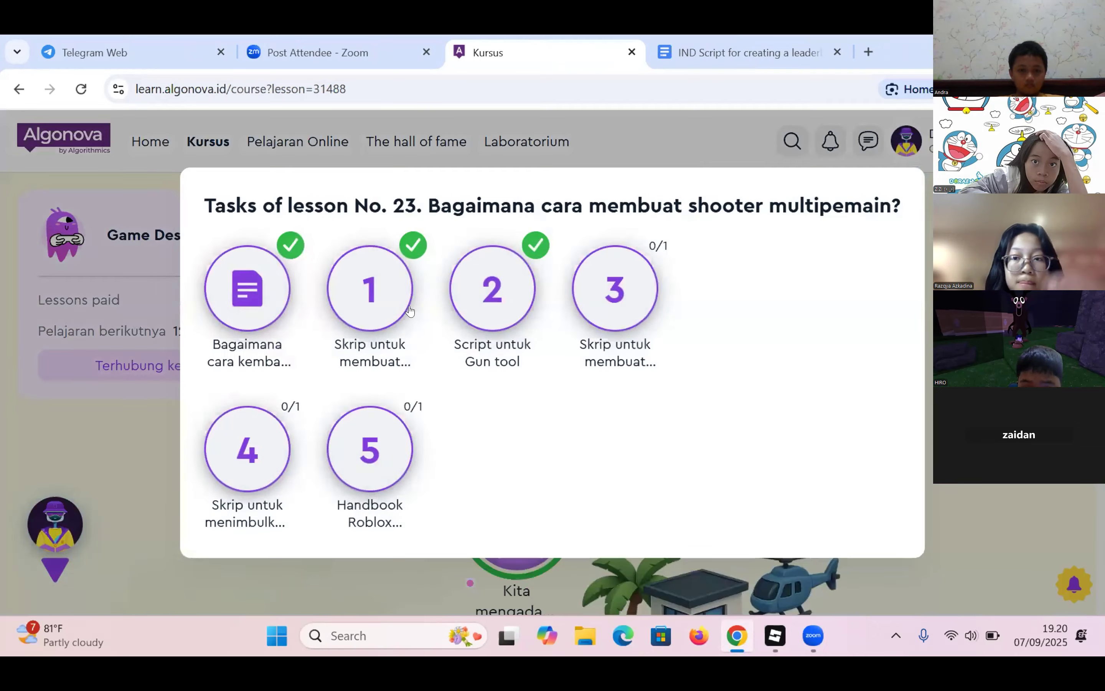
click(597, 319)
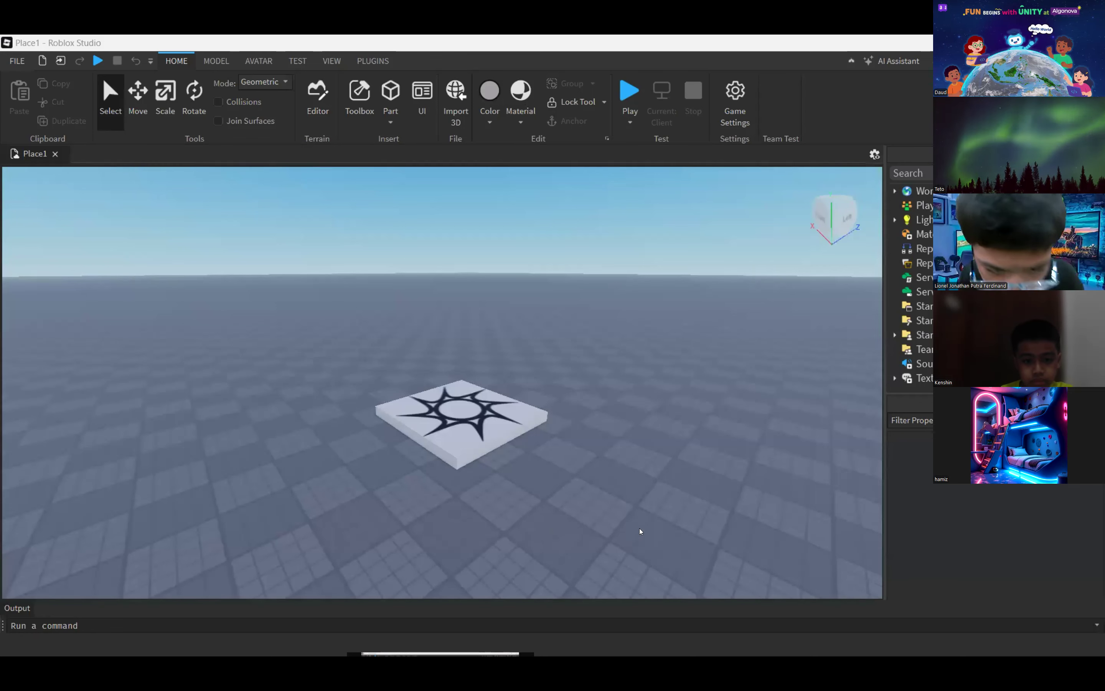
mouse_move(576, 463)
right_down()
mouse_move(569, 456)
mouse_move(576, 464)
right_up()
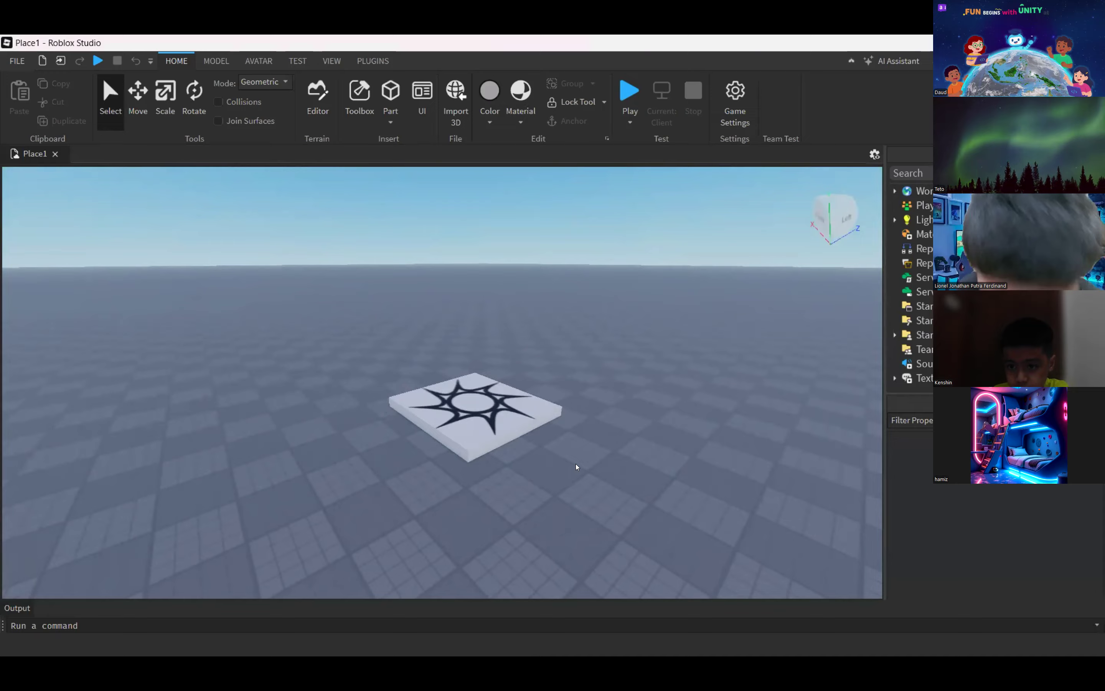
scroll(576, 463, down, 4)
scroll(576, 463, up, 2)
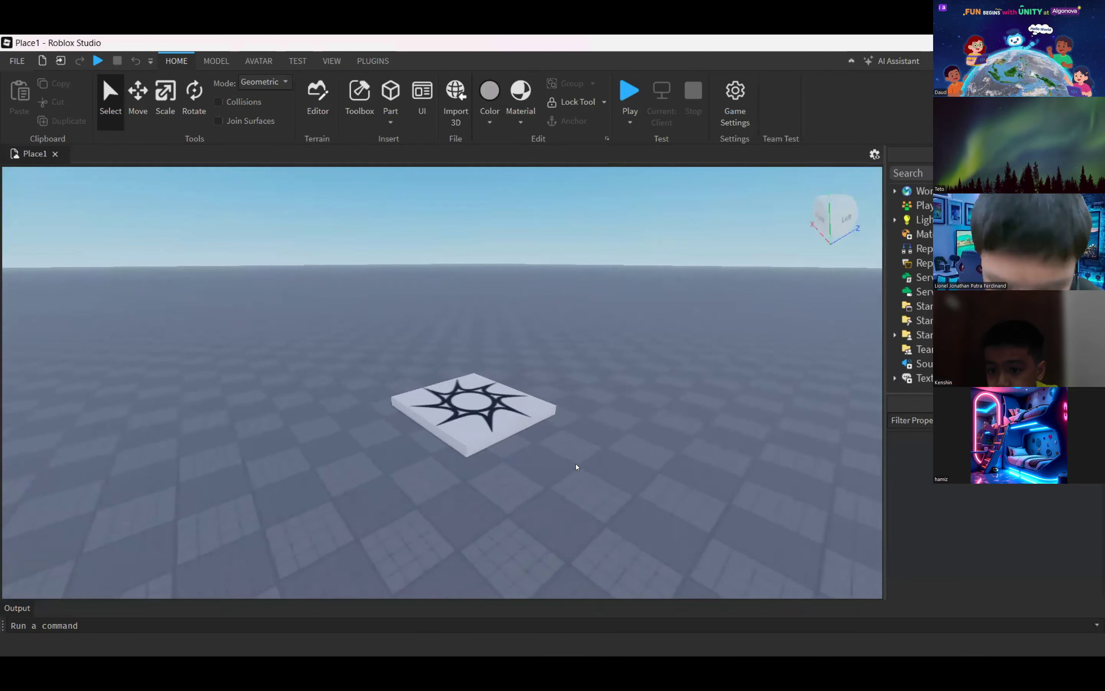
scroll(576, 464, up, 2)
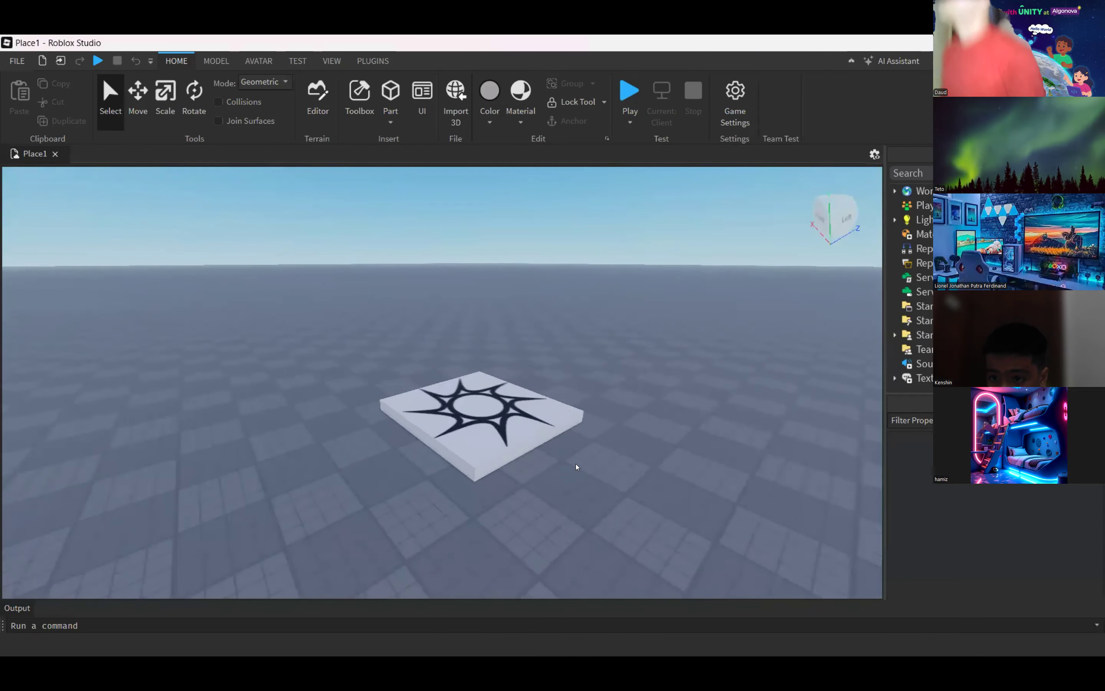
scroll(576, 463, down, 2)
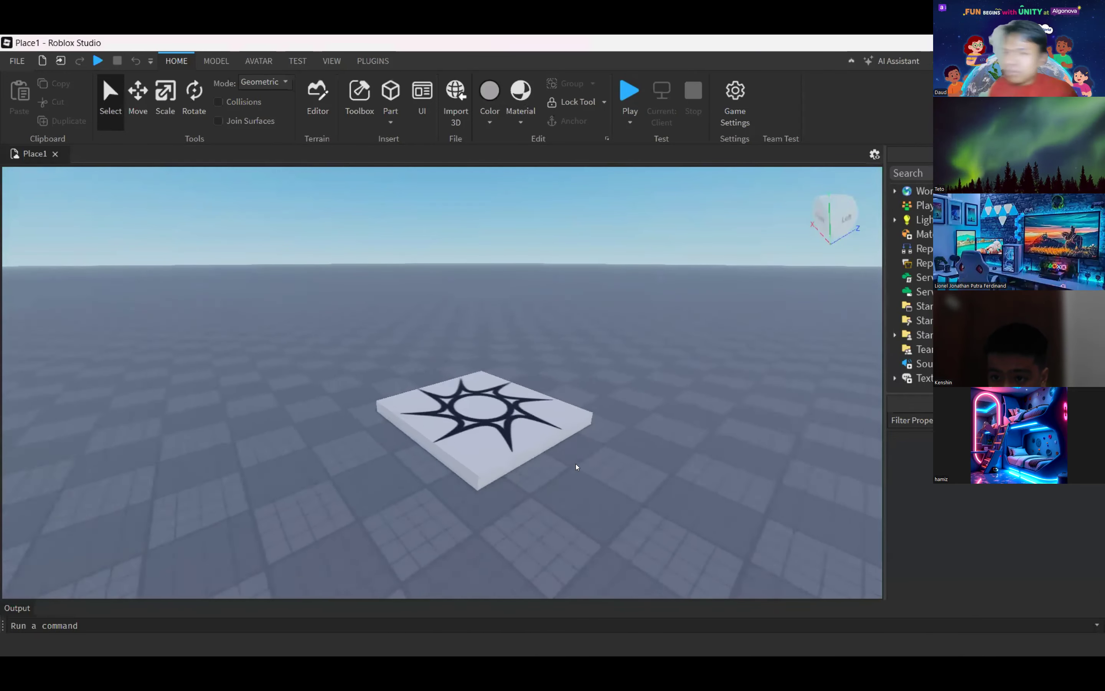
scroll(576, 464, up, 4)
scroll(576, 464, down, 4)
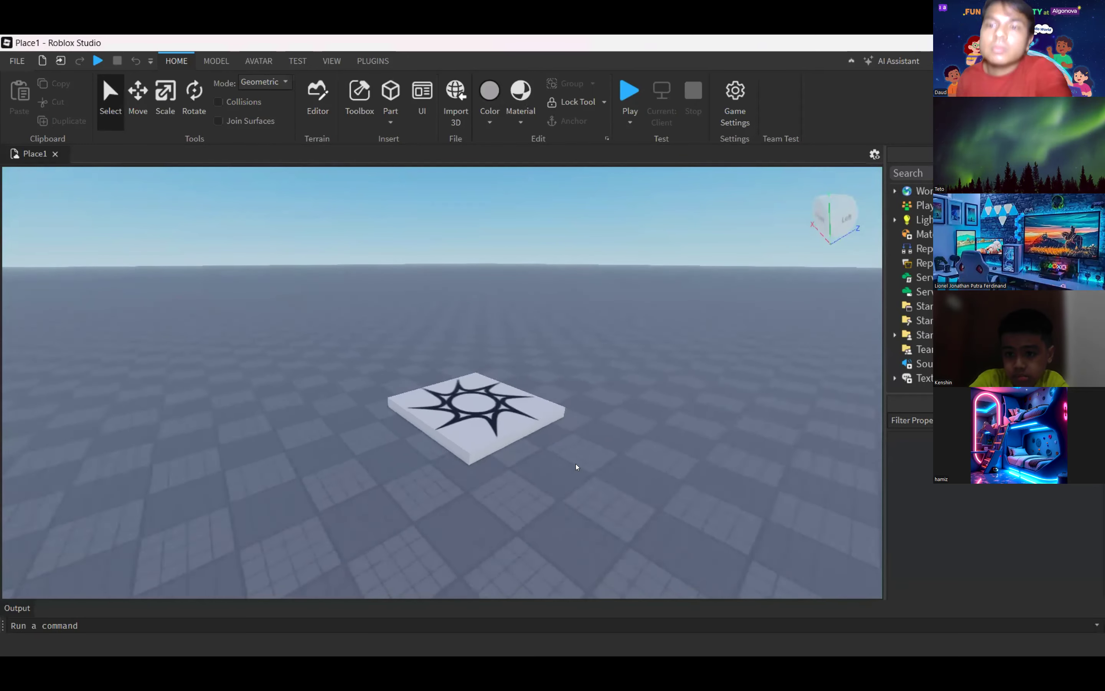
scroll(576, 463, up, 2)
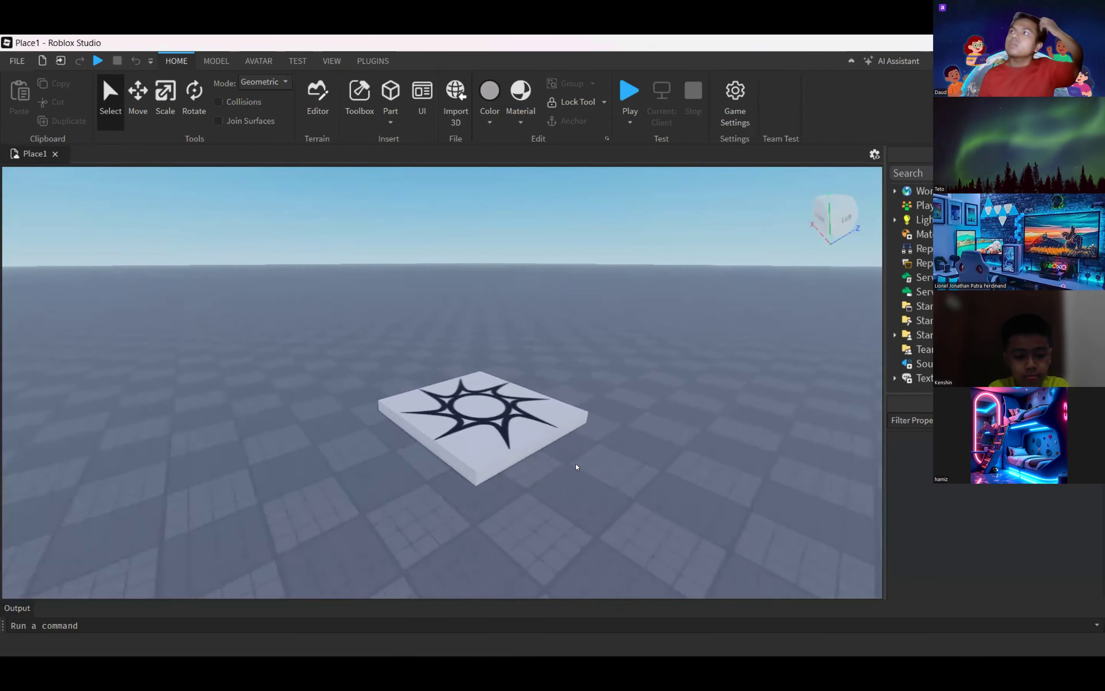
scroll(576, 463, up, 1)
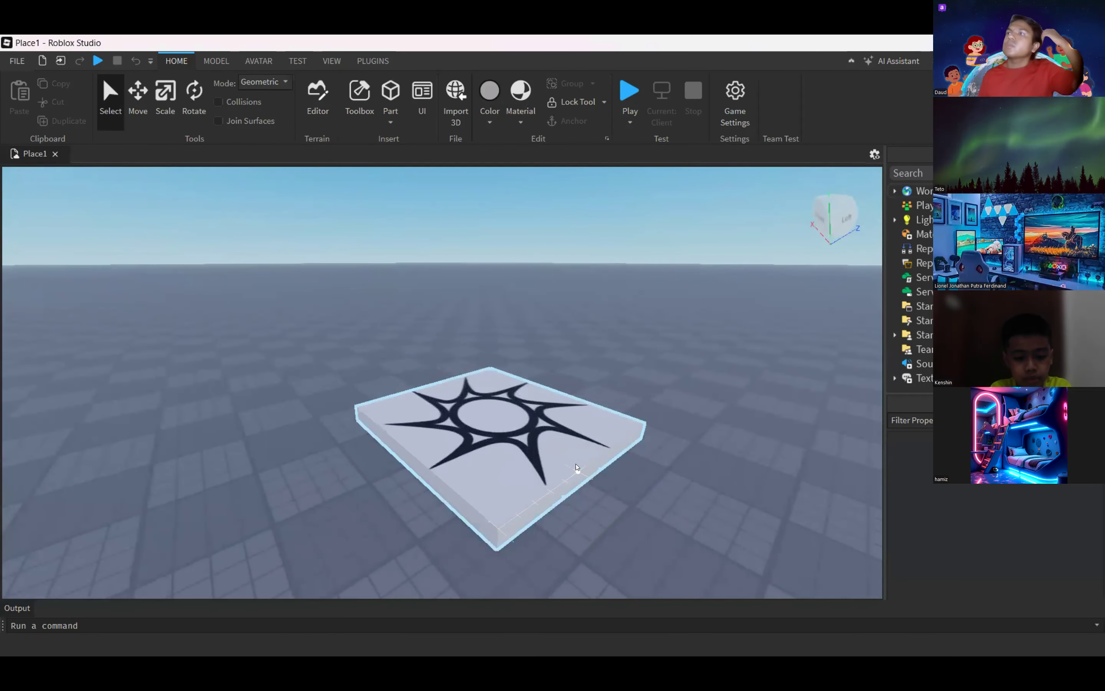
scroll(576, 463, down, 4)
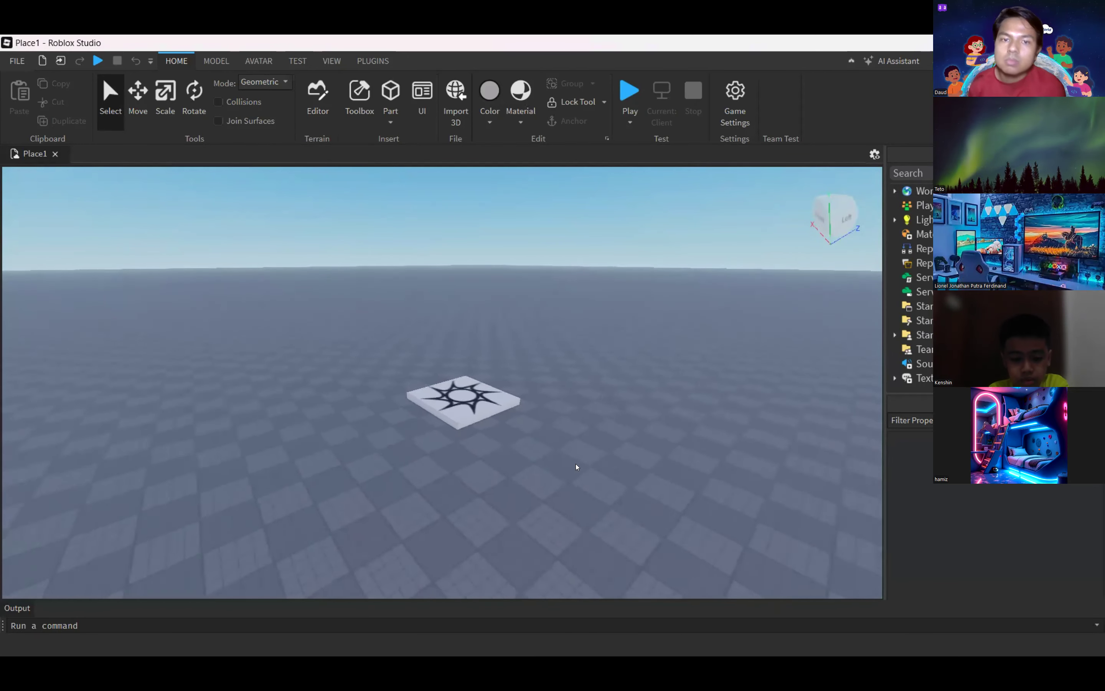
scroll(576, 463, up, 5)
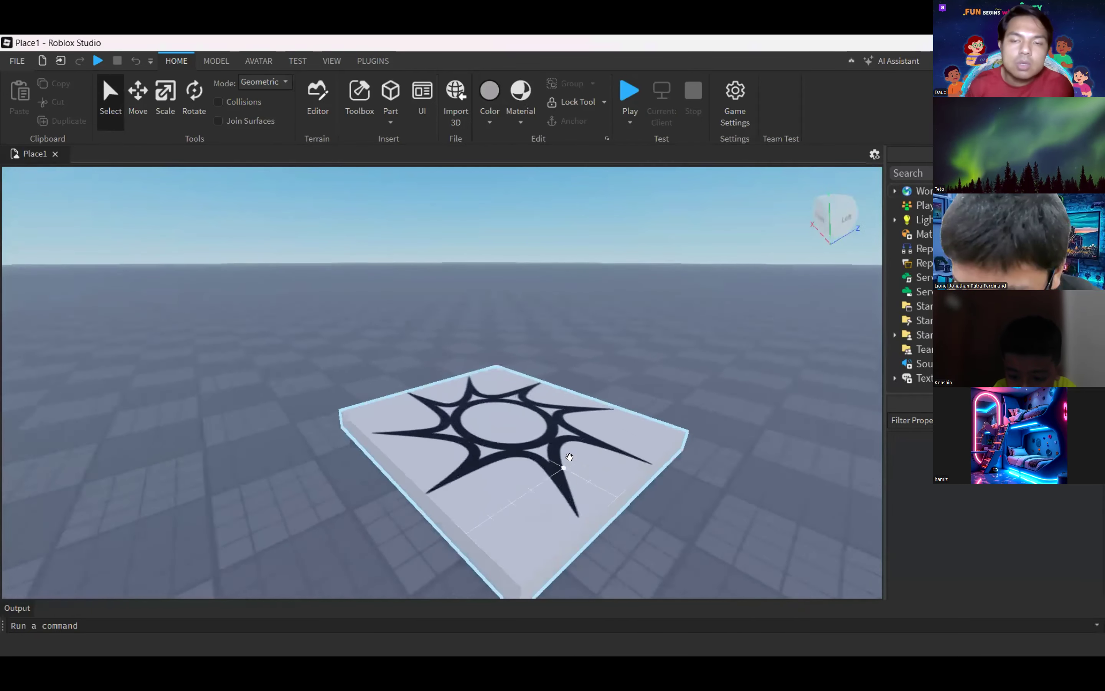
scroll(576, 464, down, 5)
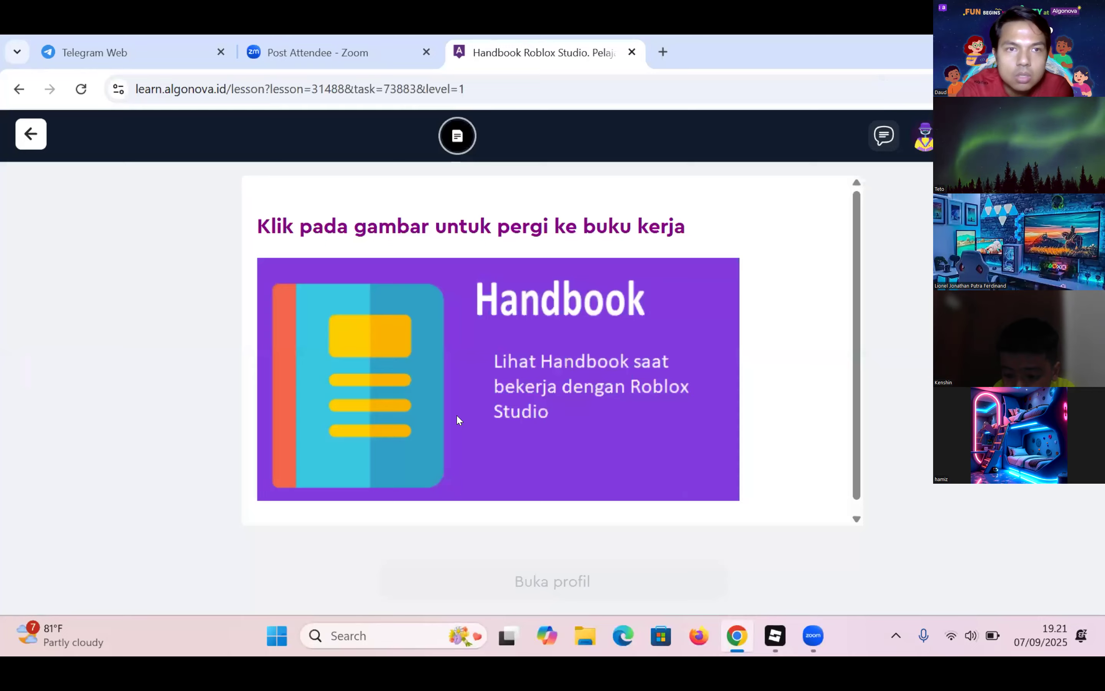
Open the Roblox Studio handbook from the last task of lesson 23, and switch to the Zoom meeting window.
click(456, 415)
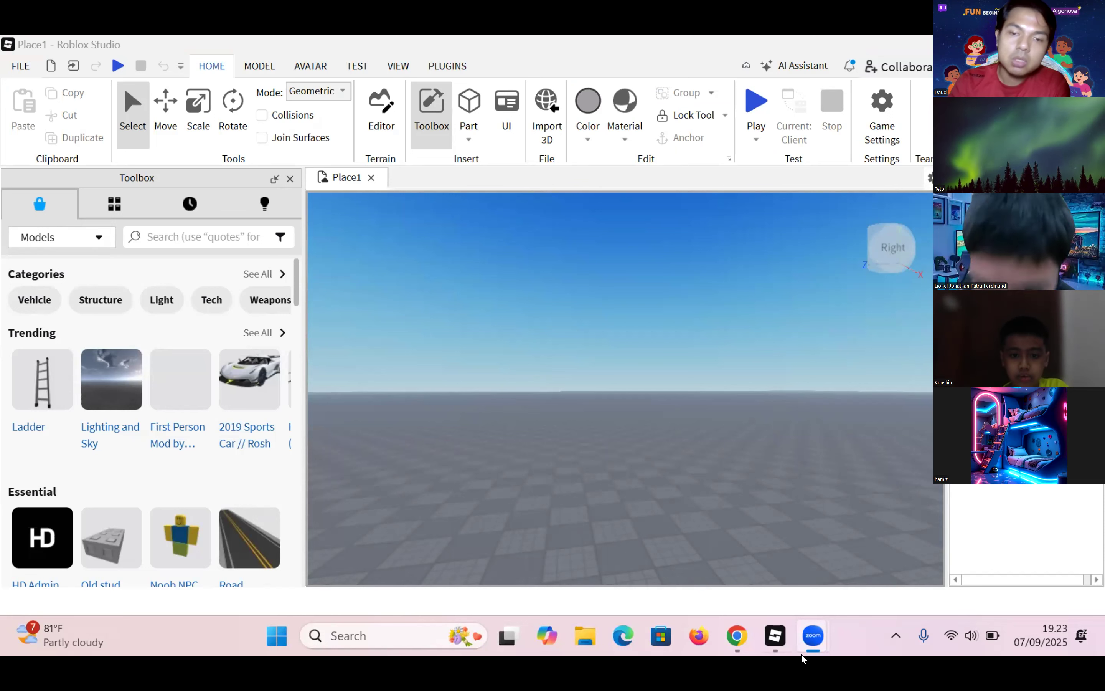
mouse_move(775, 646)
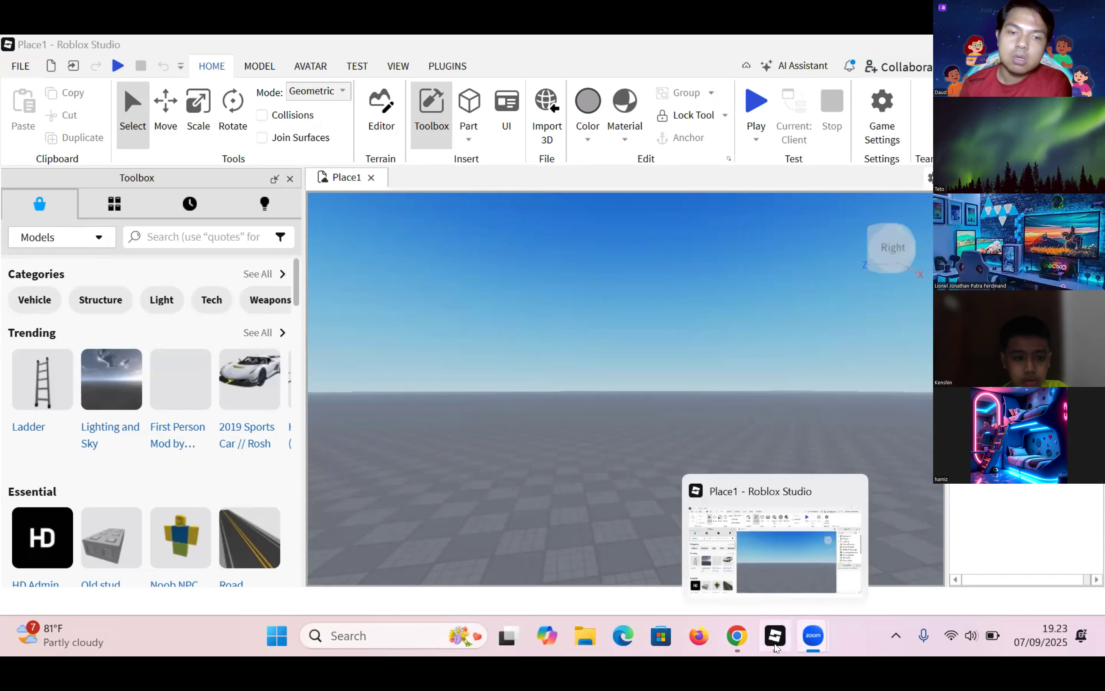
mouse_move(814, 640)
click(831, 577)
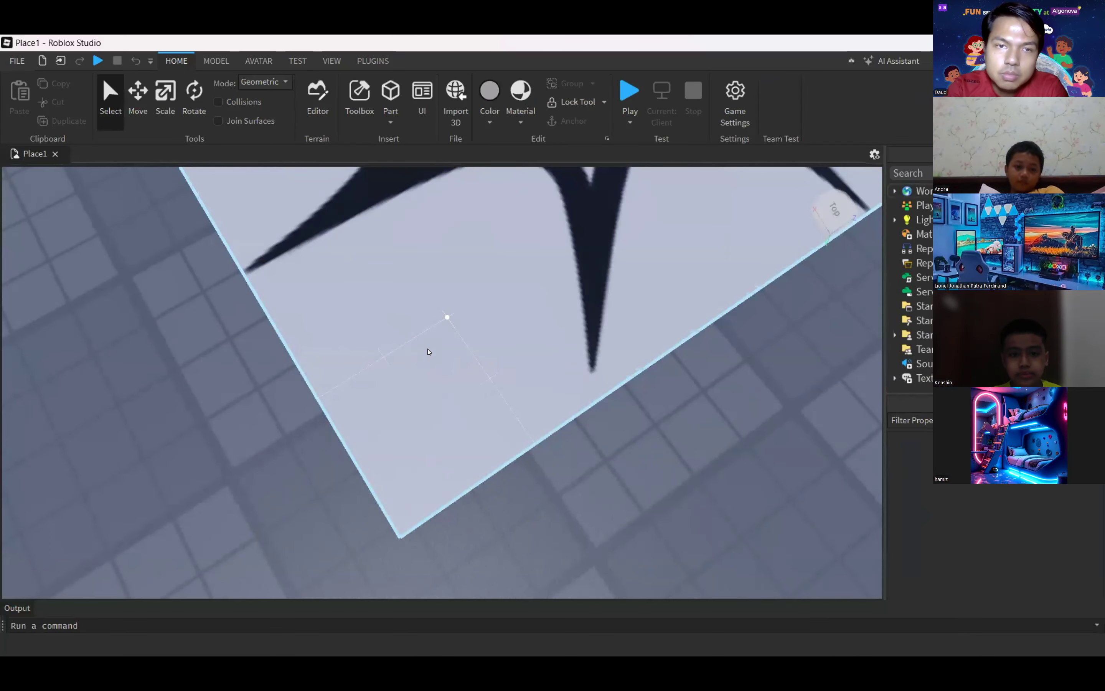
right_drag(427, 349, 428, 348)
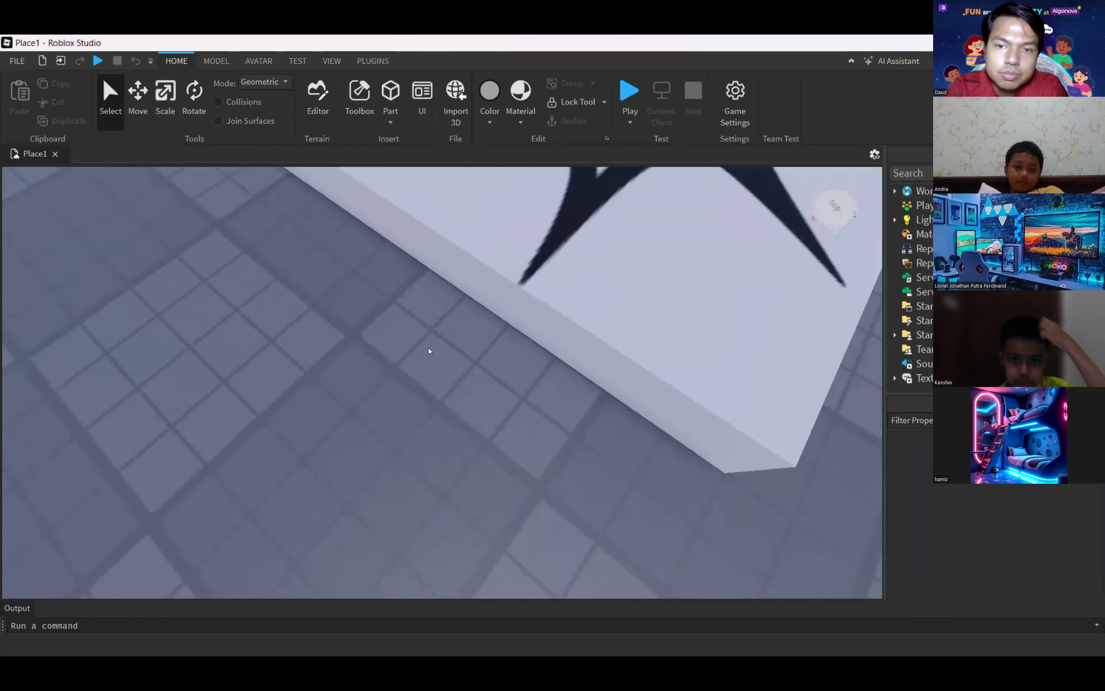
scroll(427, 344, down, 6)
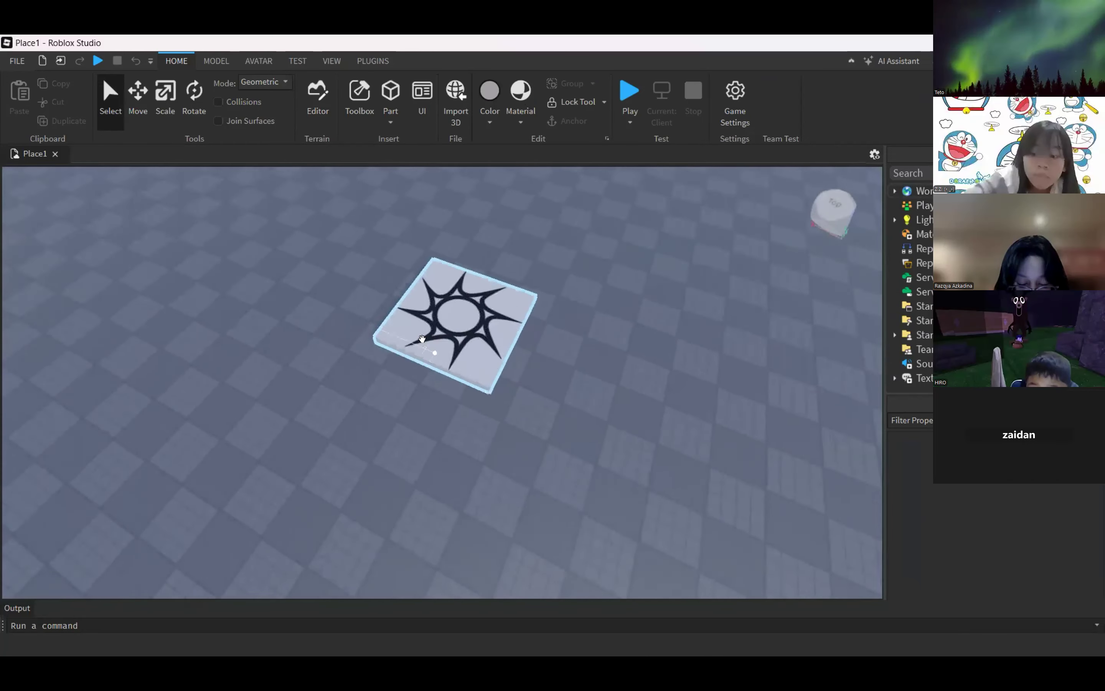
scroll(425, 343, up, 8)
scroll(428, 349, down, 2)
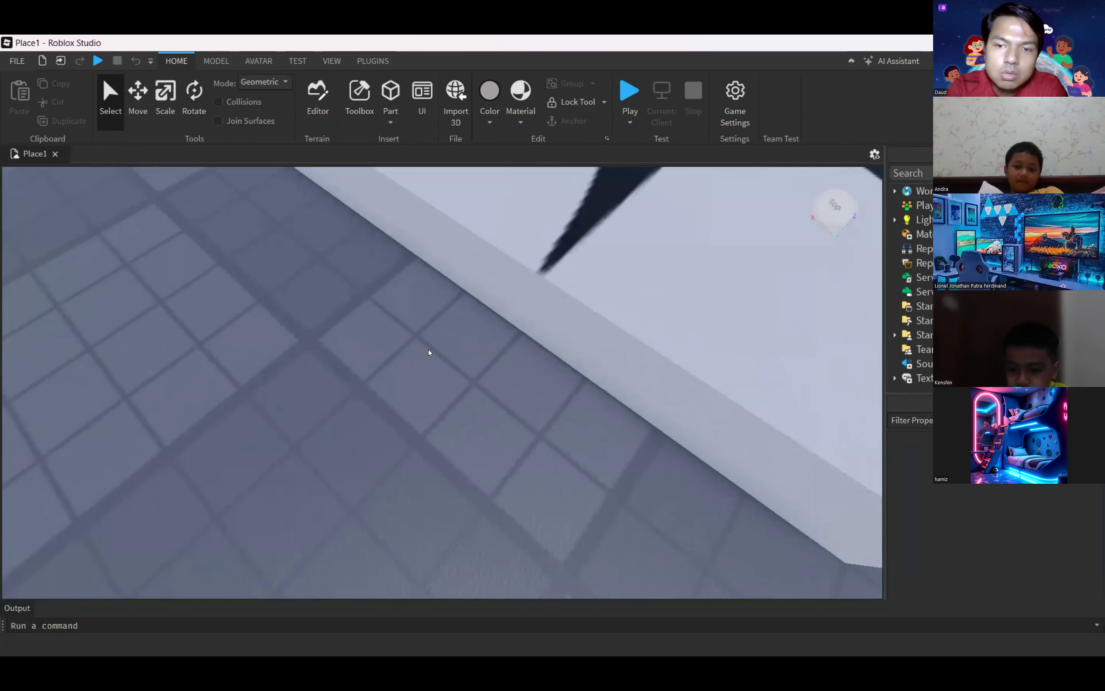
right_drag(428, 349, 428, 349)
scroll(428, 350, down, 4)
scroll(428, 349, up, 10)
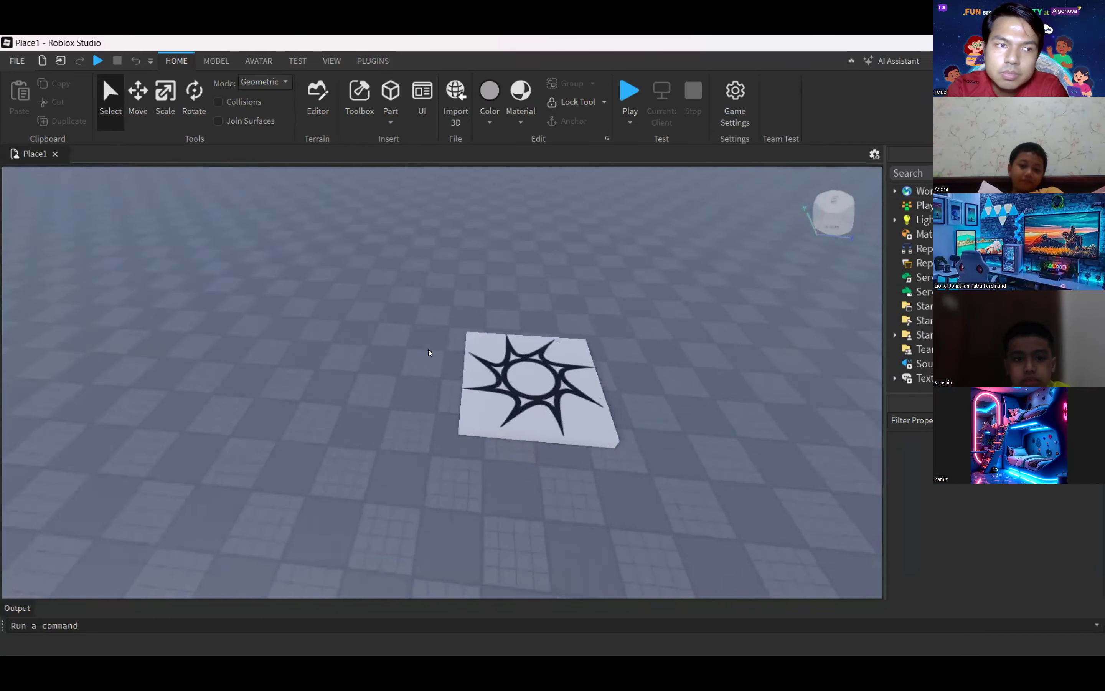
right_drag(428, 349, 493, 330)
scroll(429, 349, up, 3)
scroll(428, 349, up, 3)
scroll(422, 340, down, 3)
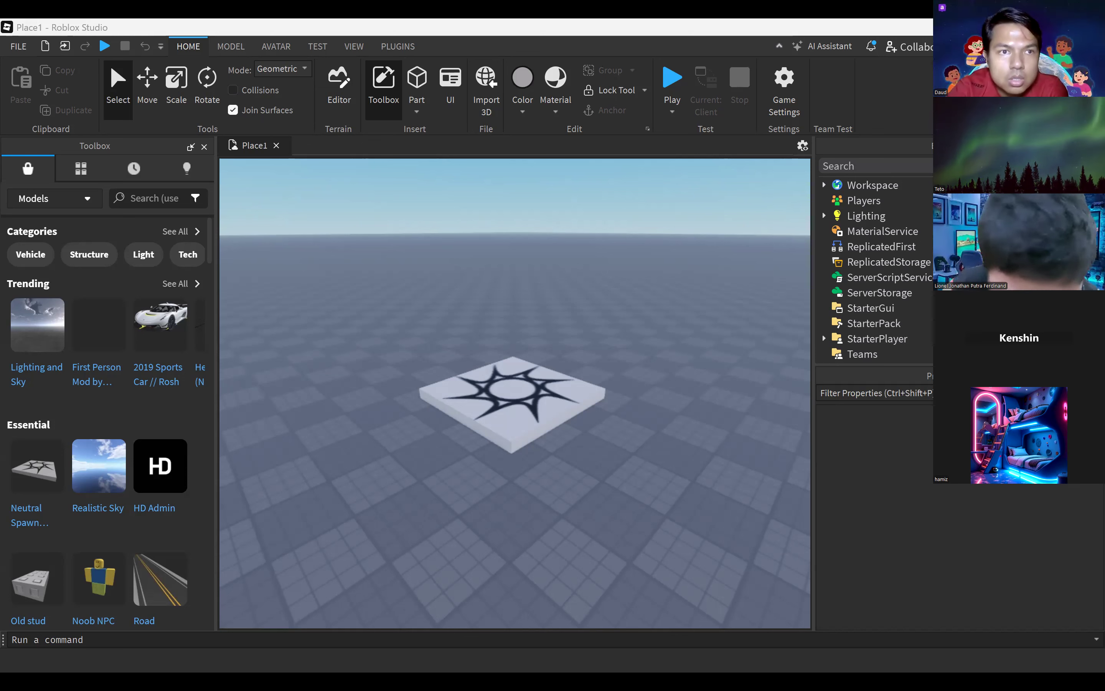
Insert a Block part into the workspace of Place1 in Roblox Studio.
click(426, 111)
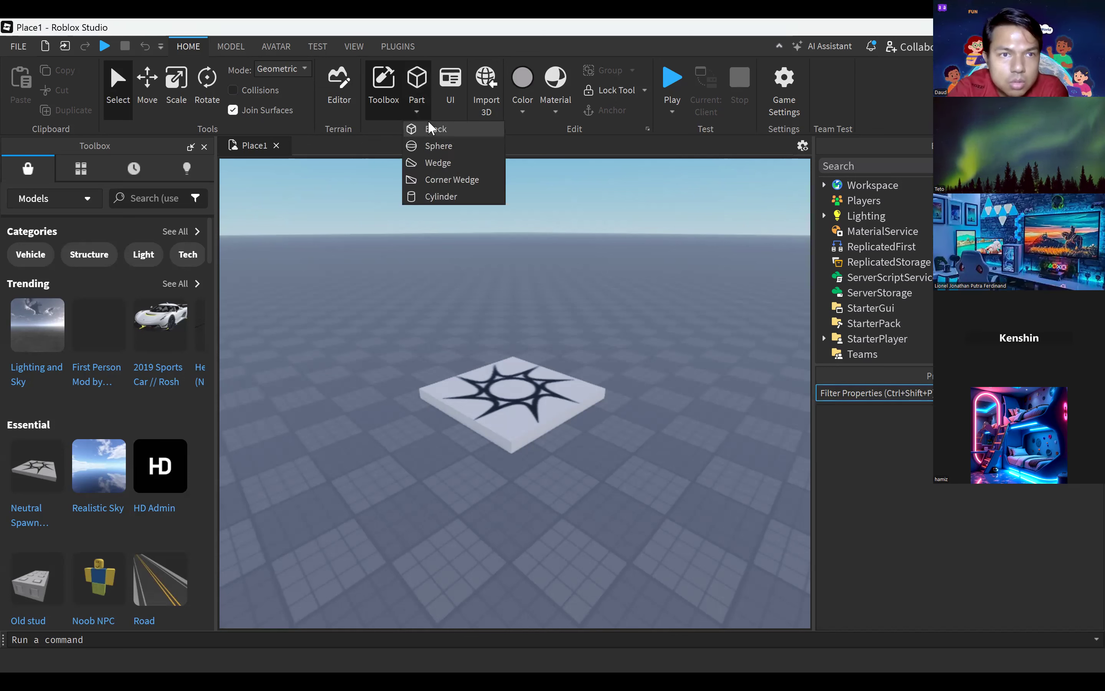
click(432, 128)
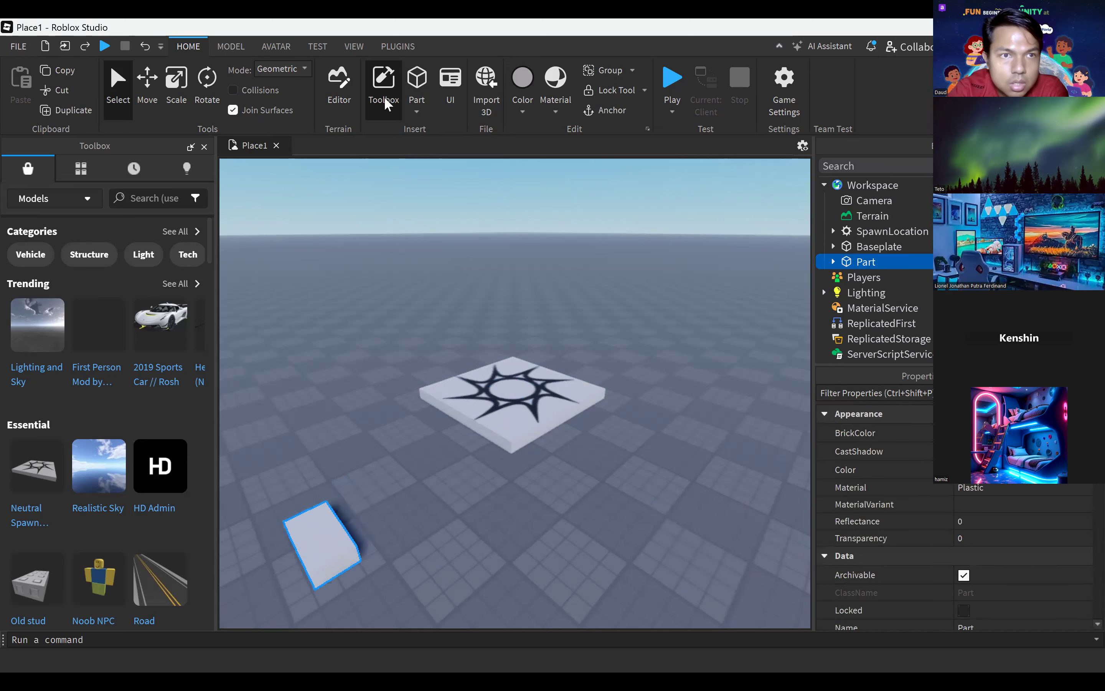
Scale the new part freehand into a tall, narrow pillar about 14.6 studs high.
key(ctrl+3)
drag(354, 569, 321, 546)
drag(302, 501, 247, 326)
right_drag(366, 350, 368, 352)
drag(447, 334, 452, 235)
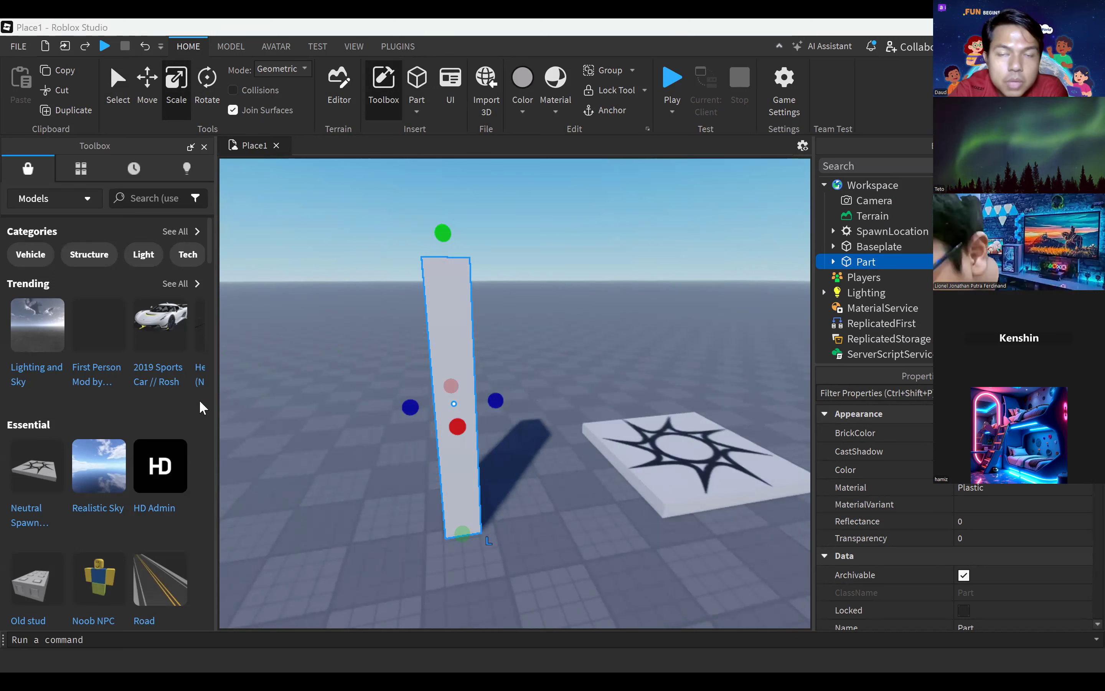
Set the tall part's exact size to X 2, Y 20 and Z 4.
scroll(1083, 513, down, 1)
scroll(1083, 513, down, 3)
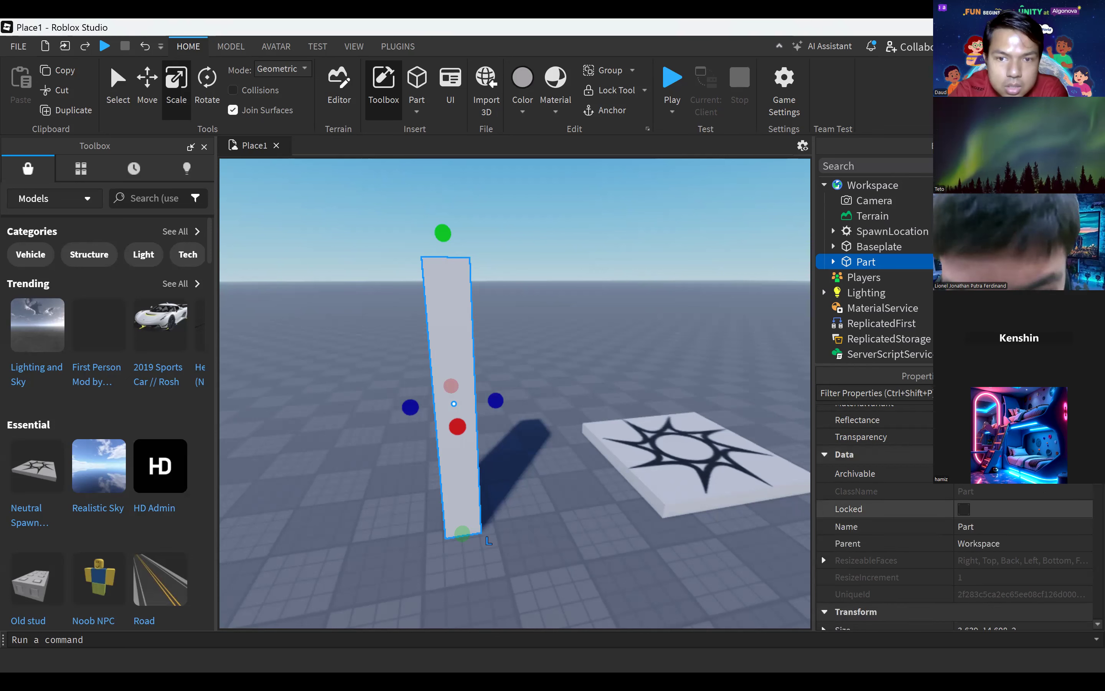
scroll(851, 534, down, 5)
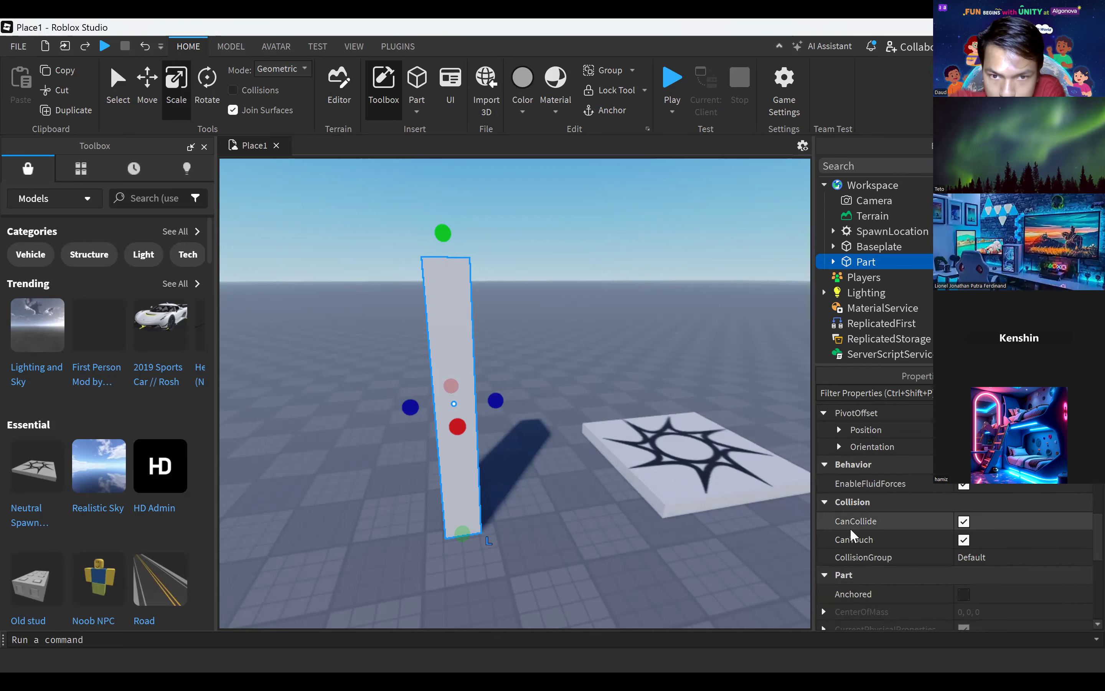
scroll(851, 534, up, 8)
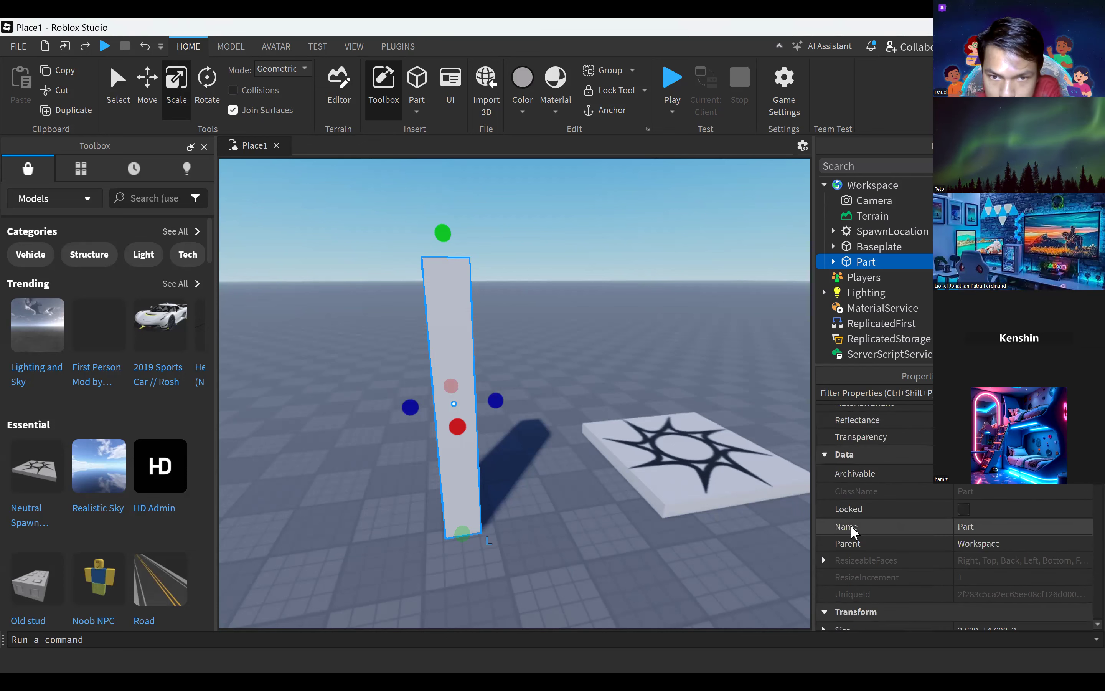
scroll(852, 532, down, 4)
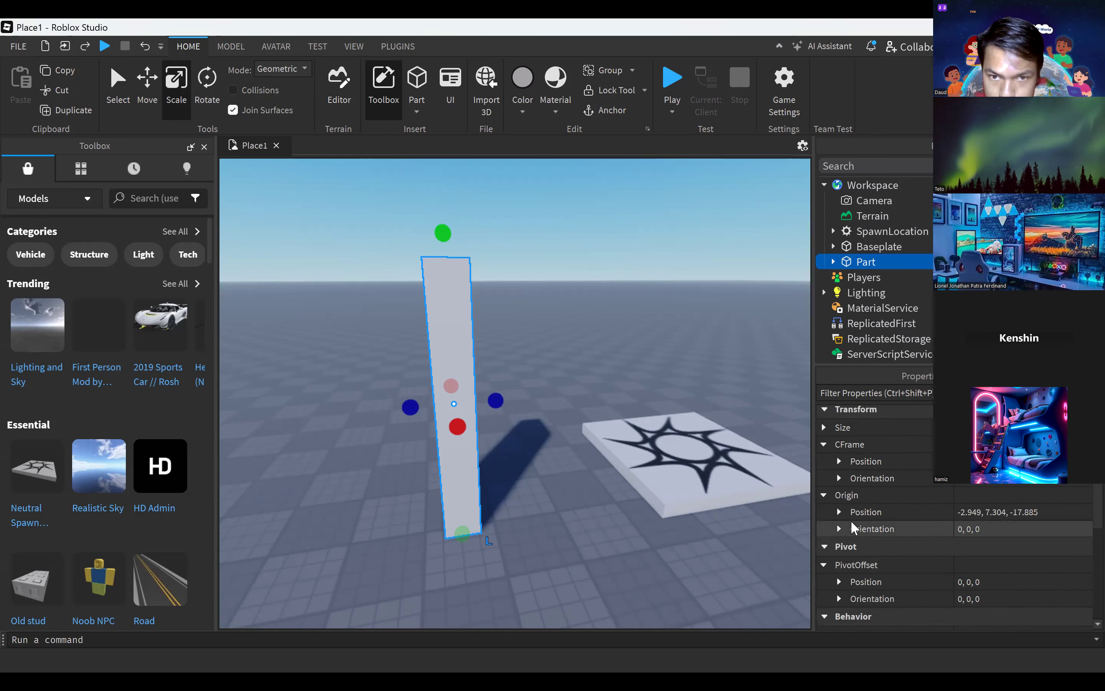
click(824, 428)
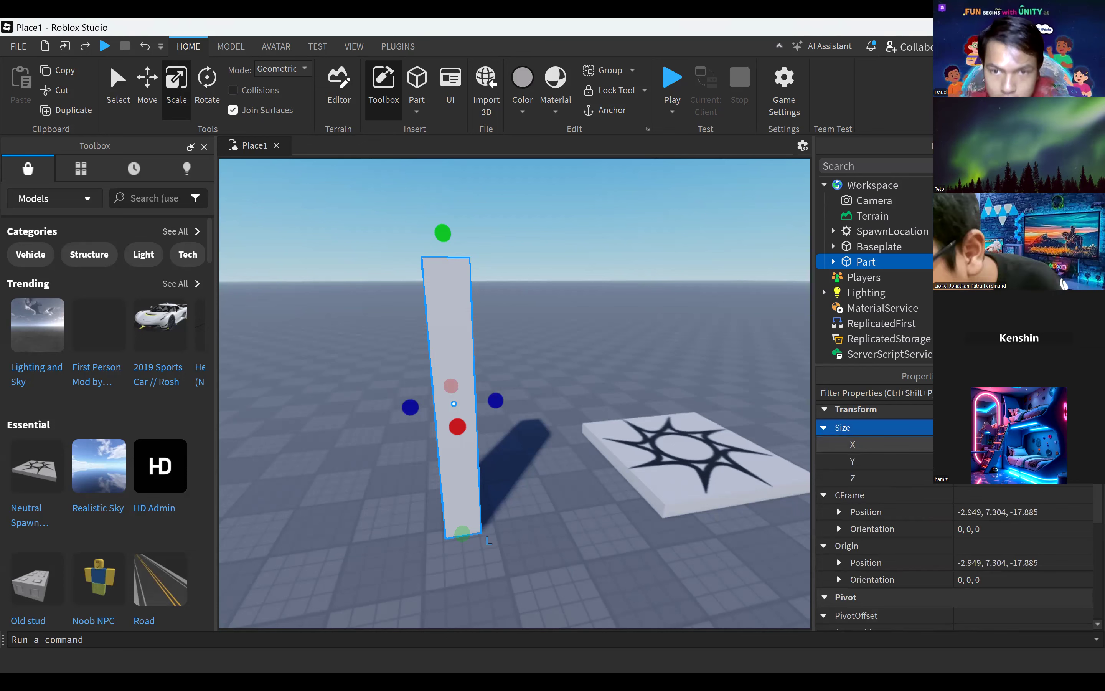
click(981, 444)
text(2)
key(Tab)
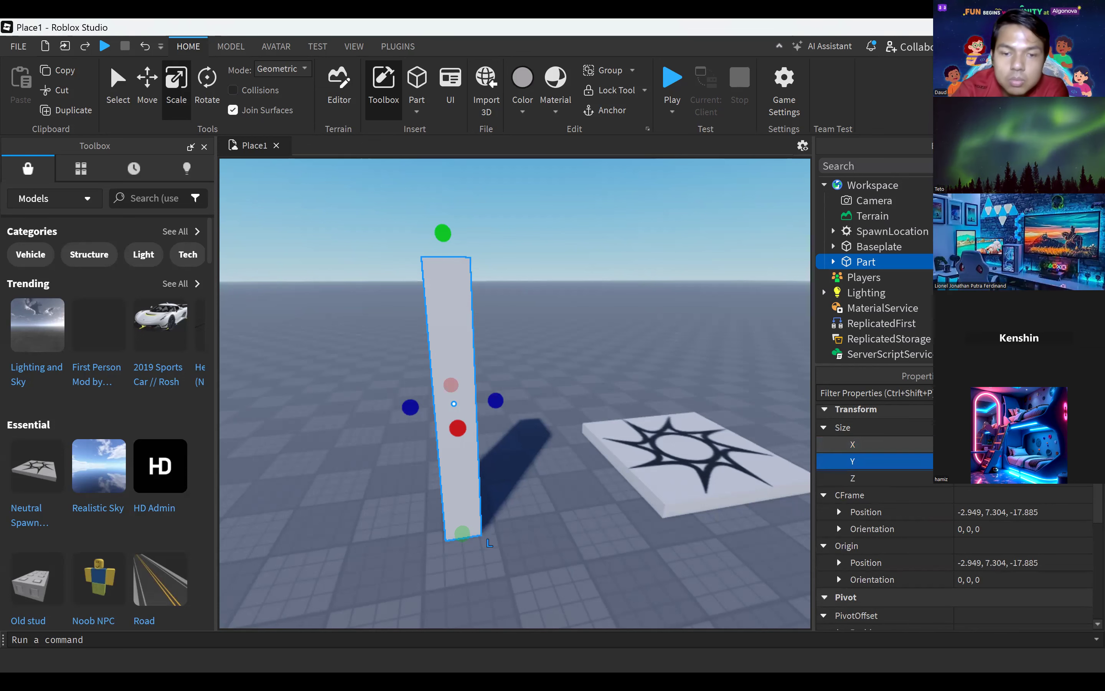
text(20)
key(Tab)
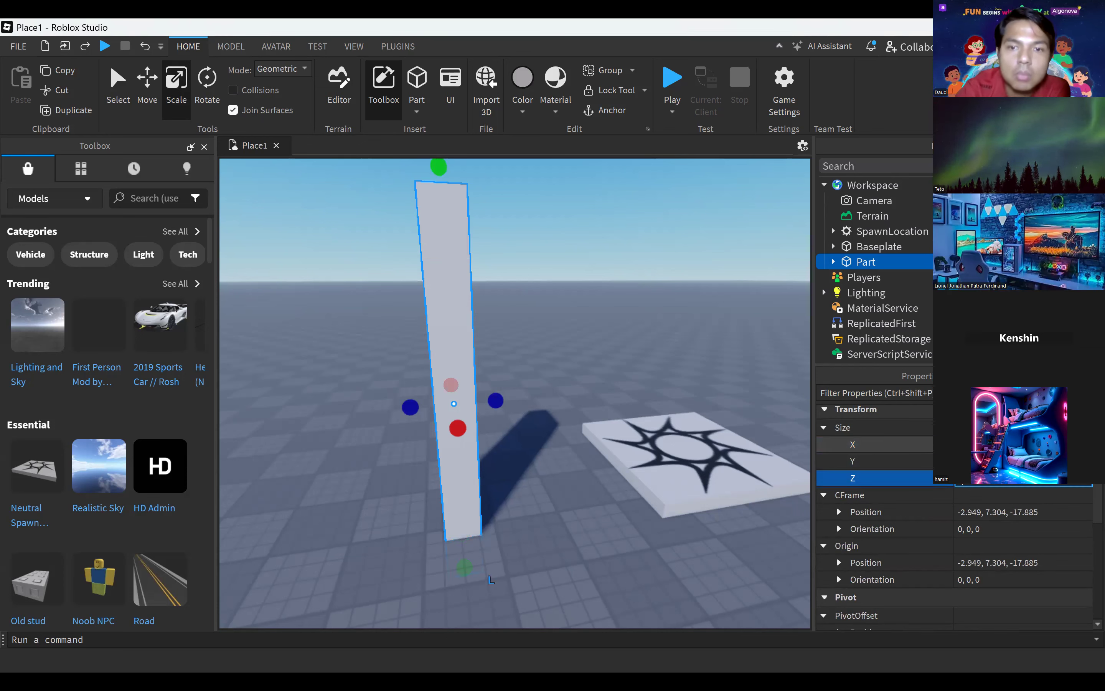
text(4)
key(Return)
click(480, 347)
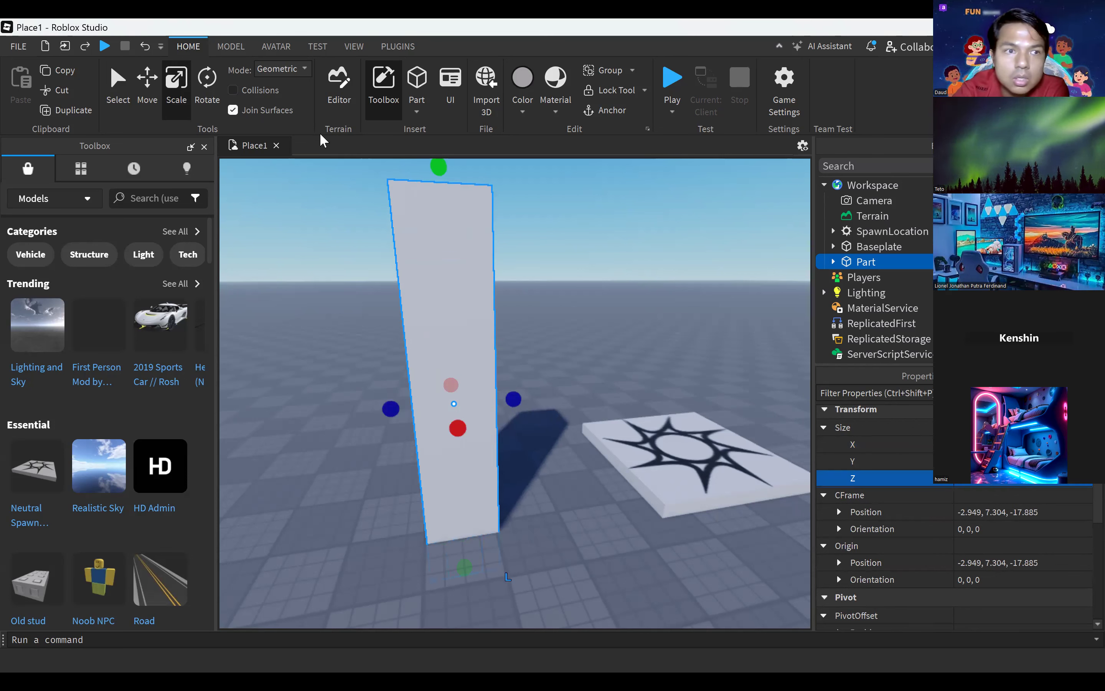
Move the tall part up about 3.05 studs so its base rests on the baseplate, and check its size values.
key(ctrl+2)
mouse_move(442, 289)
mouse_down()
mouse_move(442, 255)
mouse_move(444, 265)
mouse_up()
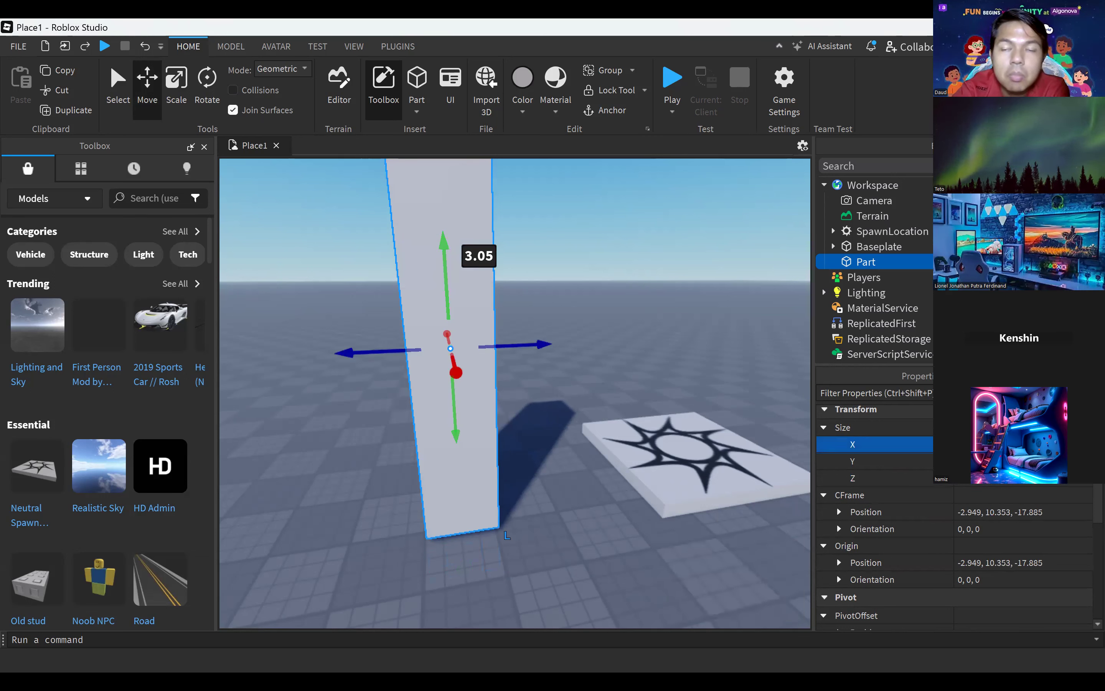
click(985, 462)
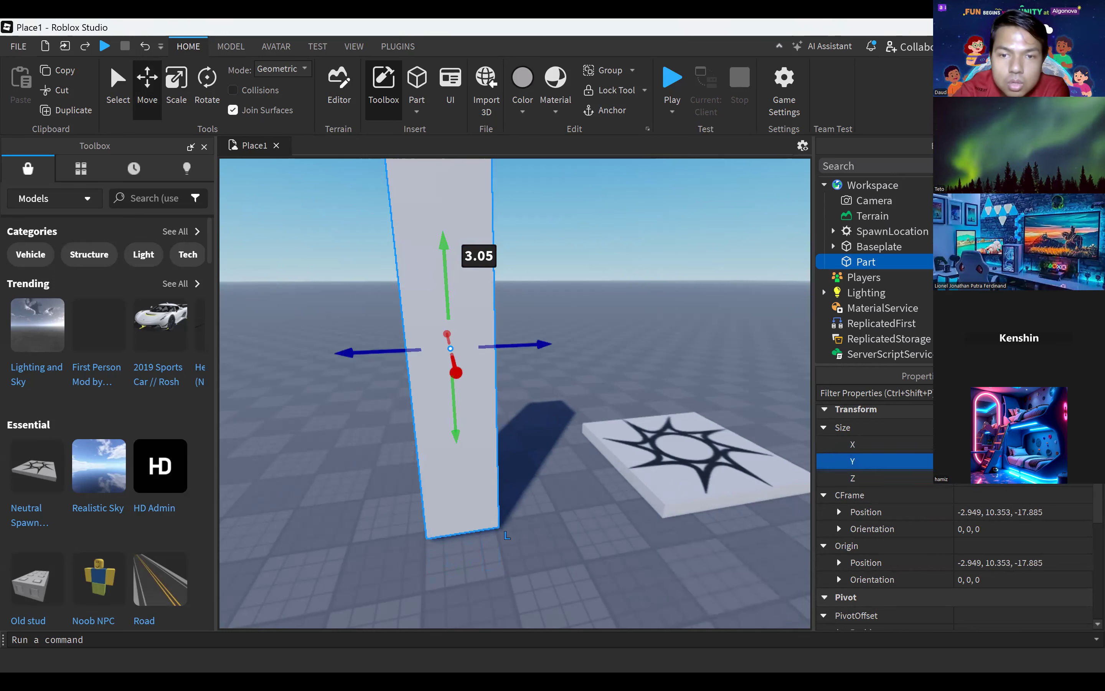
click(985, 479)
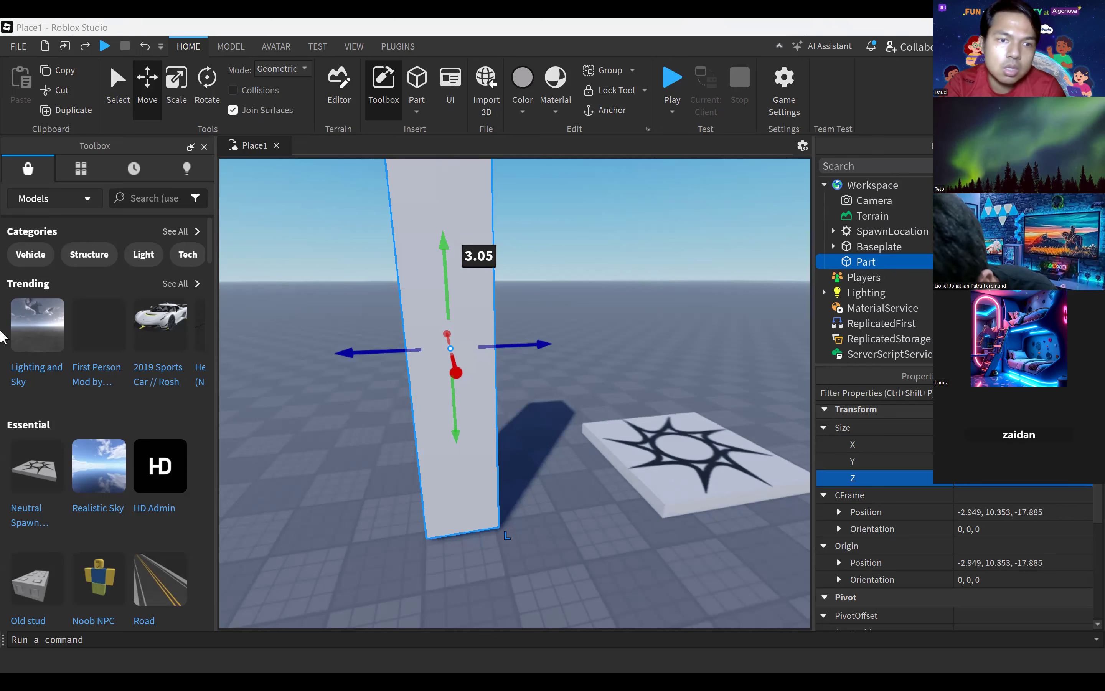
Rename the tall part as Block.
right_click(867, 263)
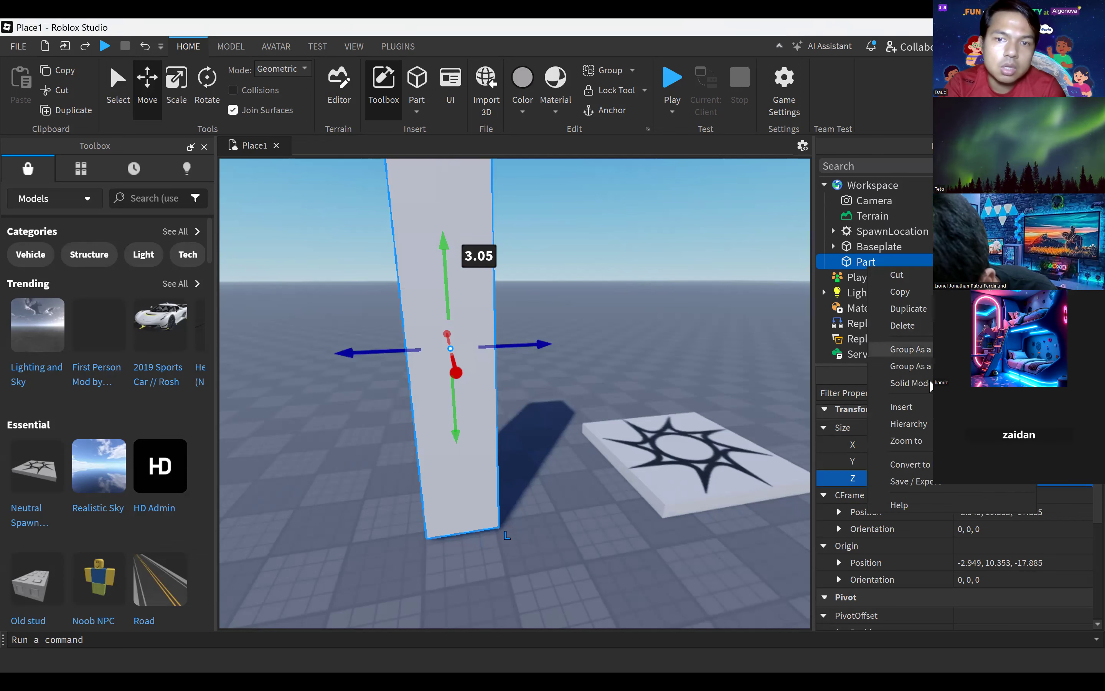
click(859, 257)
scroll(989, 513, up, 6)
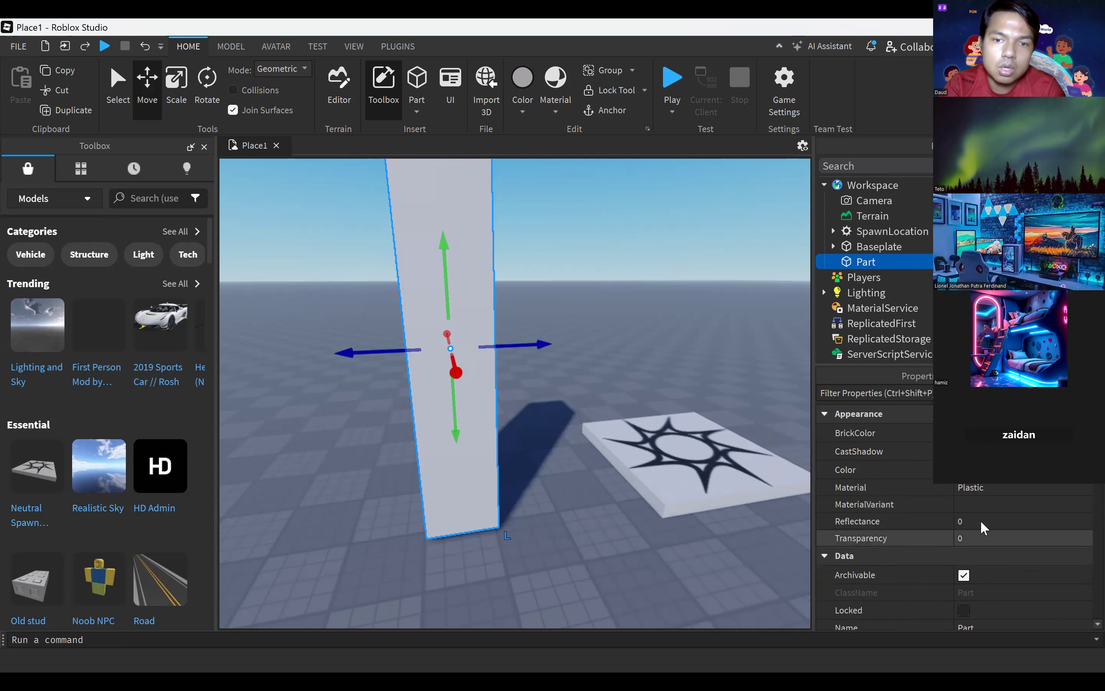
scroll(975, 571, down, 3)
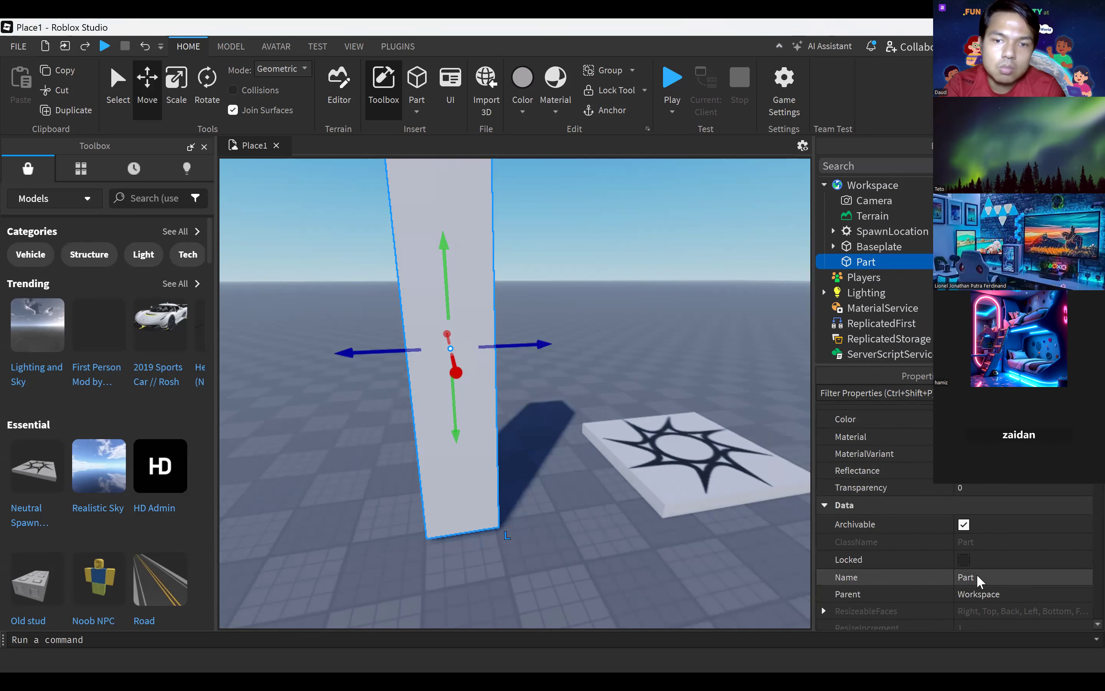
click(977, 577)
text(Block)
key(Return)
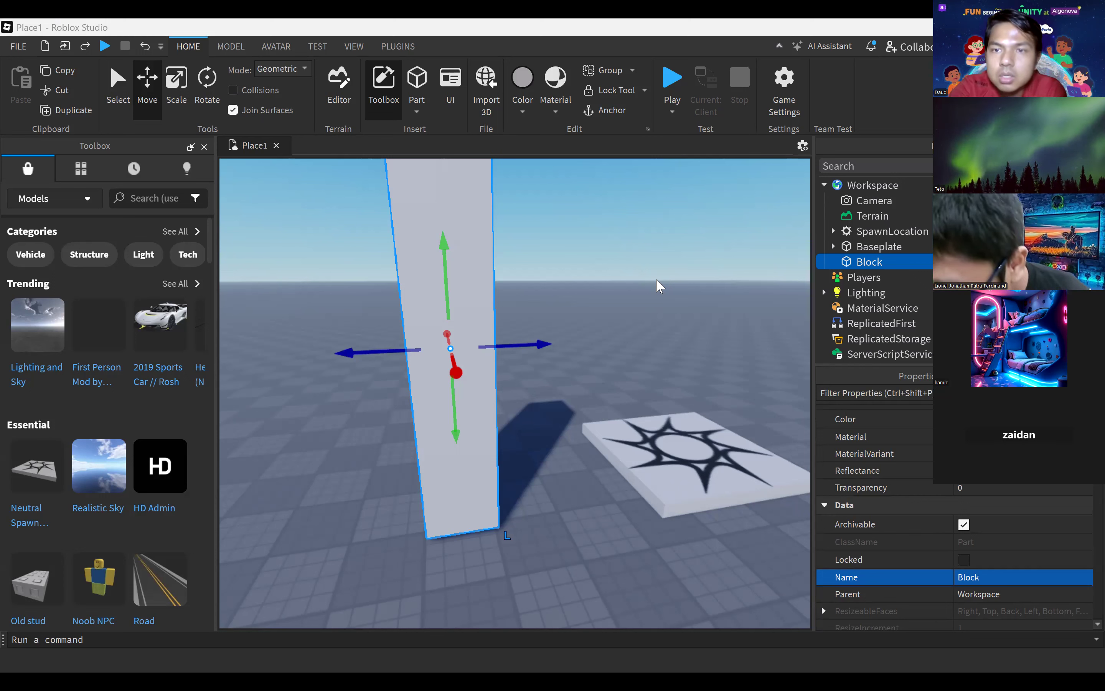
Move the Block part from Workspace into ServerStorage.
click(857, 261)
key(End)
drag(855, 264, 877, 277)
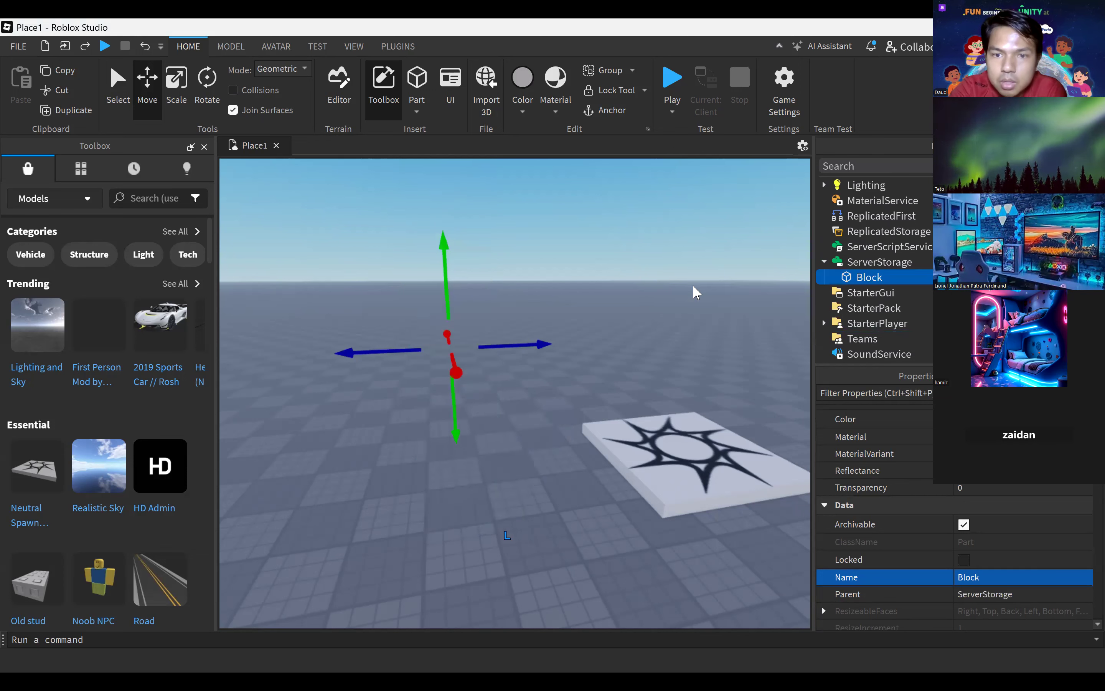
Colour the Block part green and give it the Brick material.
click(523, 111)
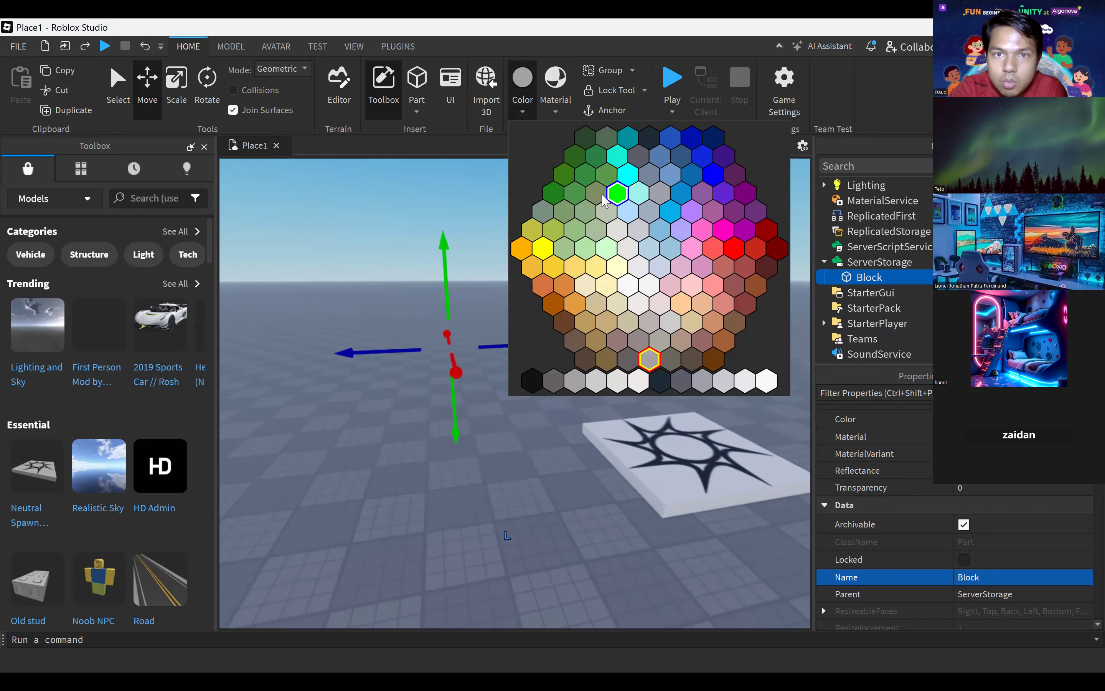
click(576, 194)
click(553, 110)
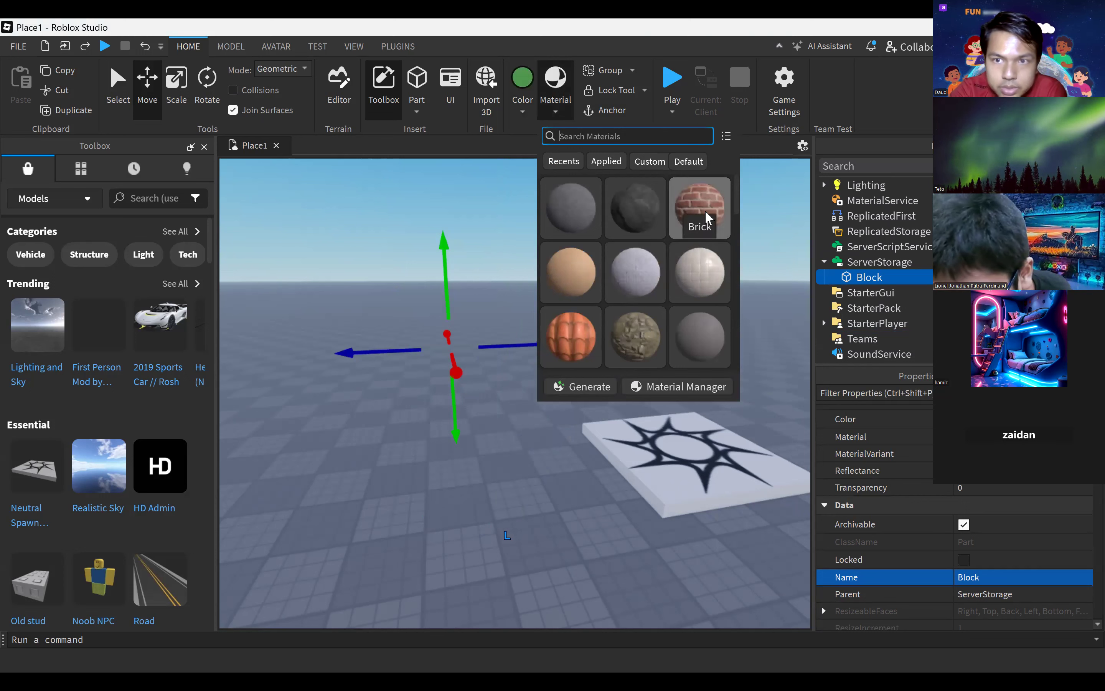
click(705, 216)
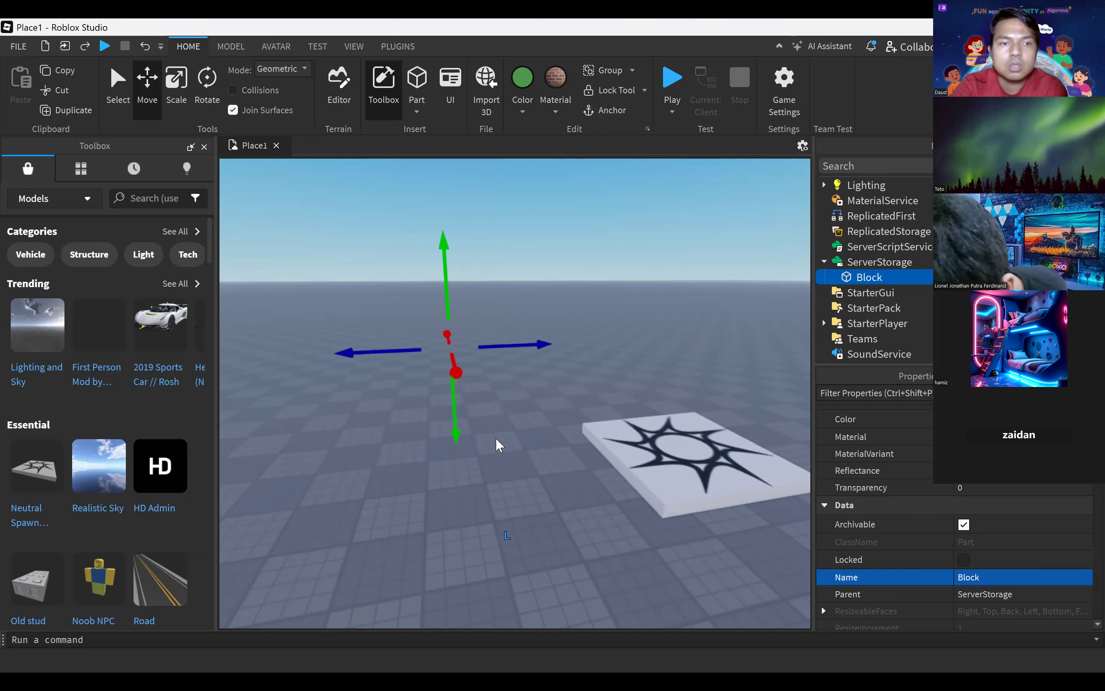
Move the Block part from ServerStorage back into Workspace.
scroll(890, 319, up, 1)
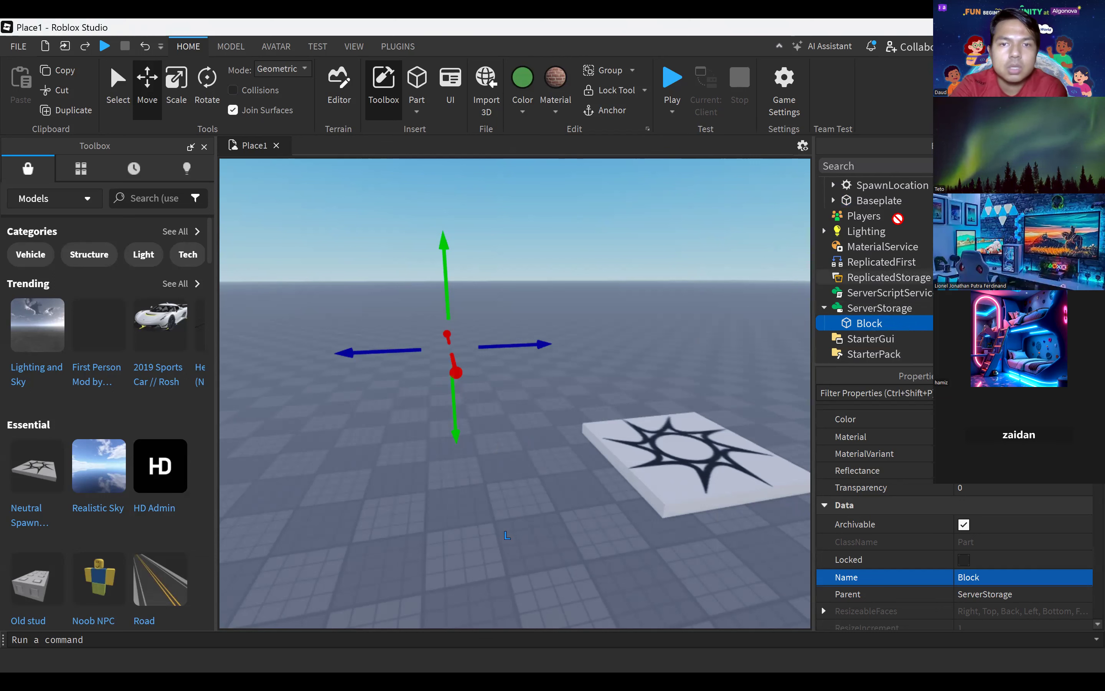
drag(870, 188, 871, 186)
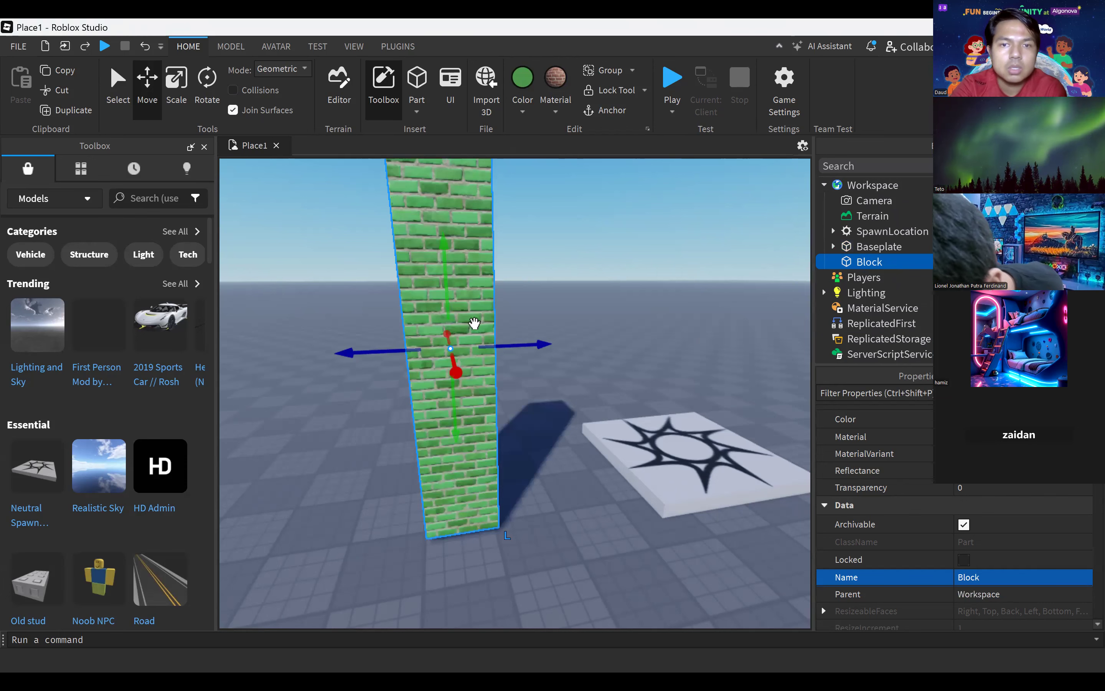
right_drag(508, 303, 700, 267)
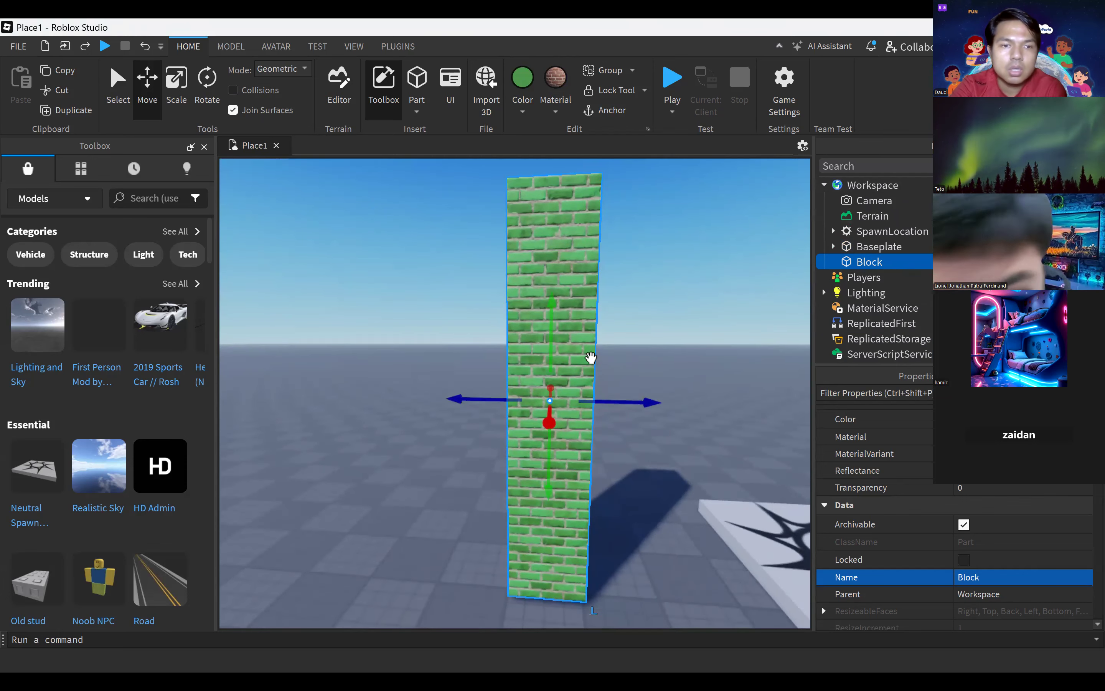
Duplicate the green Block, place the copy about 7.81 studs to its side, and rename the copy as Wall.
click(68, 110)
drag(504, 402, 361, 397)
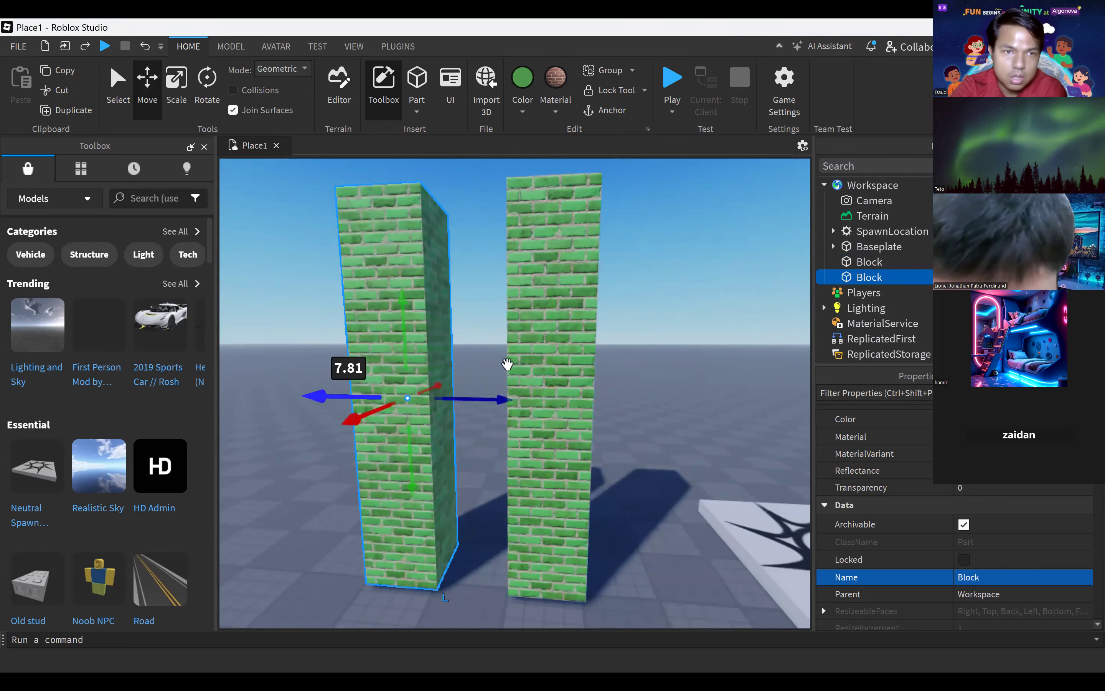
right_click(868, 277)
key(Escape)
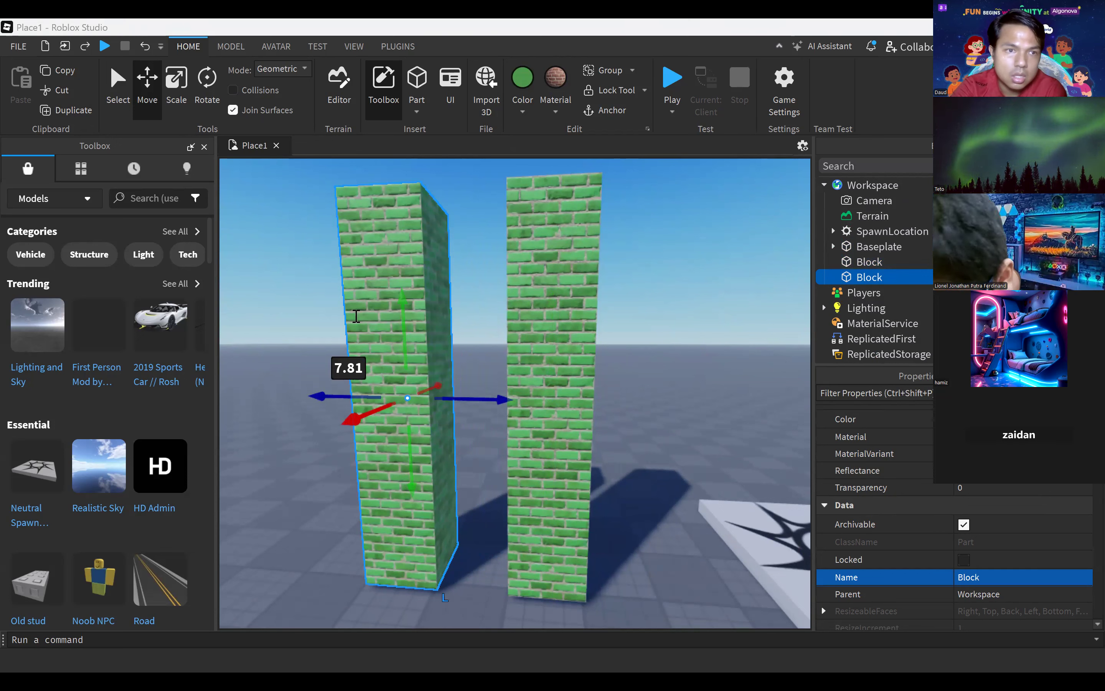
right_click(852, 276)
click(895, 352)
text(Wall)
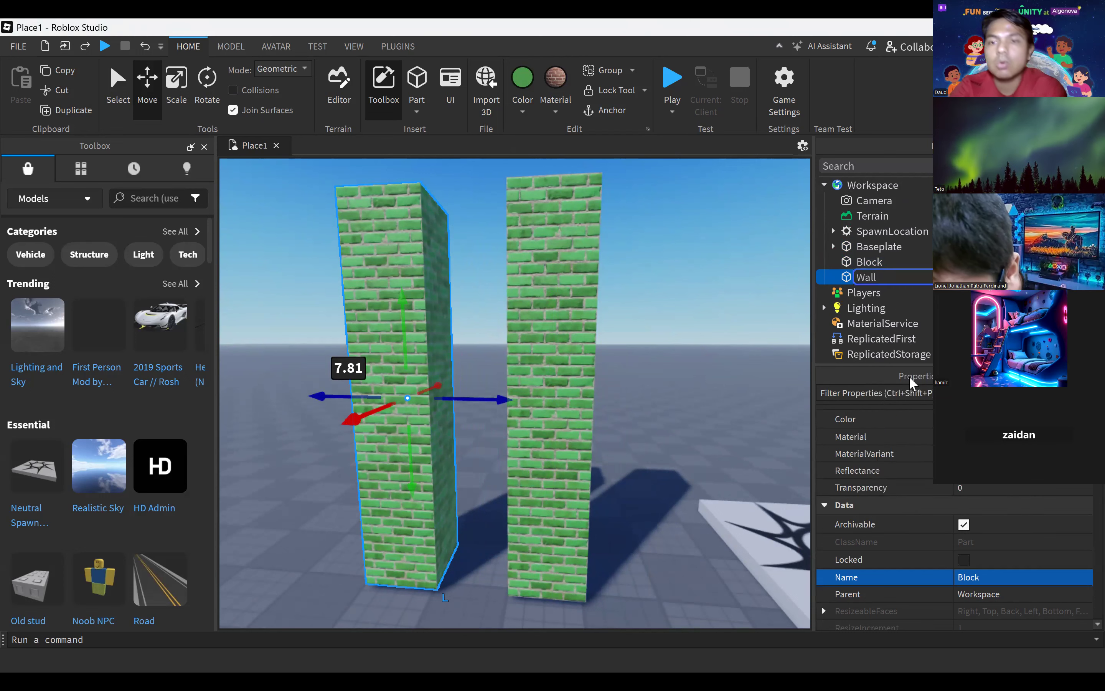
key(Return)
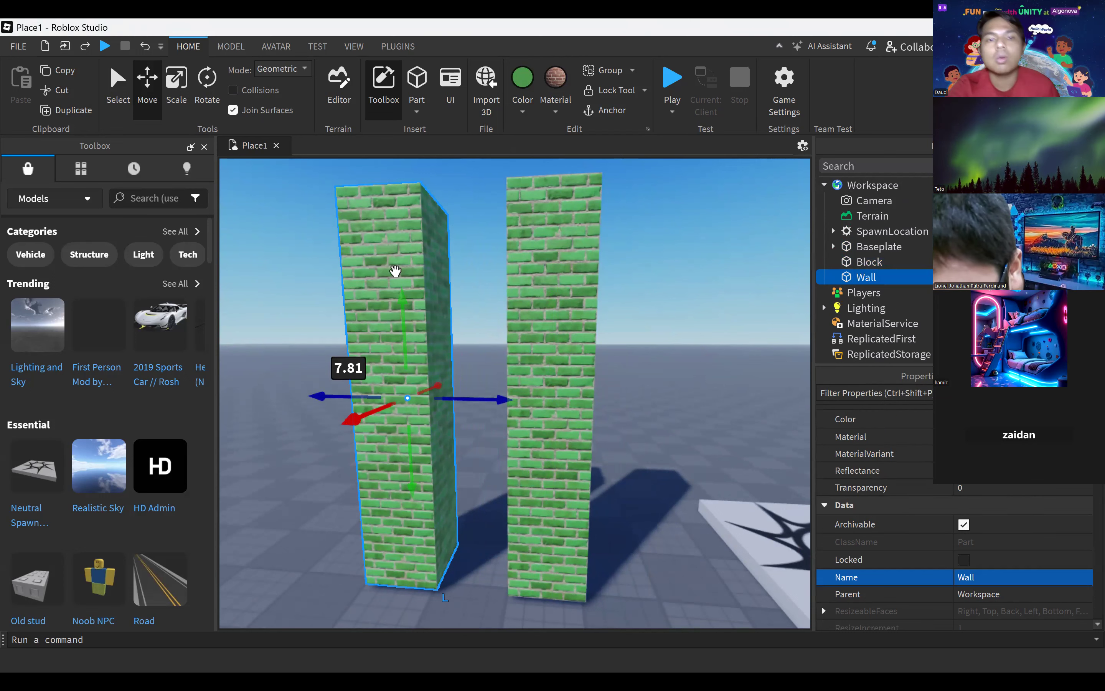
Colour the Wall part yellow.
click(521, 110)
click(544, 249)
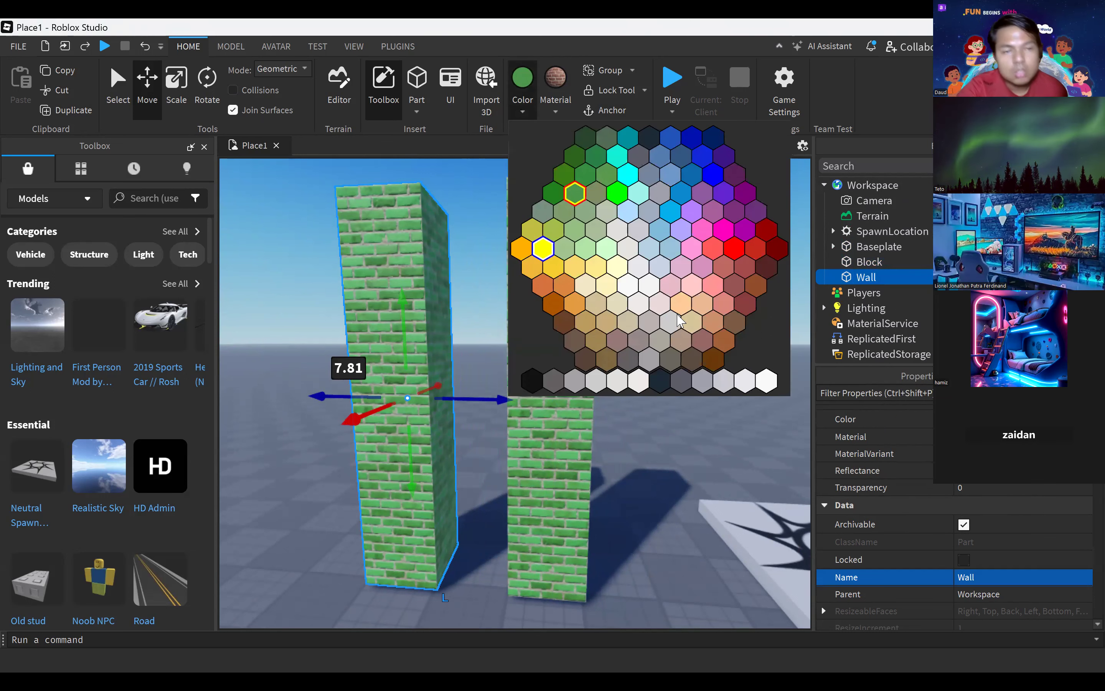
click(678, 320)
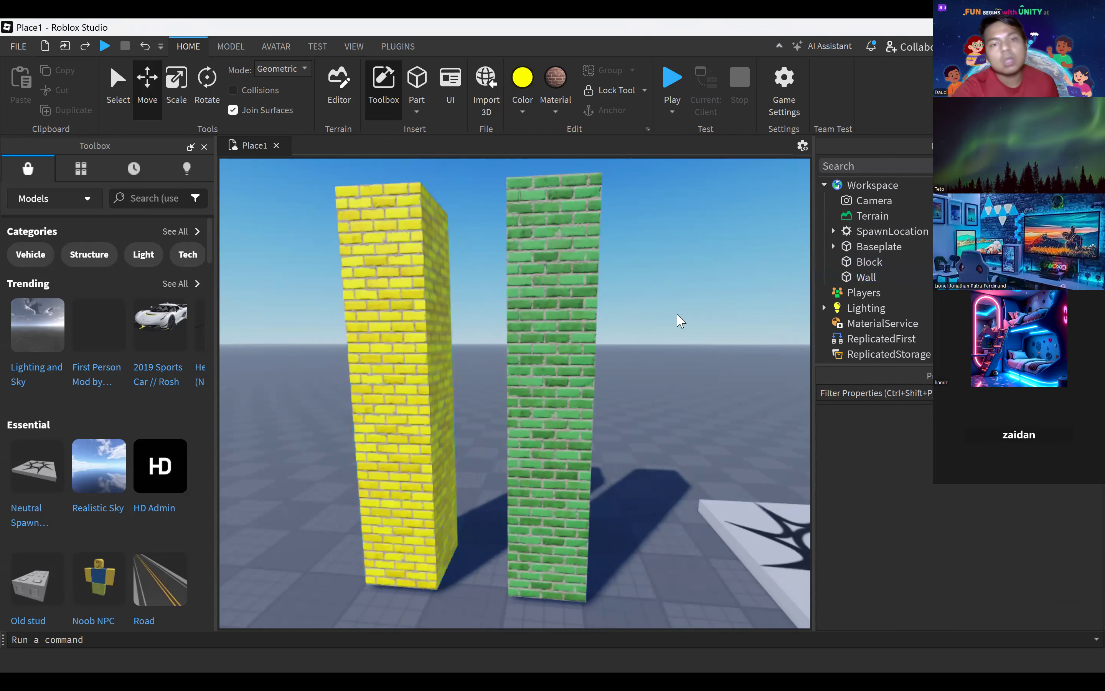
Move the Block and Wall parts together from Workspace into ServerStorage.
click(363, 340)
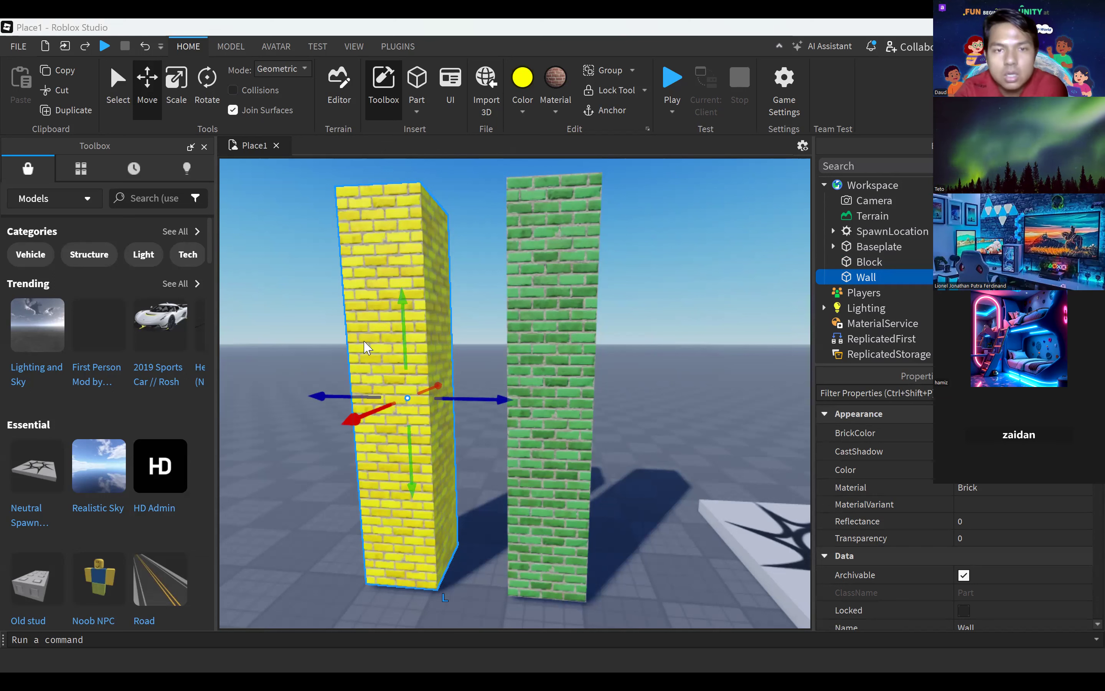
ctrl+click(867, 263)
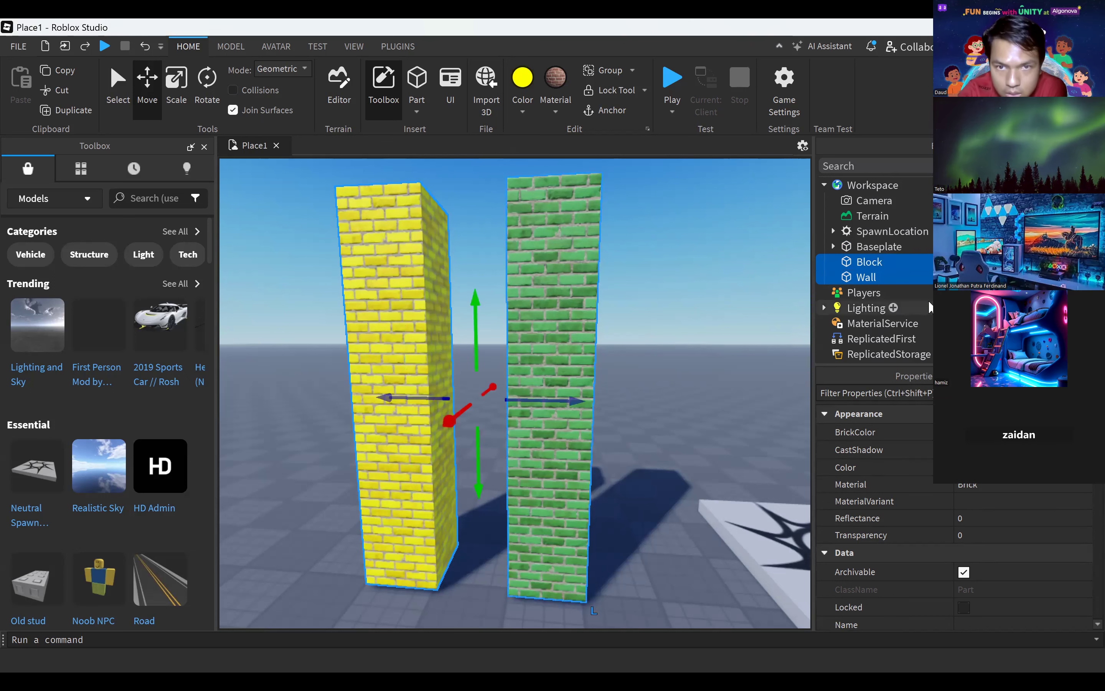
scroll(881, 242, down, 1)
drag(894, 258, 907, 338)
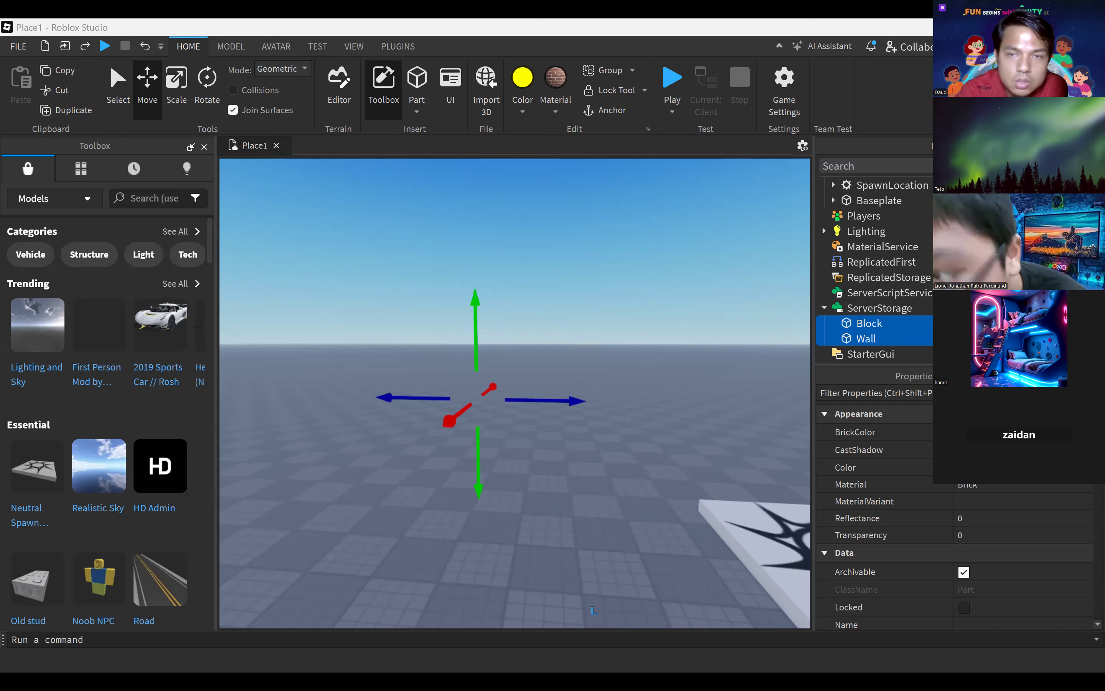
Insert a folder into Workspace and rename it as Map.
scroll(903, 184, up, 2)
click(905, 185)
click(774, 282)
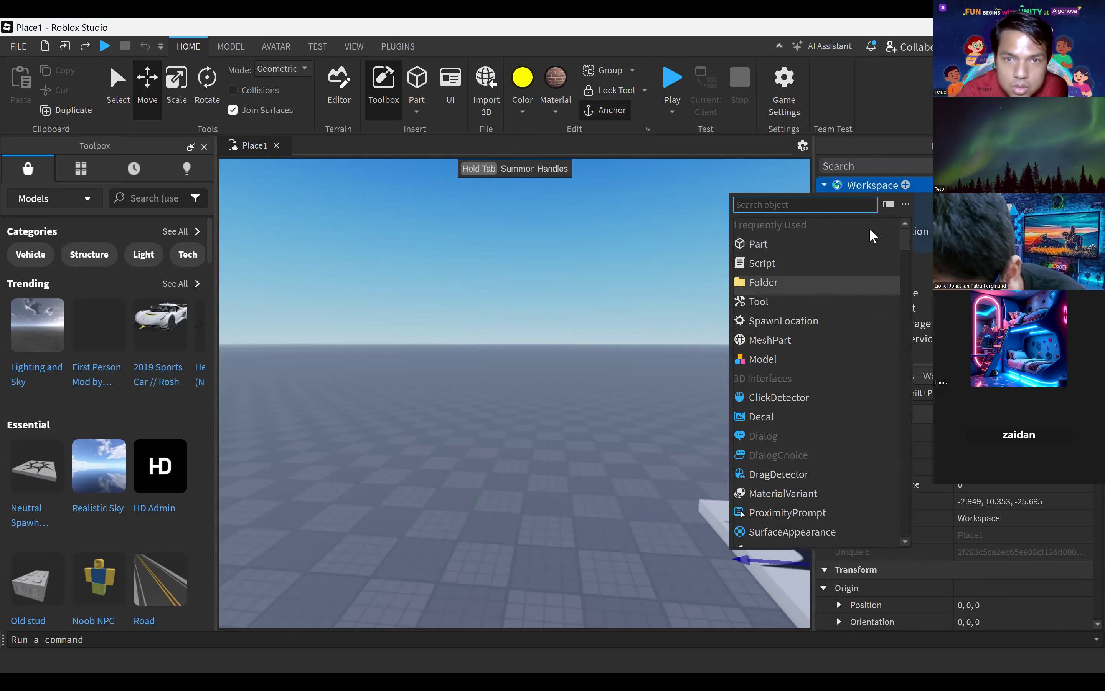
right_click(867, 231)
click(914, 305)
text(Map)
key(Return)
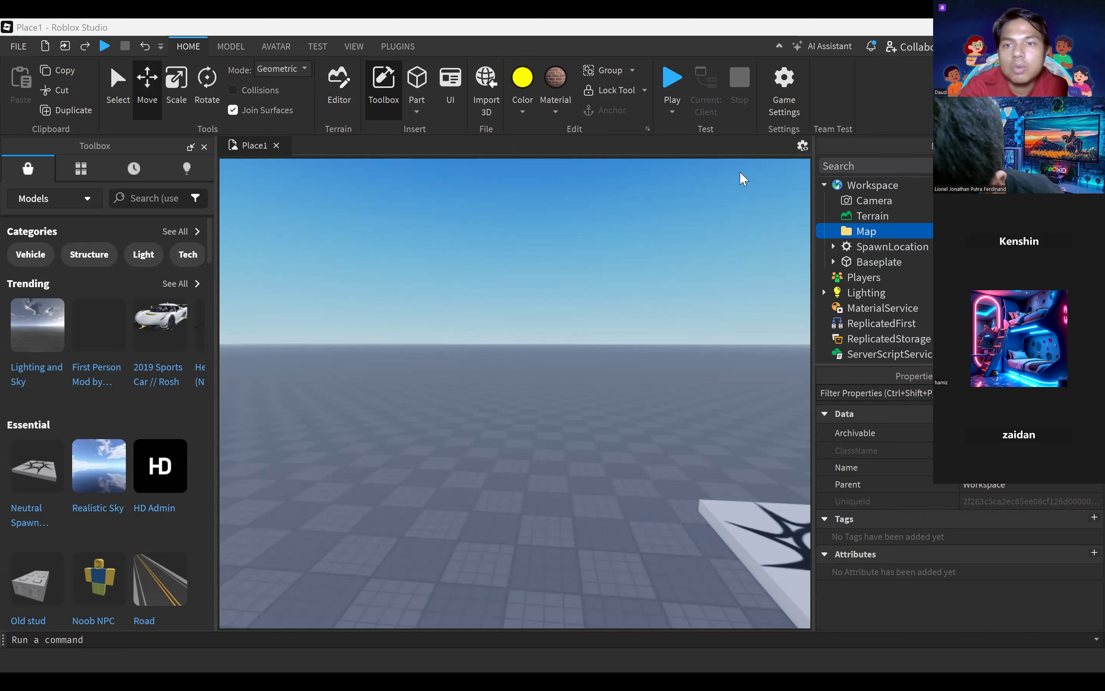
Insert a script into the Map folder and rename it as GenerateLabirint.
click(883, 230)
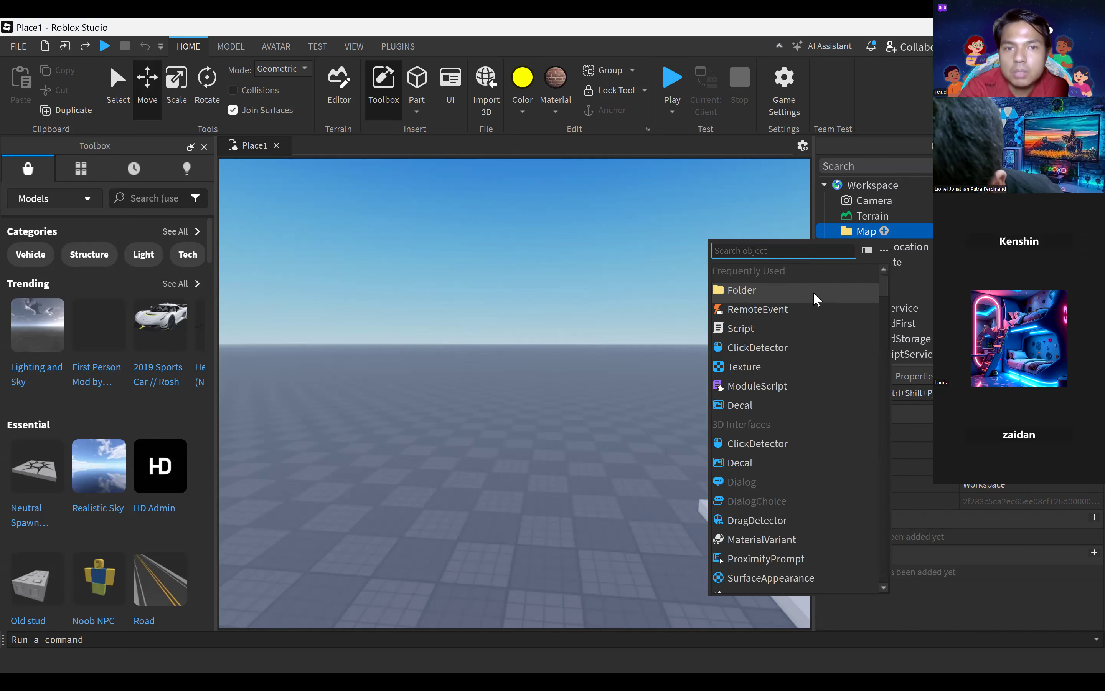
click(797, 327)
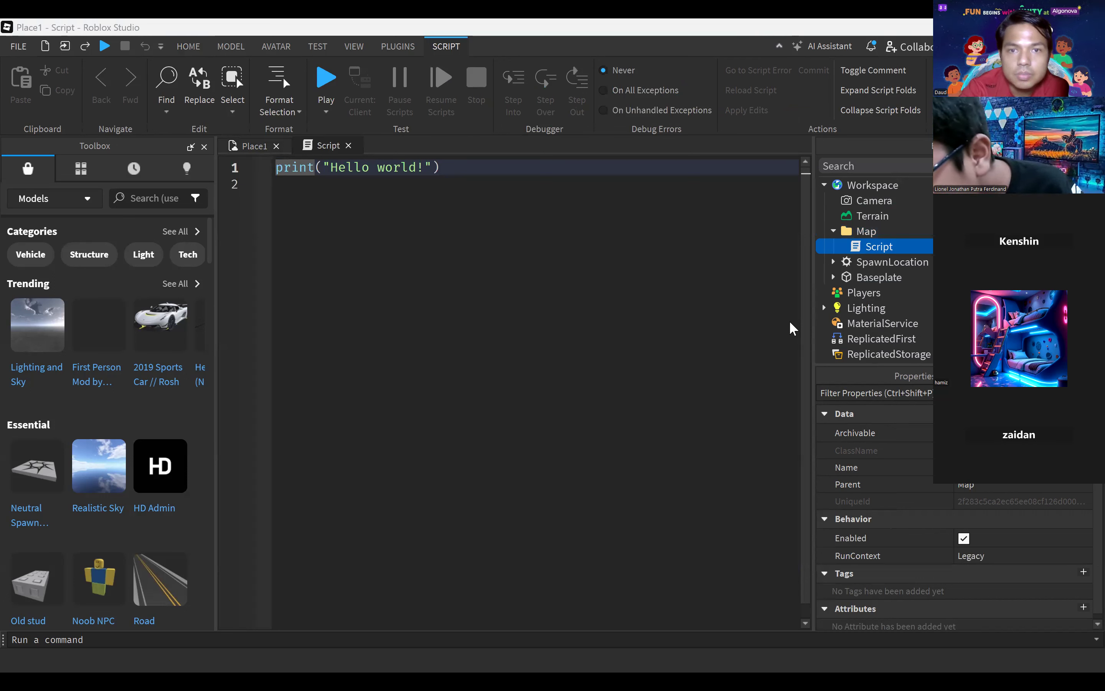
right_click(875, 247)
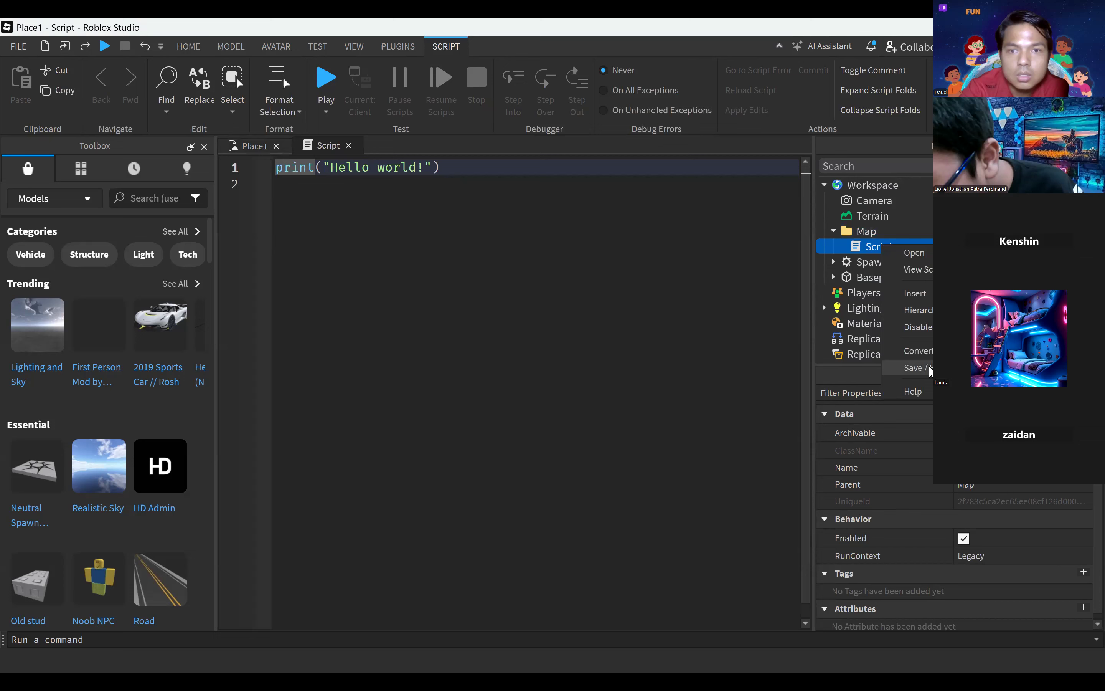
click(877, 247)
click(982, 467)
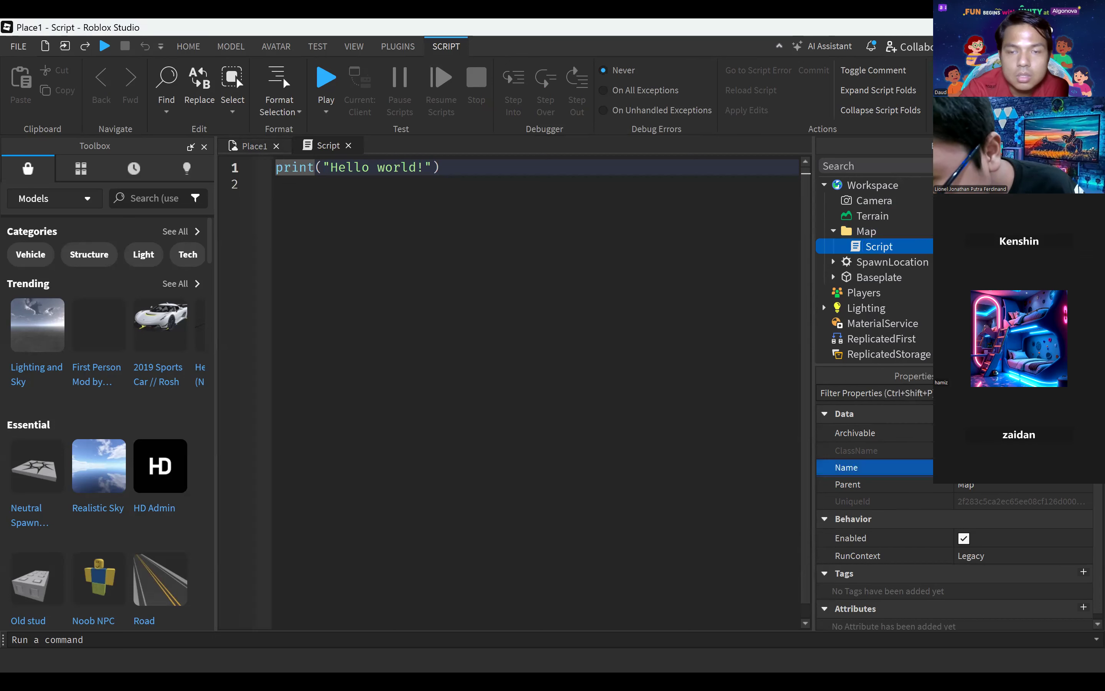
key(Return)
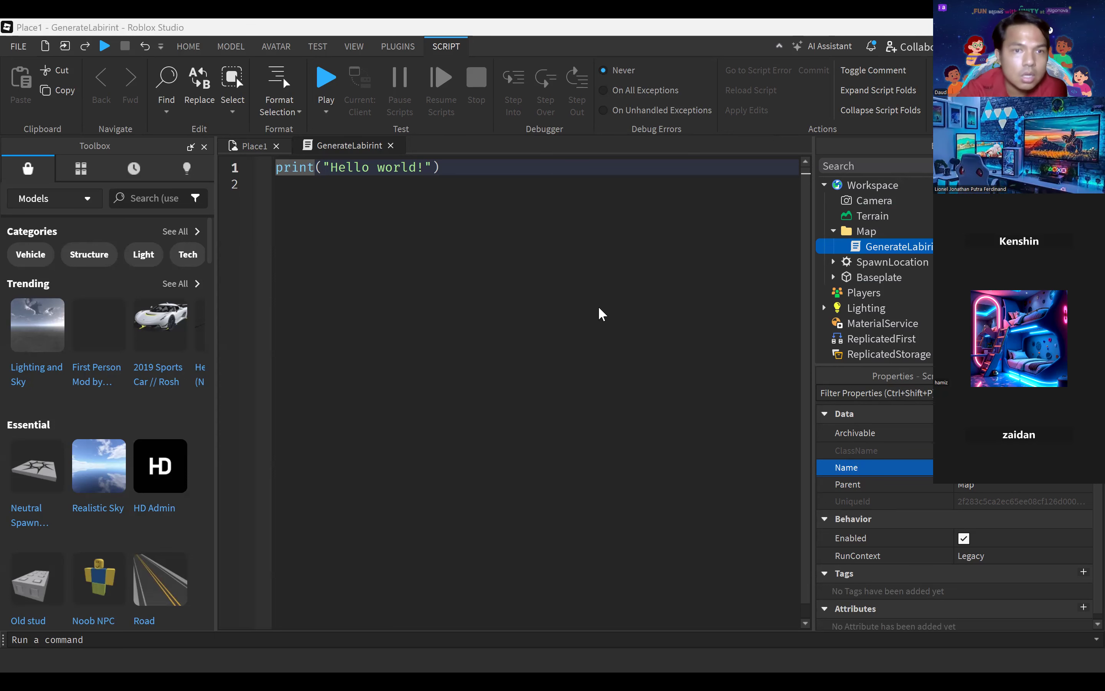
Playtest the place, walking and jumping the character around the generated green brick maze, and end the test.
click(326, 78)
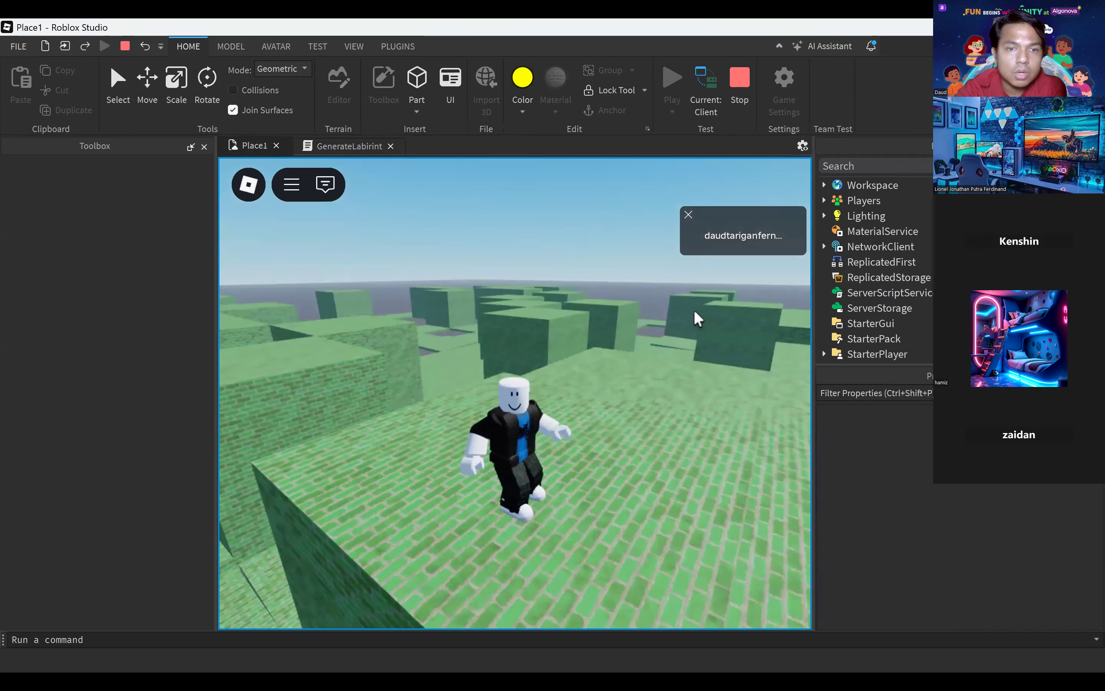
key(w)
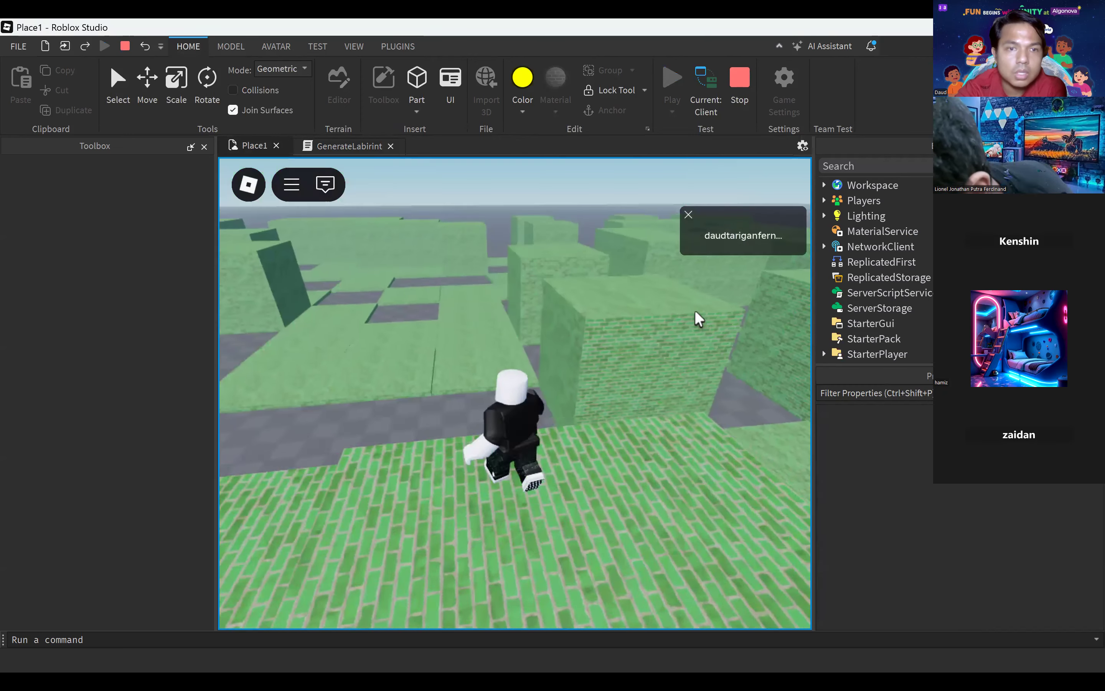
key(space)
right_drag(695, 312, 695, 311)
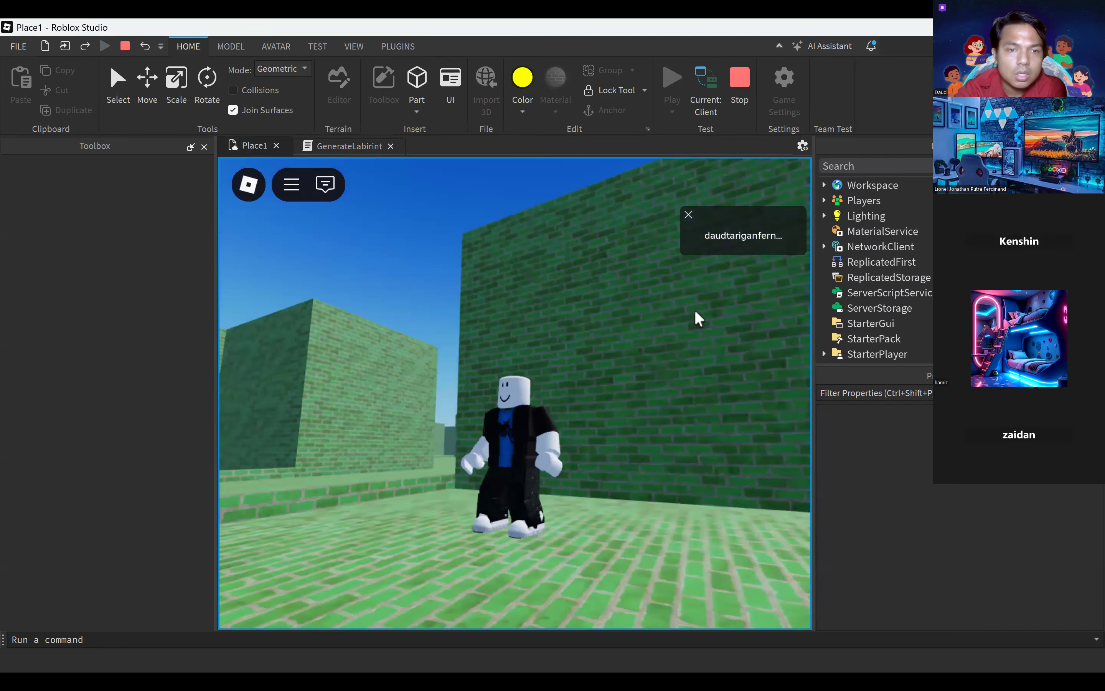
key(w)
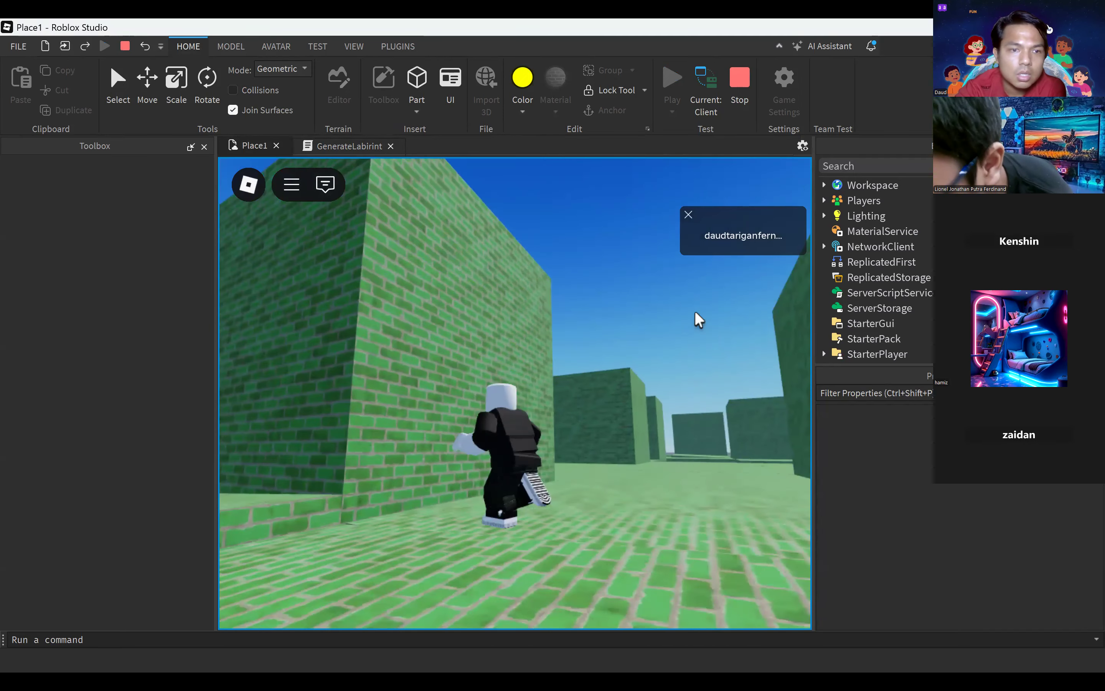
key(s)
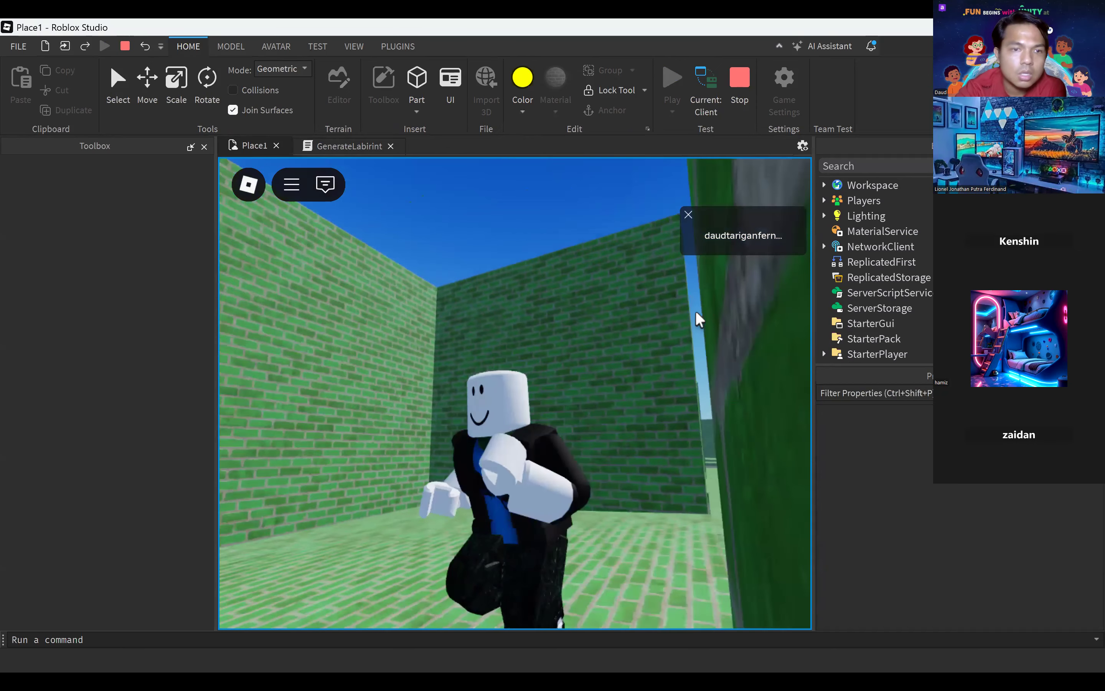
key(w)
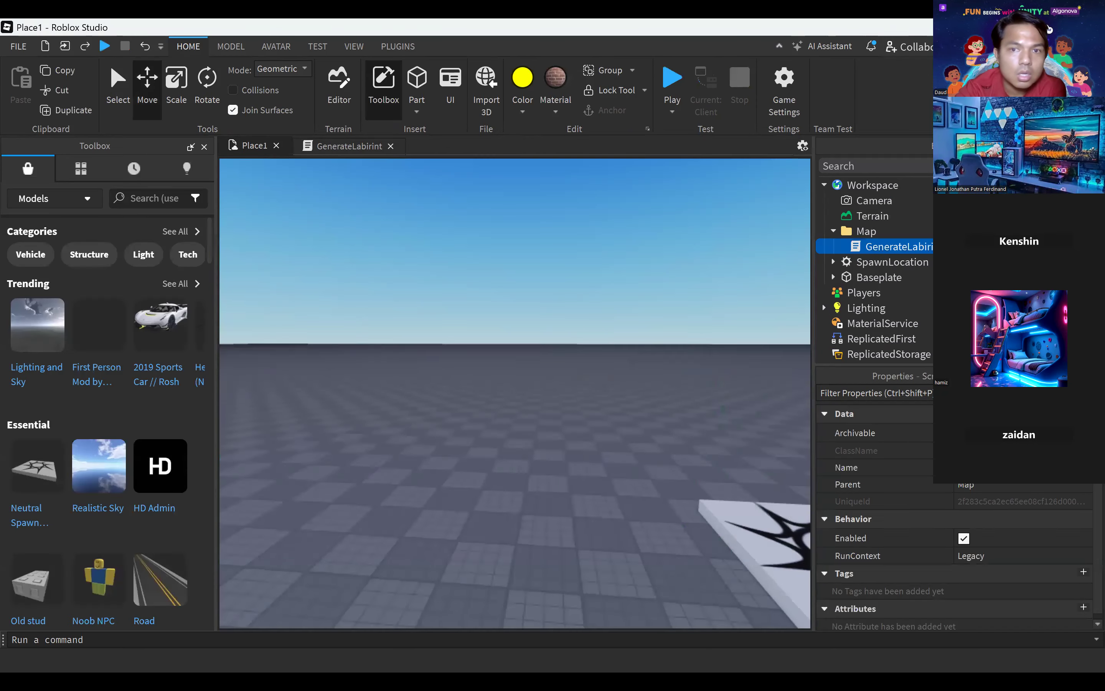
Set the Y size of the Block part in ServerStorage to 10.
scroll(872, 323, down, 2)
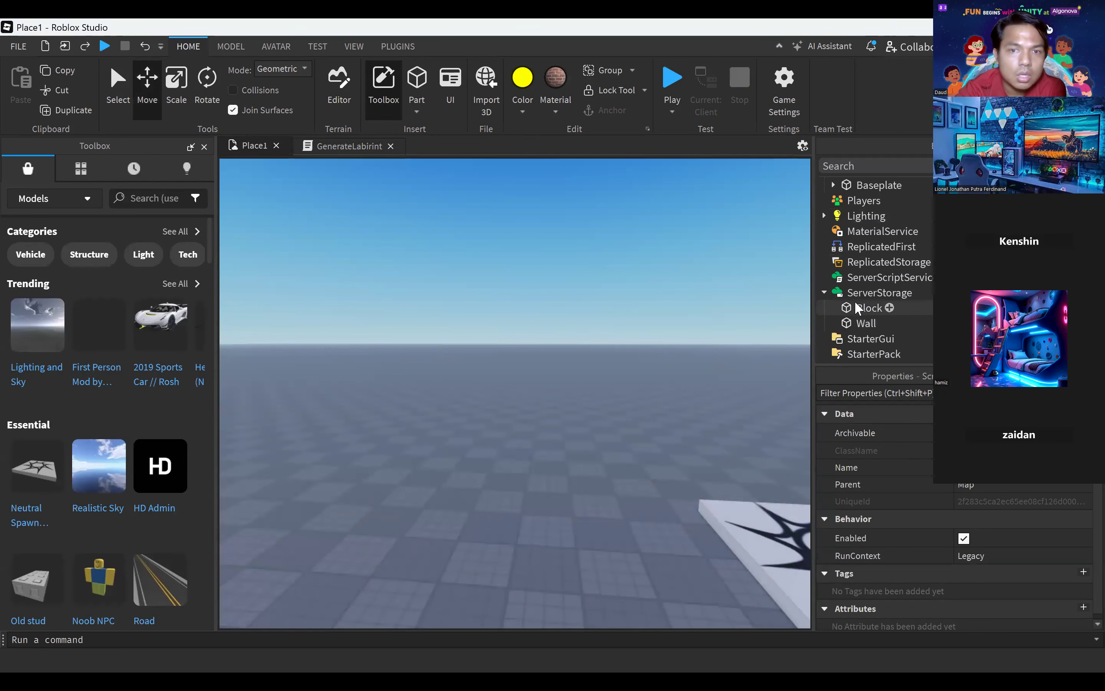
click(869, 308)
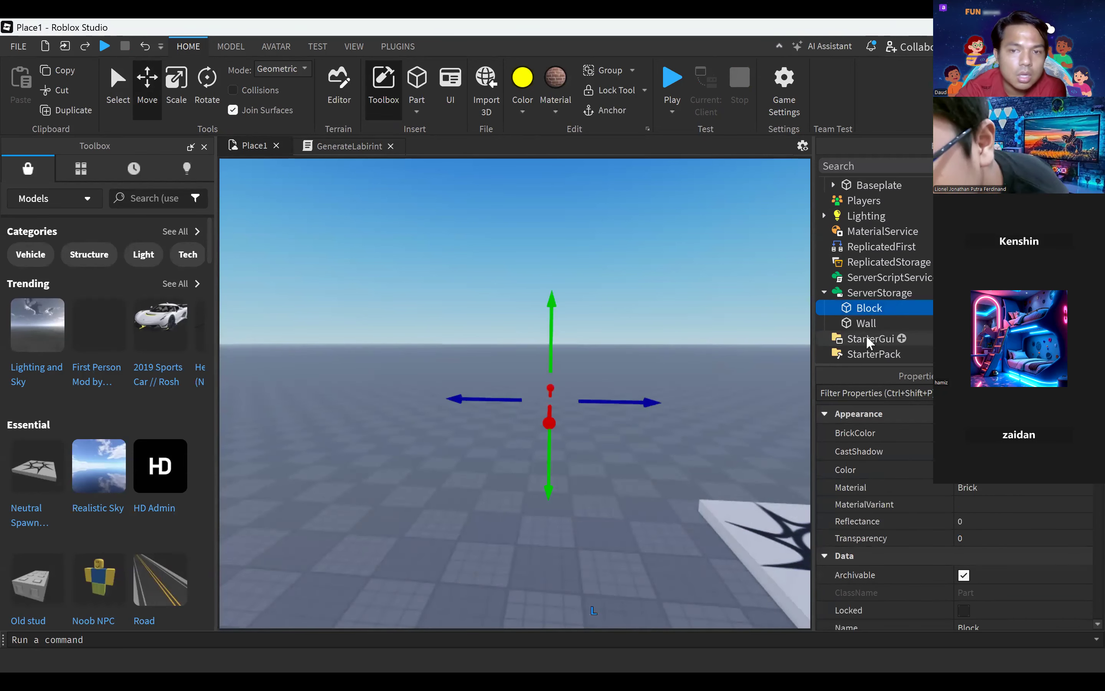
scroll(899, 493, down, 5)
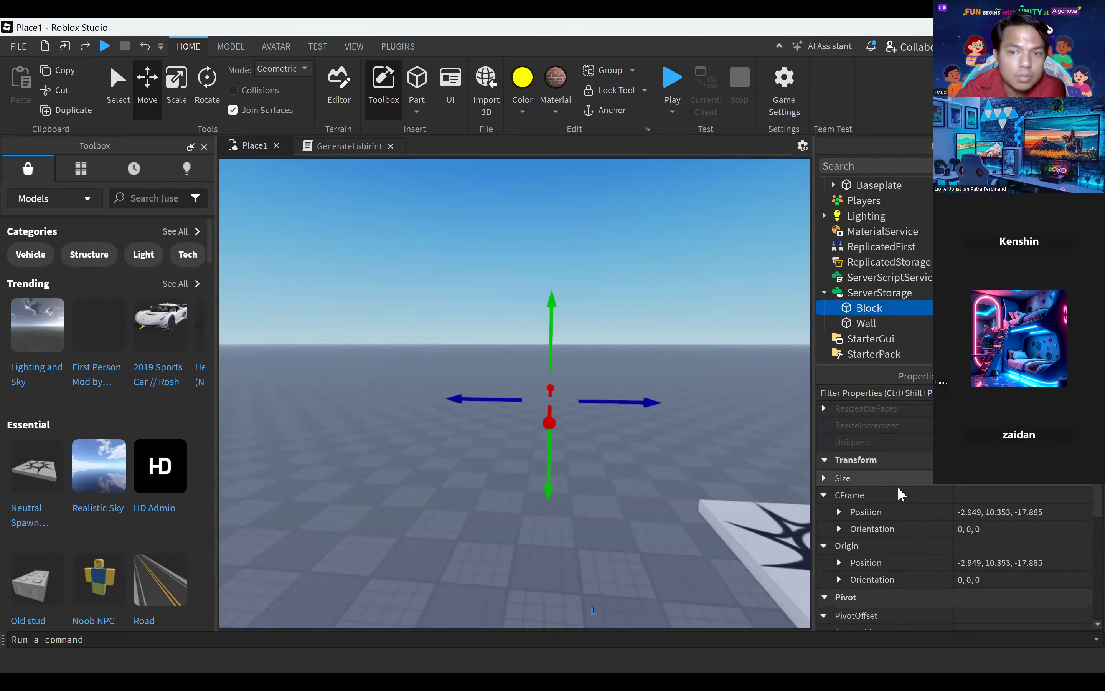
click(824, 477)
click(998, 513)
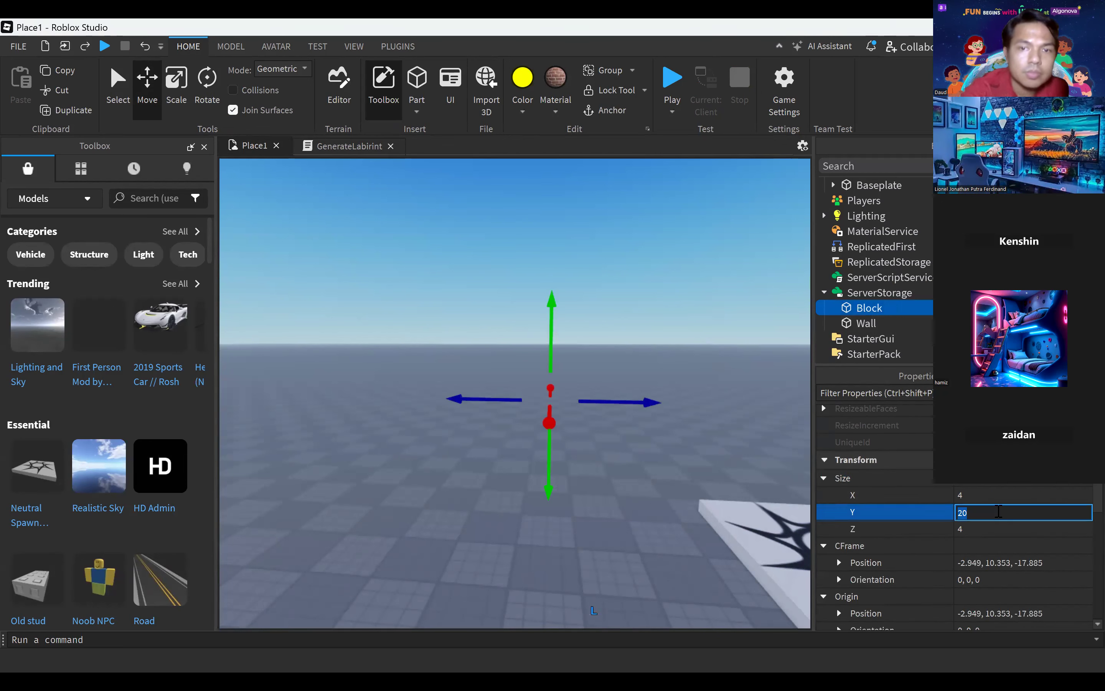
text(10)
key(Return)
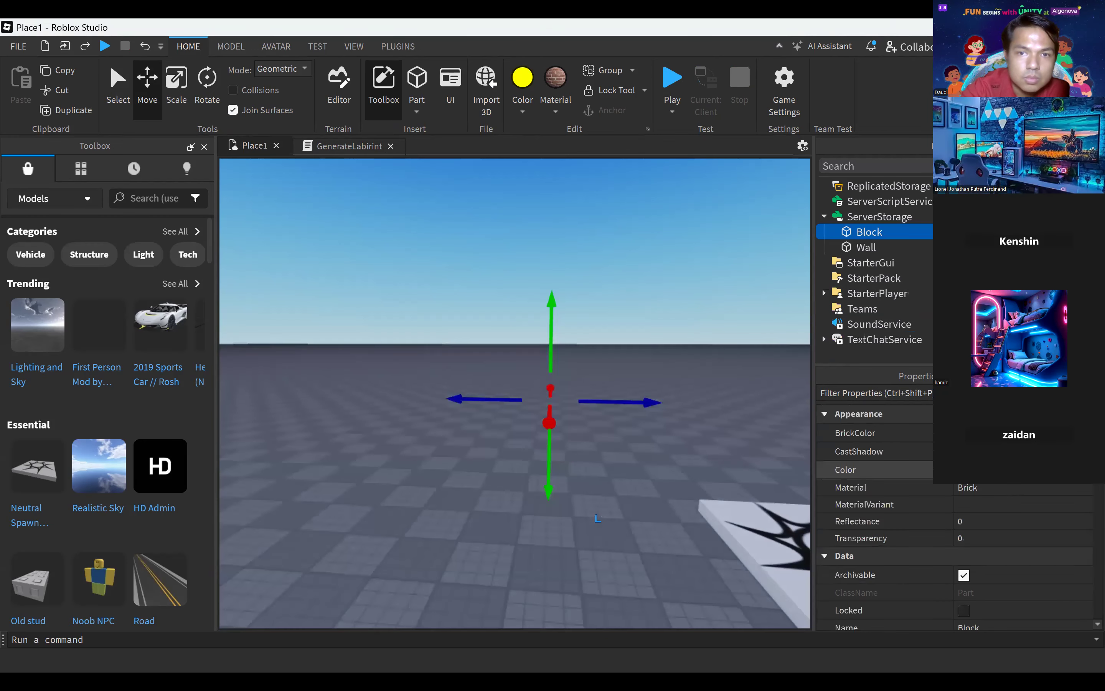
Set the Block part's Y size to 4 in its transform properties.
scroll(1001, 483, down, 5)
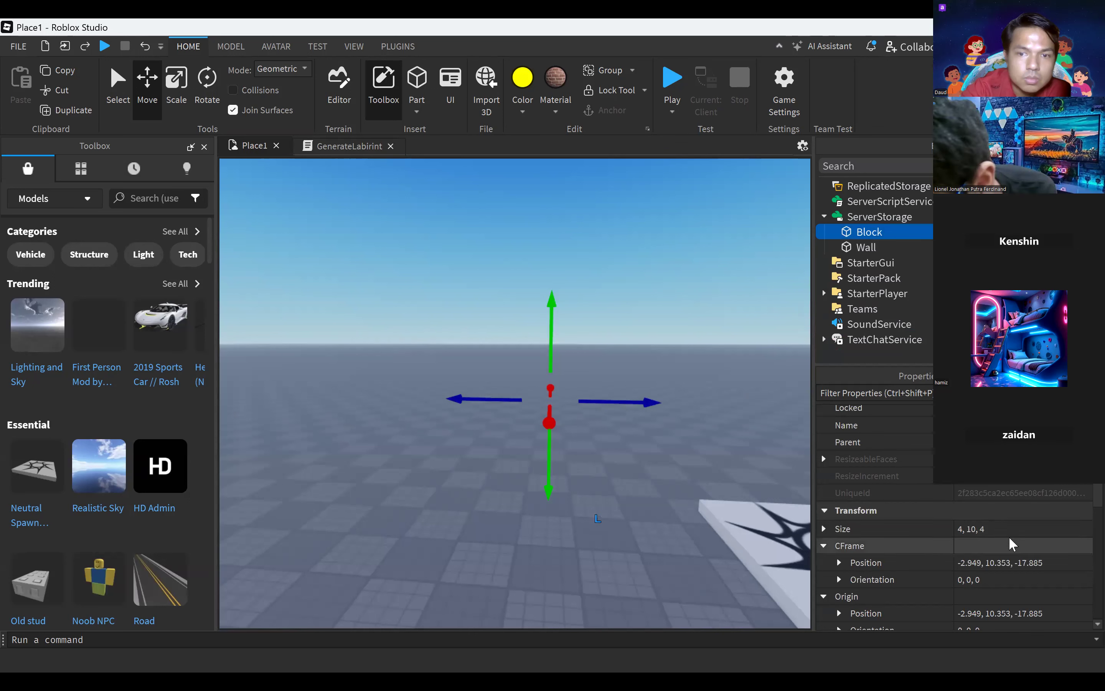
click(825, 530)
click(982, 562)
text(4)
key(Return)
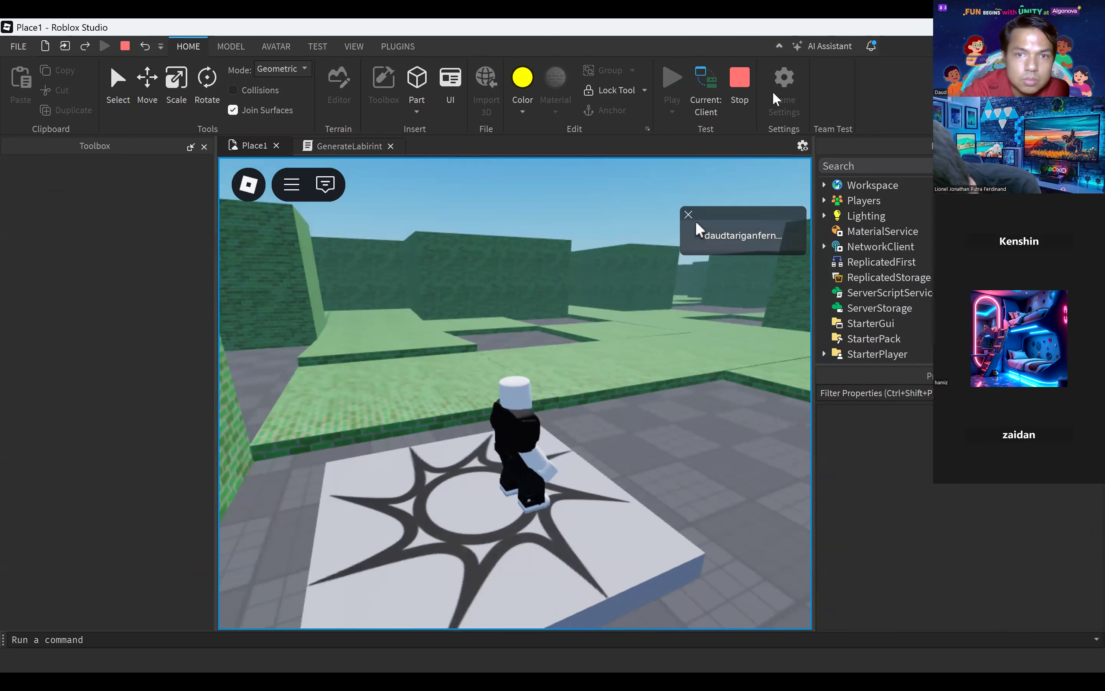
Set the Block part's Y size to 5 and run a short playtest of the maze.
scroll(976, 481, down, 1)
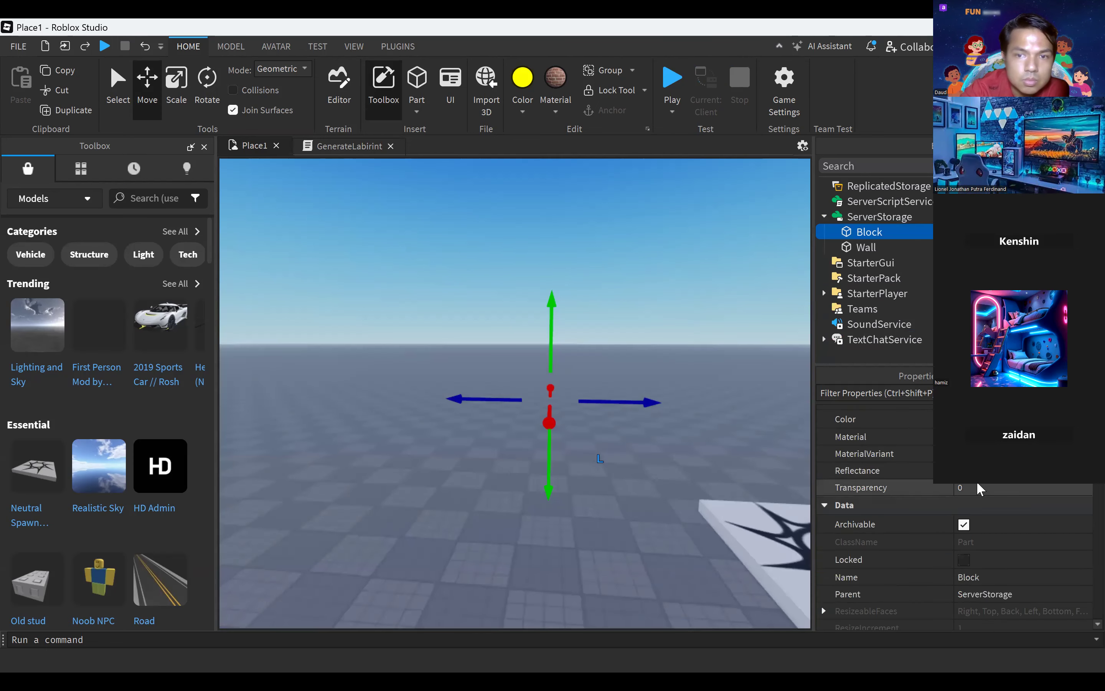
scroll(976, 482, down, 3)
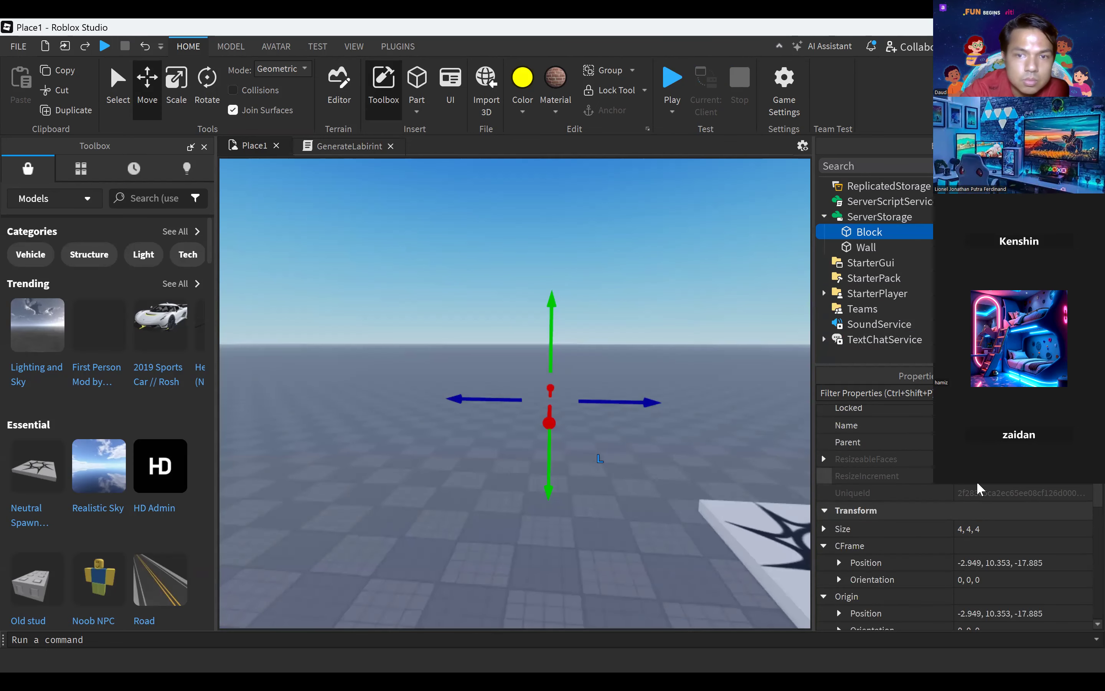
click(822, 530)
click(986, 562)
text(5)
key(Return)
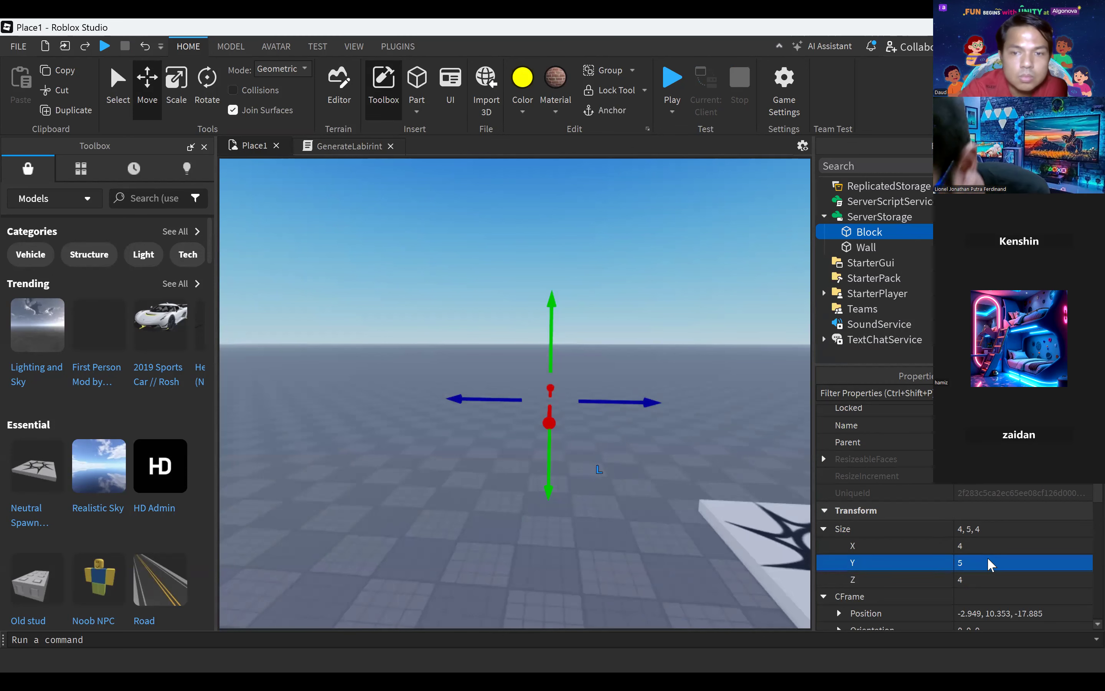
click(670, 81)
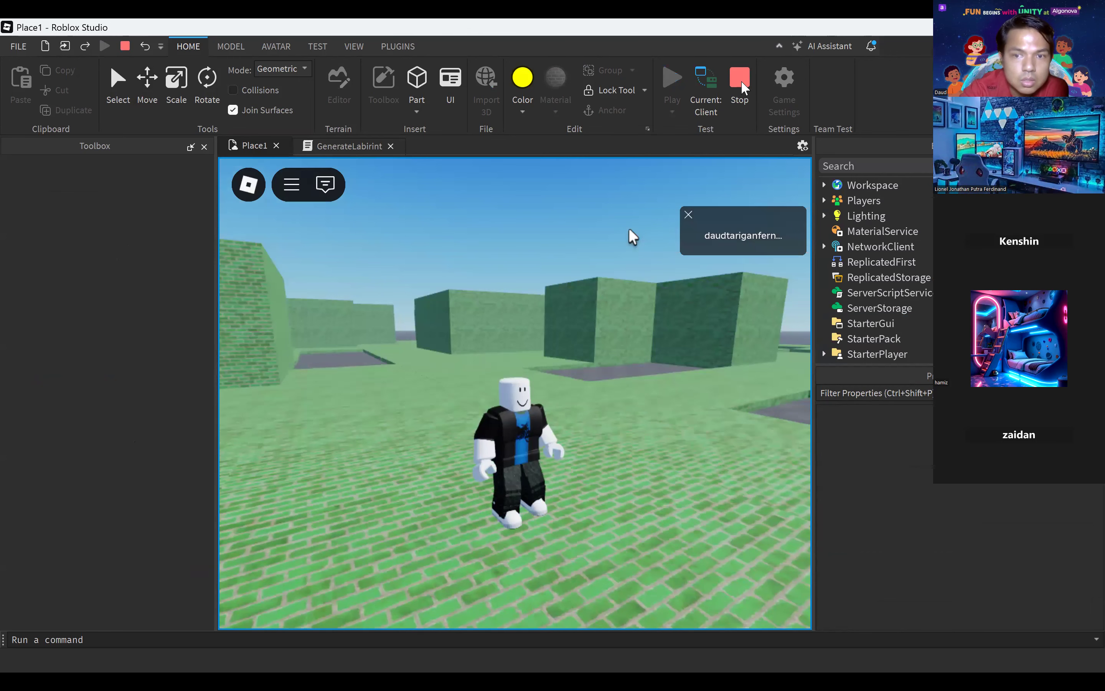
key(shift+F5)
Set the Y size of the Block part in ServerStorage to 20.
scroll(1031, 489, down, 5)
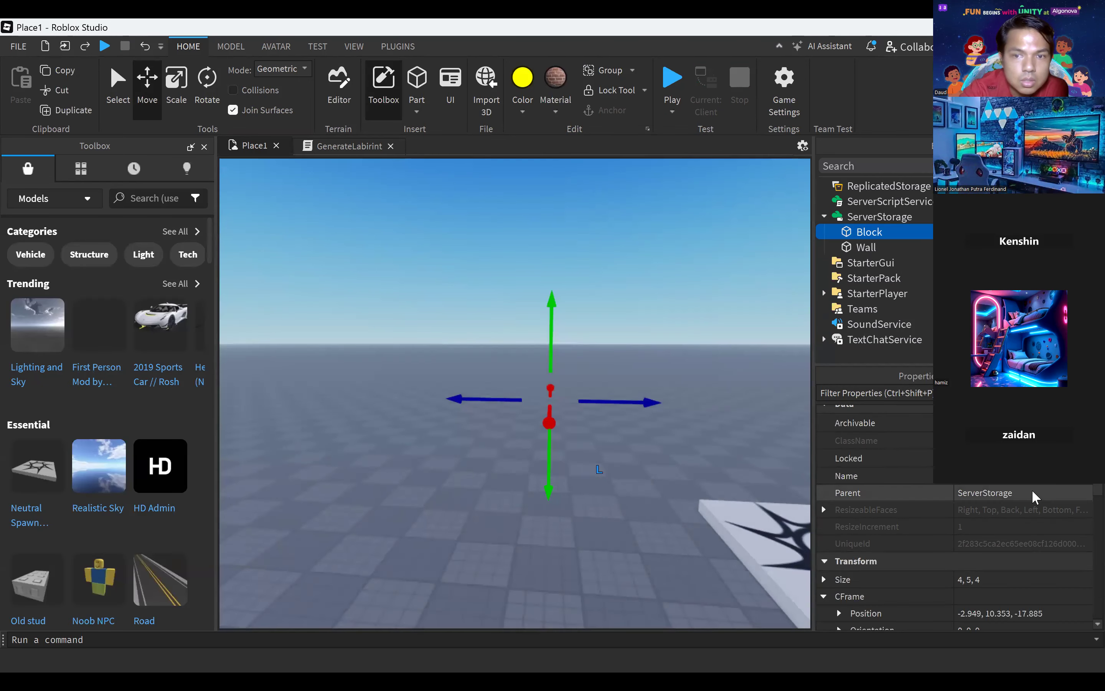
click(824, 479)
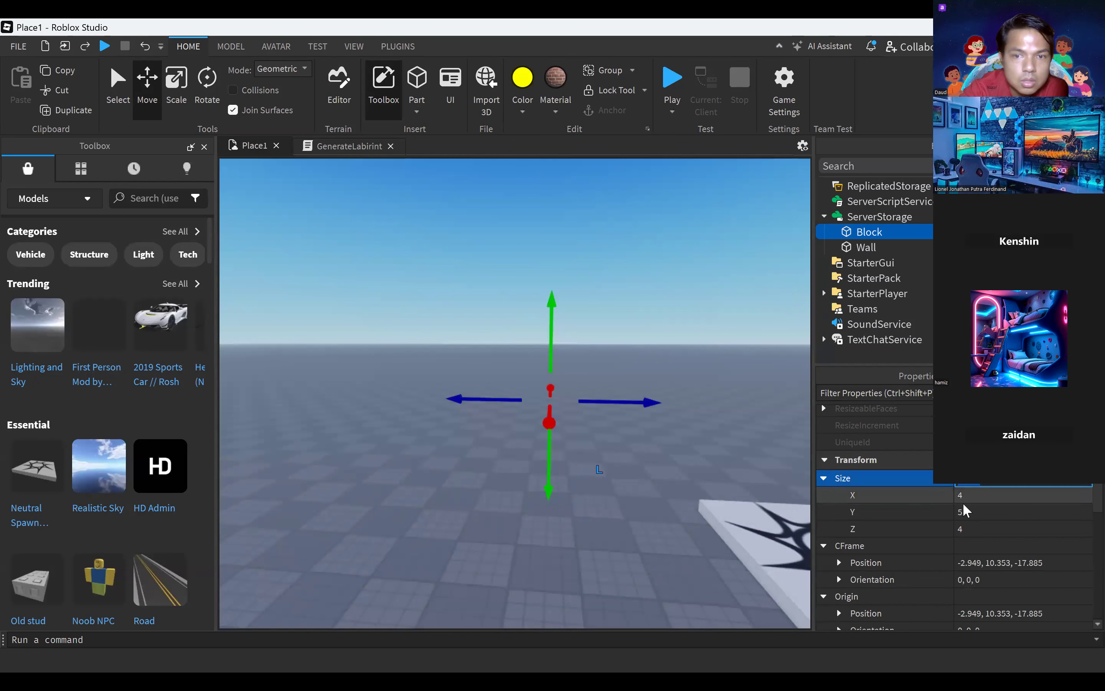
click(973, 512)
text(20)
key(Return)
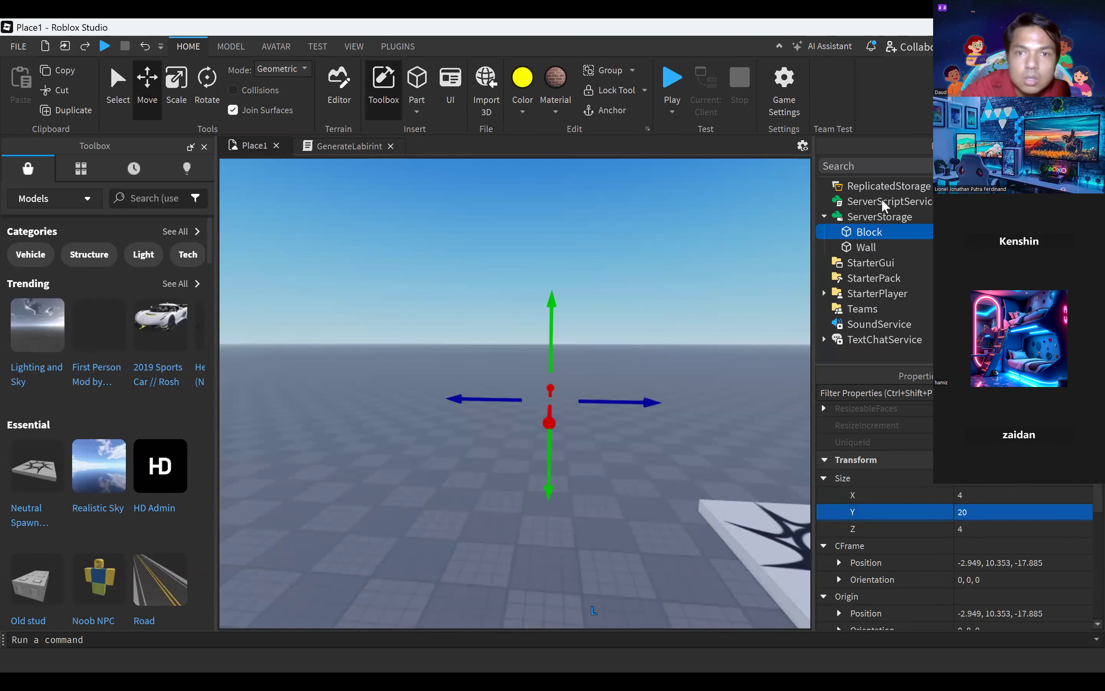
Set the Y size of the Wall part in ServerStorage to 10 and briefly playtest the maze.
click(868, 248)
click(985, 515)
text(10)
key(Return)
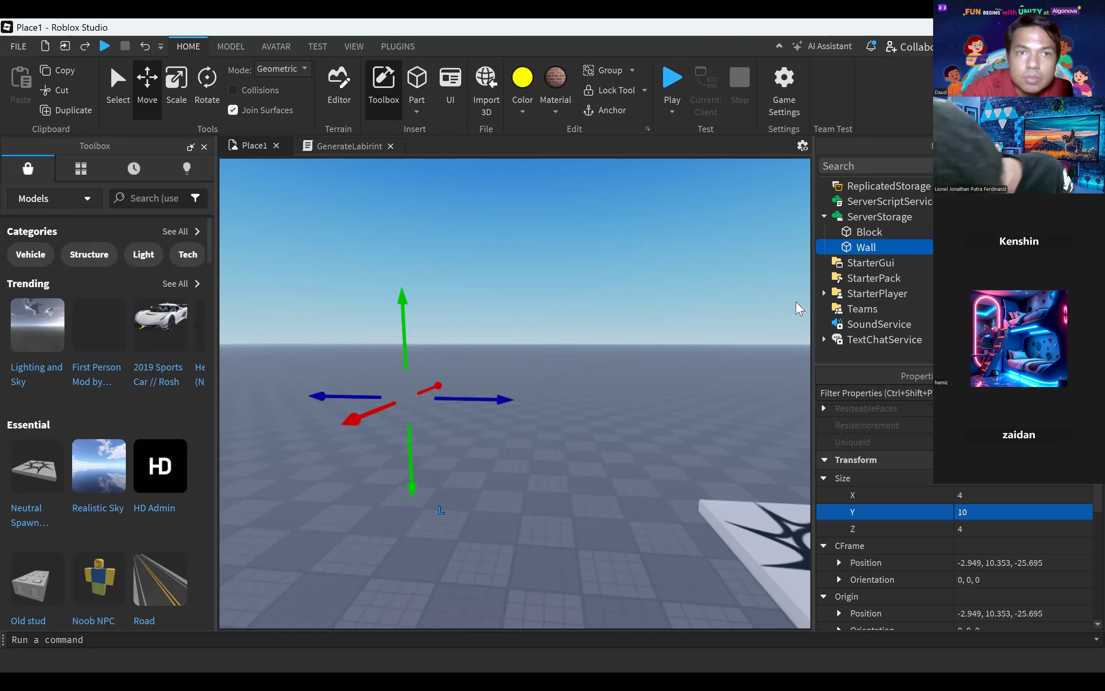
click(670, 79)
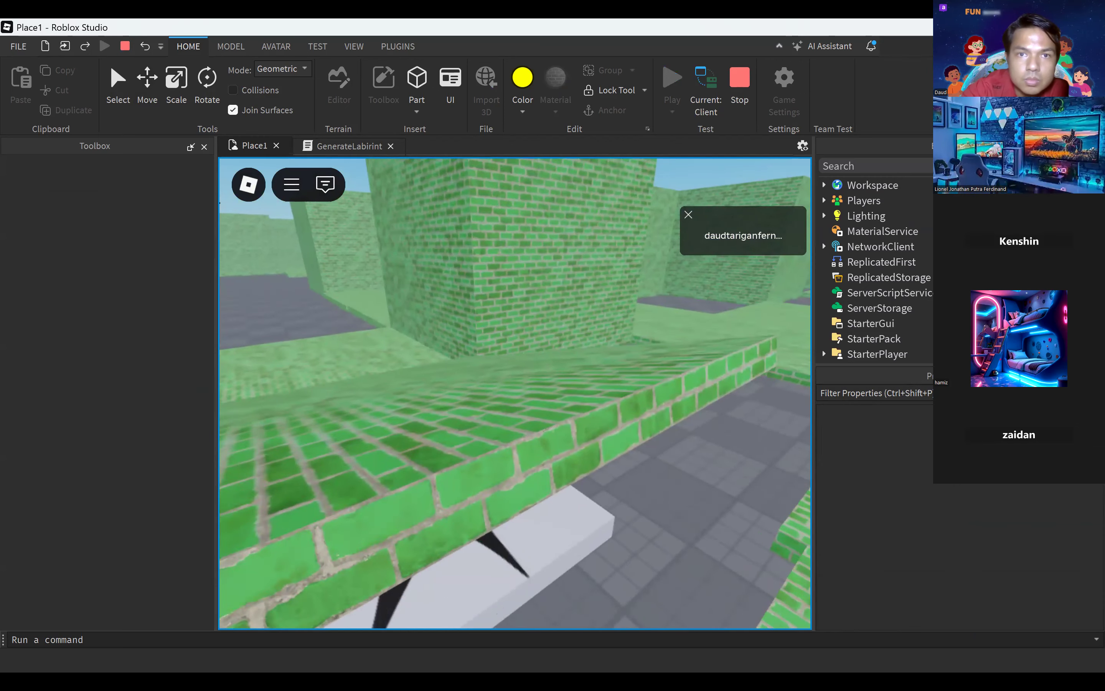
key(shift+F5)
Set the Wall part's Y size to 30, playtest the maze while looking around, and end the test.
scroll(989, 511, down, 4)
scroll(987, 494, up, 1)
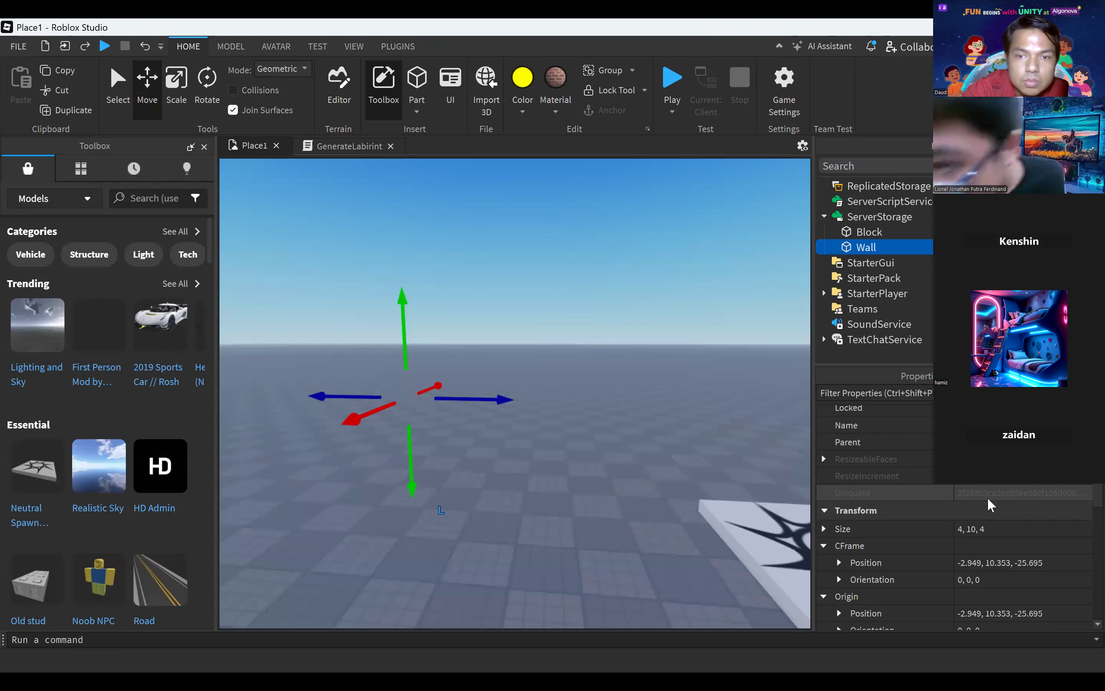
click(823, 528)
click(1007, 564)
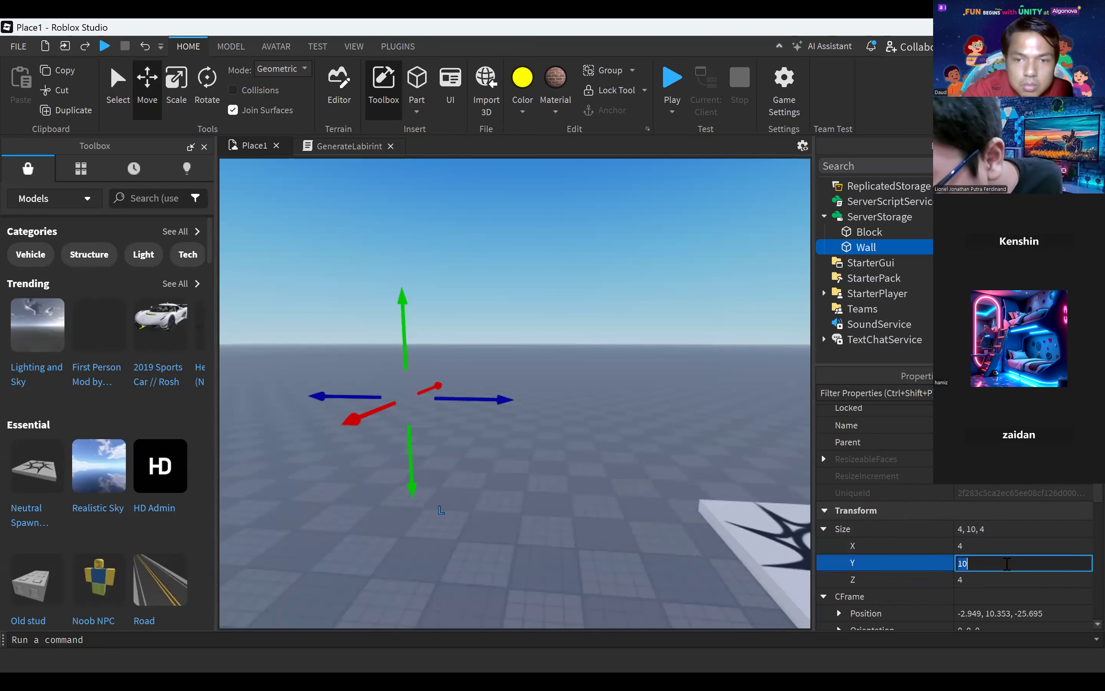
text(30)
key(Return)
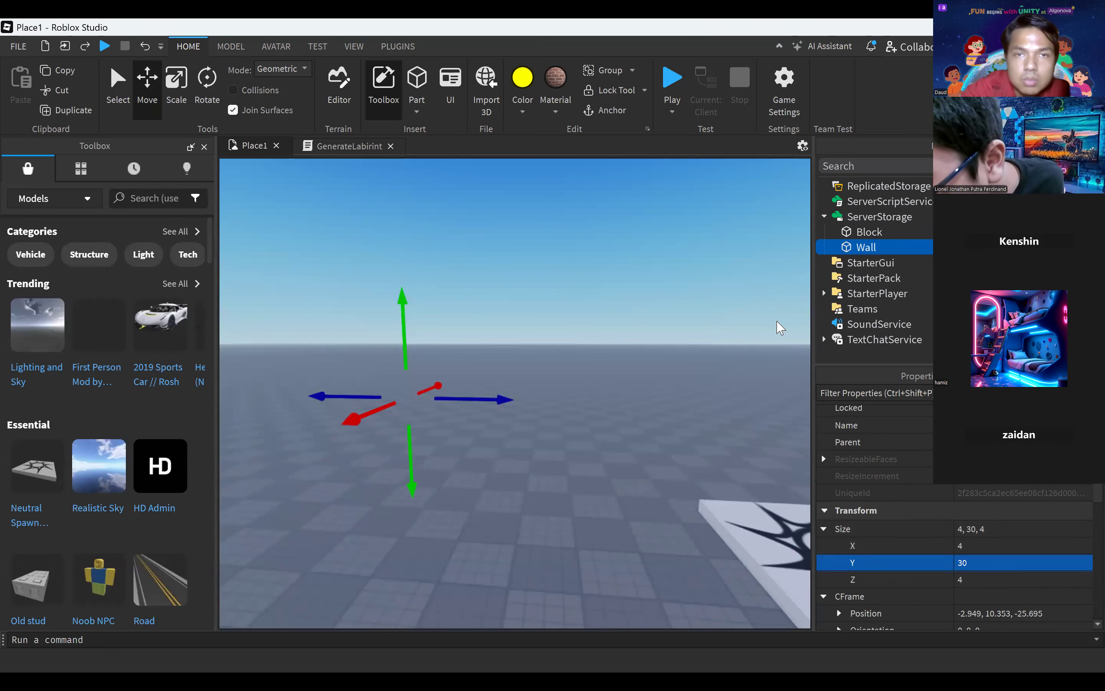
click(672, 79)
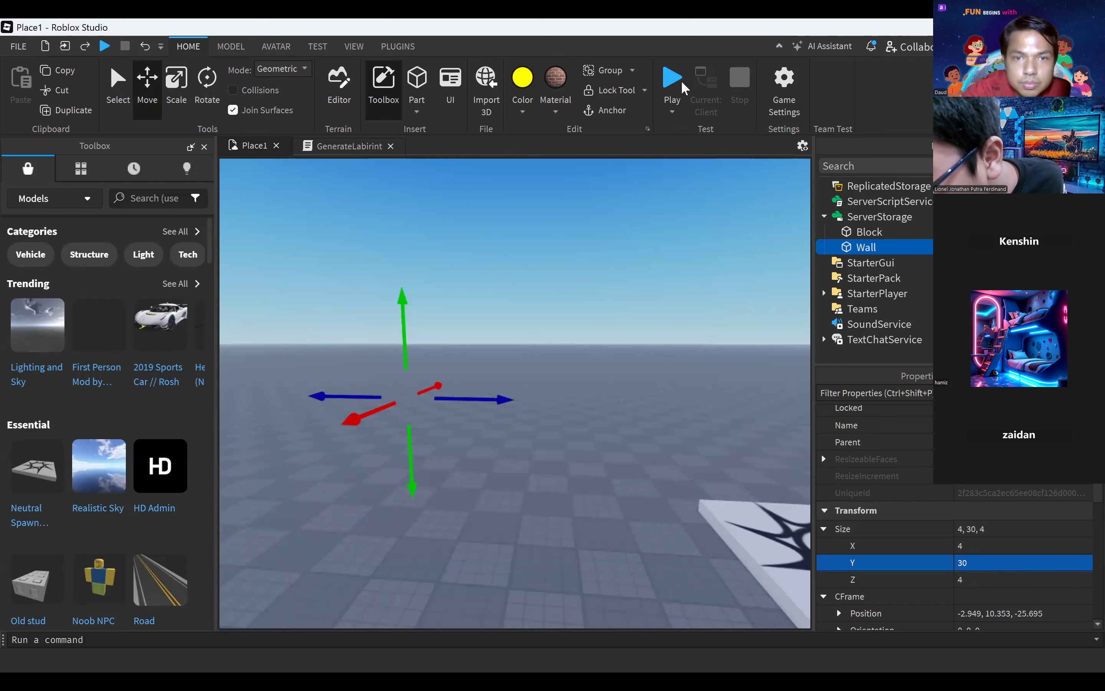
right_drag(595, 385, 595, 385)
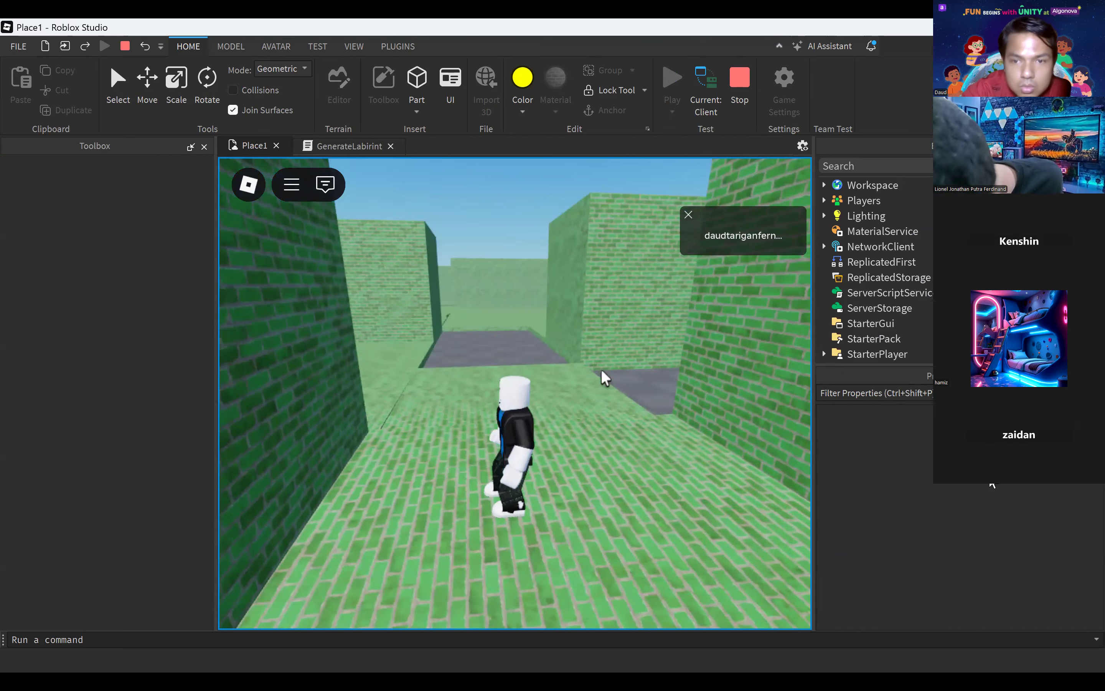
key(shift+F5)
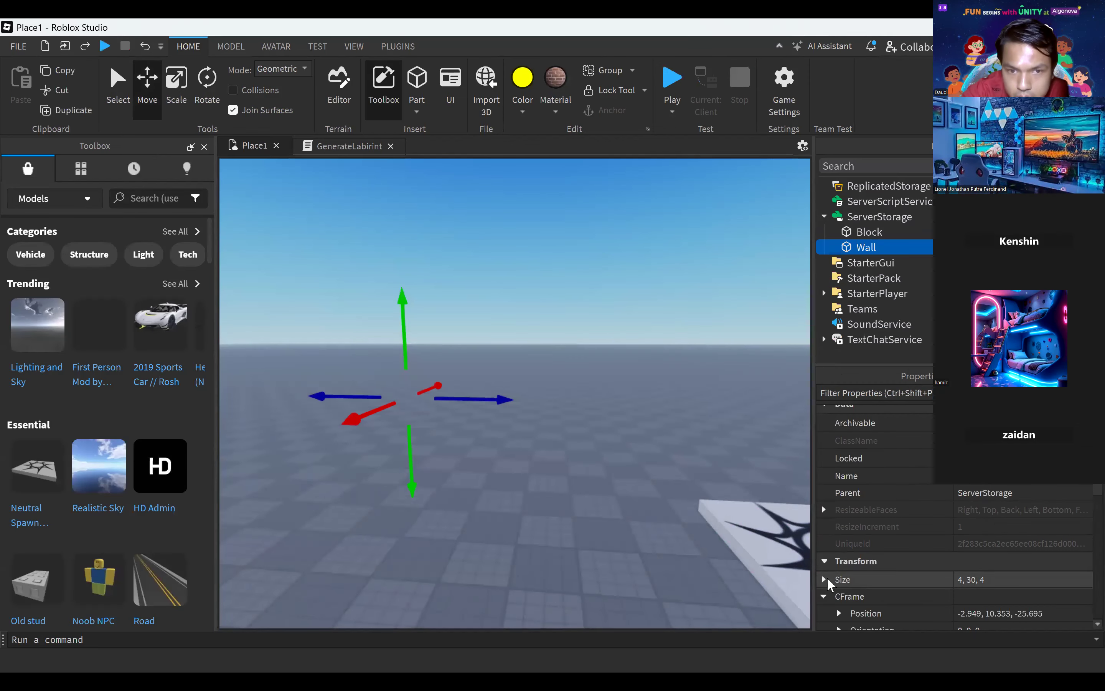
Set the Y size of the Wall part in ServerStorage to 20.
click(823, 580)
click(981, 613)
text(20)
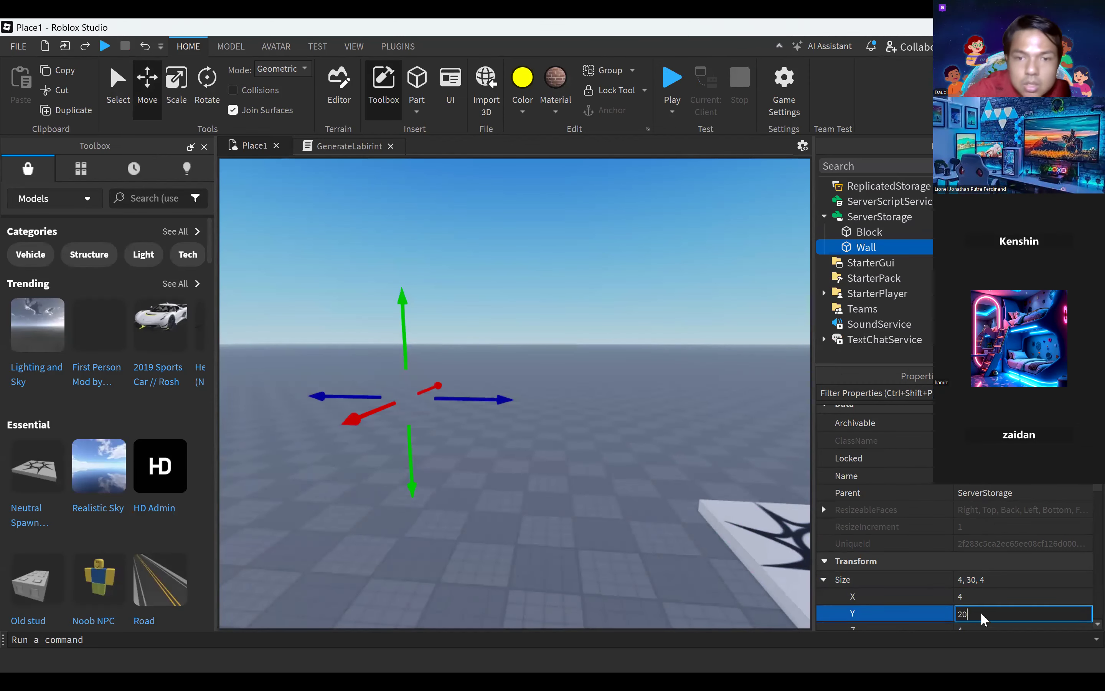
key(Return)
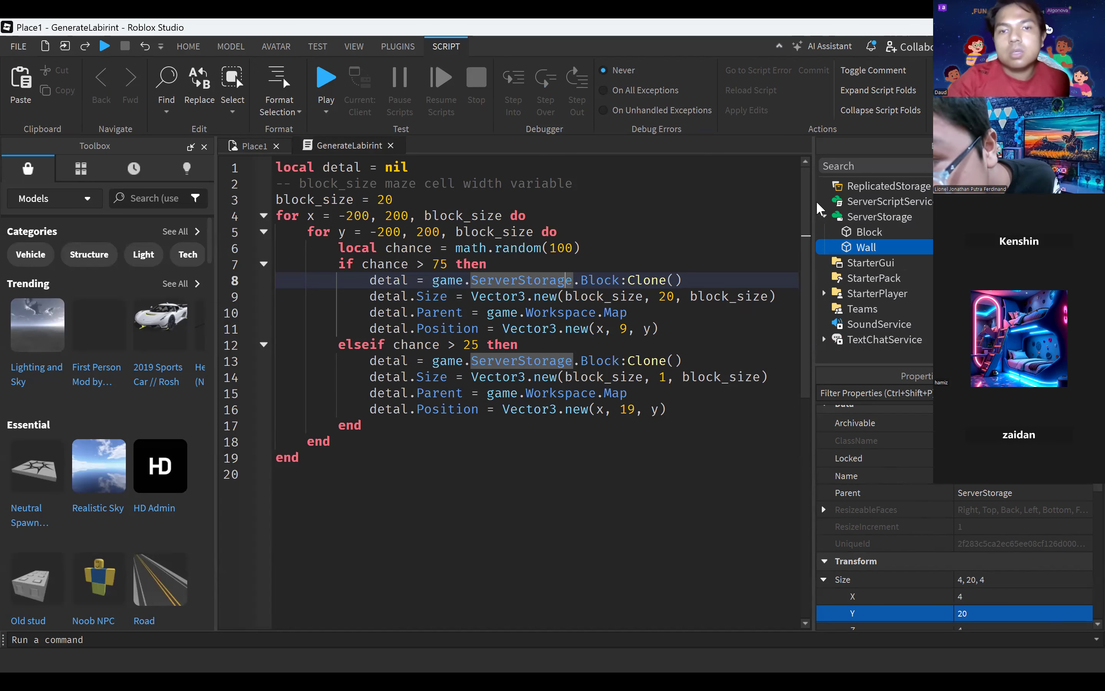
Playtest the generated maze twice, moving the character around the walls and raised blocks, and end each test.
scroll(867, 219, up, 4)
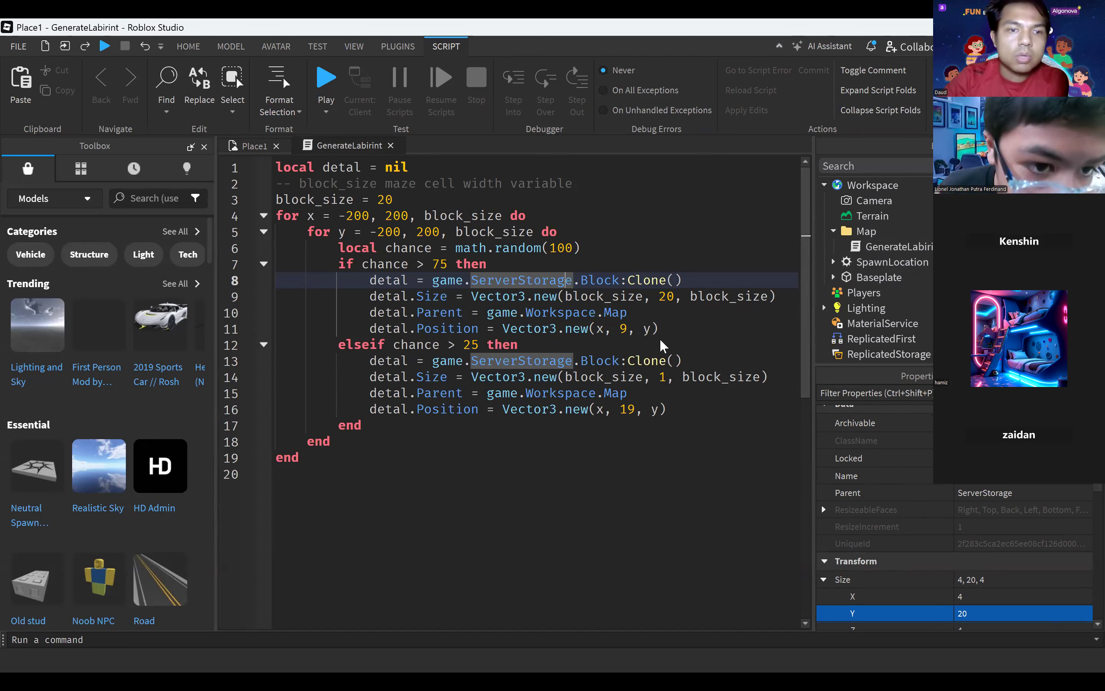
key(F5)
key(w)
right_drag(661, 339, 661, 335)
key(s)
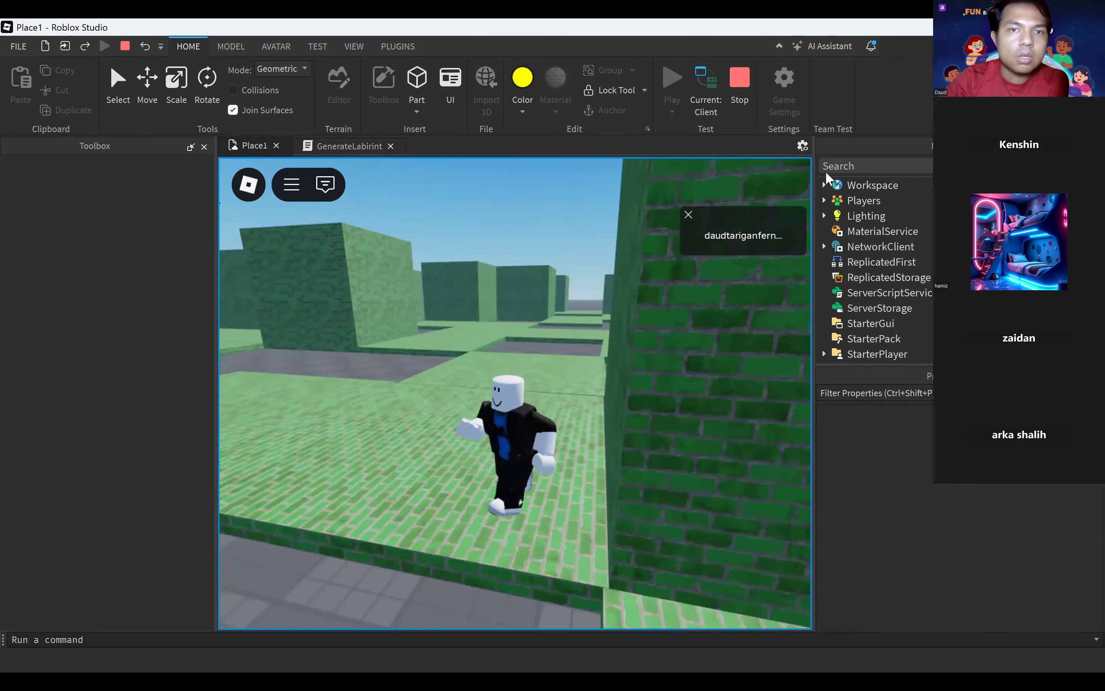
key(shift+F5)
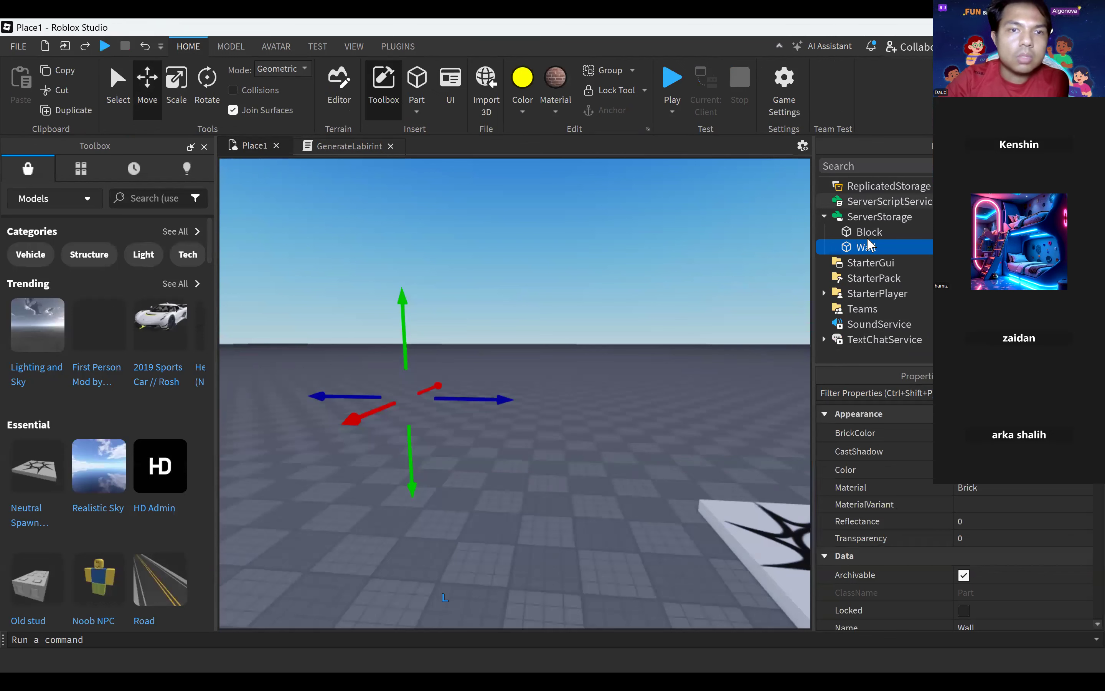
click(680, 74)
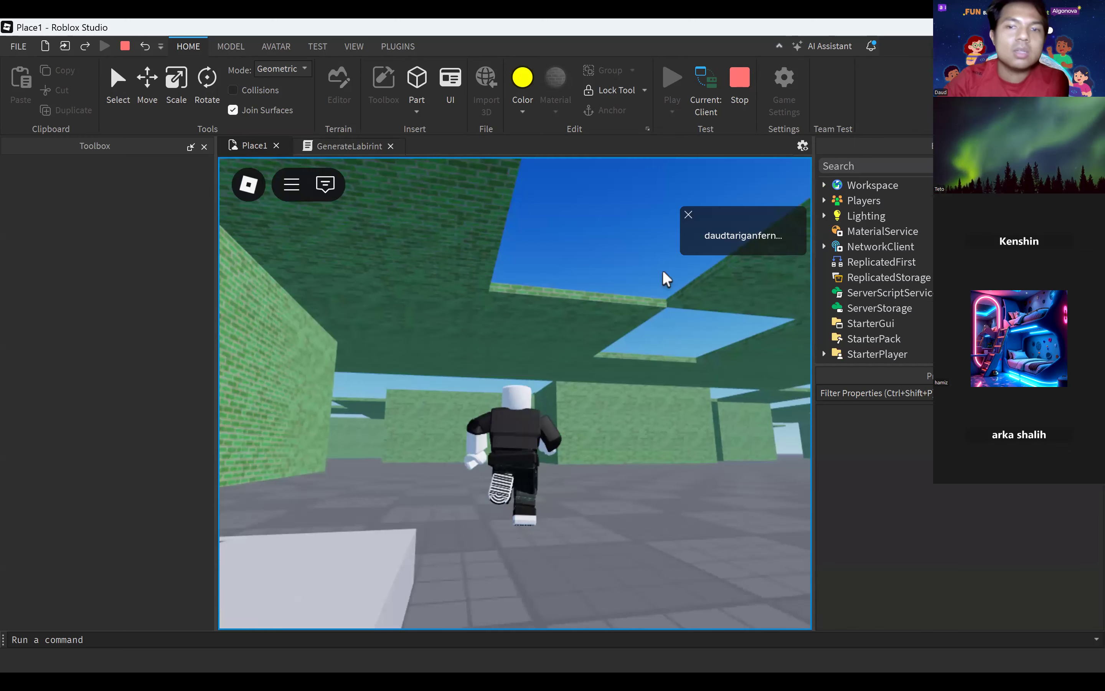
key(shift+F5)
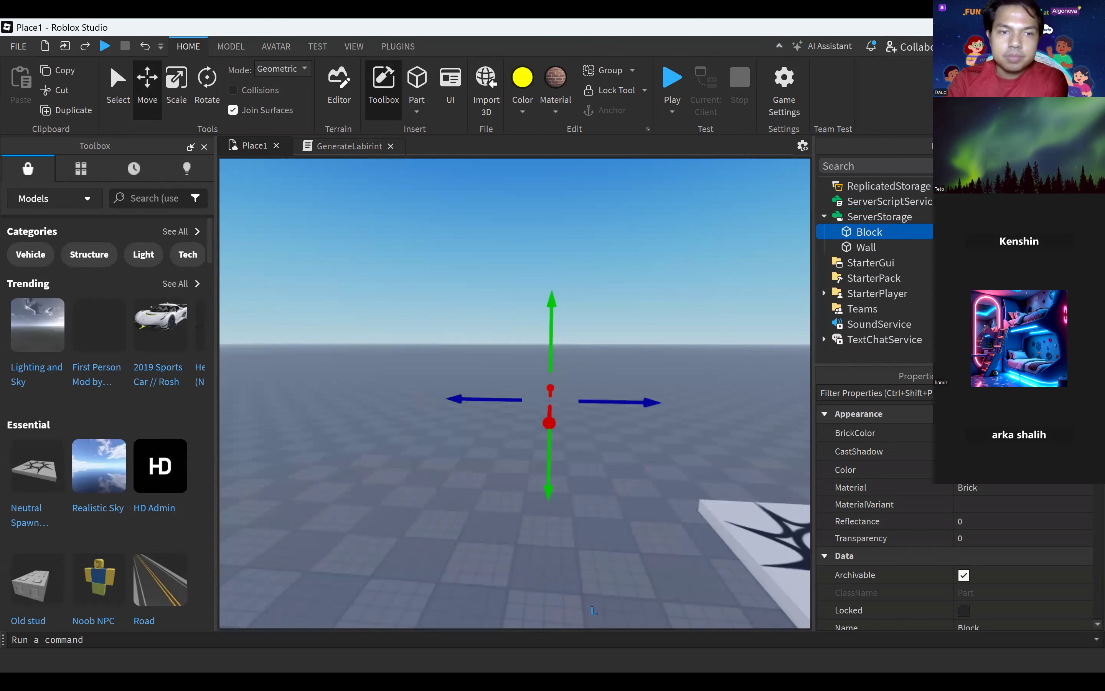
Playtest the maze again, walk the character through its corridors, and end the test.
right_drag(710, 332, 707, 328)
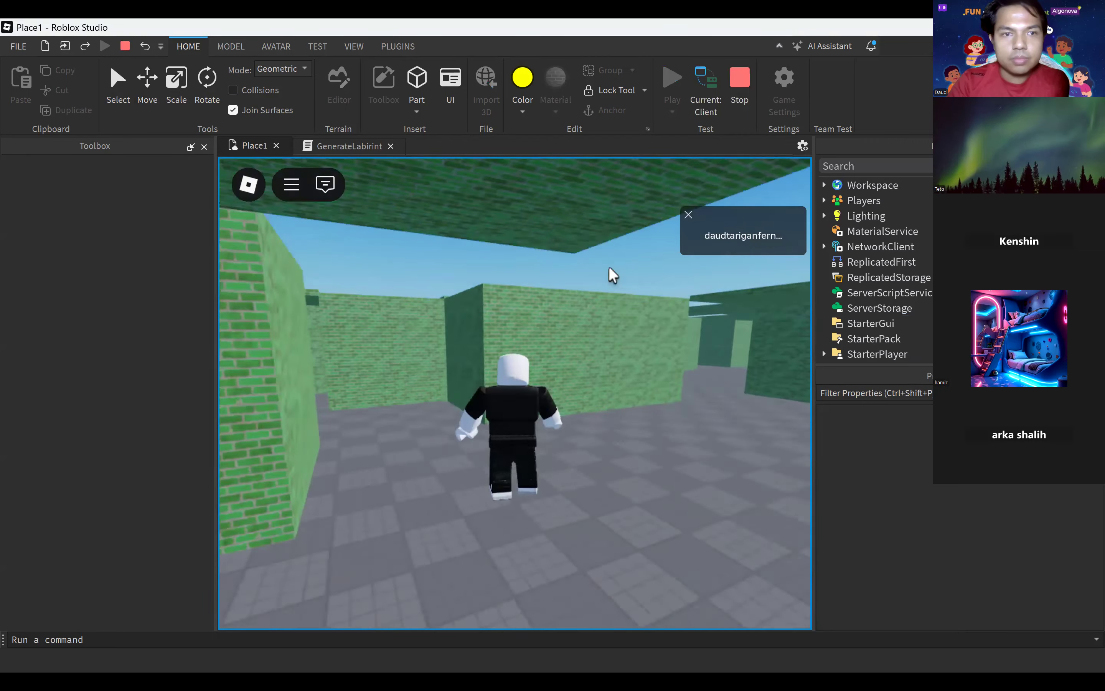
key(w)
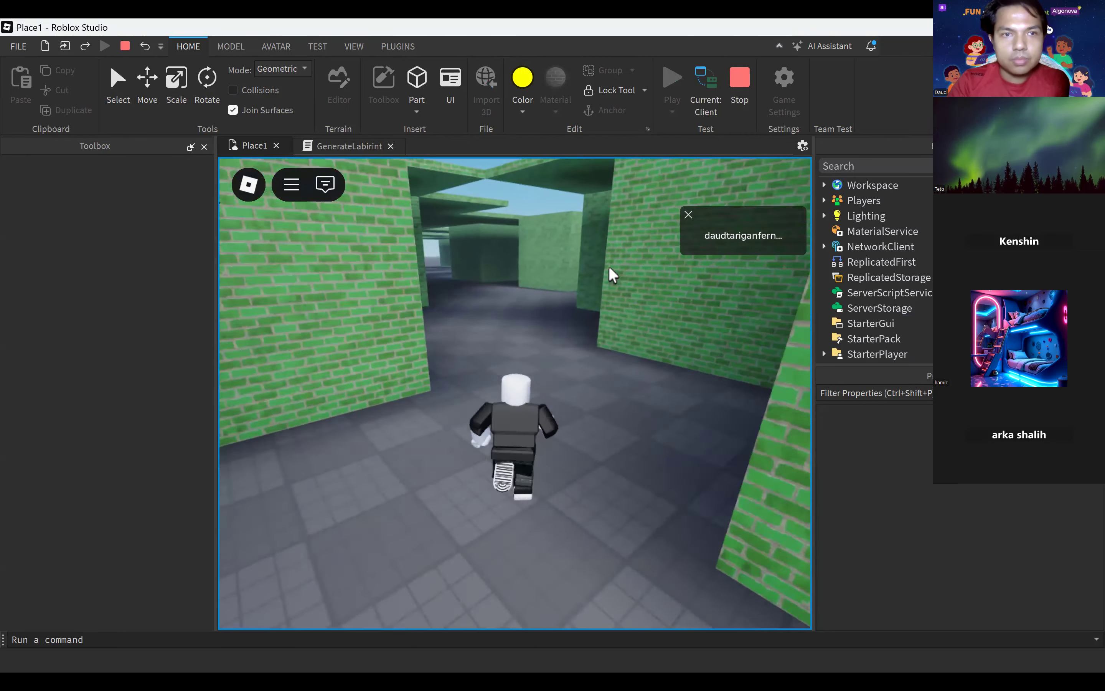
key(w)
key(w)
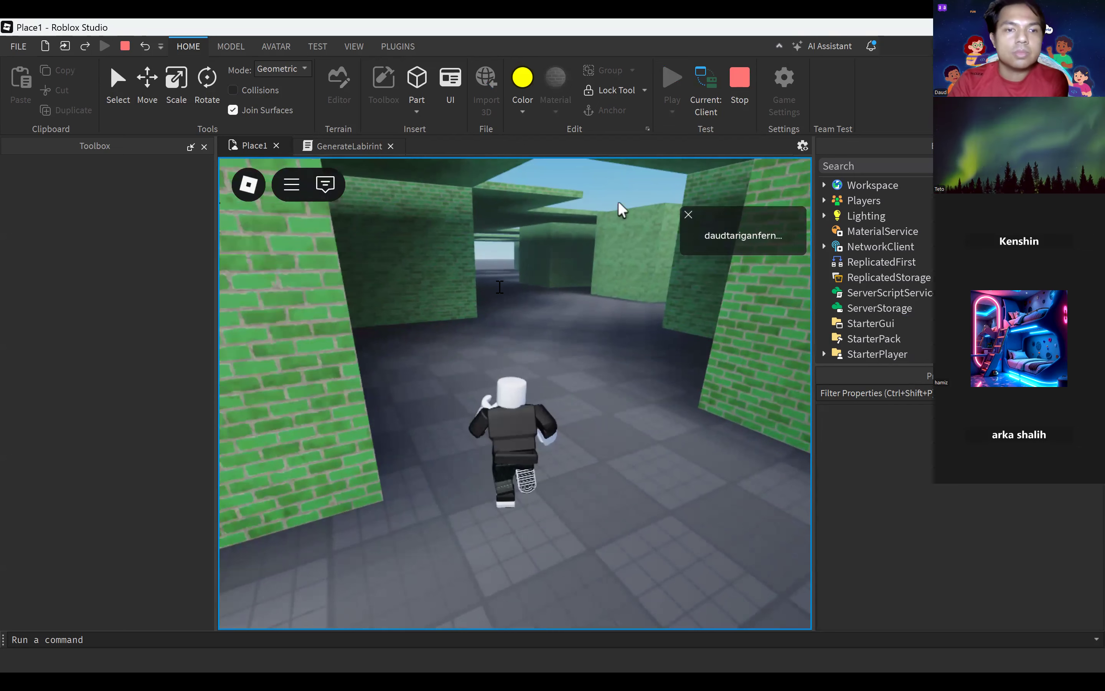
key(shift+F5)
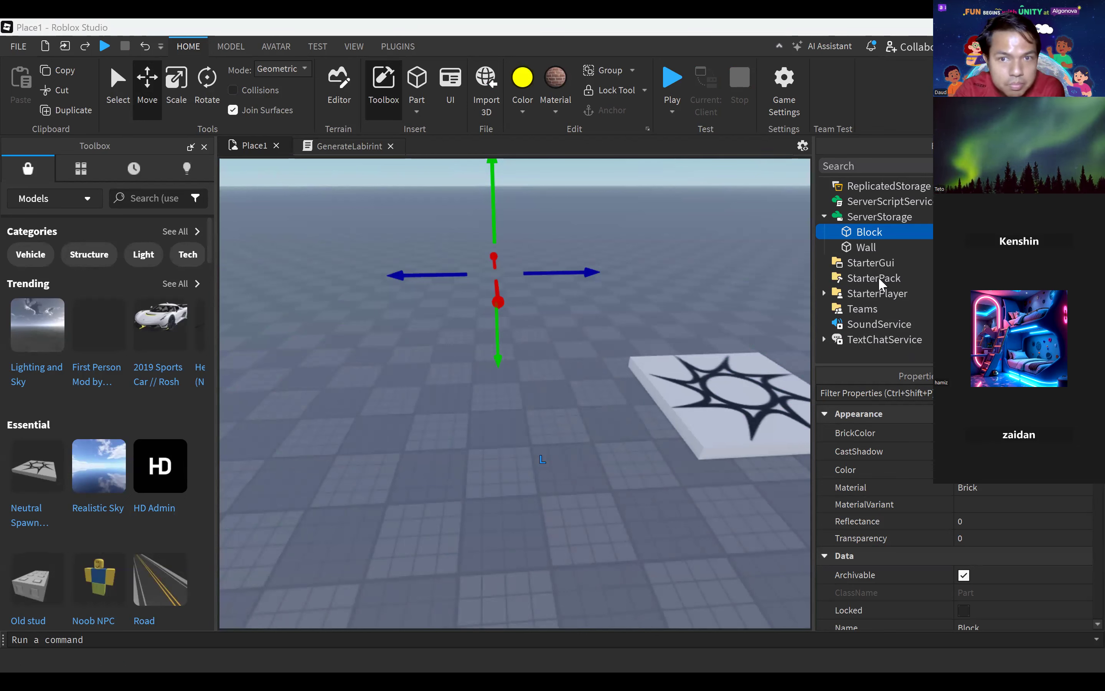
scroll(877, 256, up, 4)
click(875, 231)
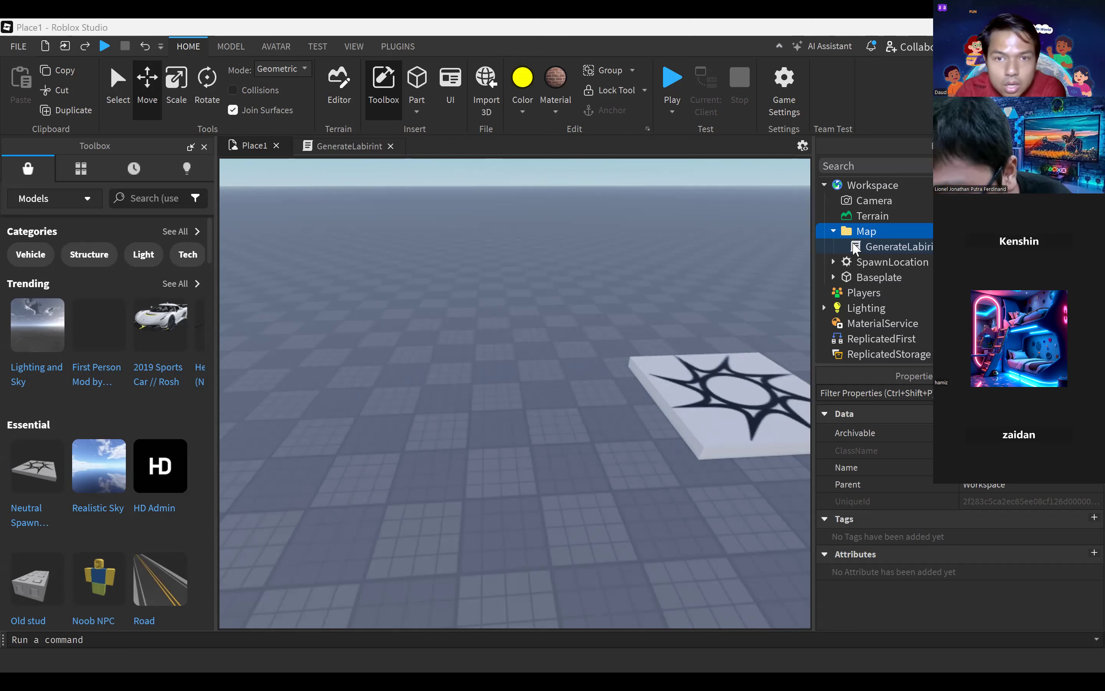
click(884, 230)
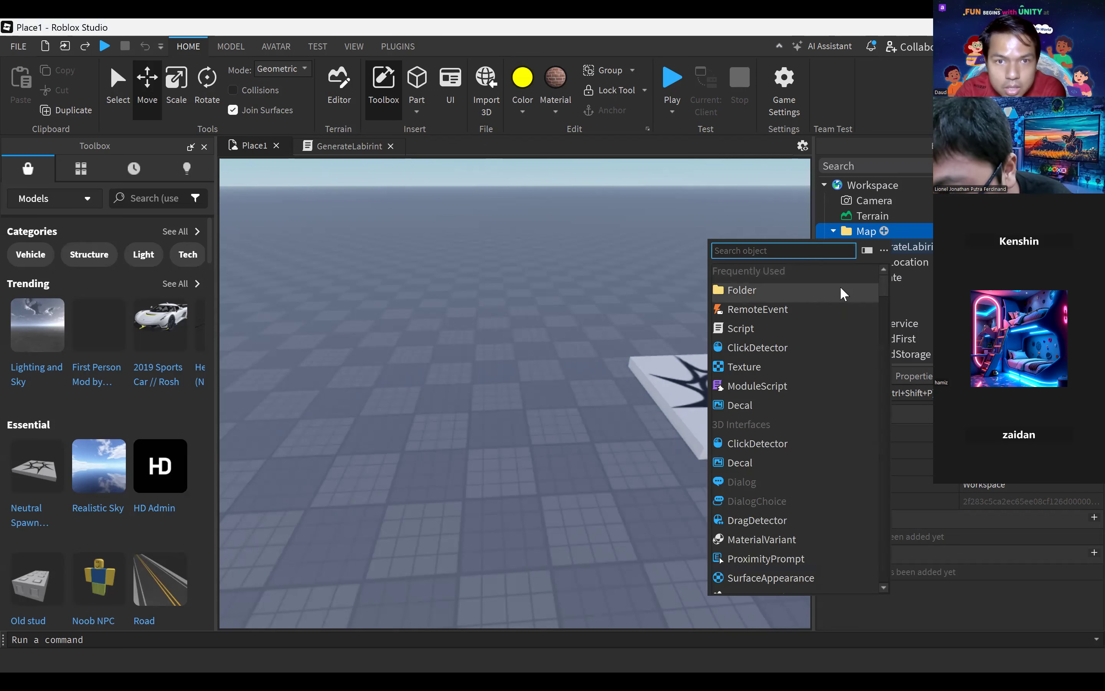
click(840, 286)
key(ctrl+z)
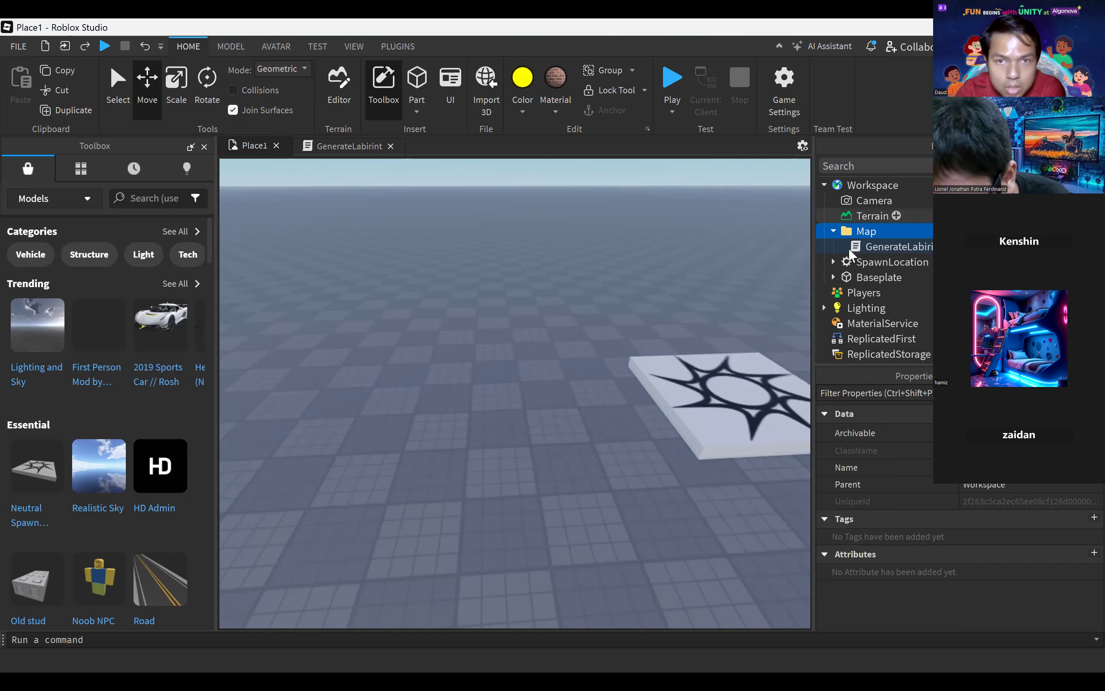
Add a Script to the Map folder and rename it GenerateWall.
click(882, 232)
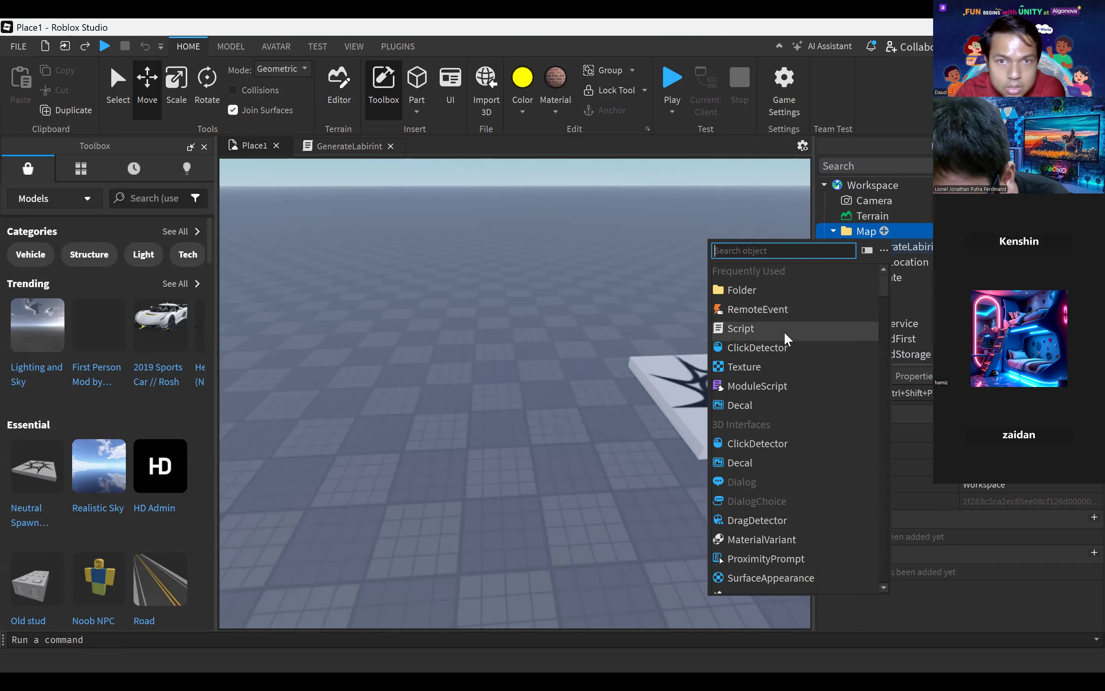
click(785, 331)
right_click(875, 261)
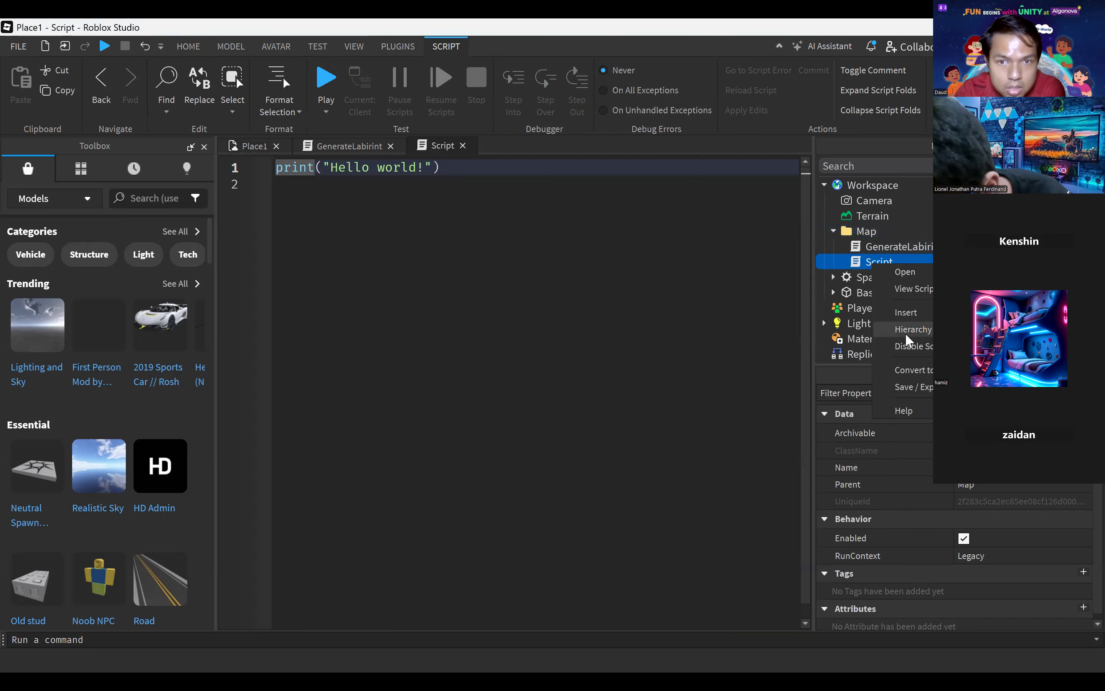
click(978, 467)
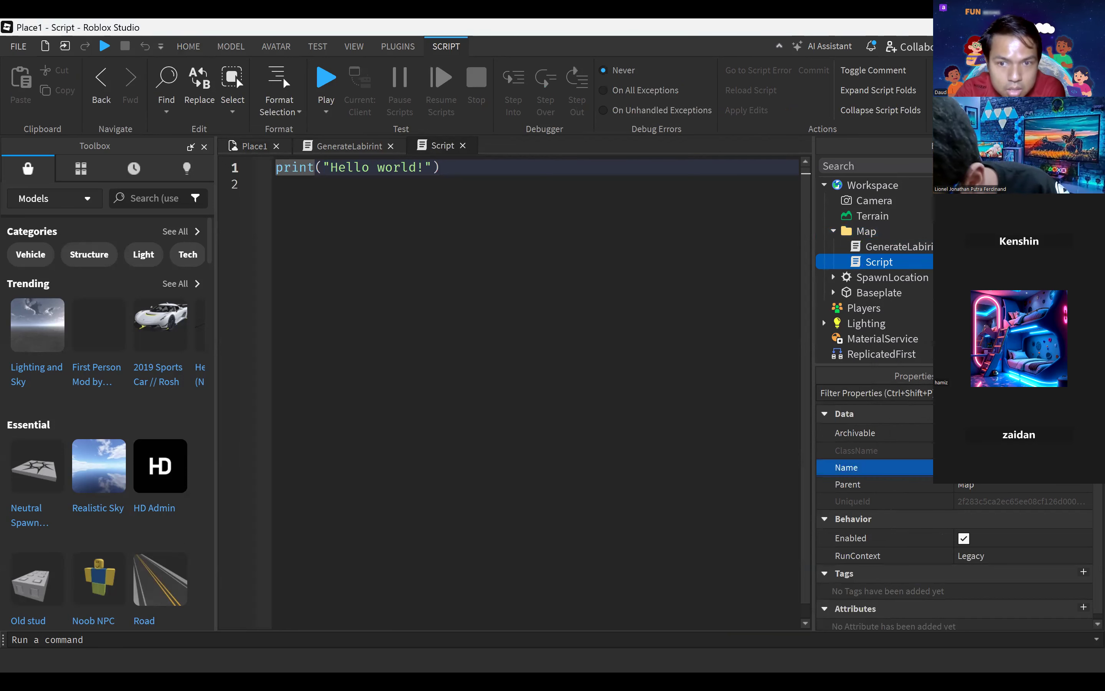
text(GenerateWall)
key(Return)
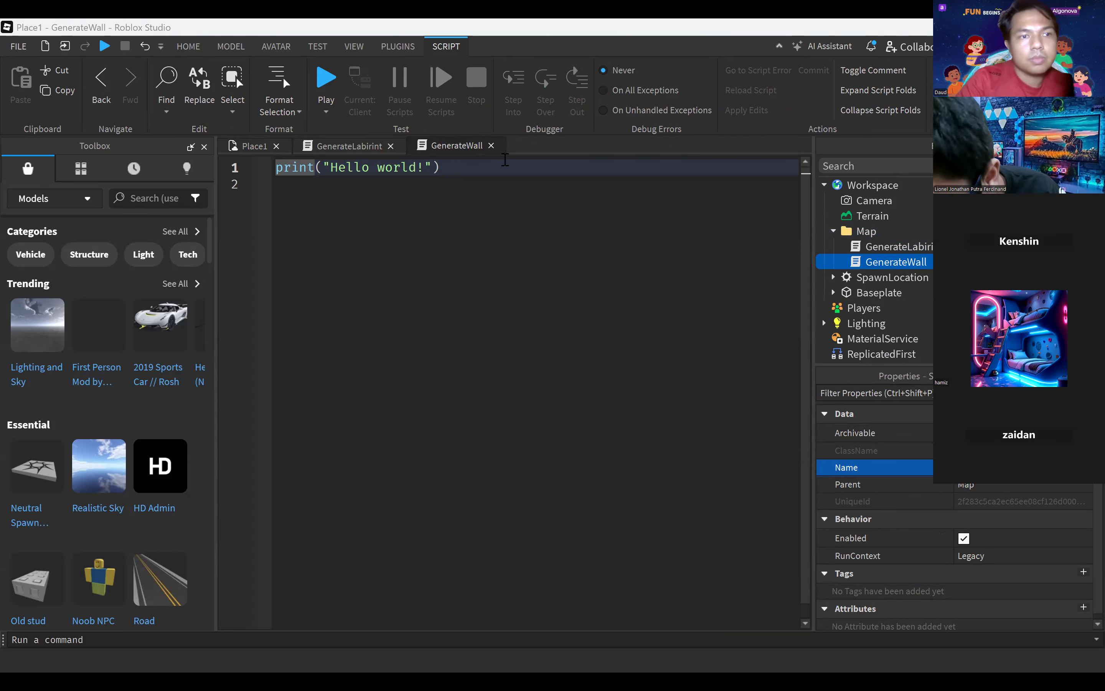
Replace the GenerateWall code with a loop from -256 to 256, step 4, cloning Wall into Map along four edges at 248 and -248, height 2.
key(ctrl+a)
text(local detal = nil for x = -256, 256, 4 do     detal = game.ServerStorage.Wall:Clone()     detal.Parent = game.Workspace.Map     detal.Position = Vector3.new(x, 2, -248)     detal = game.ServerStorage.Wall:Clone()     detal.Parent = game.Workspace.Map     detal.Position = Vector3.new(x, 2, 248)     detal = game.ServerStorage.Wall:Clone()     detal.Parent = game.Workspace.Map     detal.Position = Vector3.new(248, 2, x)     detal = game.ServerStorage.Wall:Clone()     detal.Parent = game.Workspace.Map     detal.Position = Vector3.new(-248, 2, x) end)
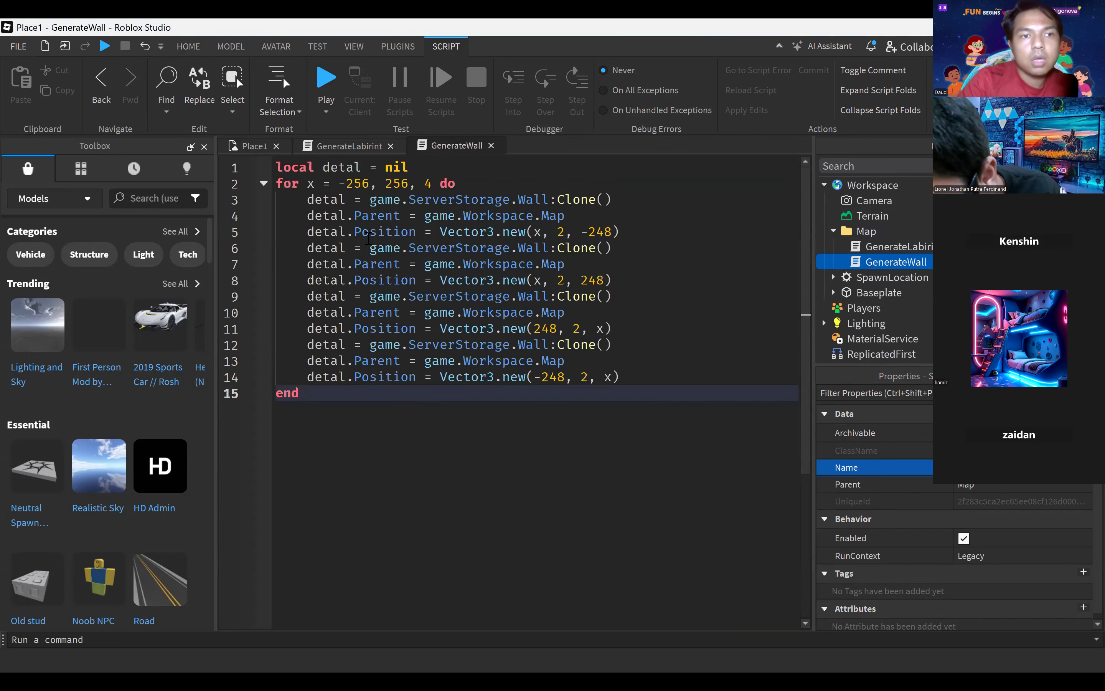
Playtest the maze with the generated boundary walls, walk towards them, and end the test.
key(F5)
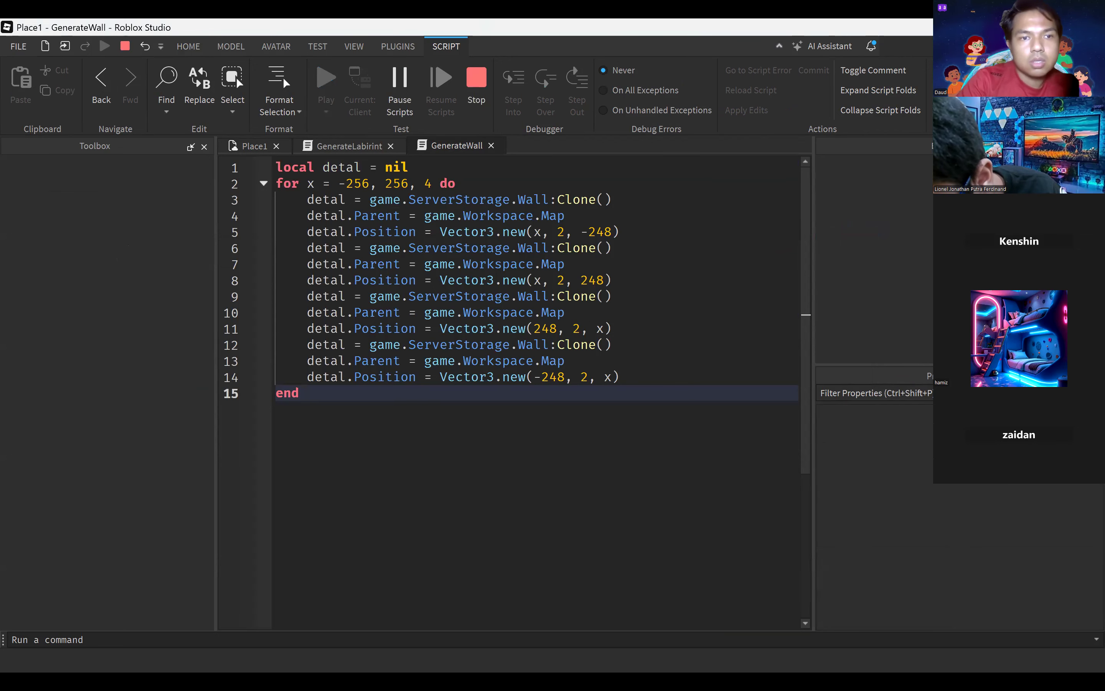
key(w)
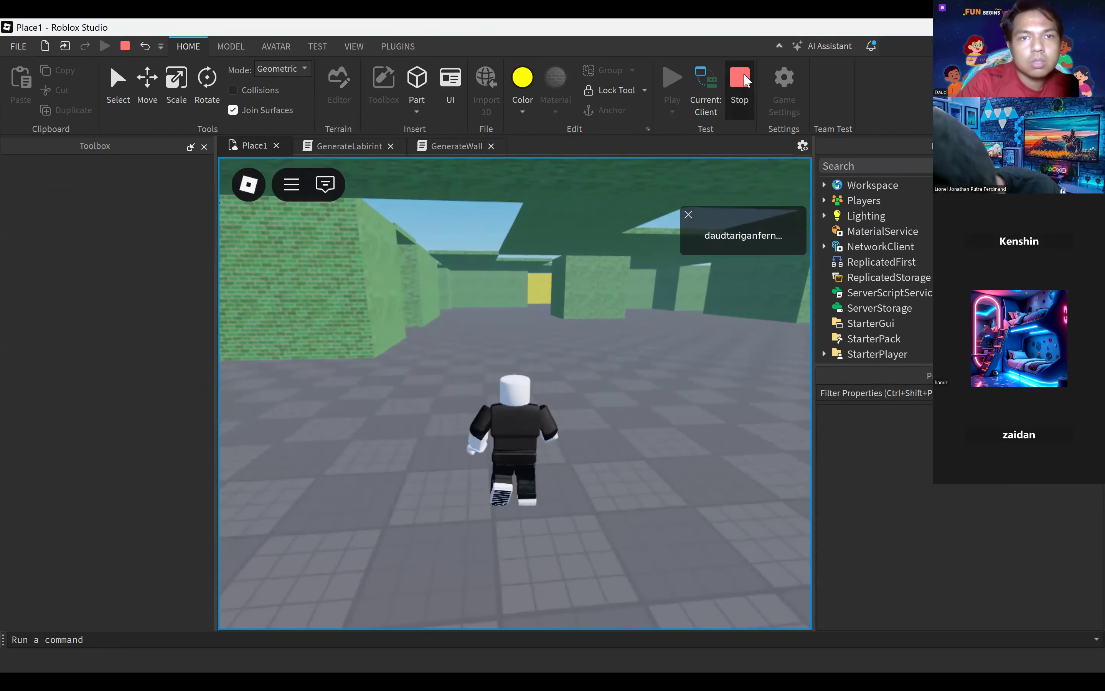
click(751, 72)
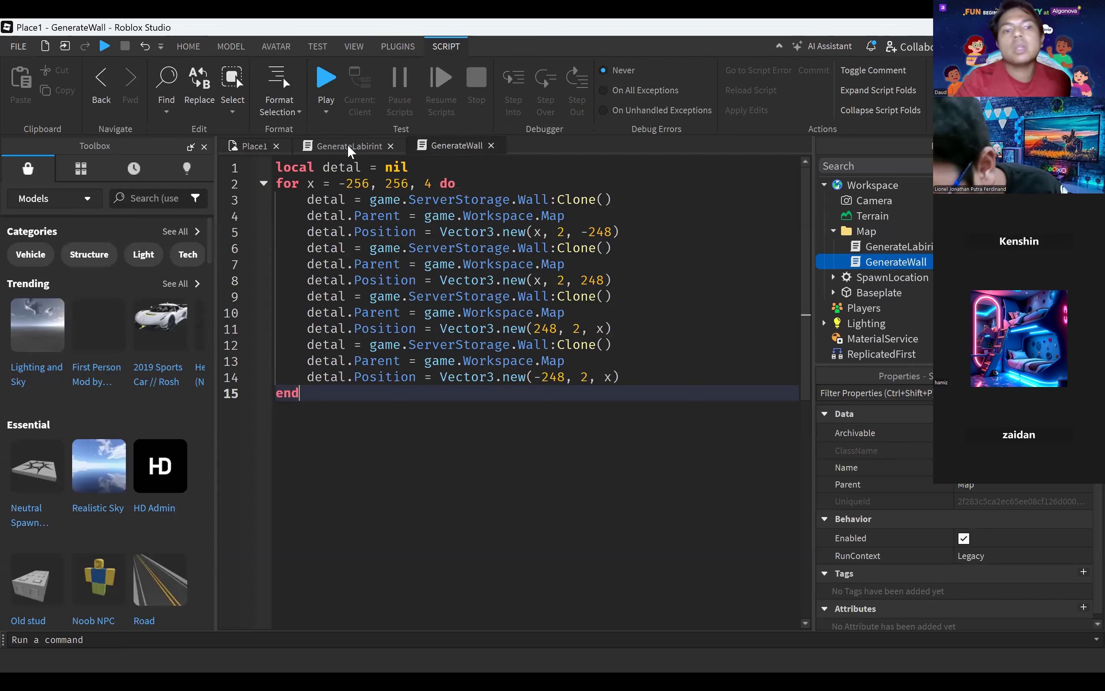
Check the Wall part in ServerStorage, reselect the GenerateWall script, and return to the 3D view of Place1.
scroll(858, 227, down, 4)
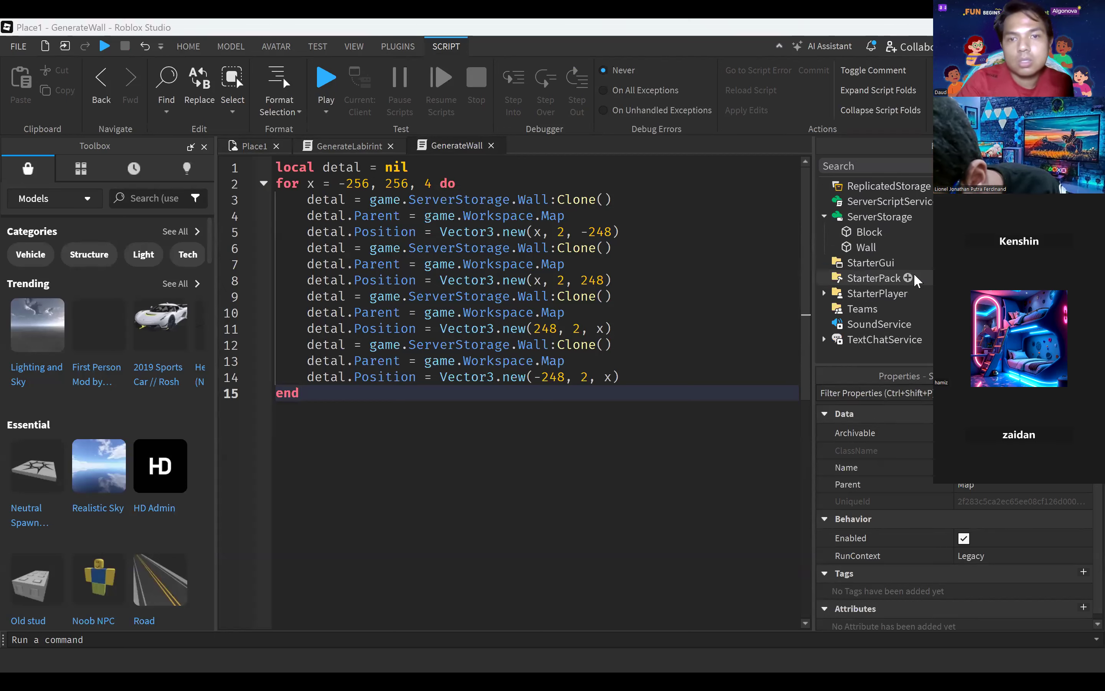
click(868, 249)
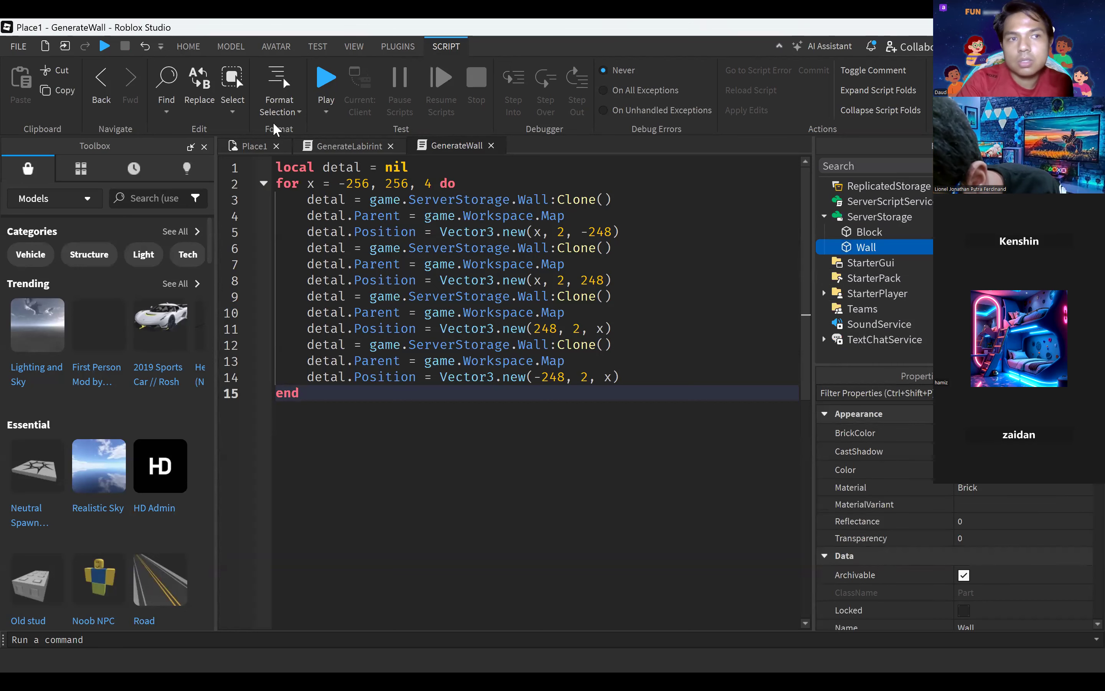
click(188, 46)
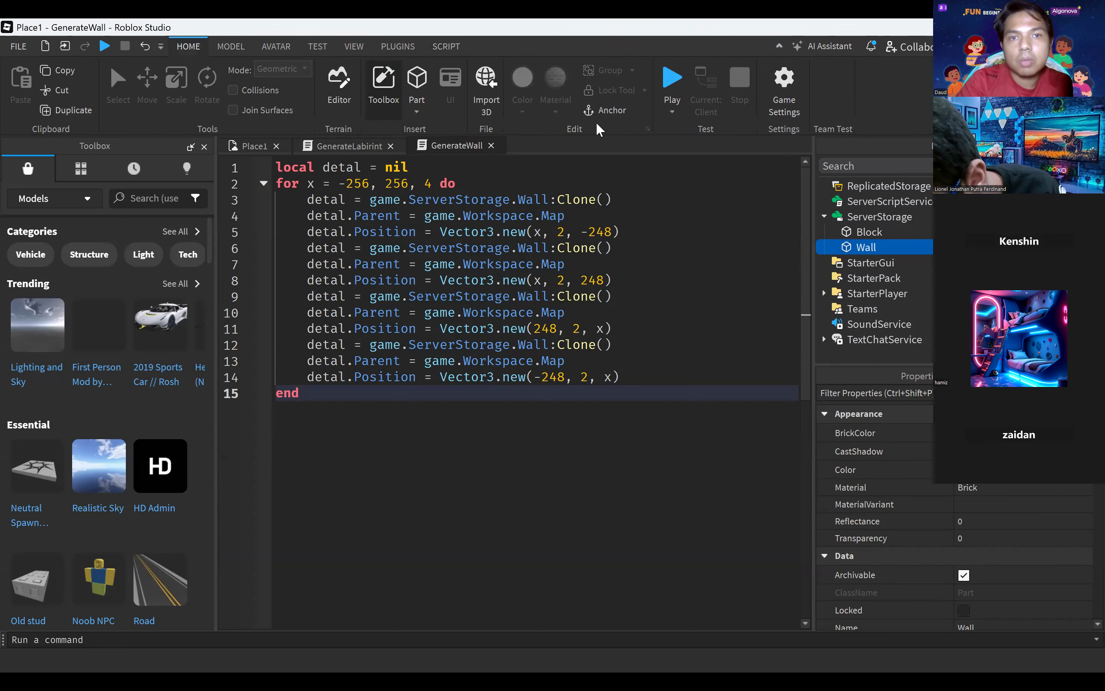
click(890, 261)
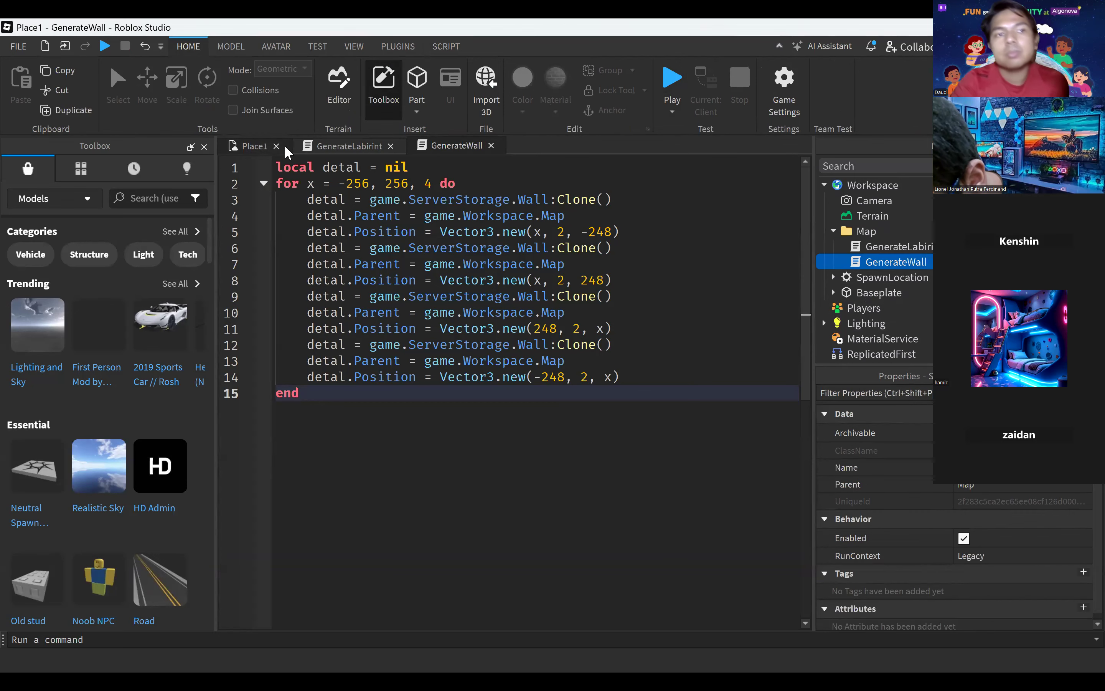
click(266, 147)
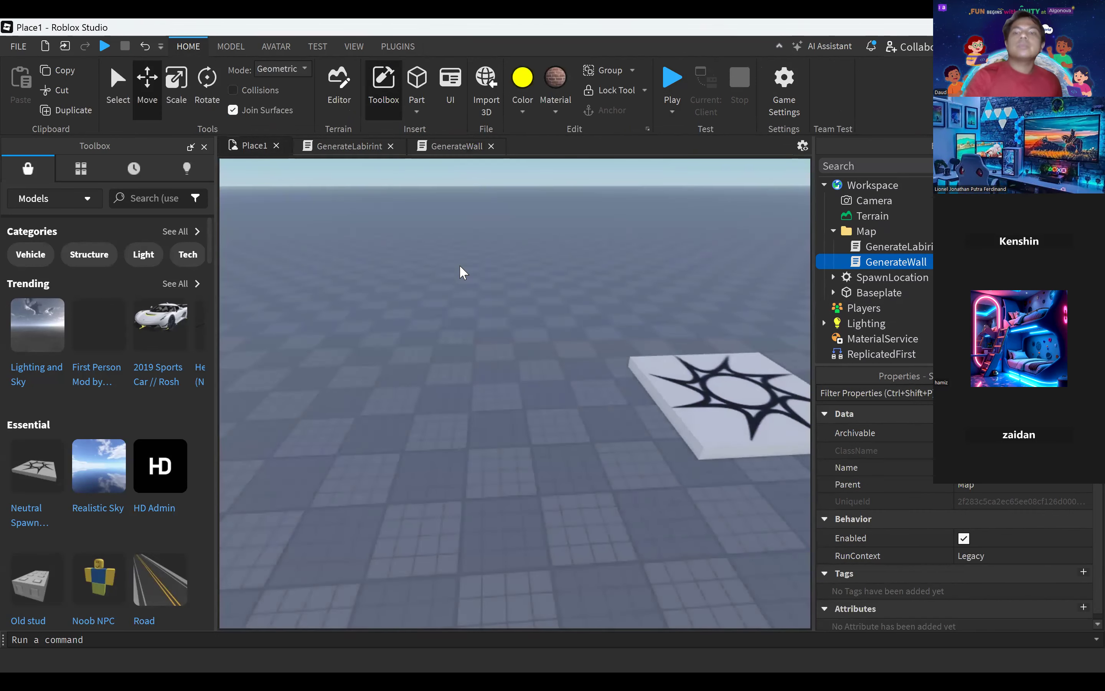
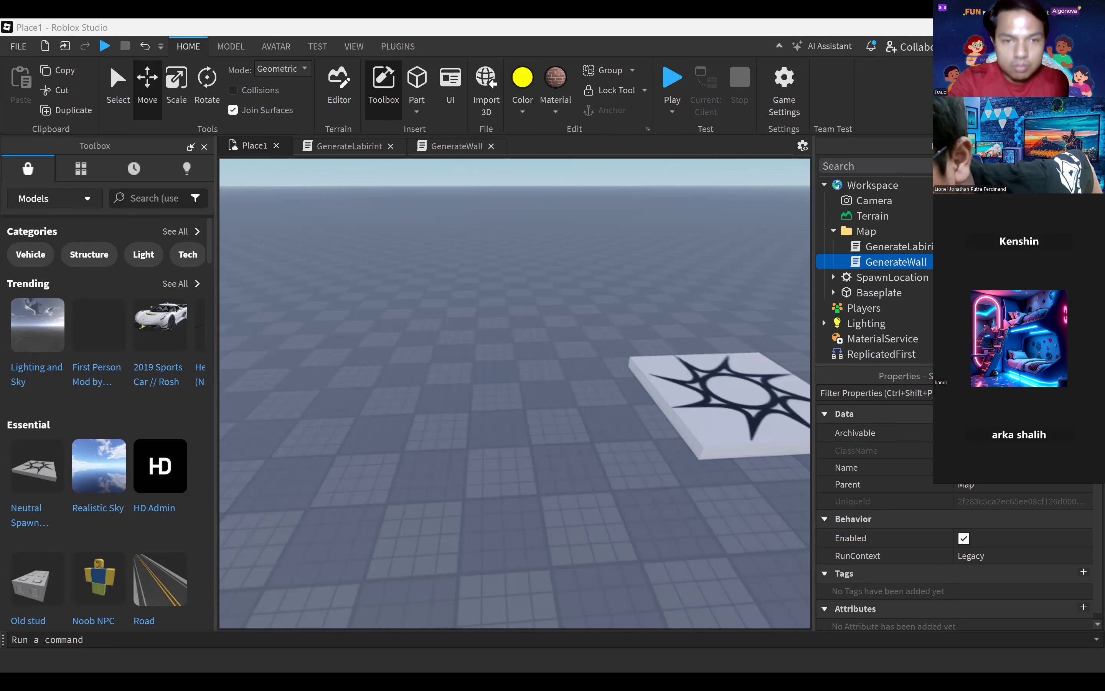
Insert a block part on the baseplate near the spawn location and scale it into a narrow bar.
scroll(630, 330, up, 3)
mouse_move(629, 297)
right_down()
mouse_move(629, 330)
mouse_move(630, 280)
right_up()
scroll(632, 326, down, 2)
scroll(629, 280, up, 2)
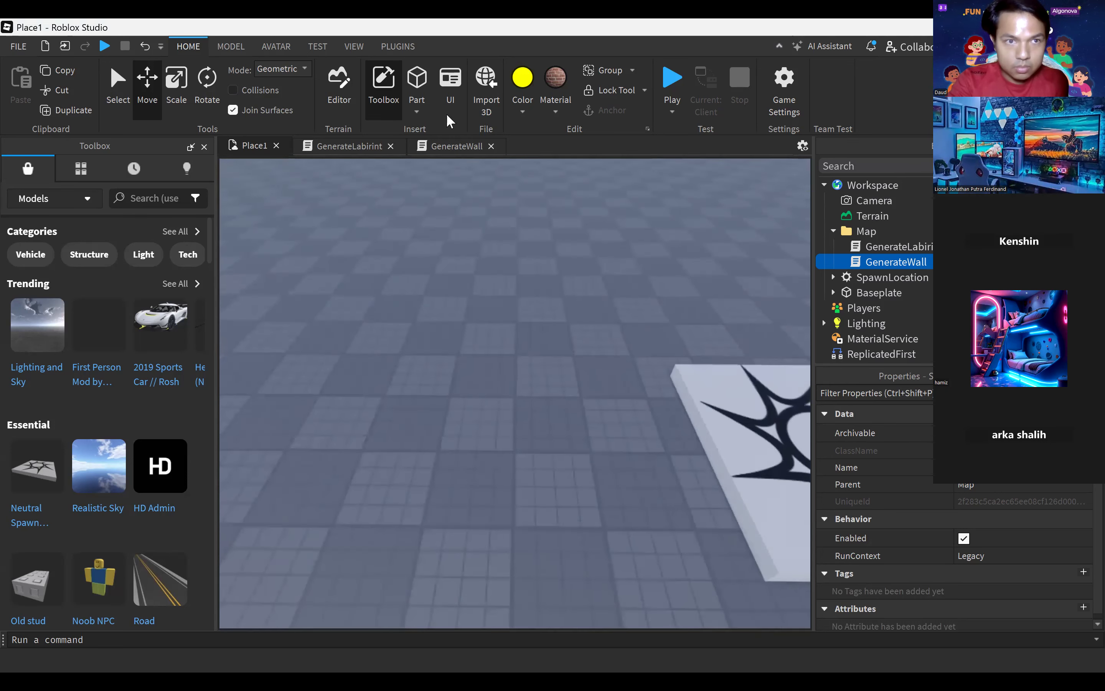
click(417, 109)
click(435, 128)
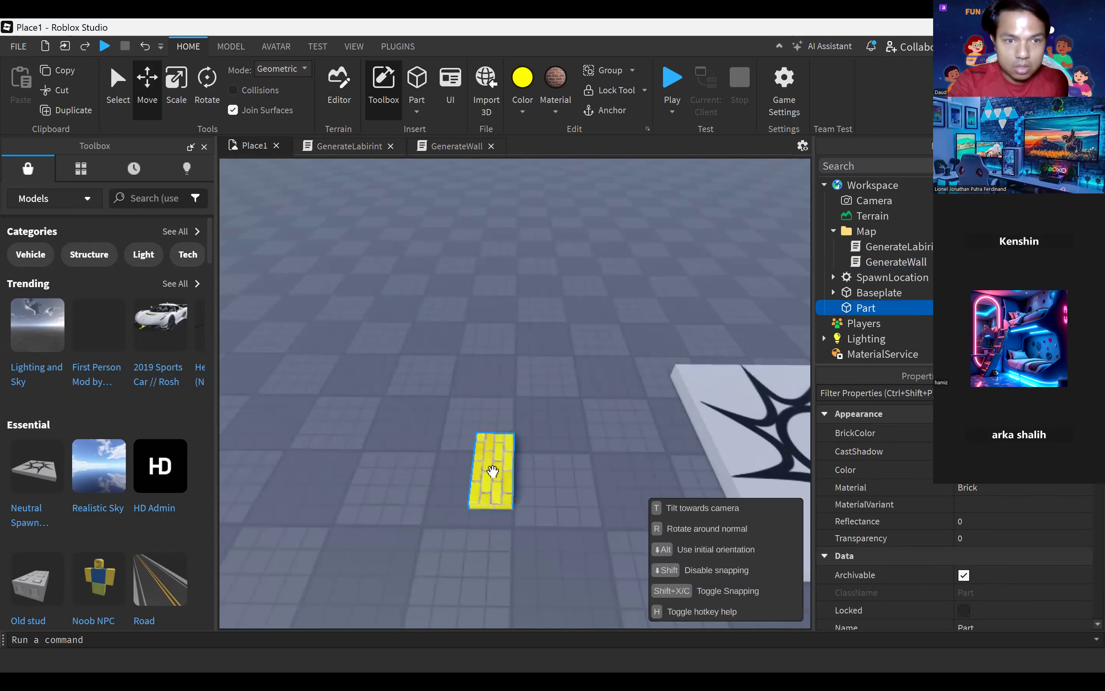
click(176, 89)
drag(496, 420, 493, 462)
right_drag(509, 423, 510, 426)
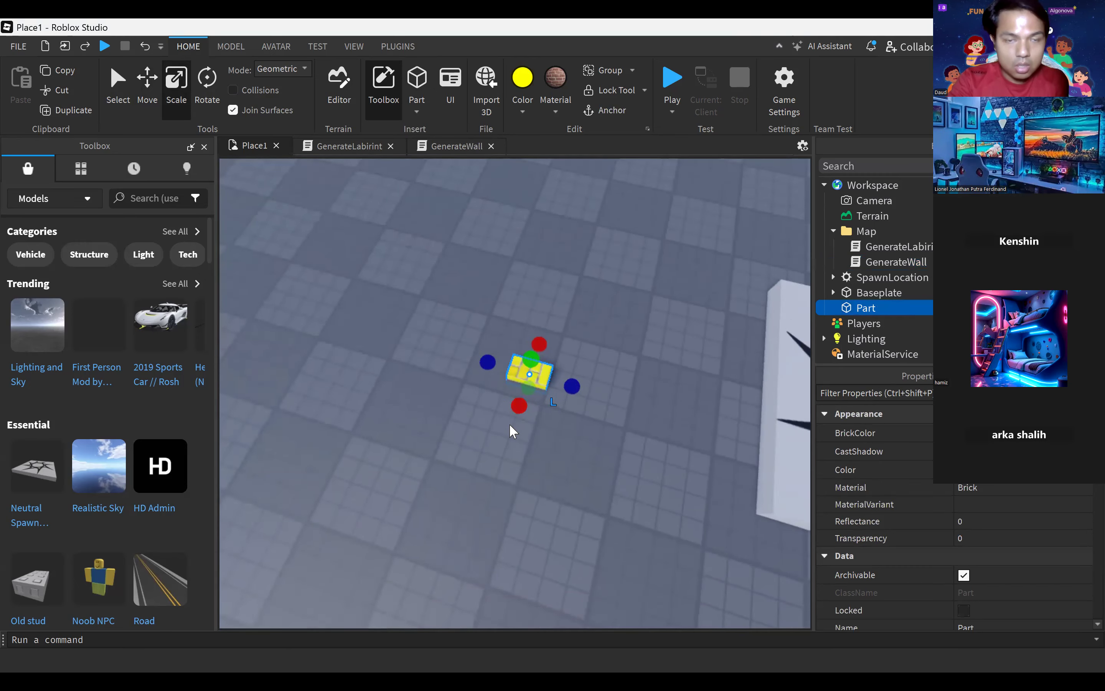
drag(573, 372, 554, 360)
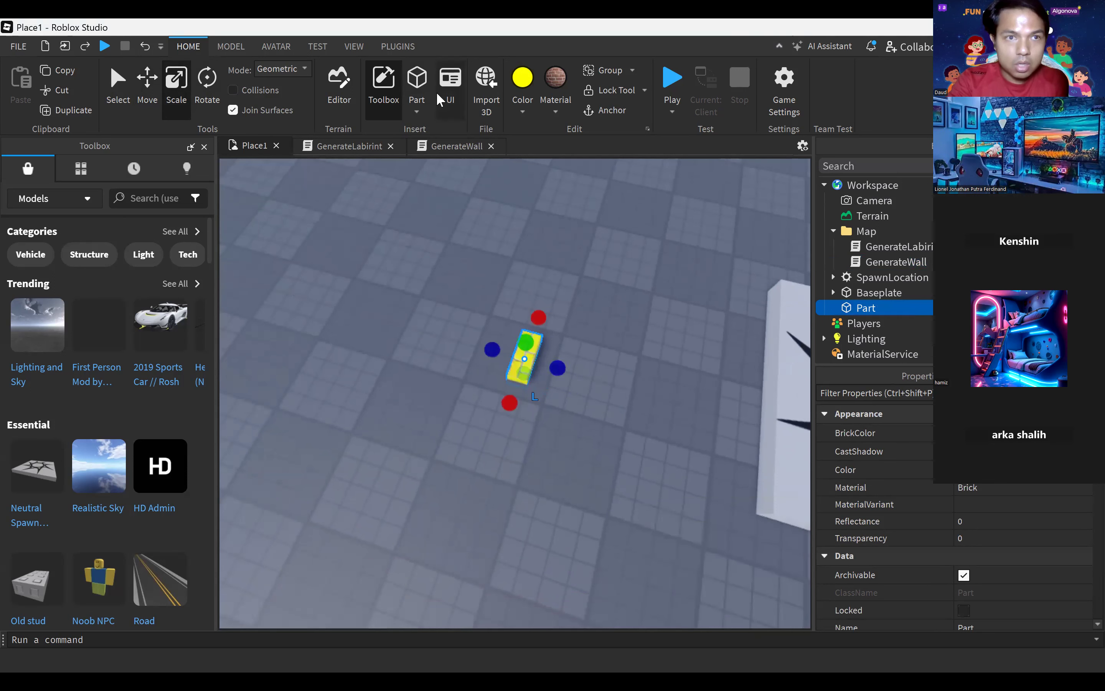
Insert a second block part, place it at the end of the narrow bar, and stretch it crosswise into a longer bar.
click(415, 110)
click(427, 126)
drag(536, 357, 561, 283)
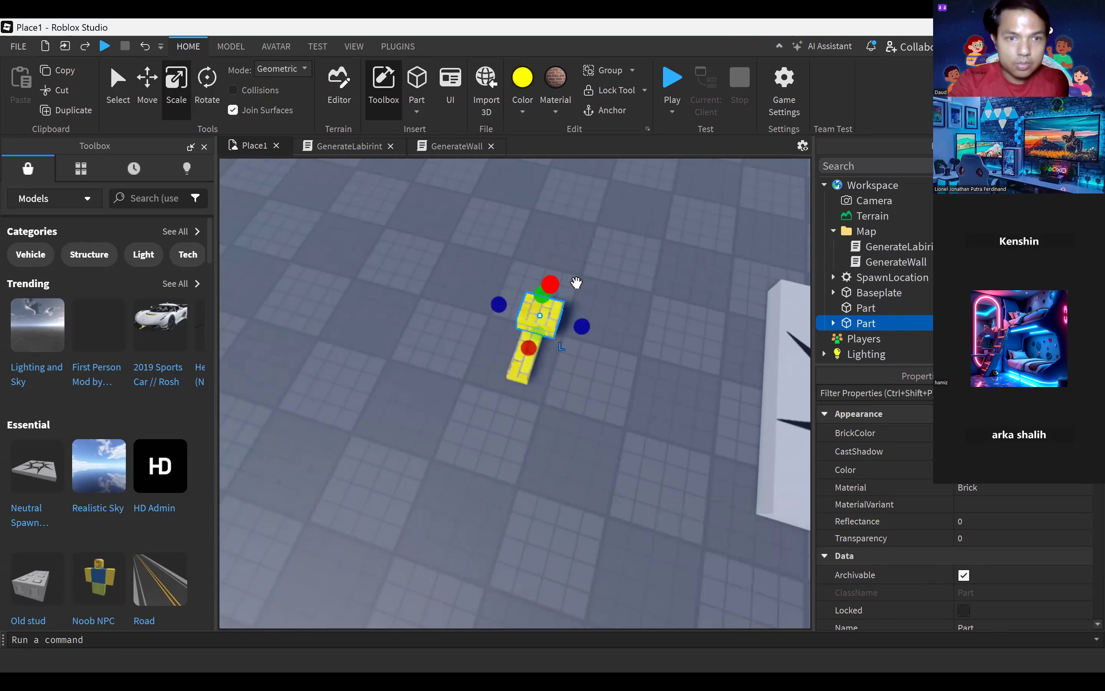
drag(581, 326, 639, 325)
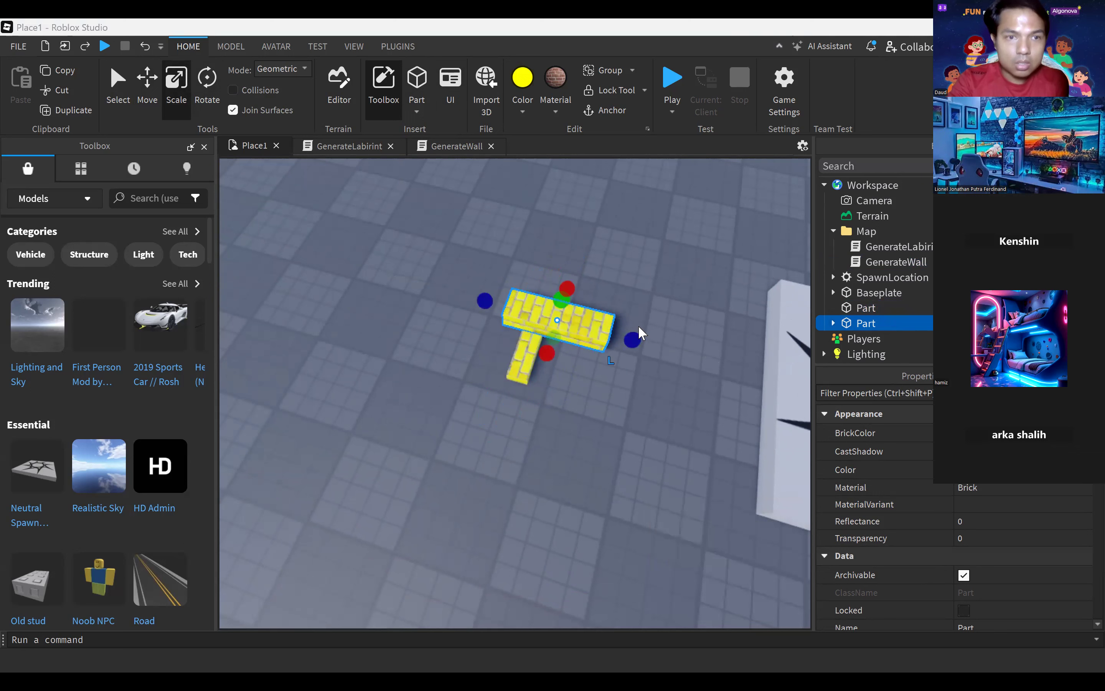
Insert a third block part, place it against the far side of the long bar near its end, and scale it down.
click(416, 80)
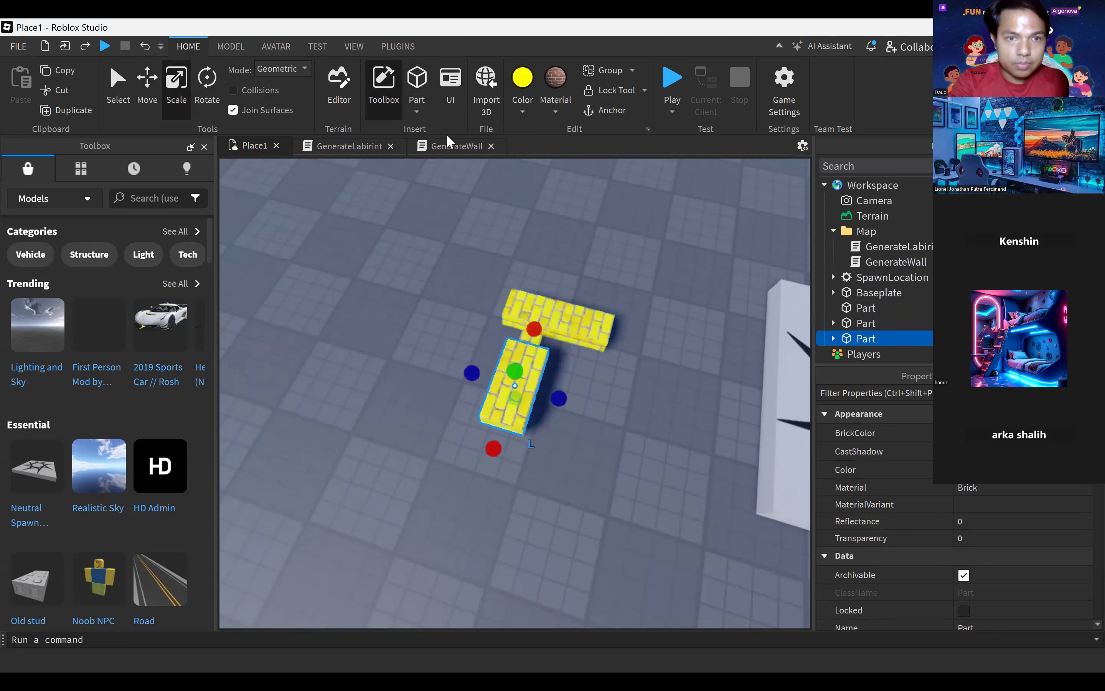
drag(542, 366, 603, 291)
right_drag(632, 260, 643, 246)
right_drag(559, 396, 569, 422)
drag(459, 549, 415, 551)
drag(491, 535, 480, 537)
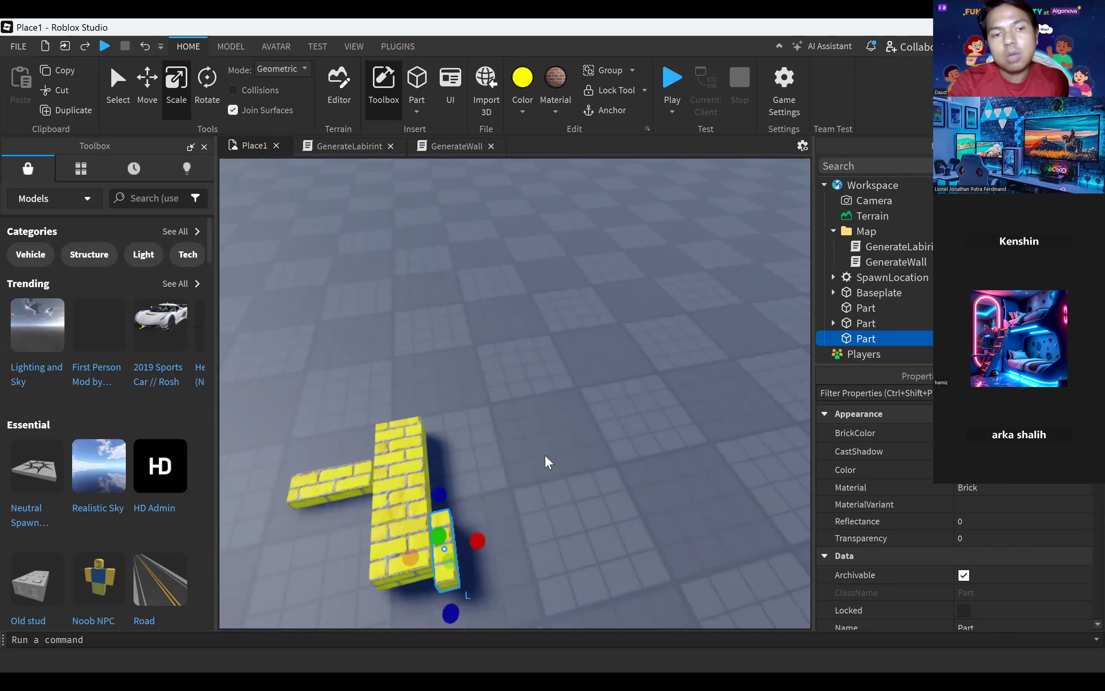
Shift the narrow bar and the long bar slightly with the Move tool to align them with each other.
click(546, 451)
right_drag(547, 452, 548, 454)
click(389, 489)
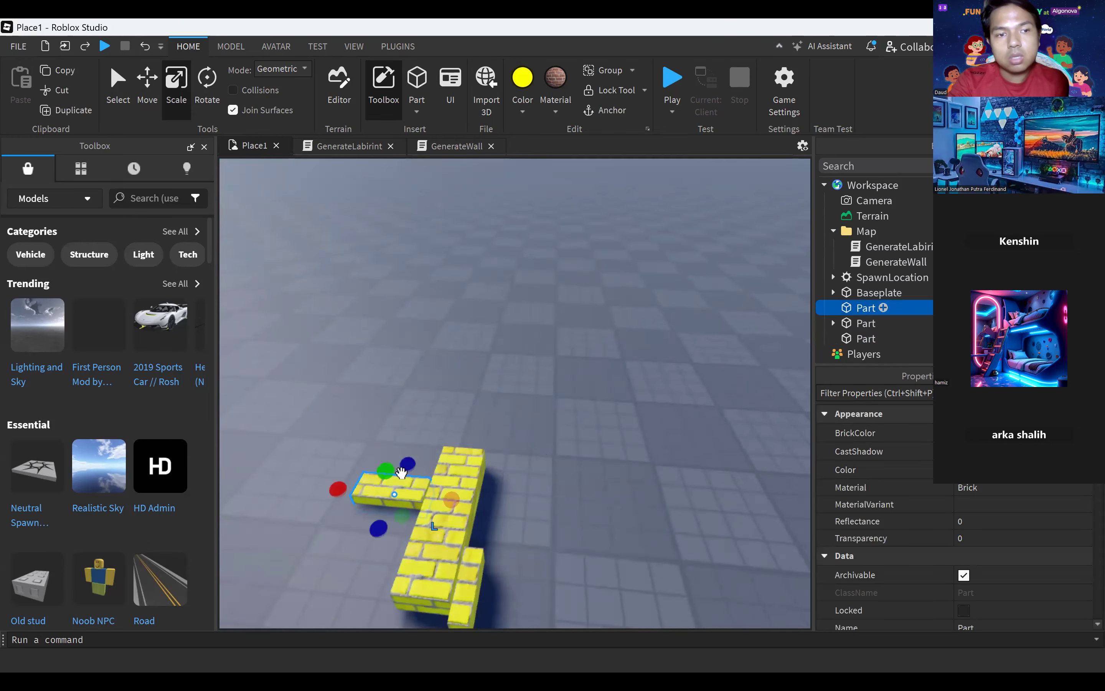
click(145, 89)
drag(373, 439, 370, 423)
click(461, 519)
drag(427, 459, 425, 473)
Nudge the long bar against the end of the narrow bar so the two parts line up.
key(a)
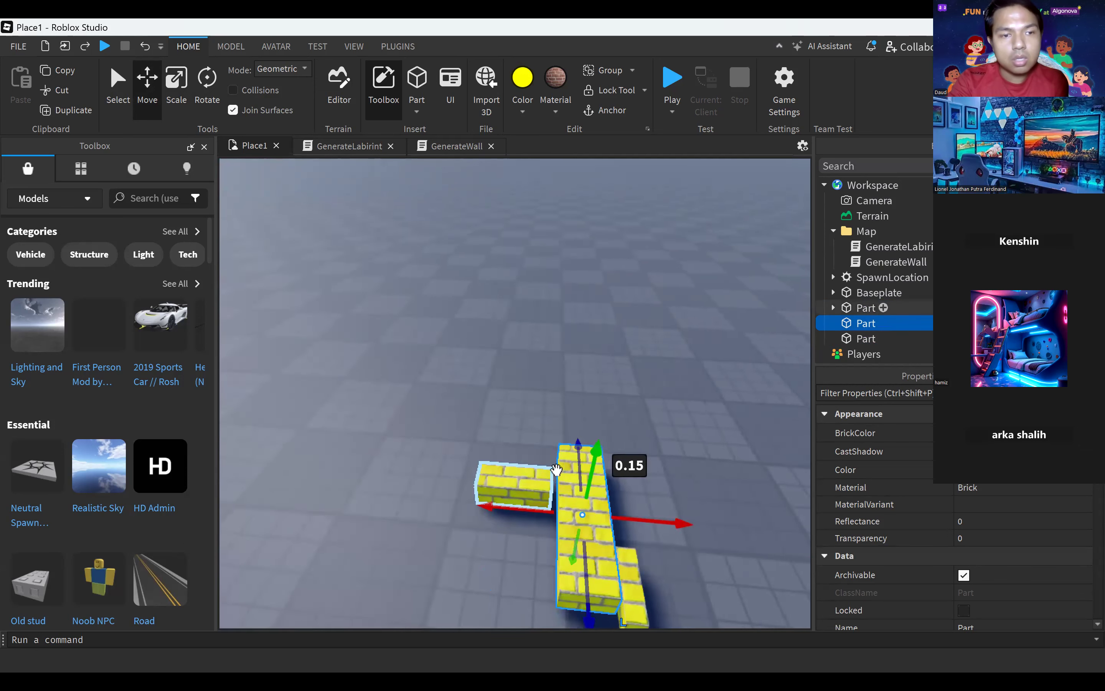
drag(560, 515, 553, 514)
right_drag(714, 387, 714, 397)
click(632, 476)
drag(586, 491, 577, 496)
click(684, 397)
right_drag(685, 398, 686, 398)
key(d)
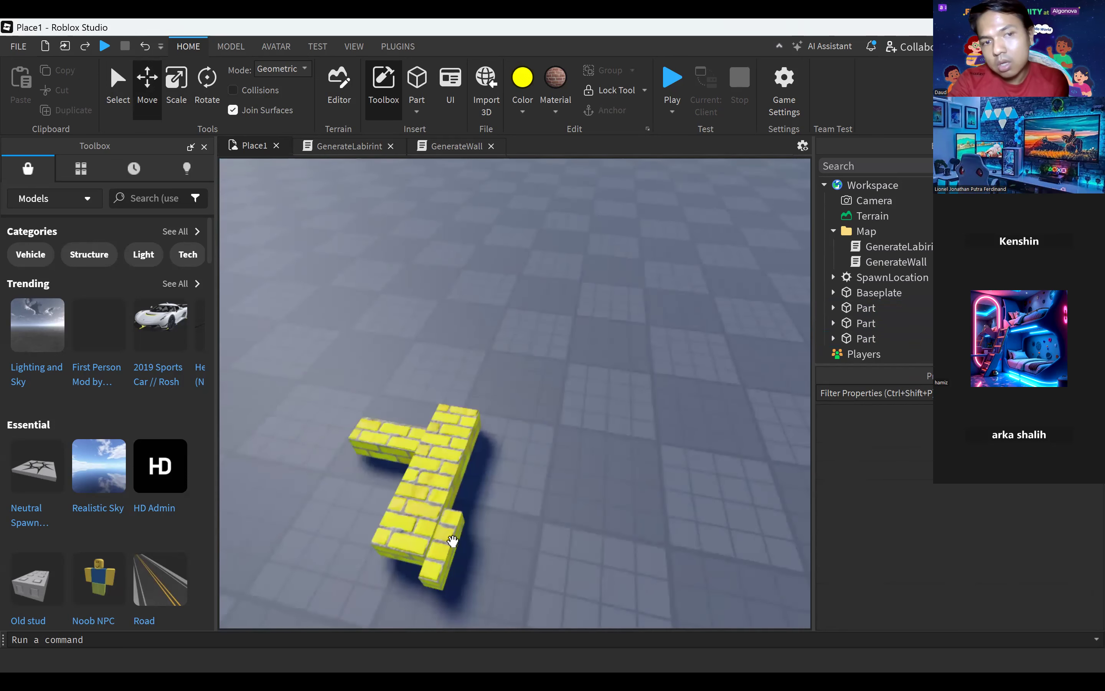
Move the small third part vertically by about 0.115 studs to align it with the long bar.
click(452, 539)
drag(428, 527, 427, 525)
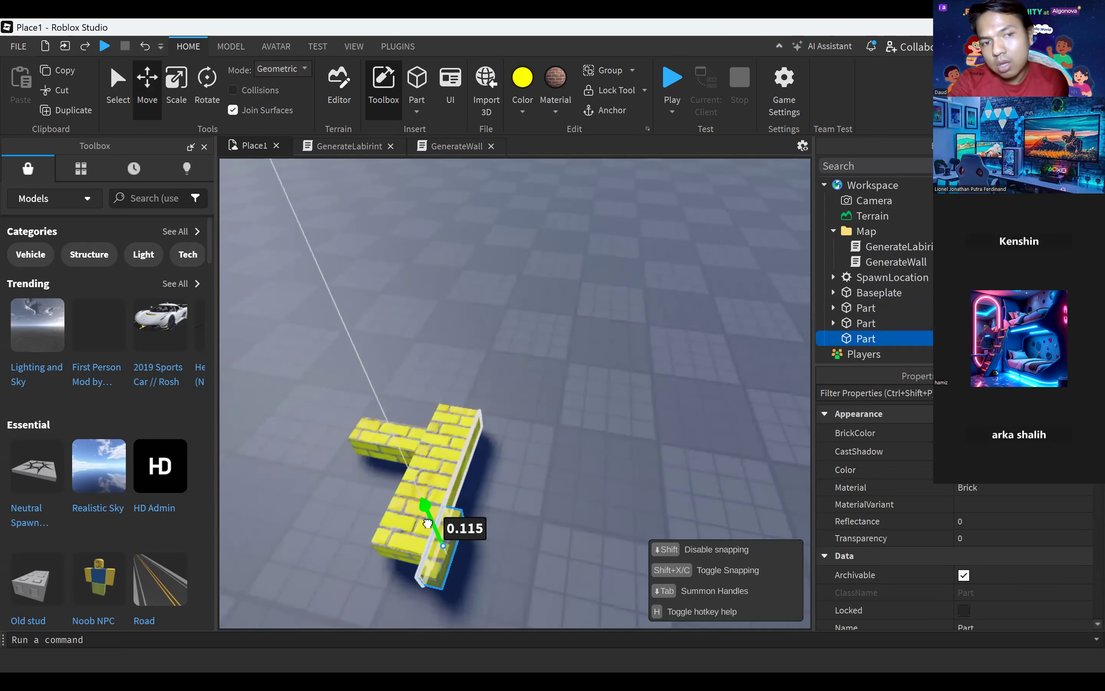
click(516, 416)
key(a)
Colour the narrow bar orange-brown and give it the Cobblestone material.
click(536, 427)
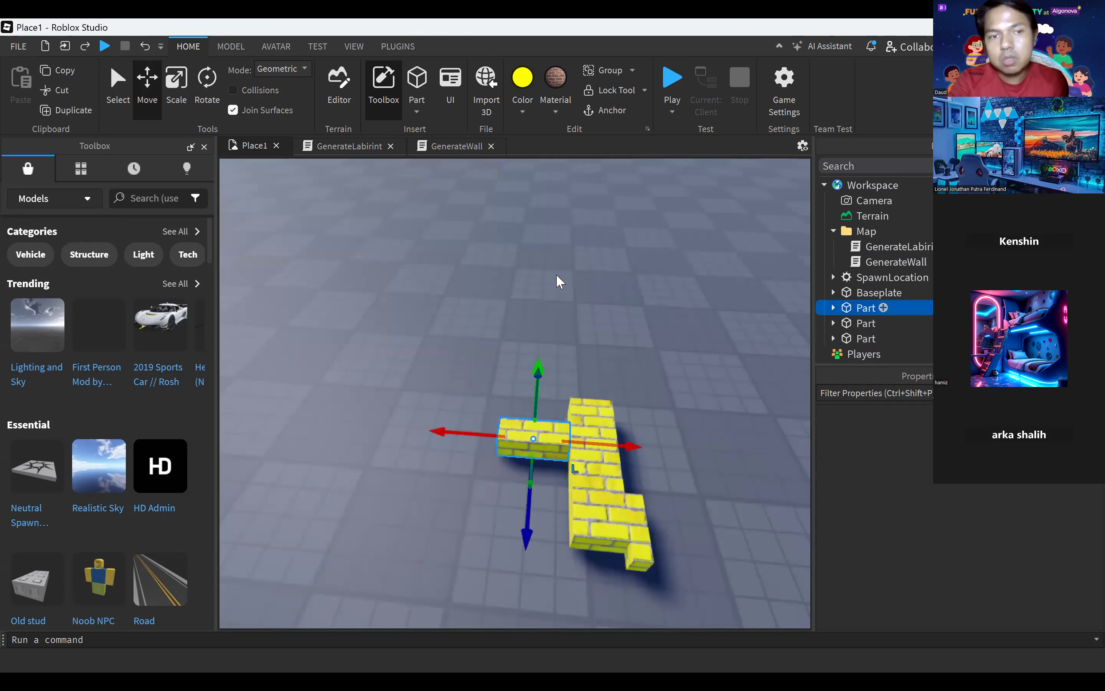
click(523, 110)
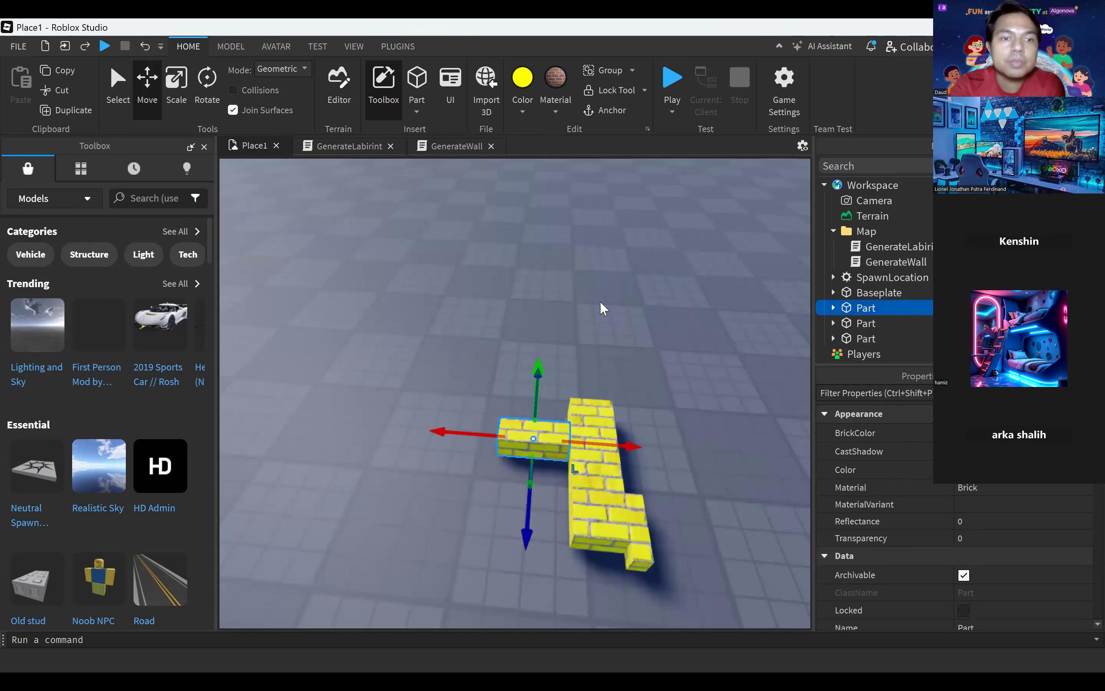
click(554, 309)
click(554, 111)
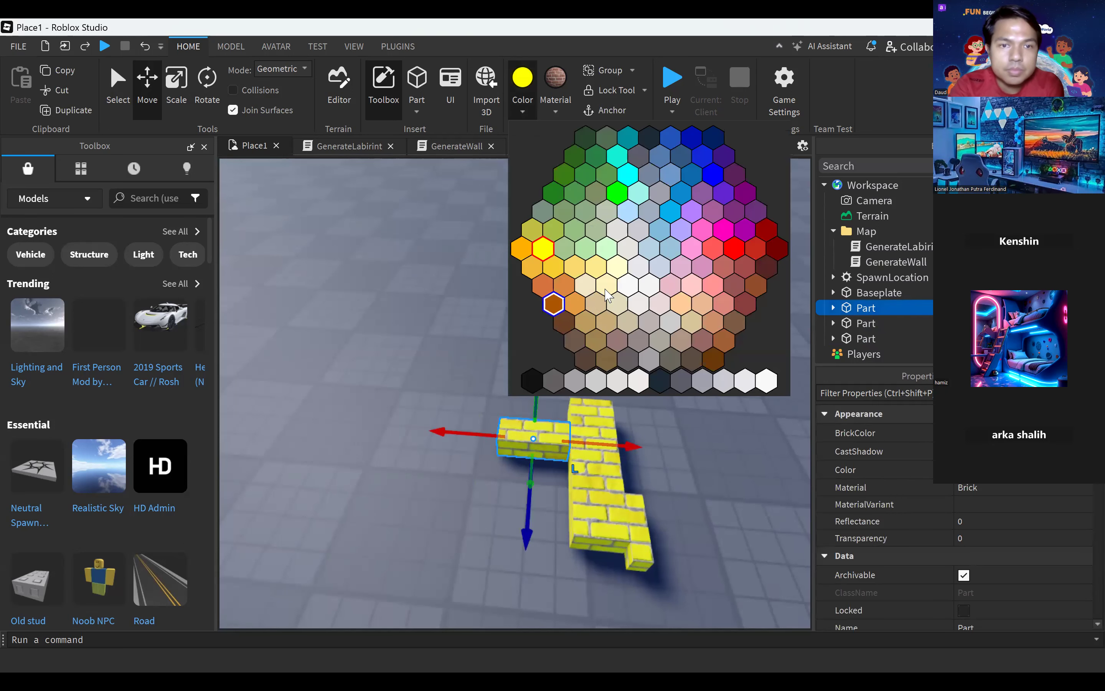
scroll(598, 289, down, 4)
scroll(621, 292, up, 4)
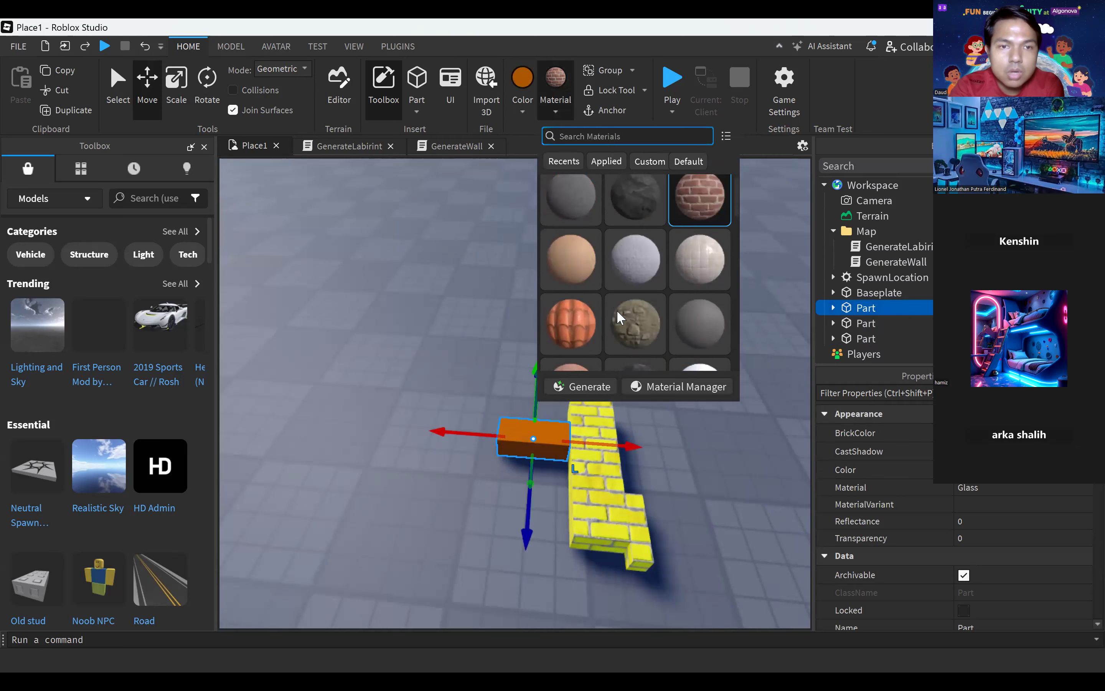
click(636, 325)
Colour the long bar bright green and give it the Leafy Grass material.
click(590, 425)
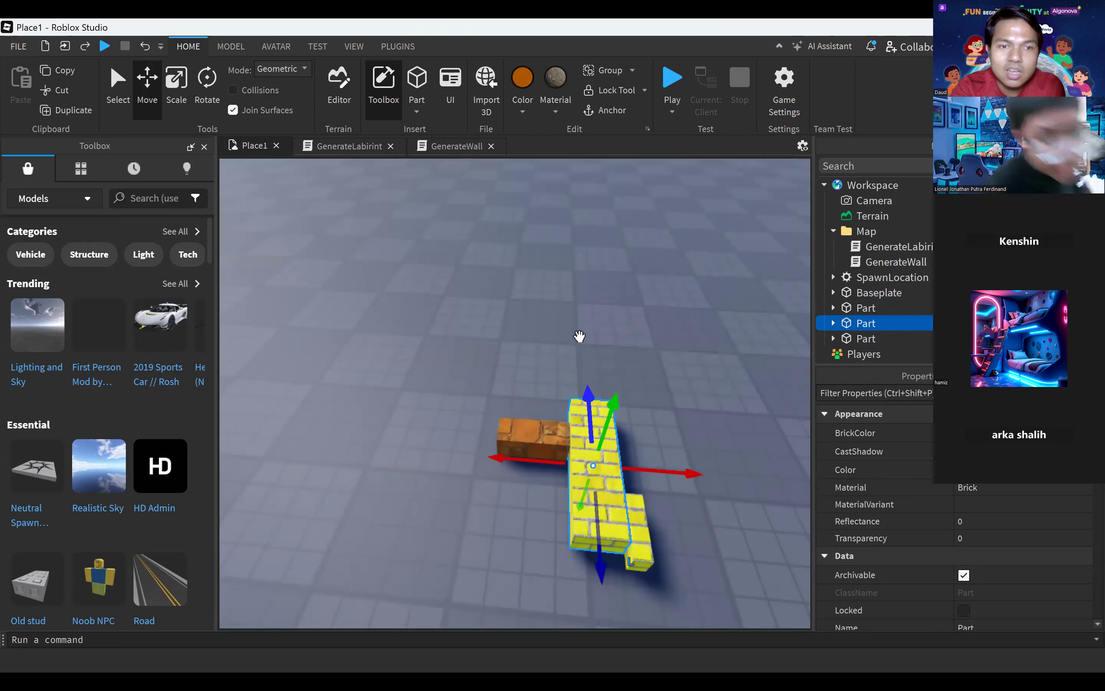
click(524, 105)
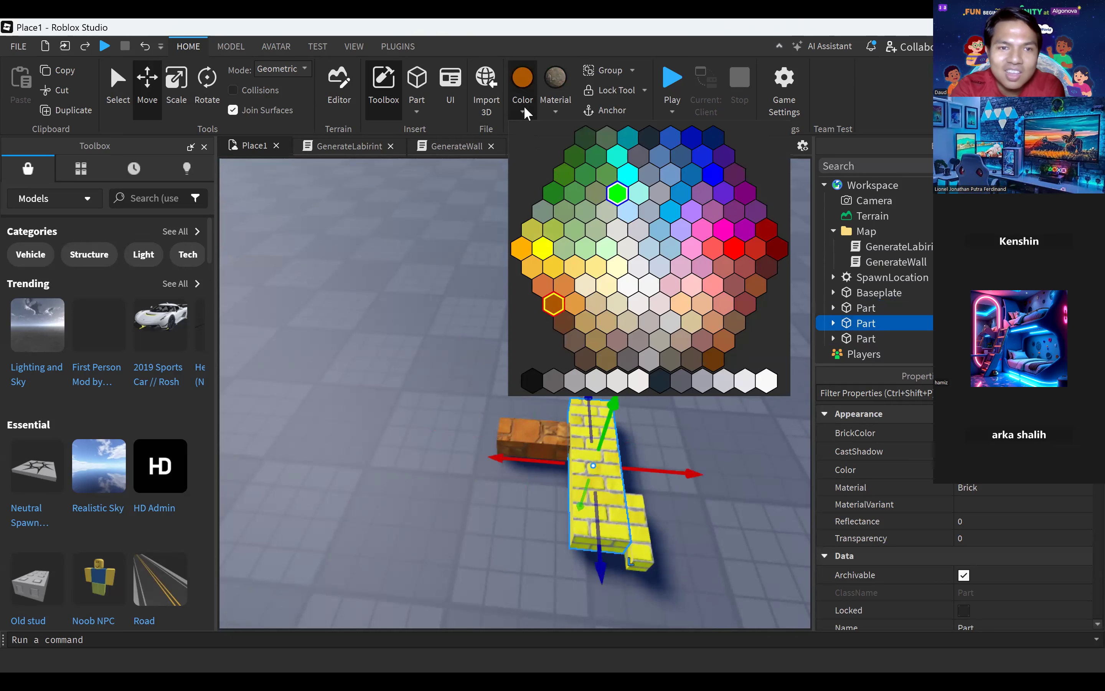
click(617, 194)
click(637, 520)
click(739, 418)
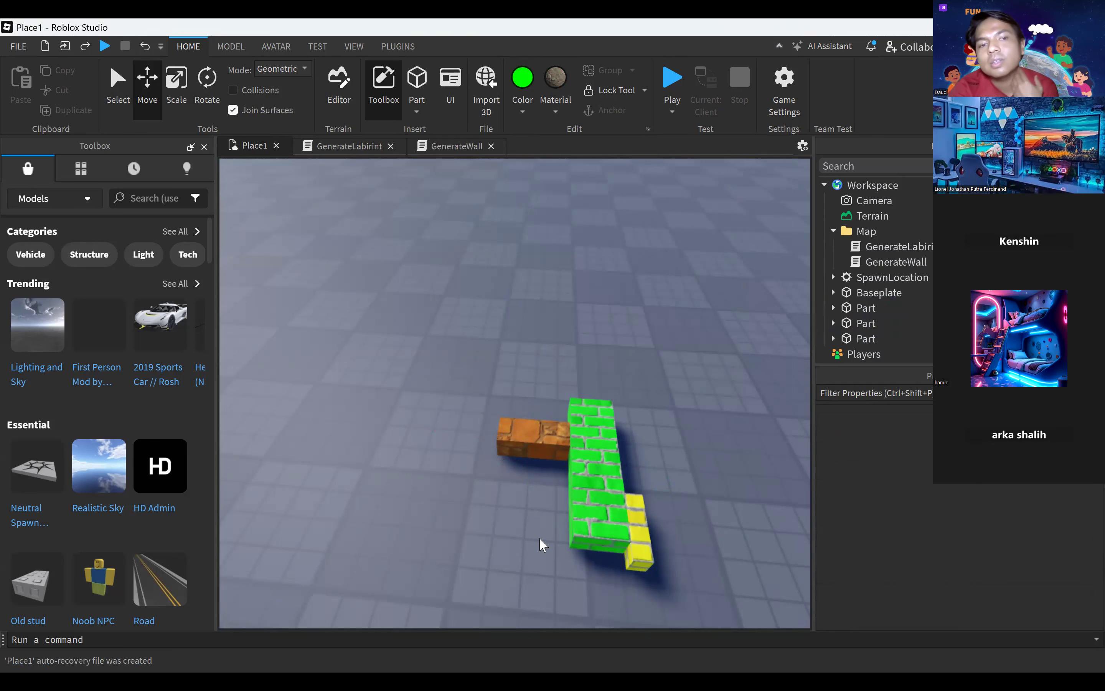
click(585, 484)
click(555, 86)
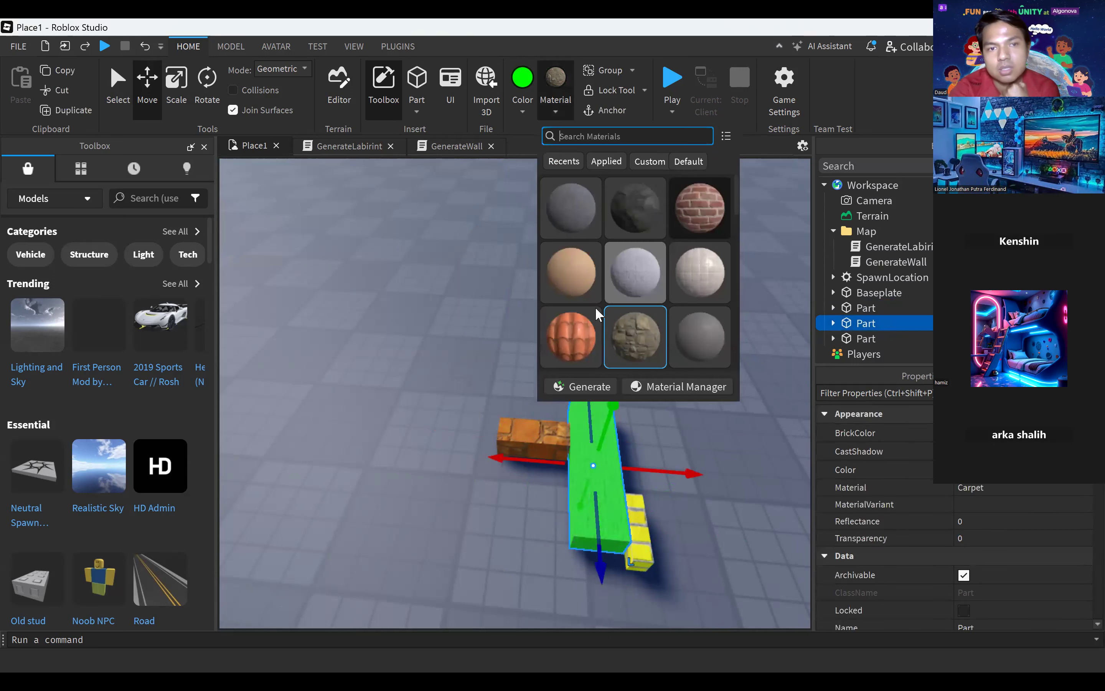
scroll(596, 306, down, 1)
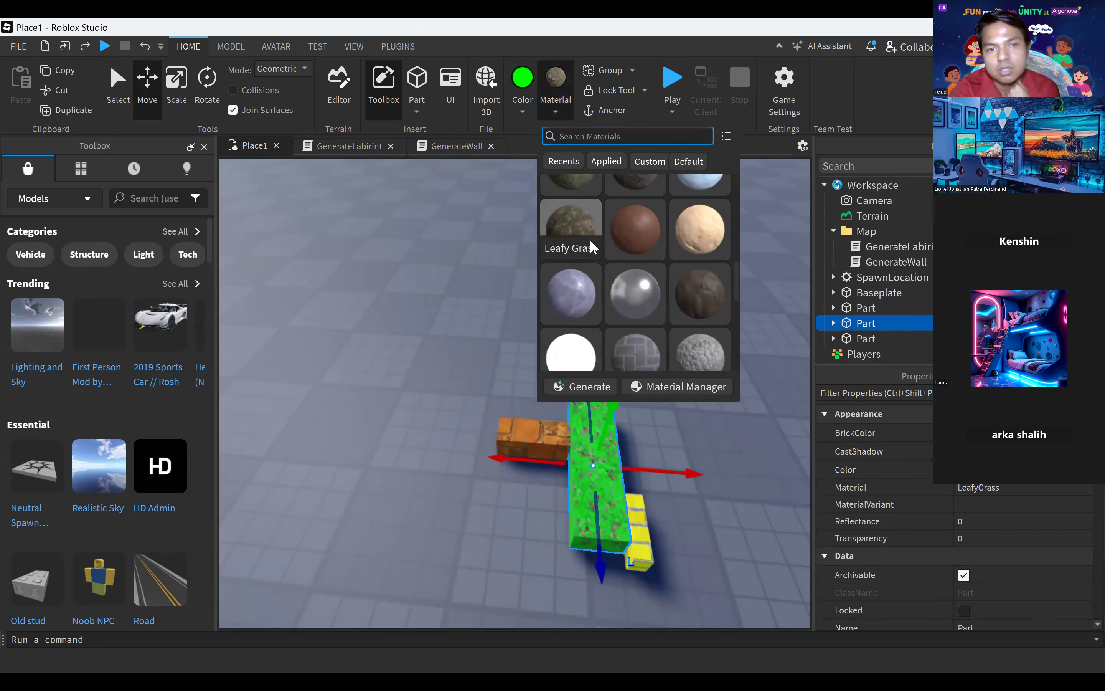
click(669, 528)
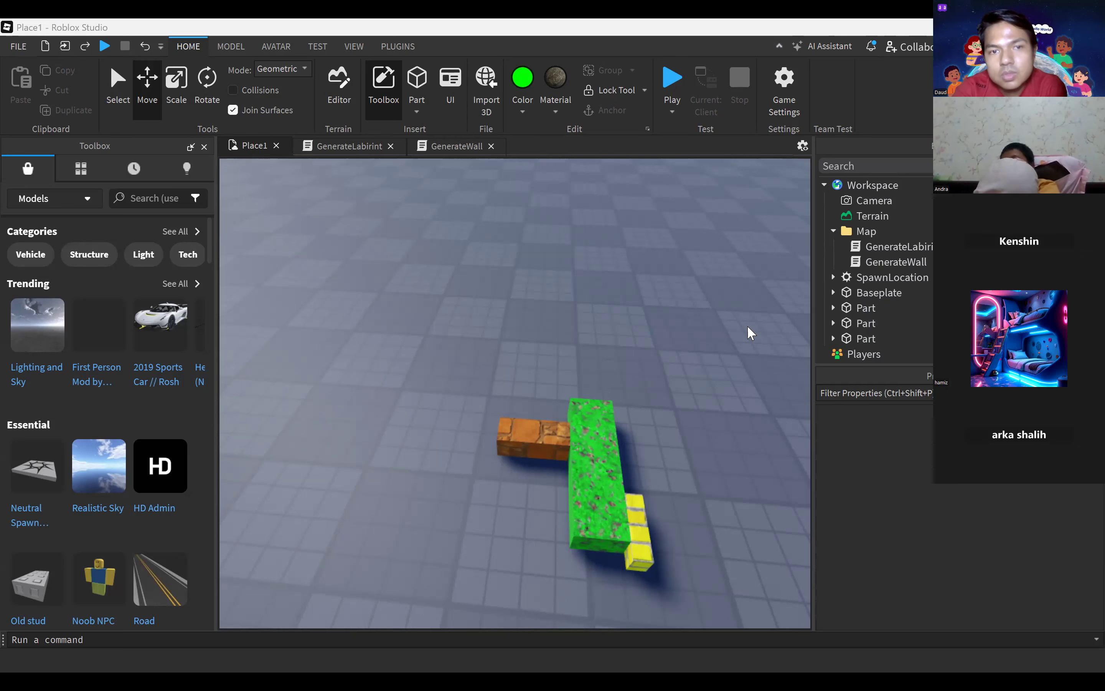
Rename the orange-brown cobblestone part as Handle.
click(867, 307)
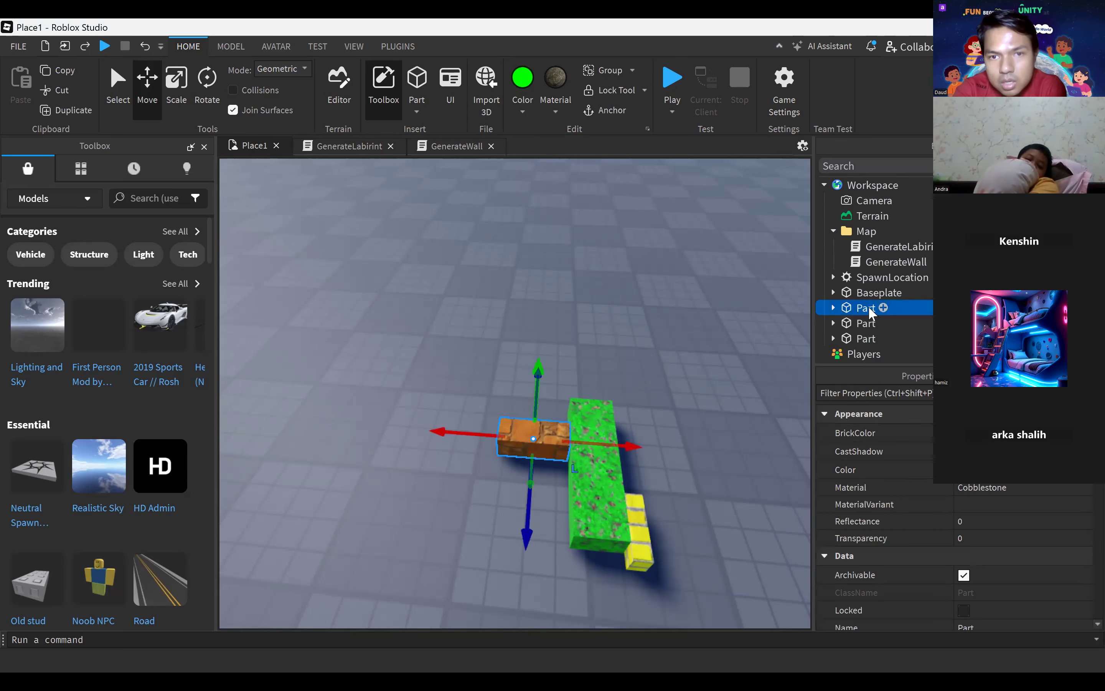
right_click(870, 311)
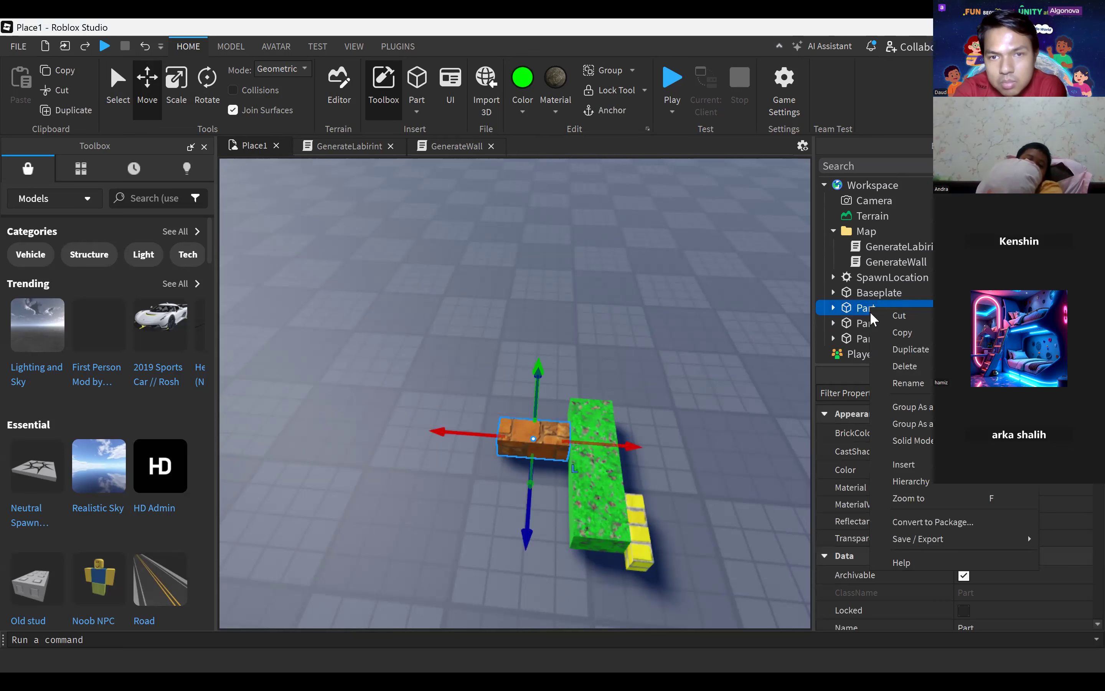
click(910, 386)
text(Handle)
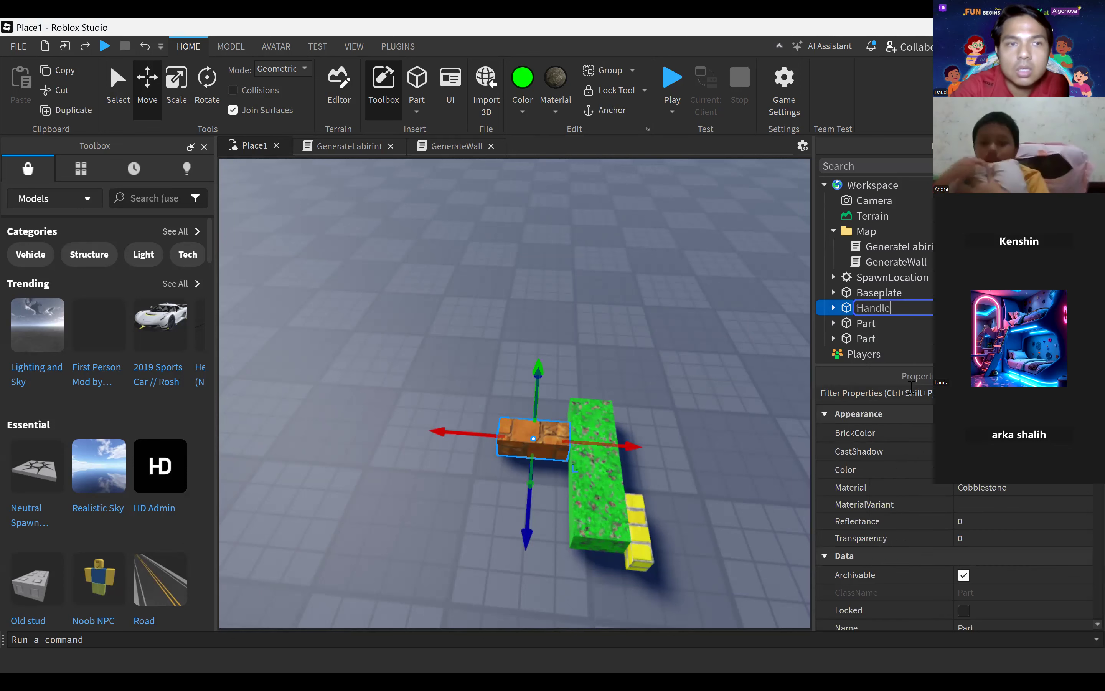
key(ctrl+a)
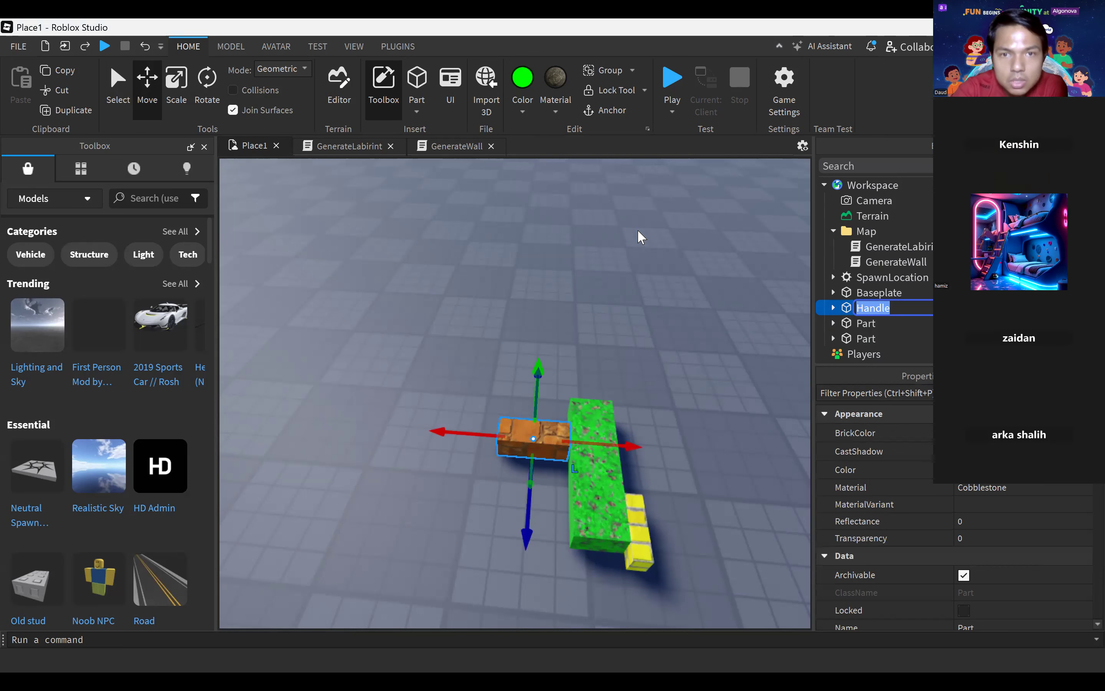
key(Return)
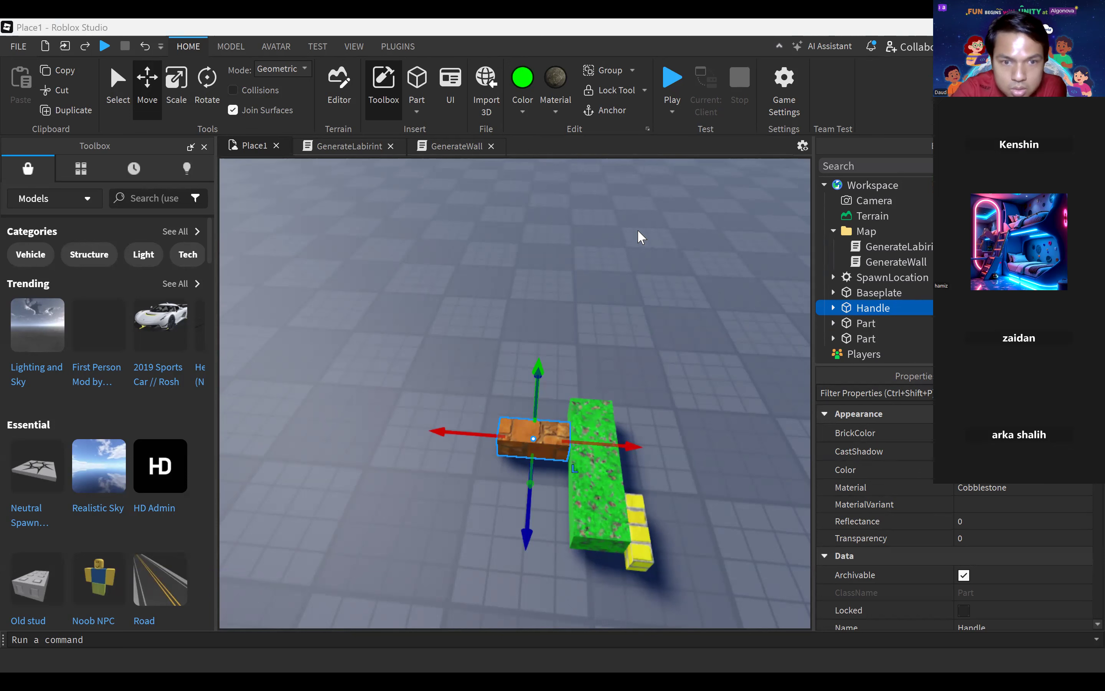
Rename the small yellow brick part as Scope.
right_click(872, 338)
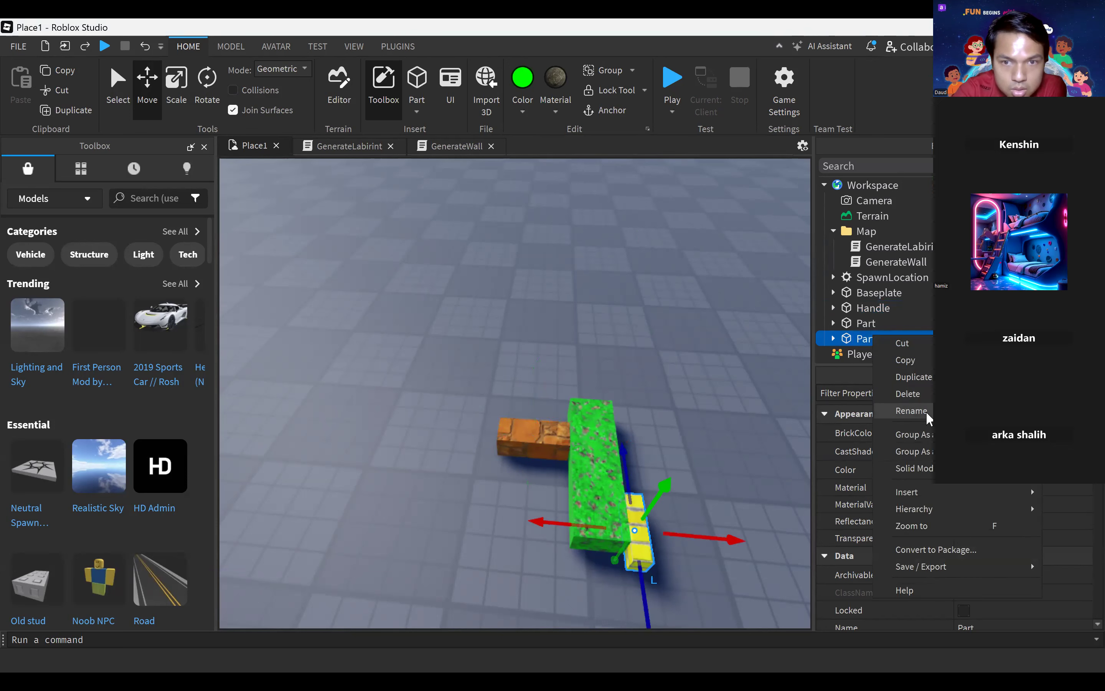
click(925, 410)
text(Scope)
key(ctrl+a)
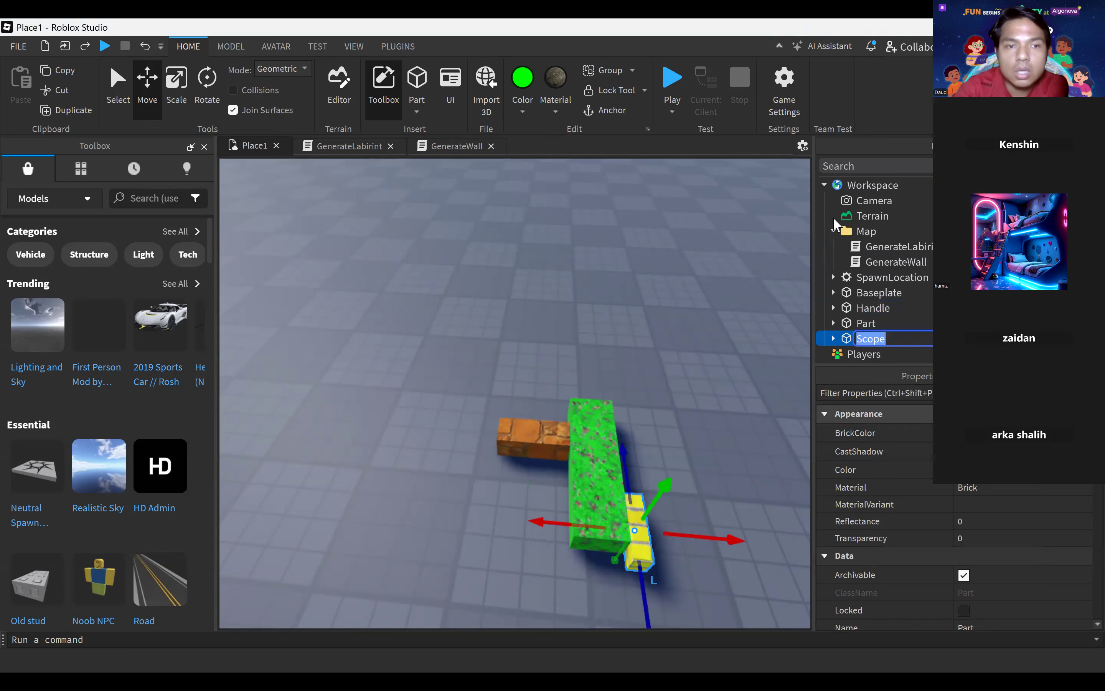
key(Return)
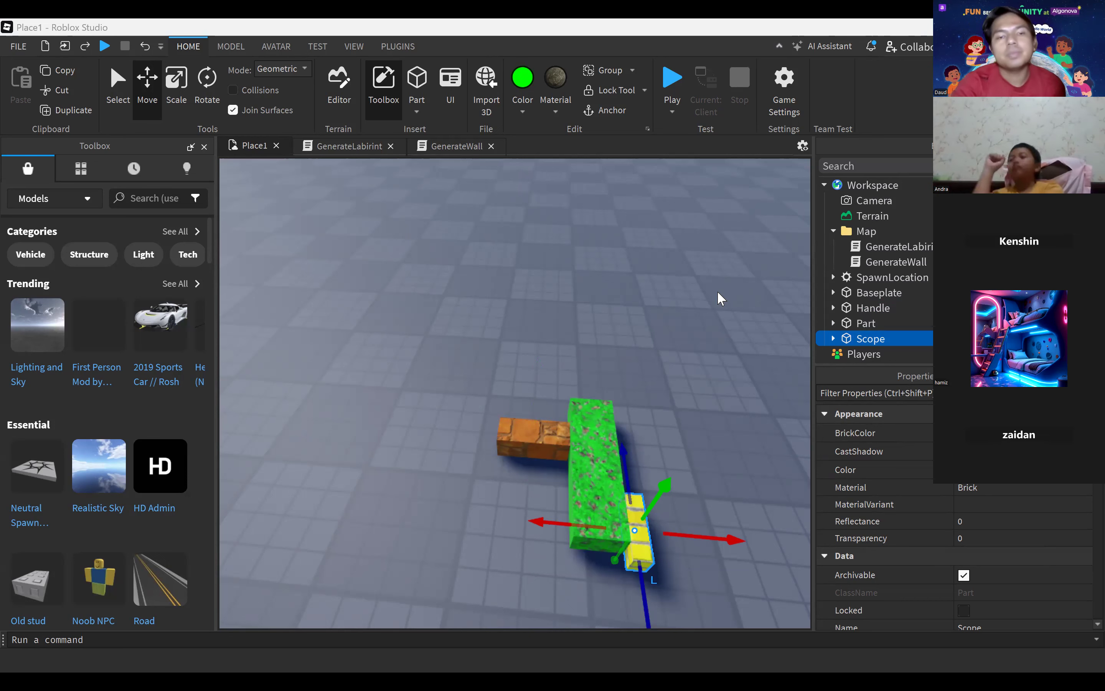
Insert a WeldConstraint into the Handle part.
click(538, 424)
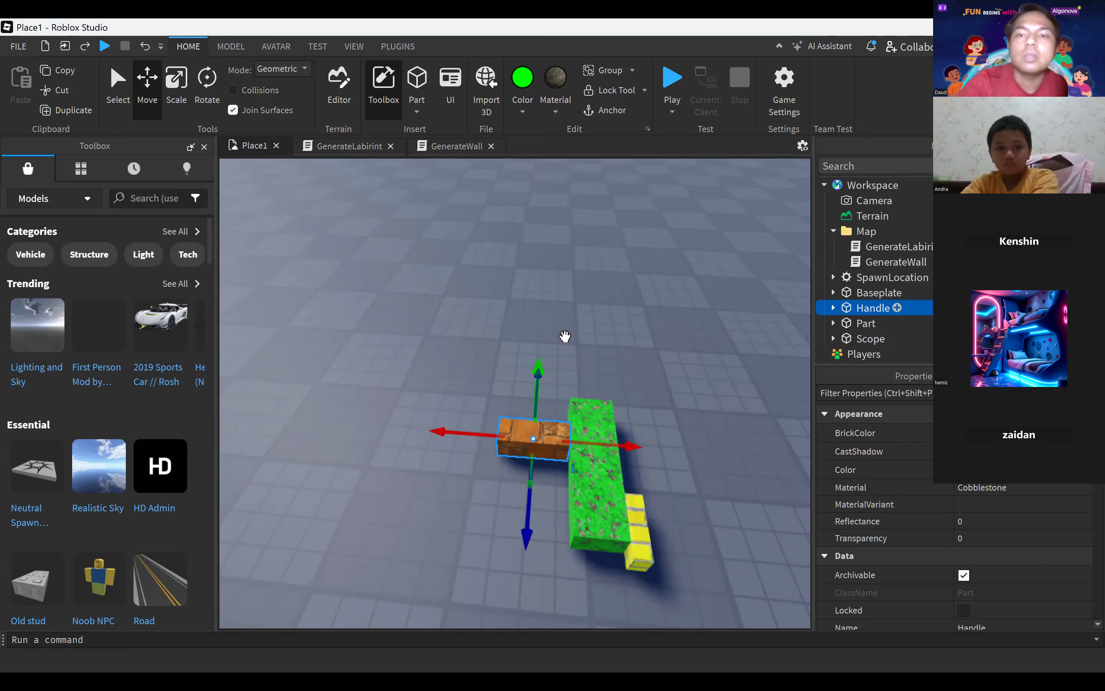
click(896, 308)
text(weld)
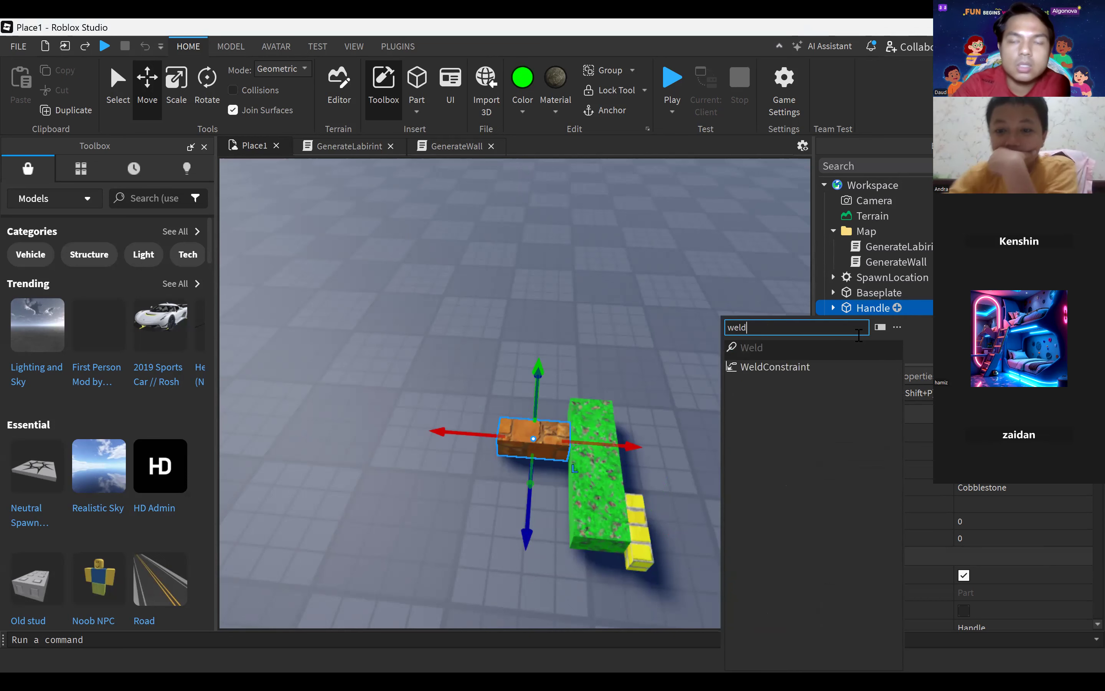
click(825, 360)
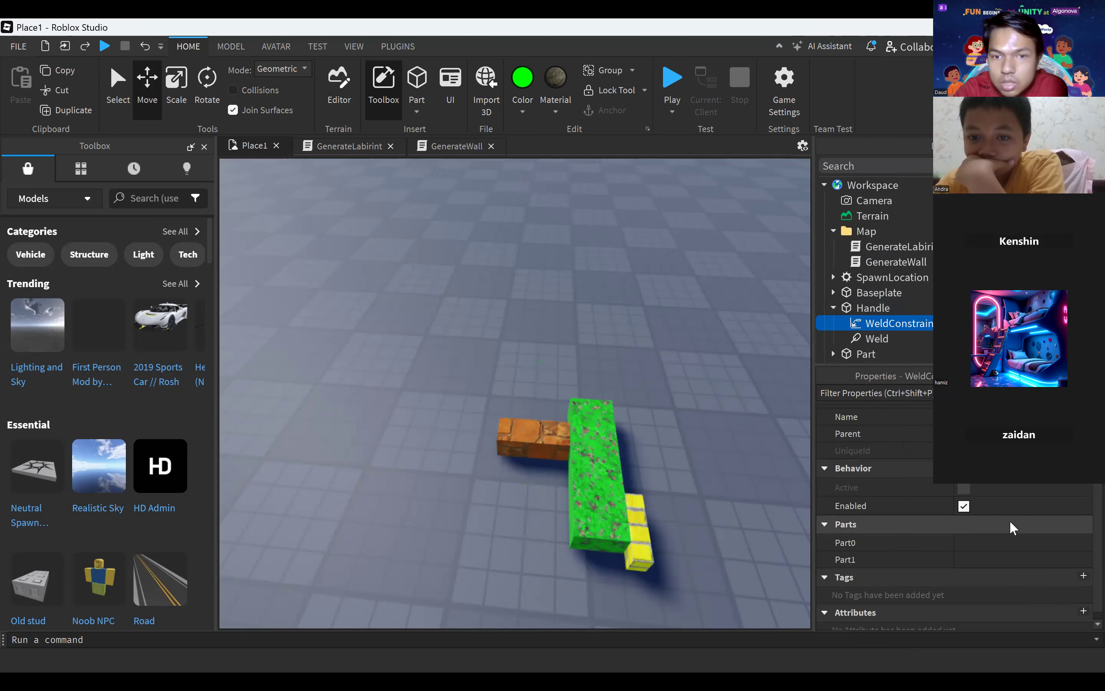
Set the Handle WeldConstraint's Part0 to Handle and its Part1 to the long green part.
click(1002, 542)
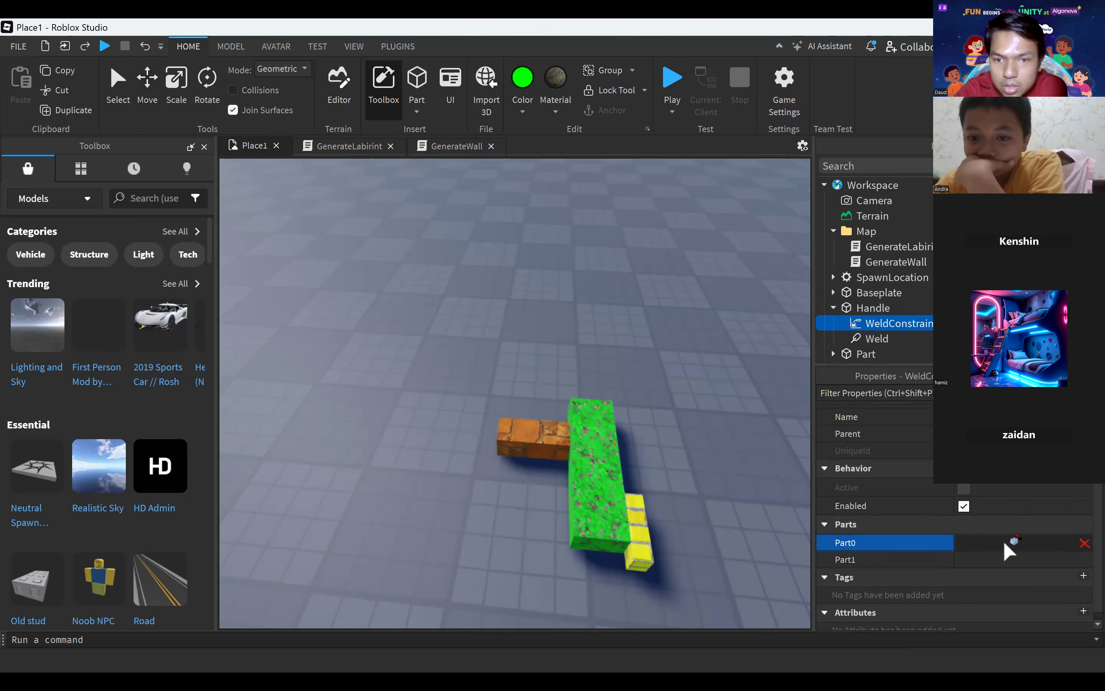
click(576, 459)
click(990, 561)
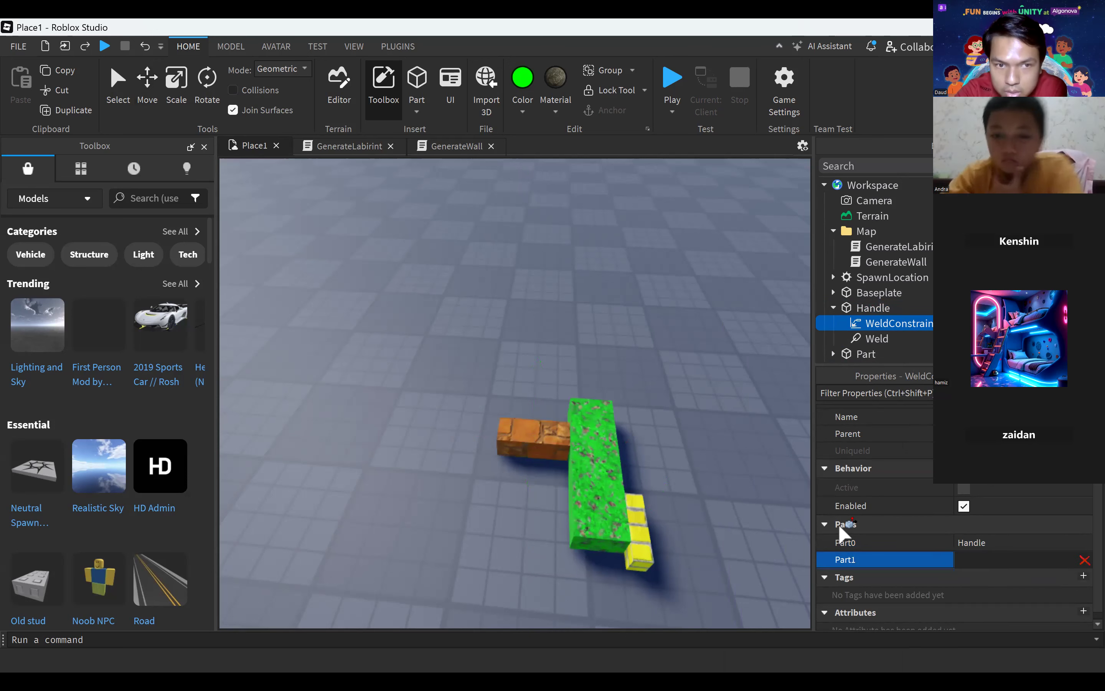
click(611, 463)
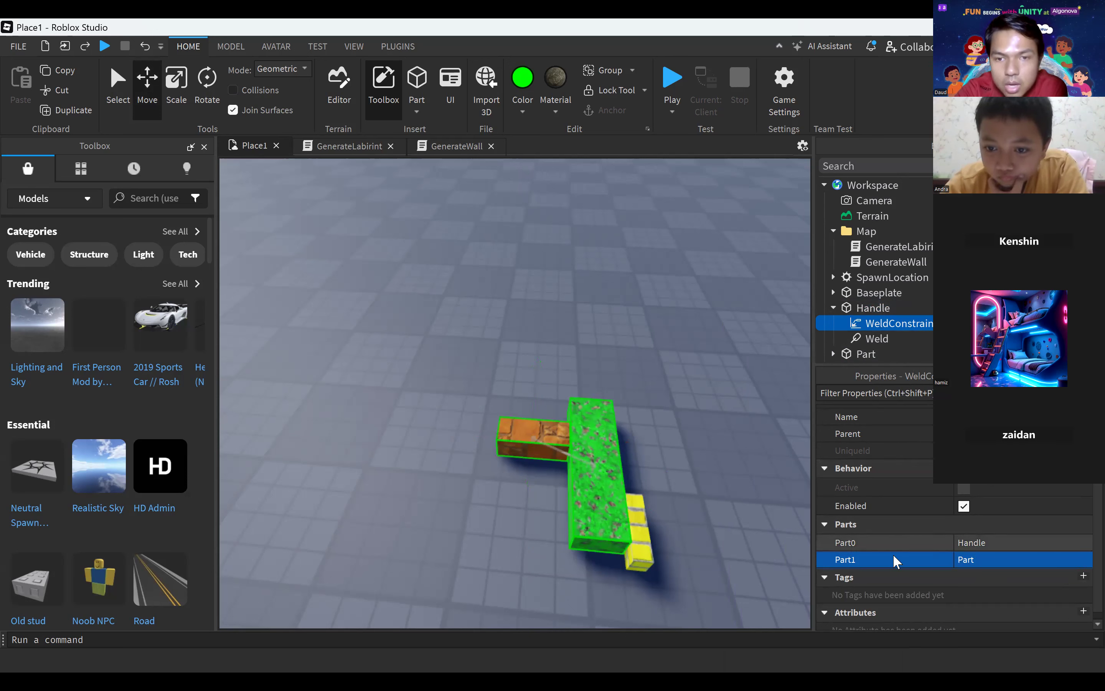
click(973, 539)
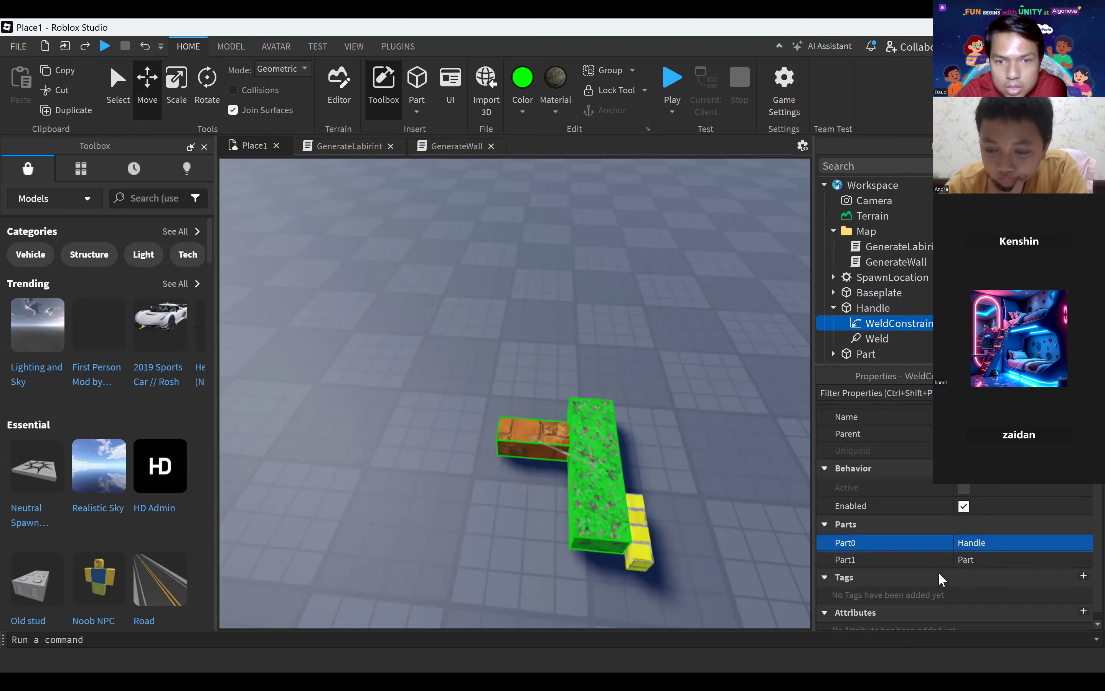
click(986, 560)
click(593, 457)
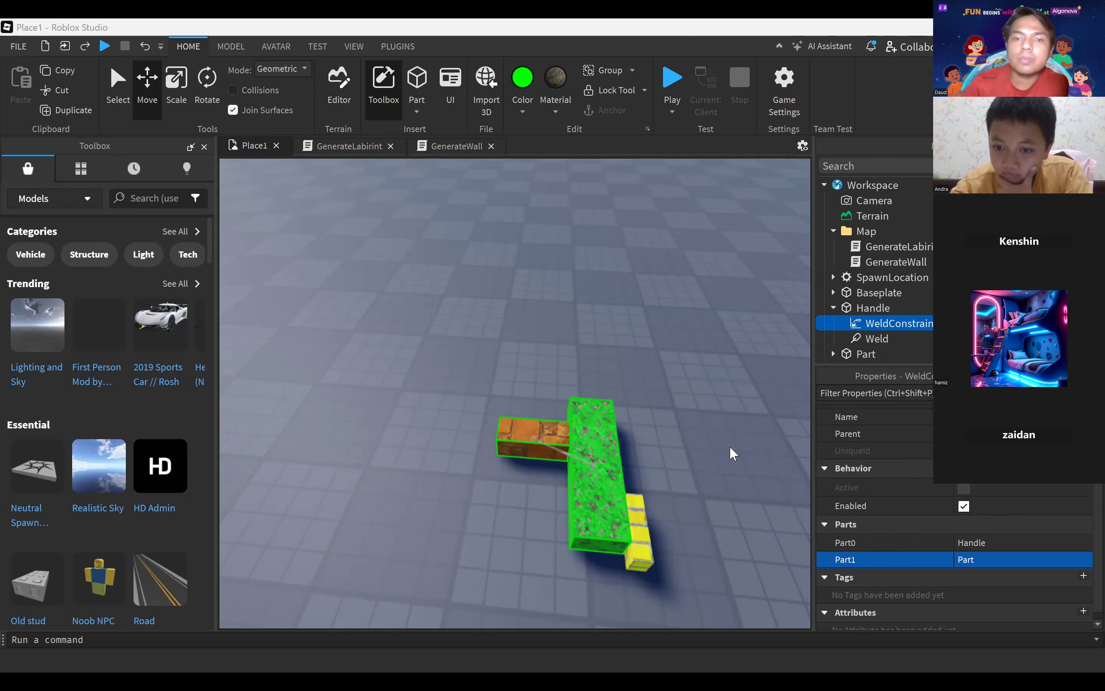
Insert a WeldConstraint into the long green part.
scroll(868, 315, down, 1)
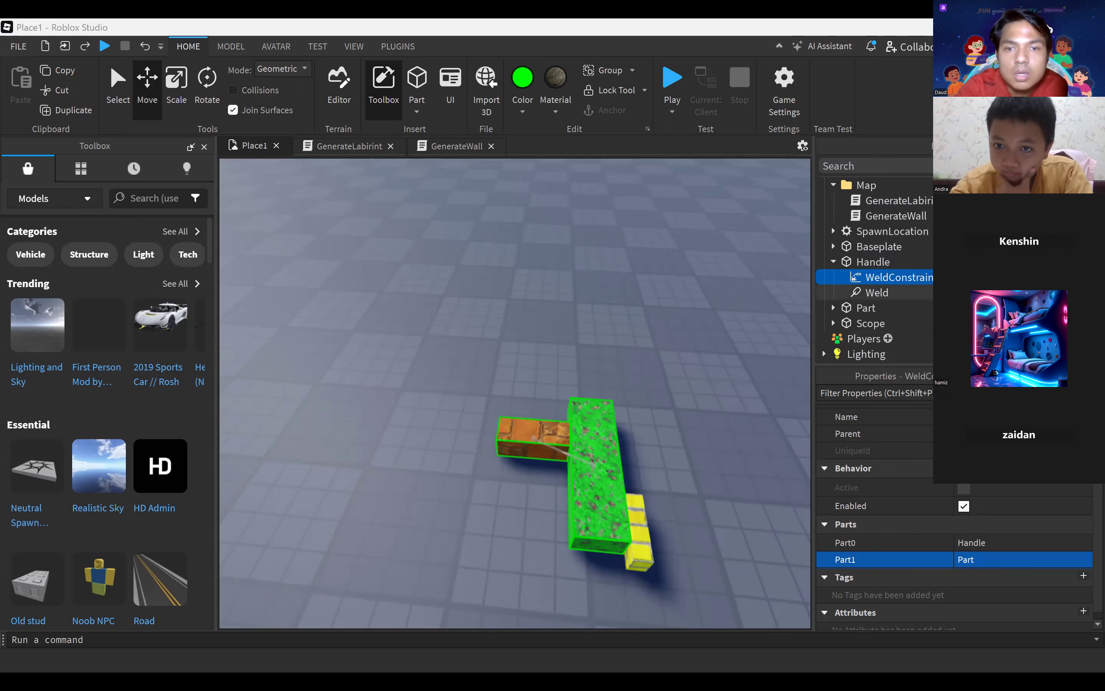
click(874, 305)
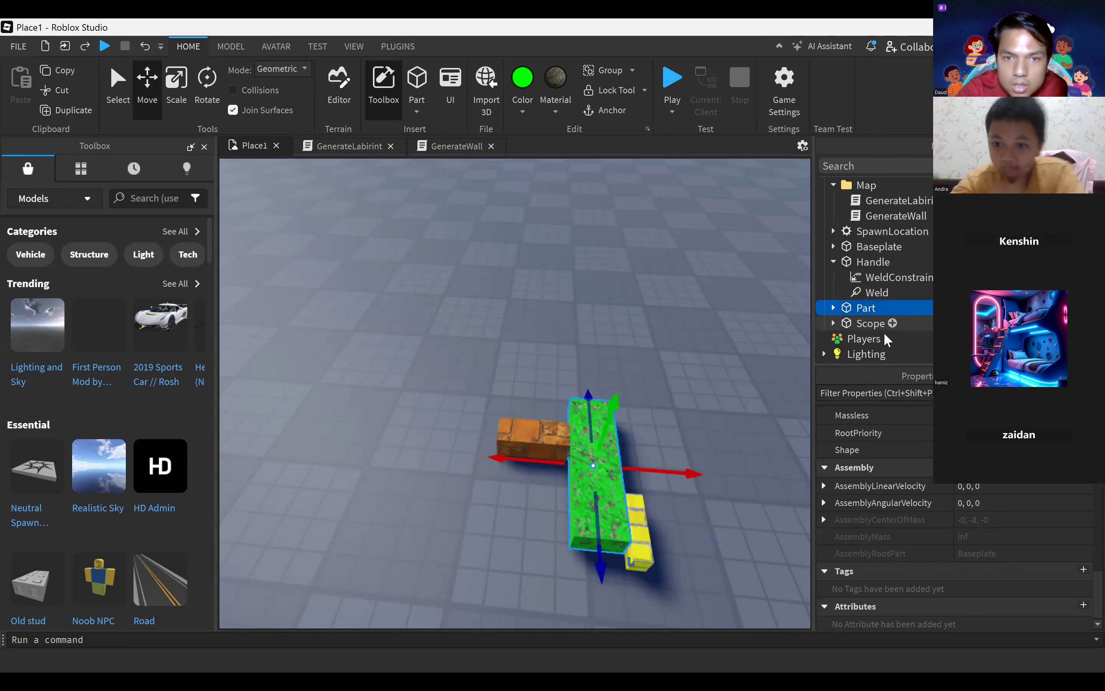
click(884, 308)
text(wel)
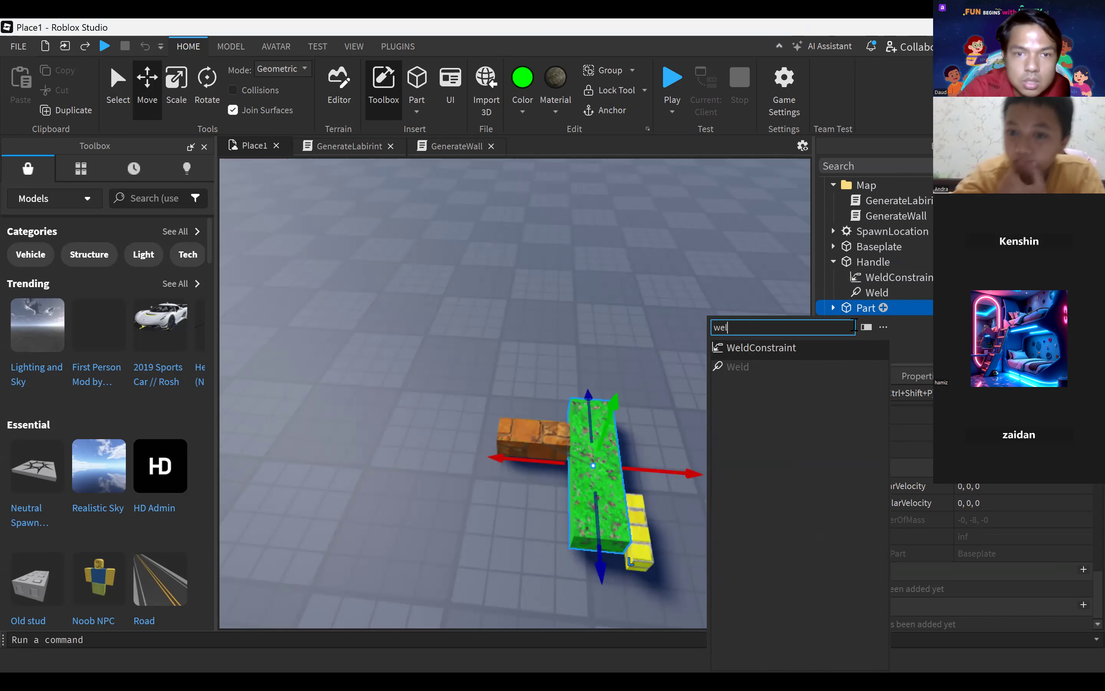
key(Return)
Set the green part's WeldConstraint so that Part0 is the green part and Part1 is Scope.
click(996, 534)
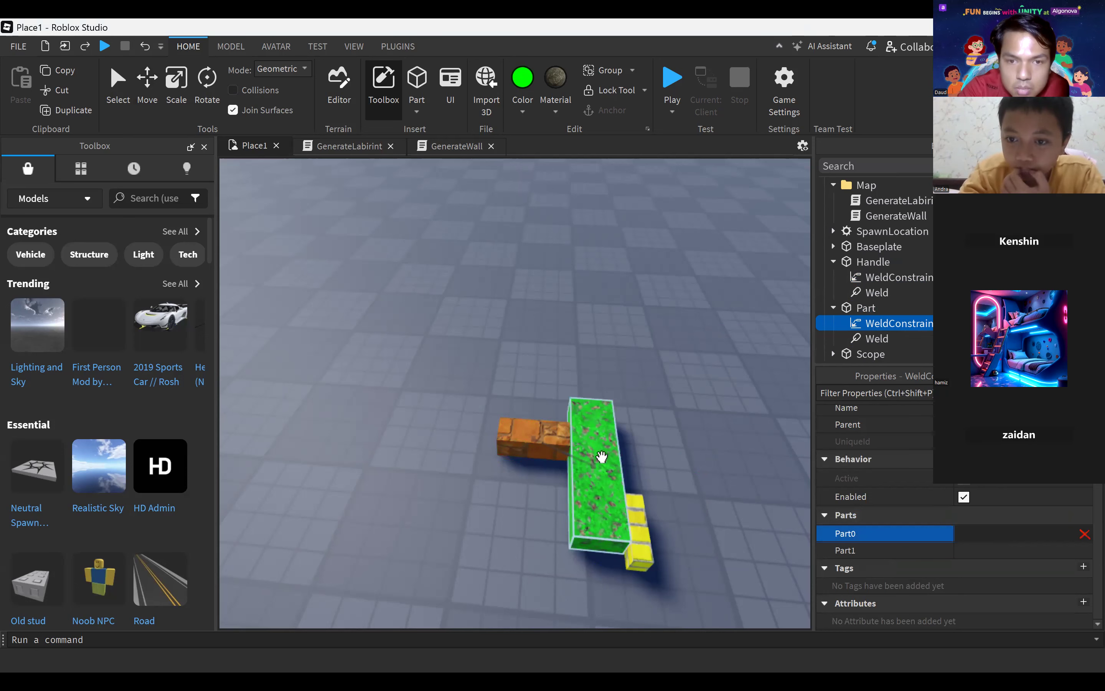
click(602, 457)
click(999, 549)
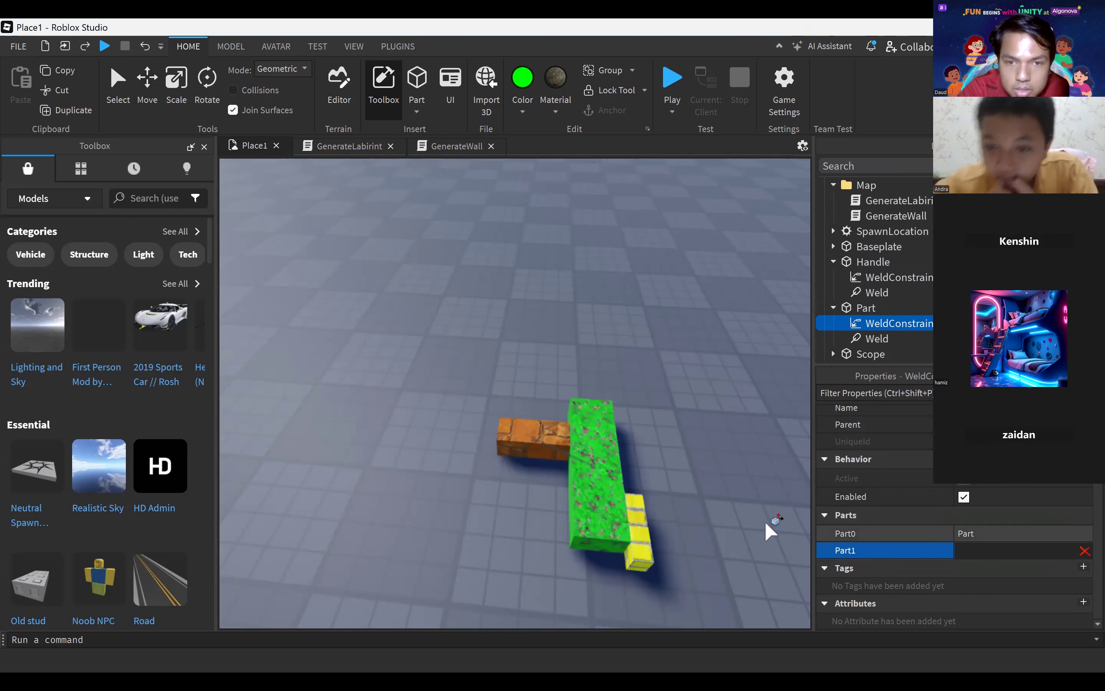
click(639, 525)
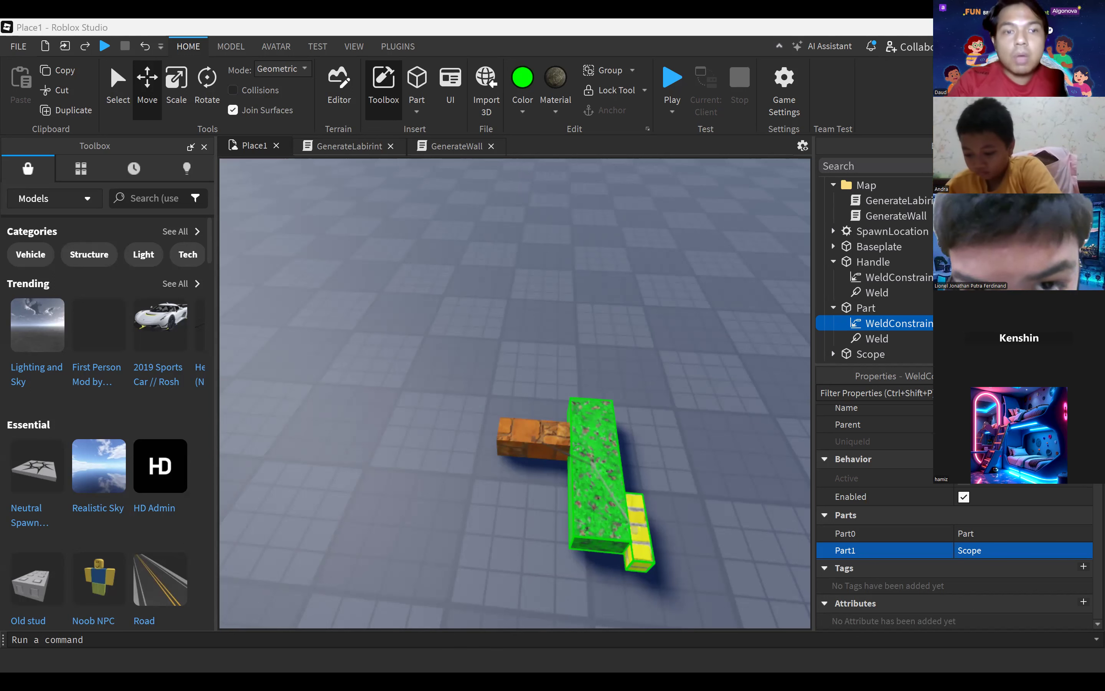
Insert a Tool object into the Workspace.
scroll(901, 183, up, 2)
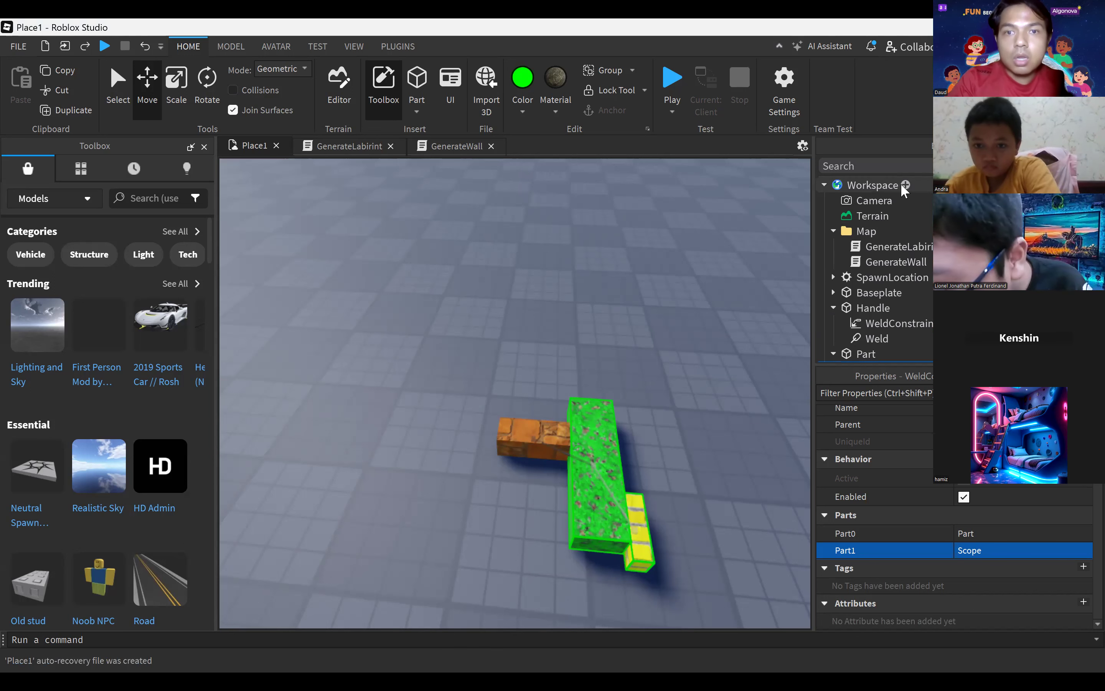
click(905, 185)
text(tool)
click(824, 224)
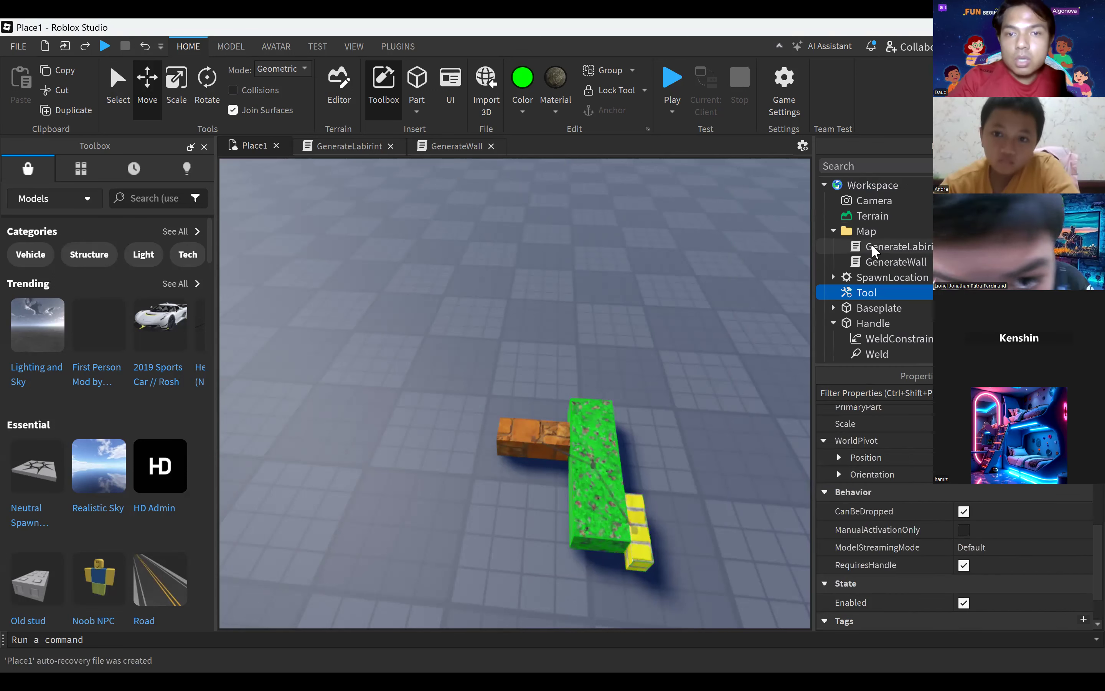
Move the Handle, the green Part and the Scope into the Tool.
scroll(891, 297, down, 3)
drag(875, 277, 872, 200)
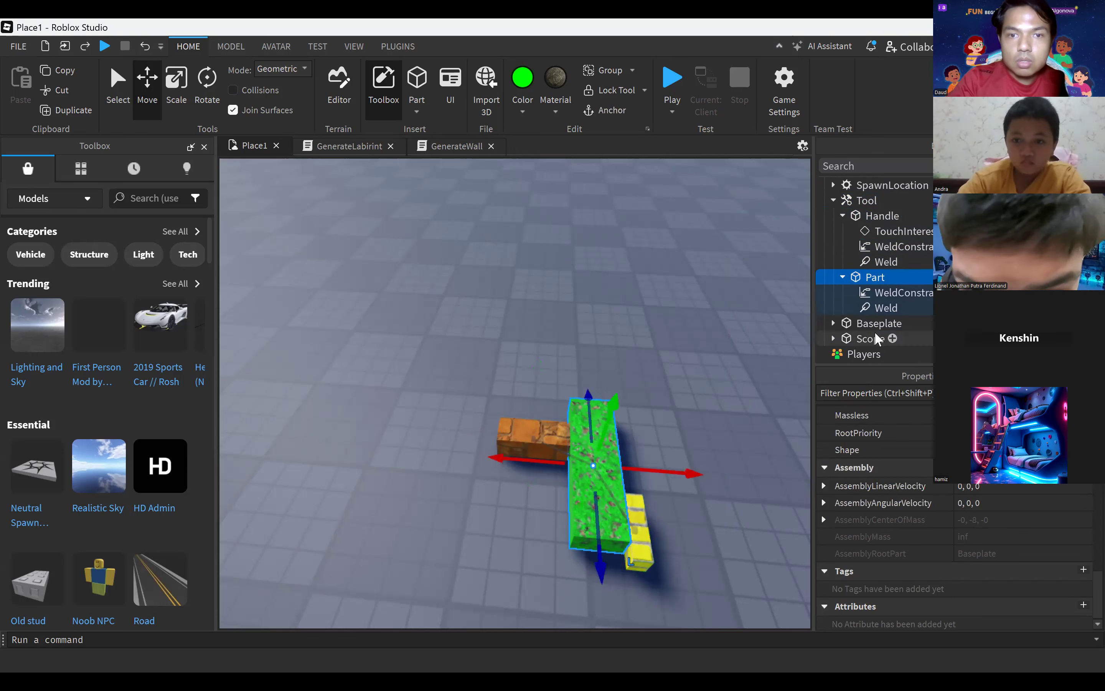
click(874, 334)
drag(891, 263, 874, 201)
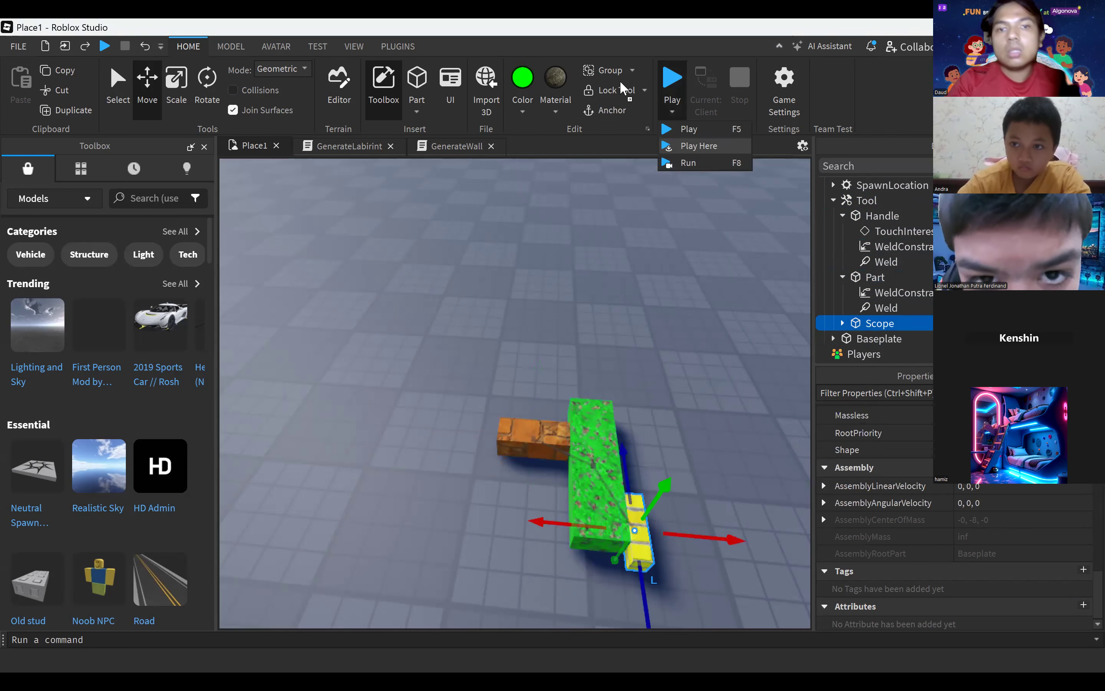
Playtest from the current camera location, walk the character through the maze to the spawn pad, and stop the test.
click(699, 146)
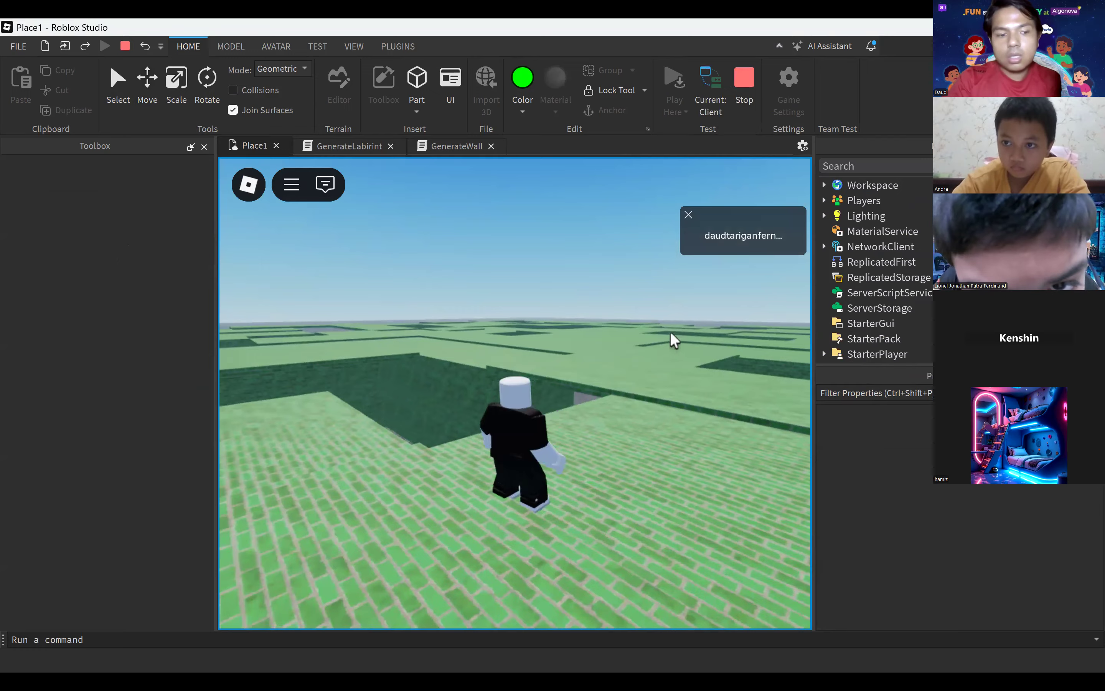
key(w)
right_drag(669, 331, 669, 305)
key(w)
key(w)
key(w)
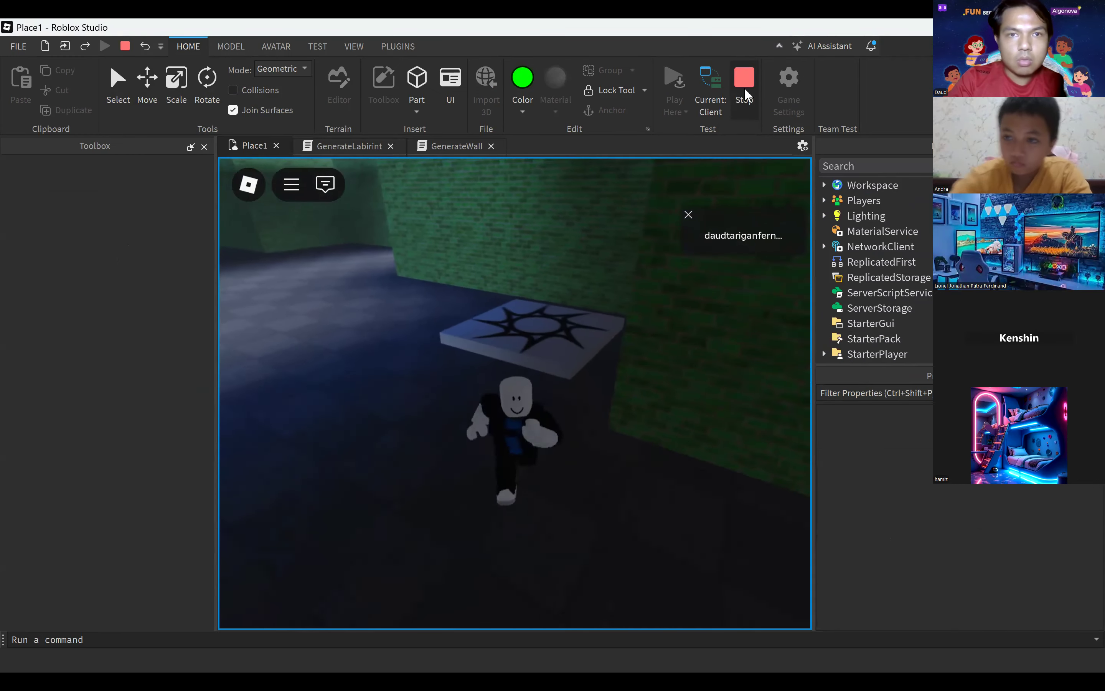
click(749, 87)
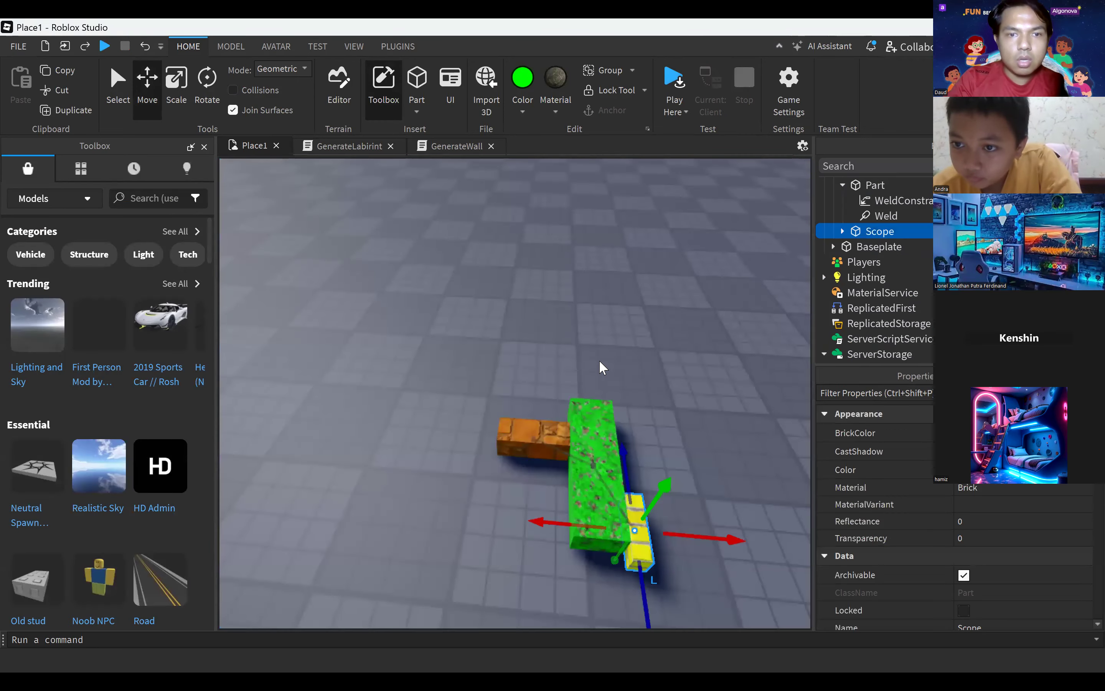
Select the whole weapon Tool and move it onto the spawn pad.
mouse_move(600, 361)
right_down()
mouse_move(591, 353)
mouse_move(593, 364)
mouse_move(684, 367)
mouse_move(619, 437)
right_up()
drag(350, 413, 587, 576)
drag(466, 424, 574, 203)
Playtest at the spawn pad, pick up the weapon and walk around with it, then stop the test.
click(676, 90)
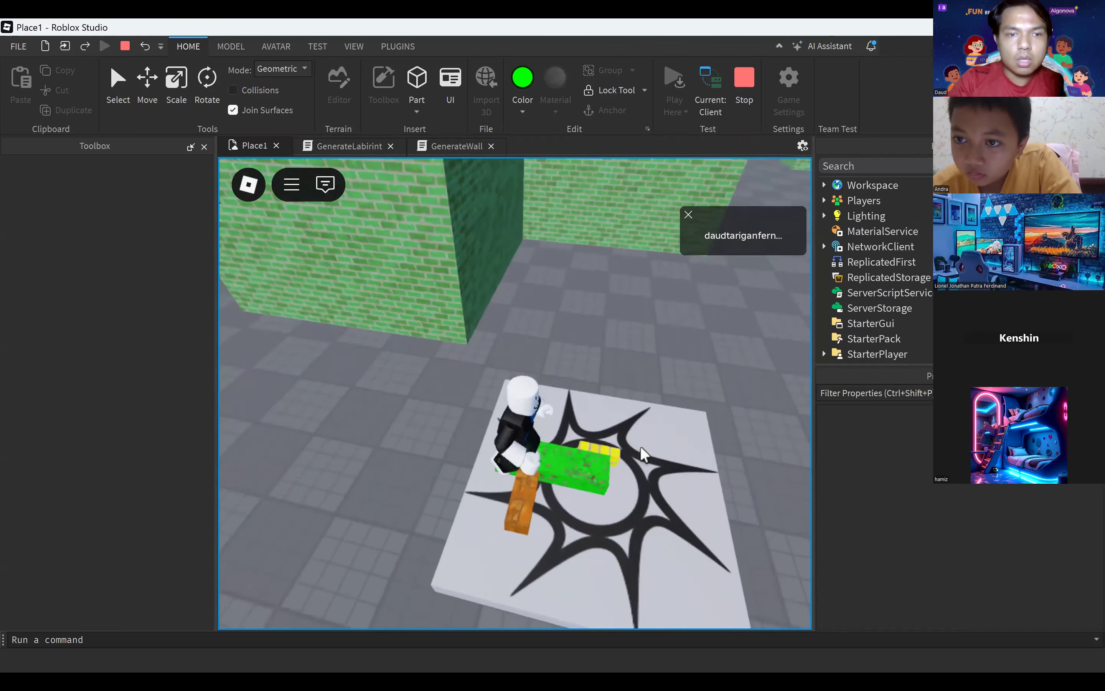
key(s)
key(w)
right_drag(643, 444, 644, 442)
key(w)
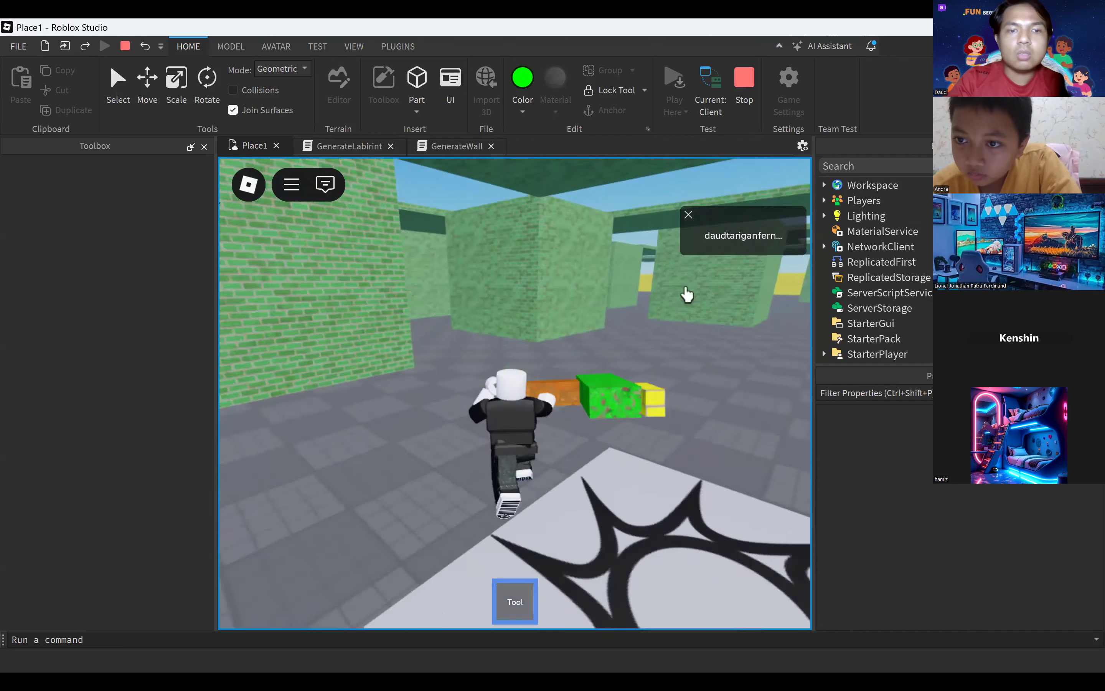
key(w)
click(745, 77)
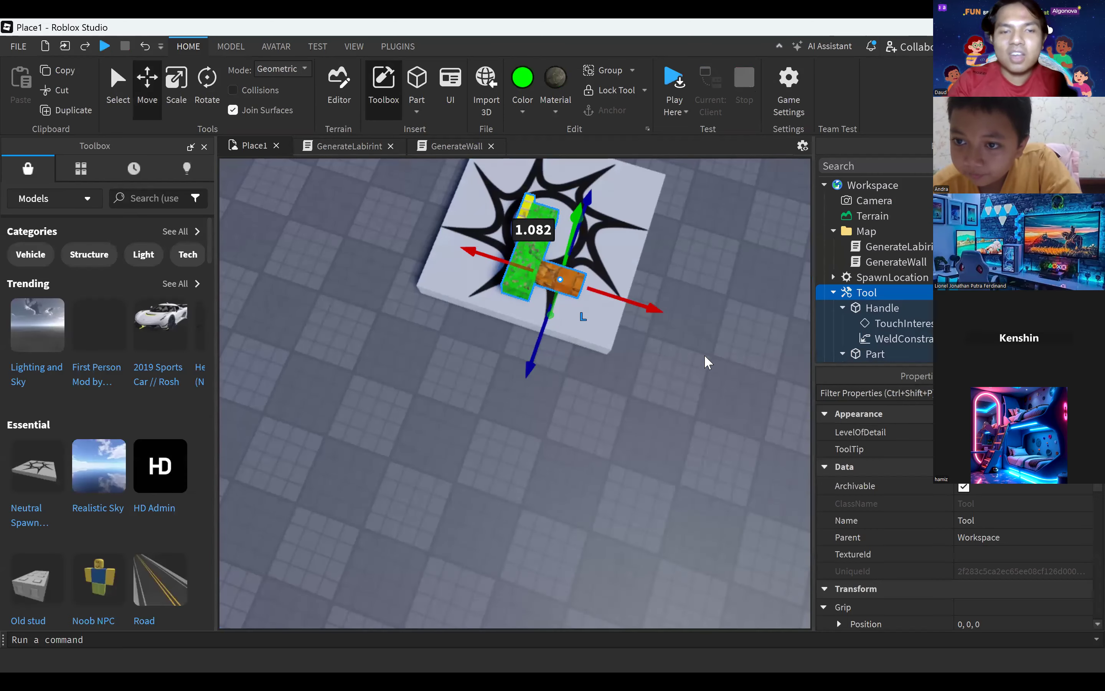
Scale the whole weapon Tool down to a smaller size on the spawn pad.
key(ctrl+3)
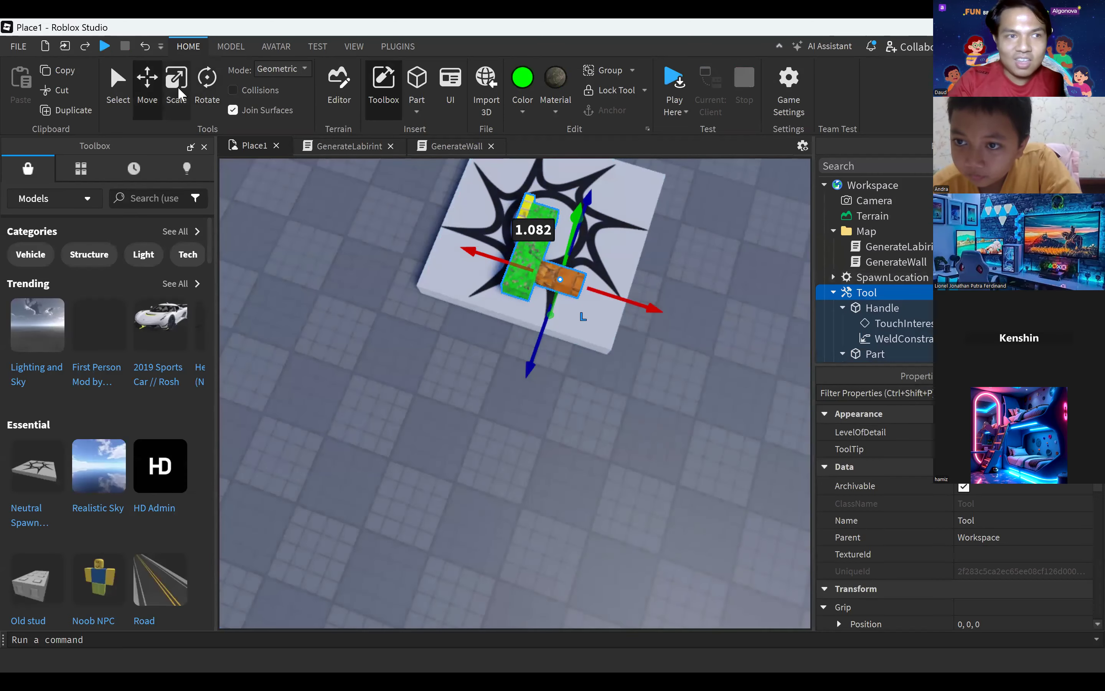
drag(483, 252, 536, 270)
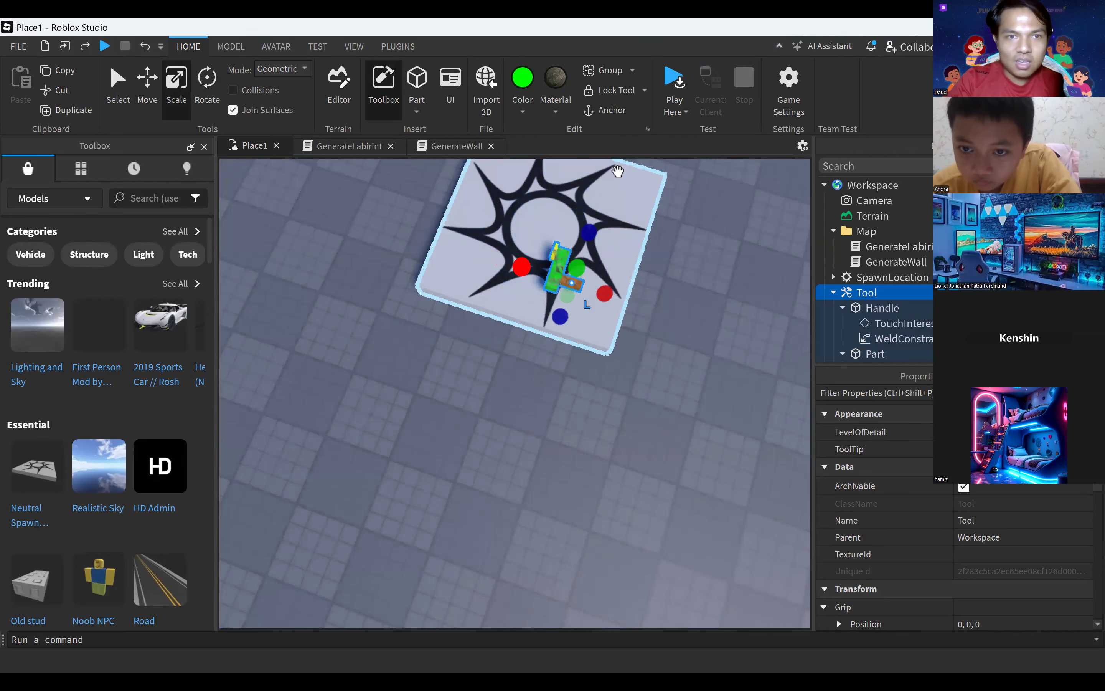
Playtest the smaller weapon by picking it up and carrying it around the maze, then stop the test.
click(675, 84)
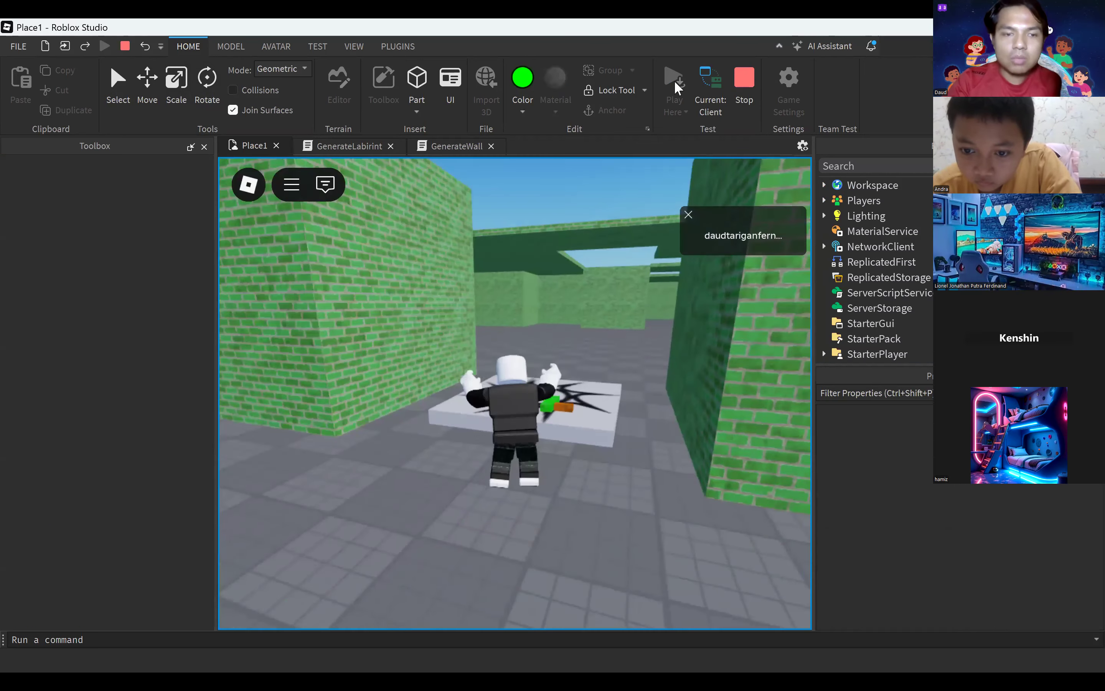
key(w)
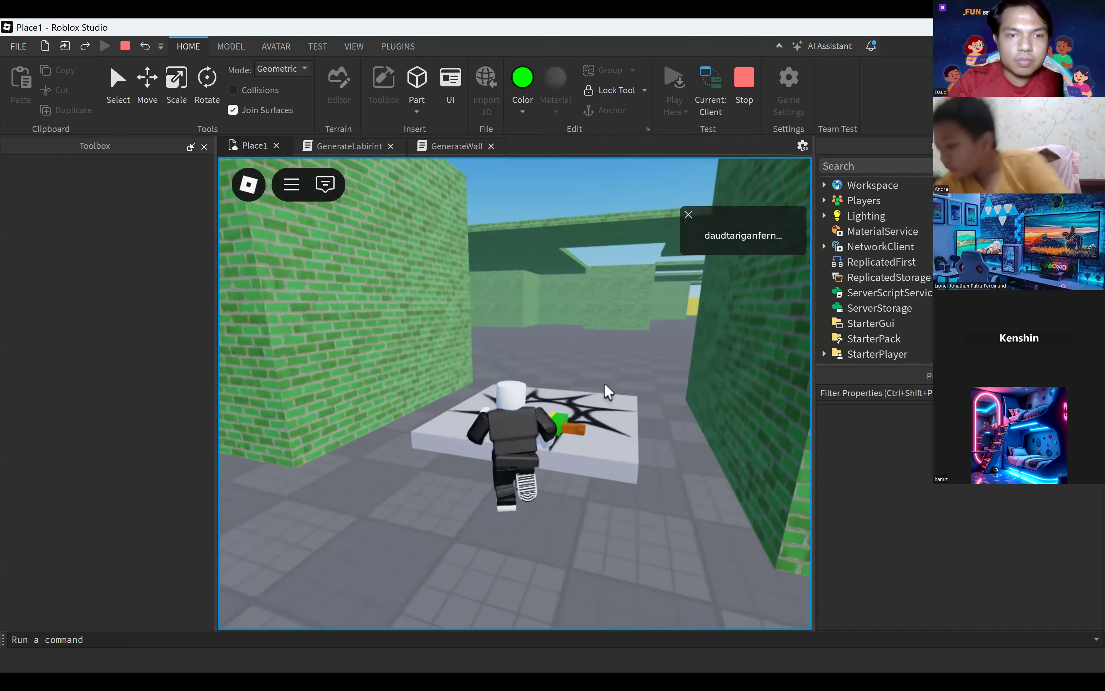
key(d)
key(w)
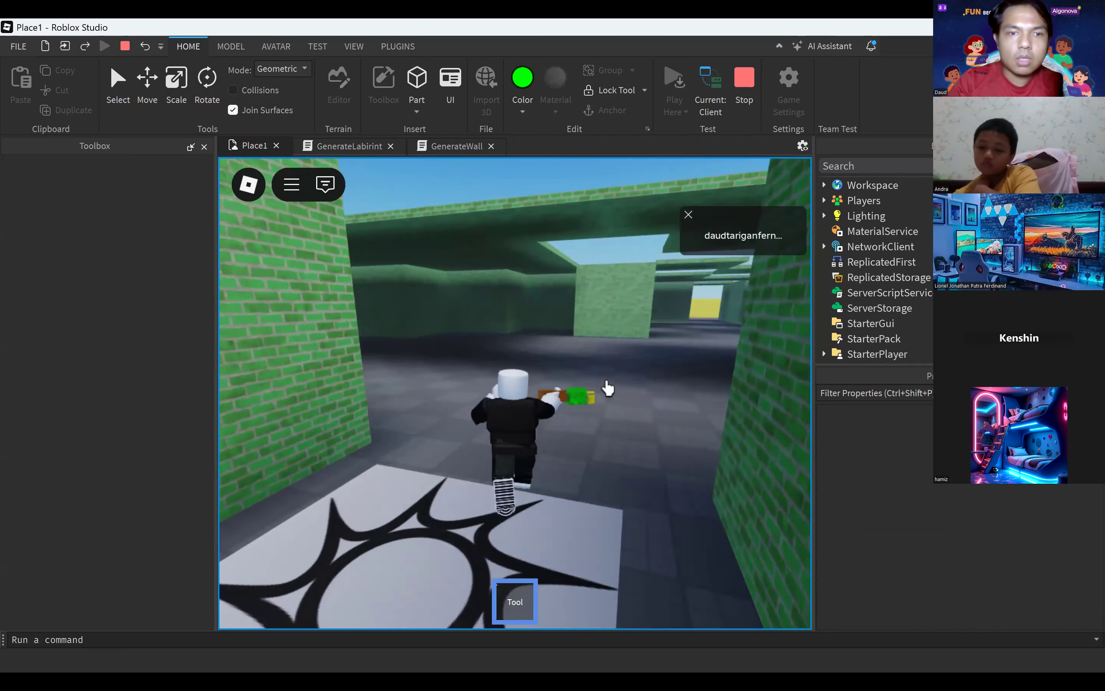
right_drag(607, 389, 622, 375)
key(w)
key(d)
key(w)
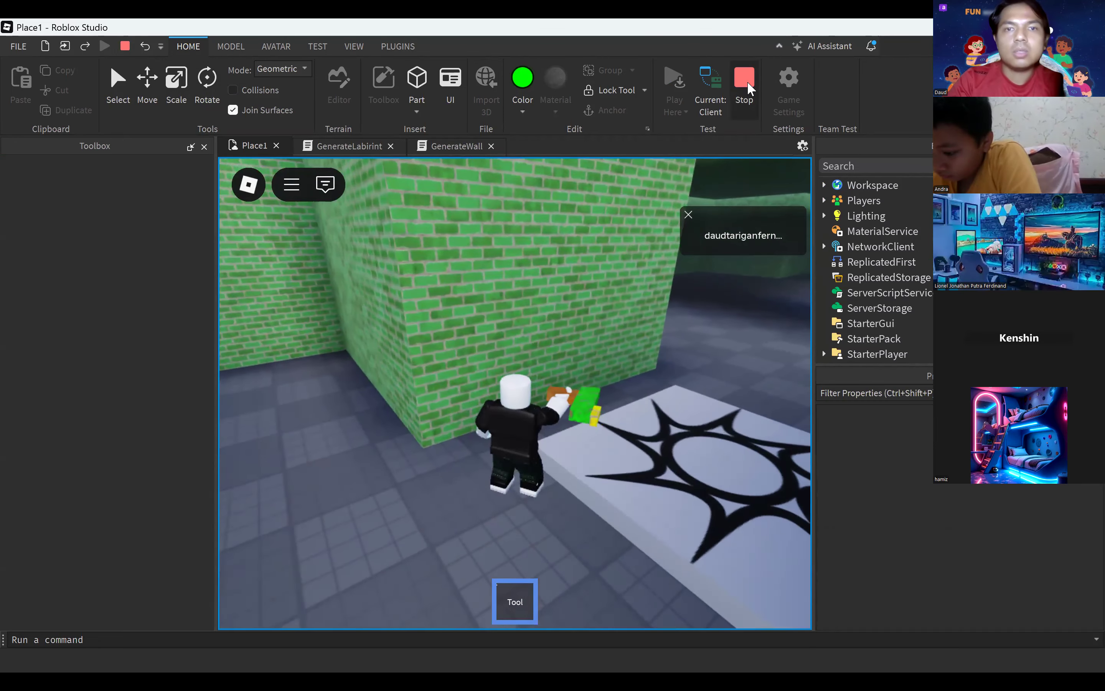
click(746, 81)
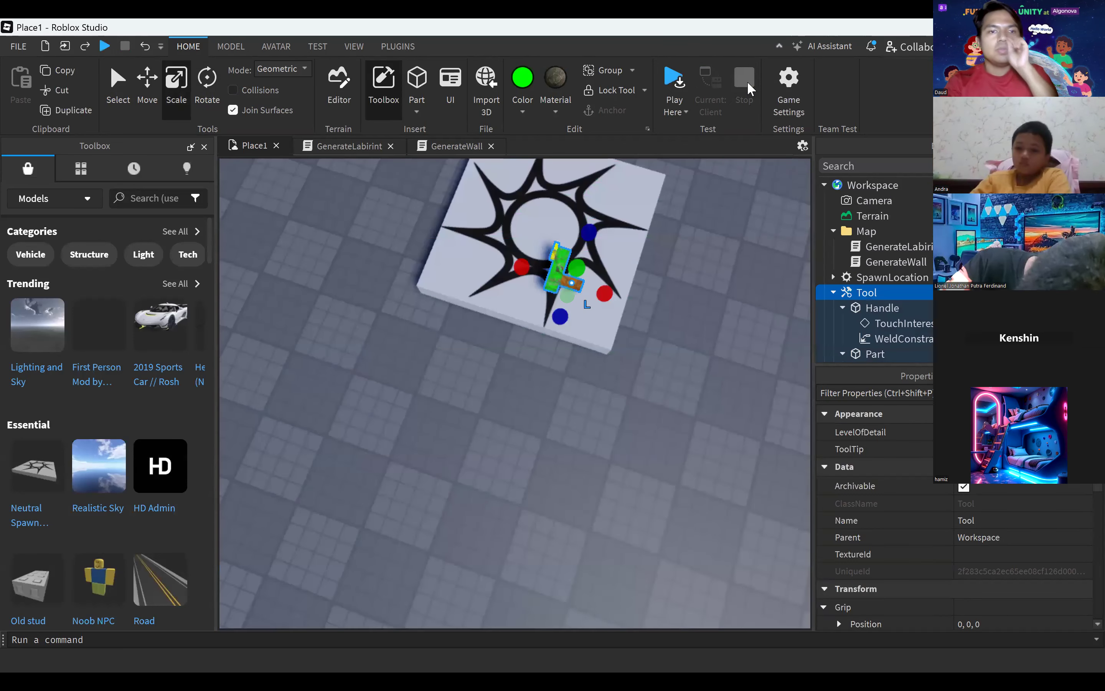
scroll(853, 190, down, 3)
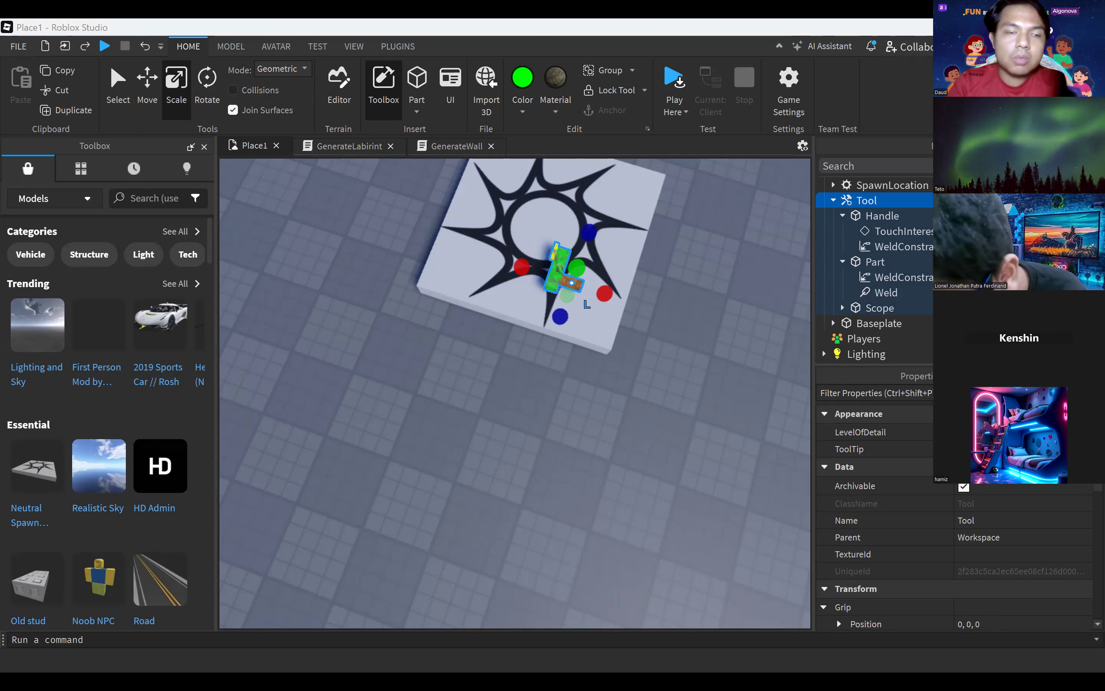
mouse_move(567, 235)
mouse_down()
mouse_move(566, 201)
mouse_move(575, 246)
mouse_up()
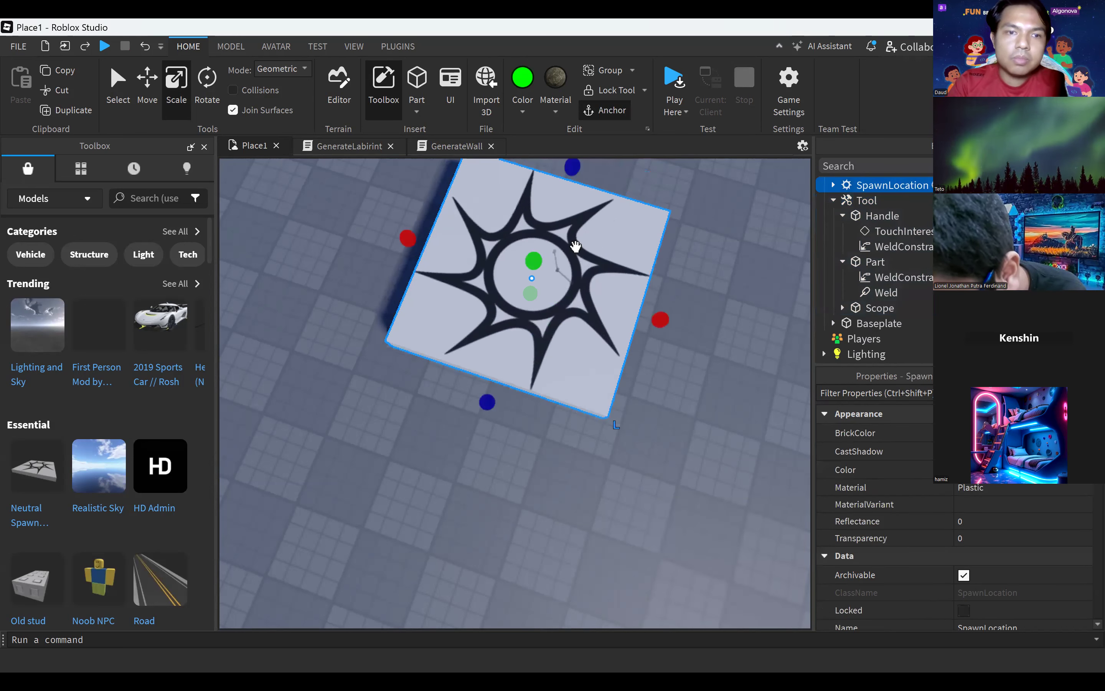
click(561, 266)
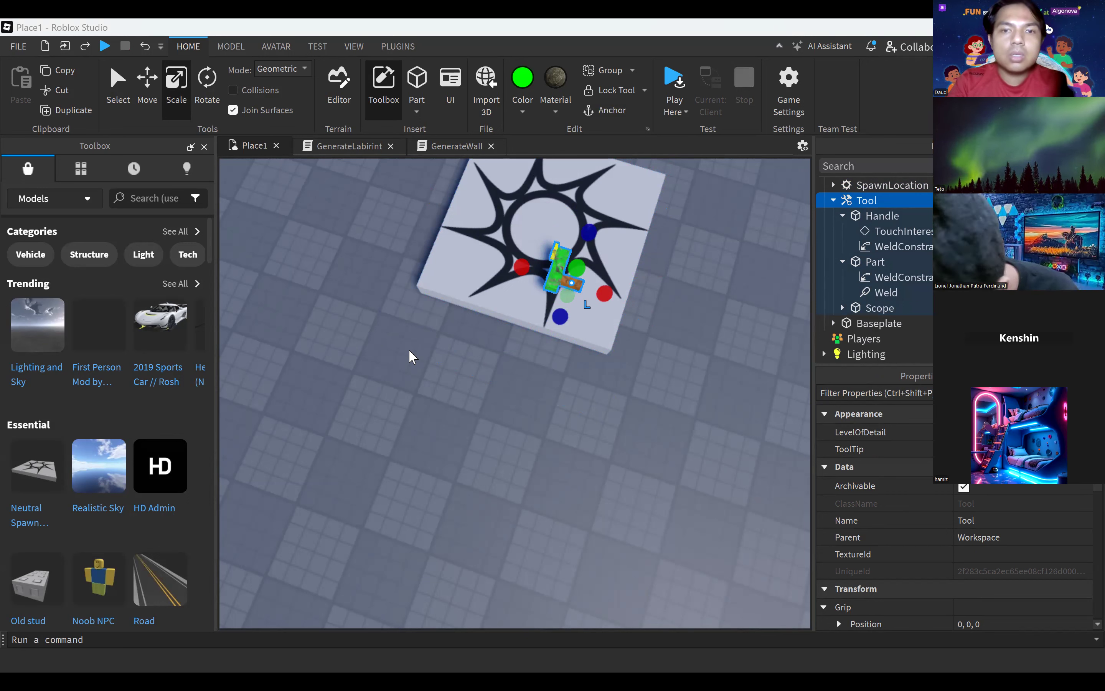
Rename the Tool as Gun.
right_click(867, 200)
click(893, 269)
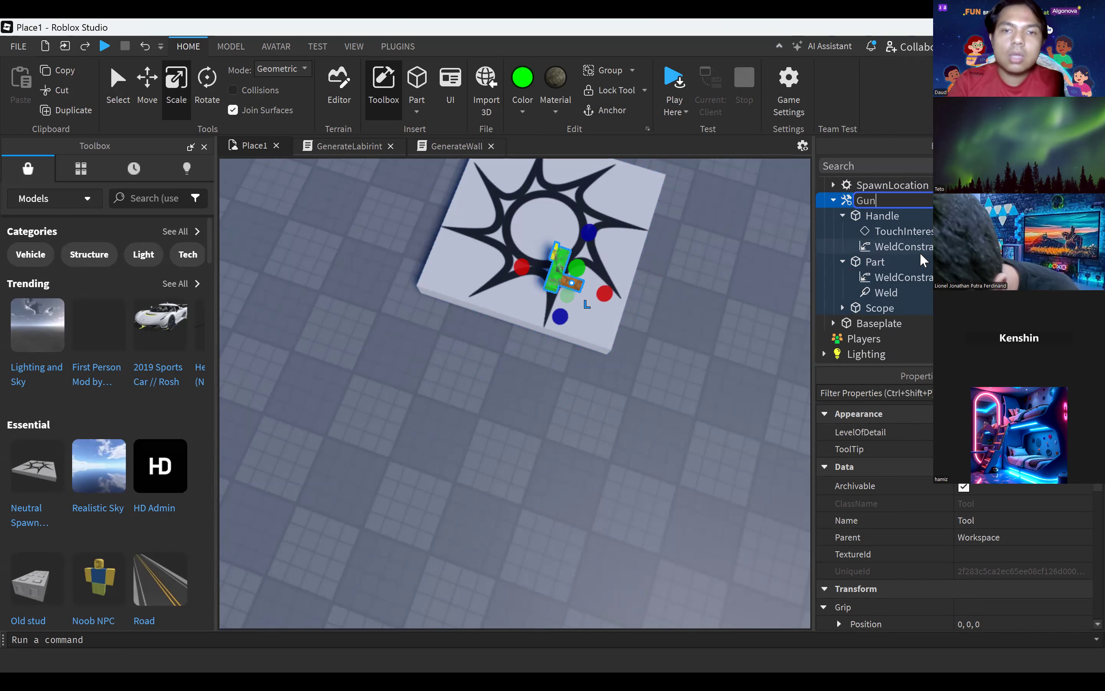
text(Gun)
key(Return)
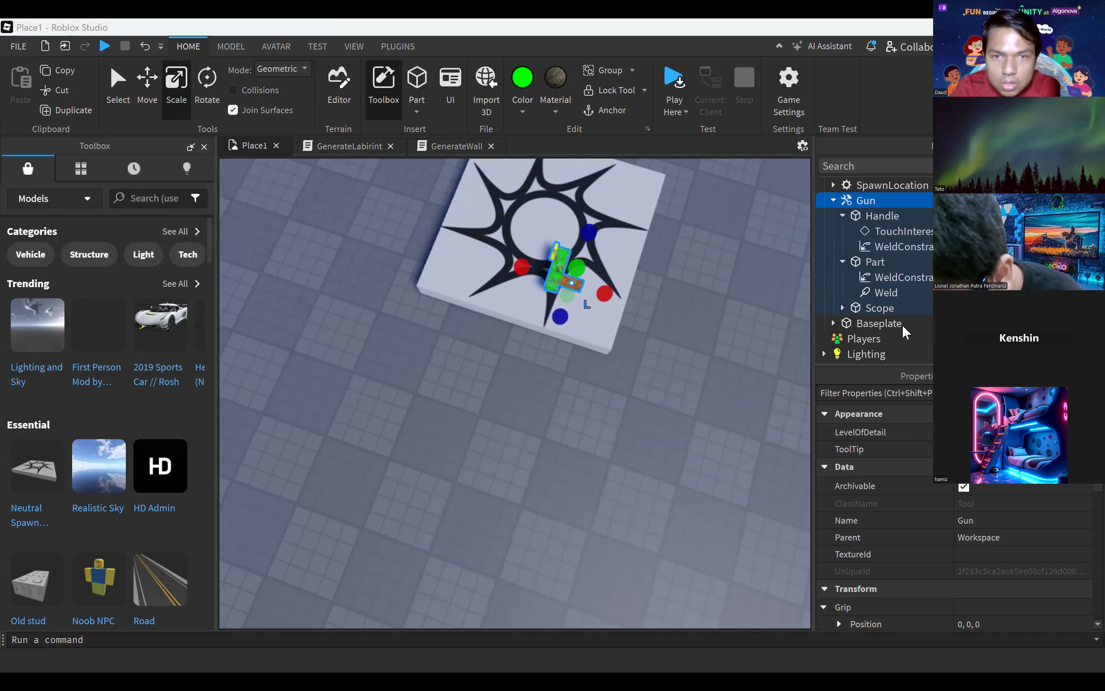
Turn off CanCollide for the Gun's green Part and its Scope.
click(879, 262)
scroll(1004, 516, down, 3)
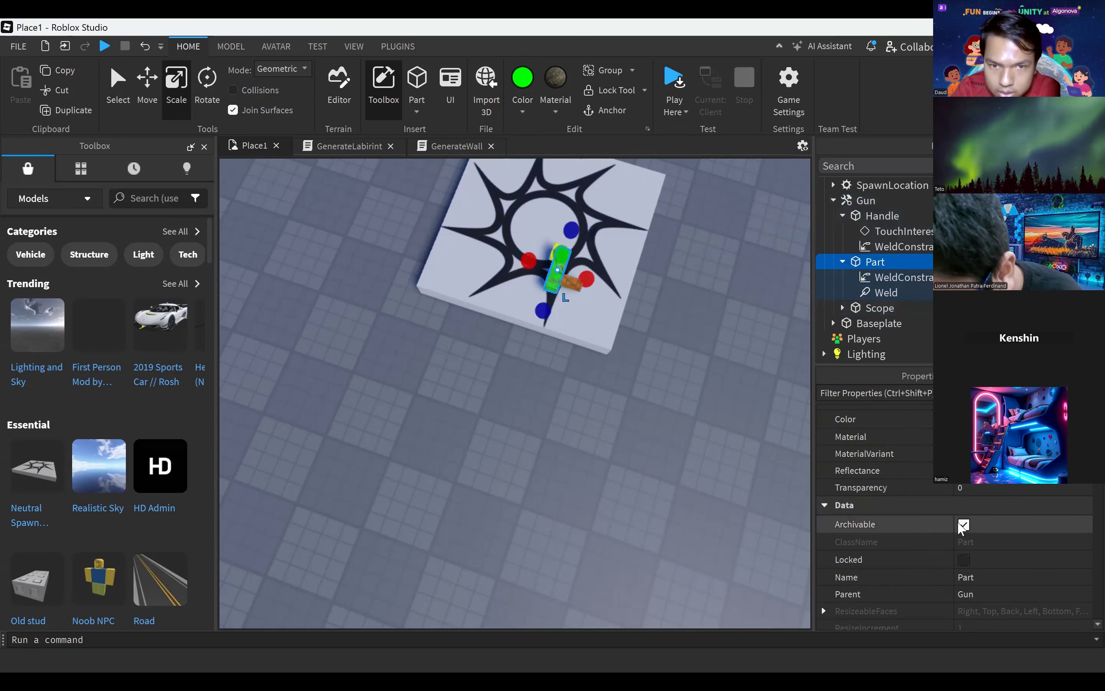
scroll(957, 520, down, 5)
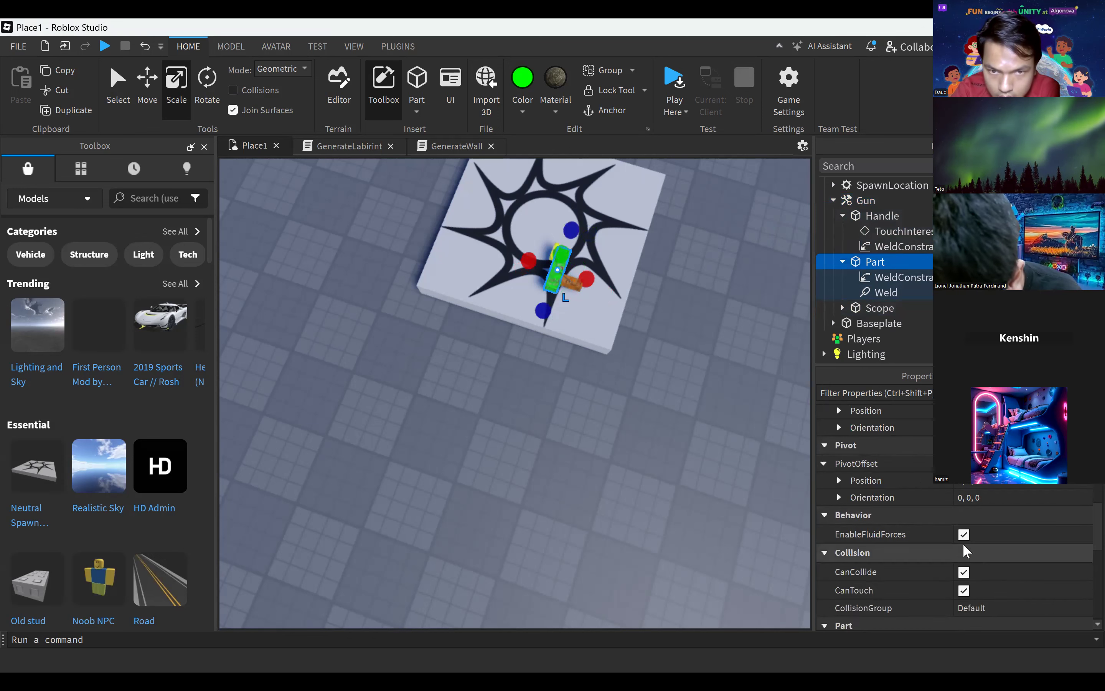
click(969, 570)
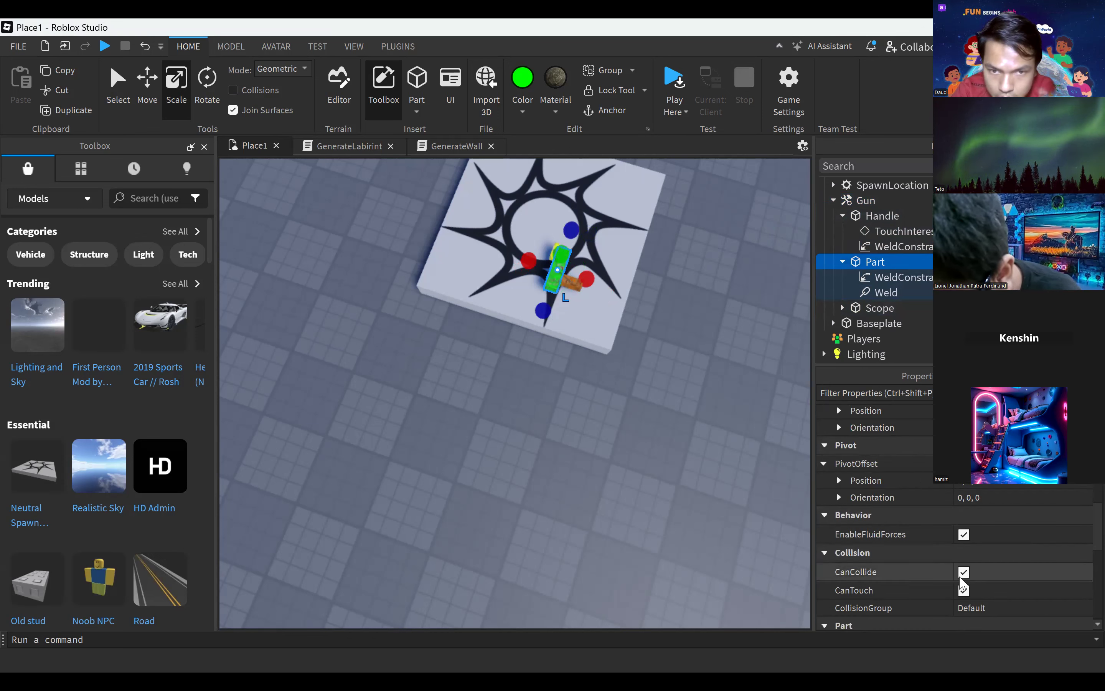
click(963, 572)
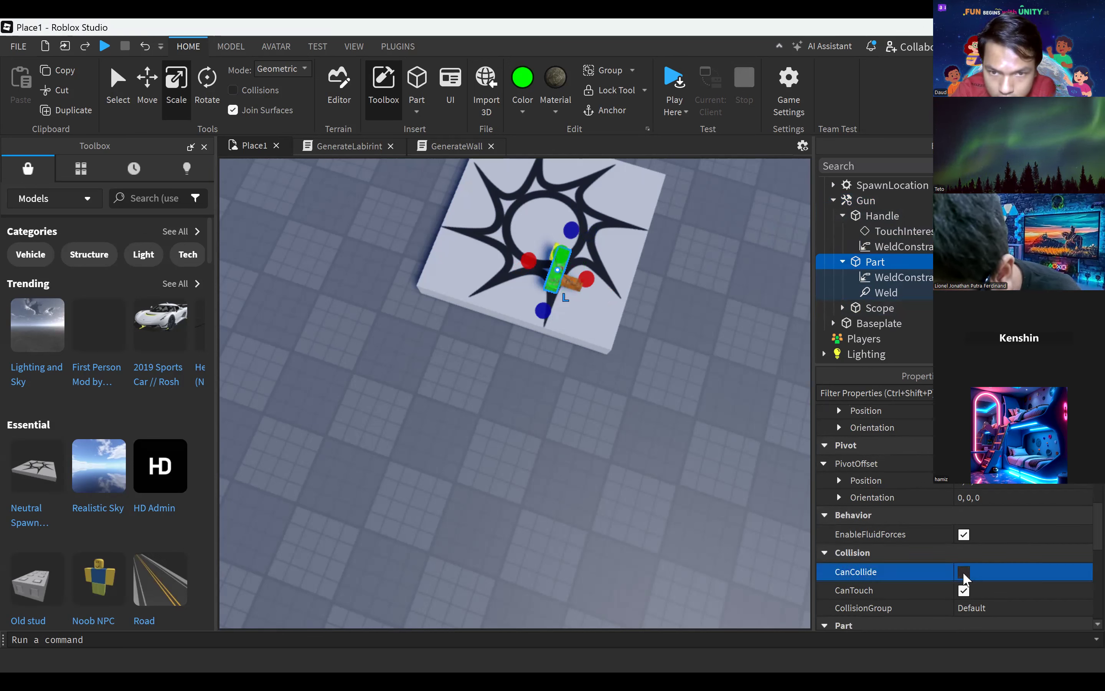
click(879, 308)
click(964, 571)
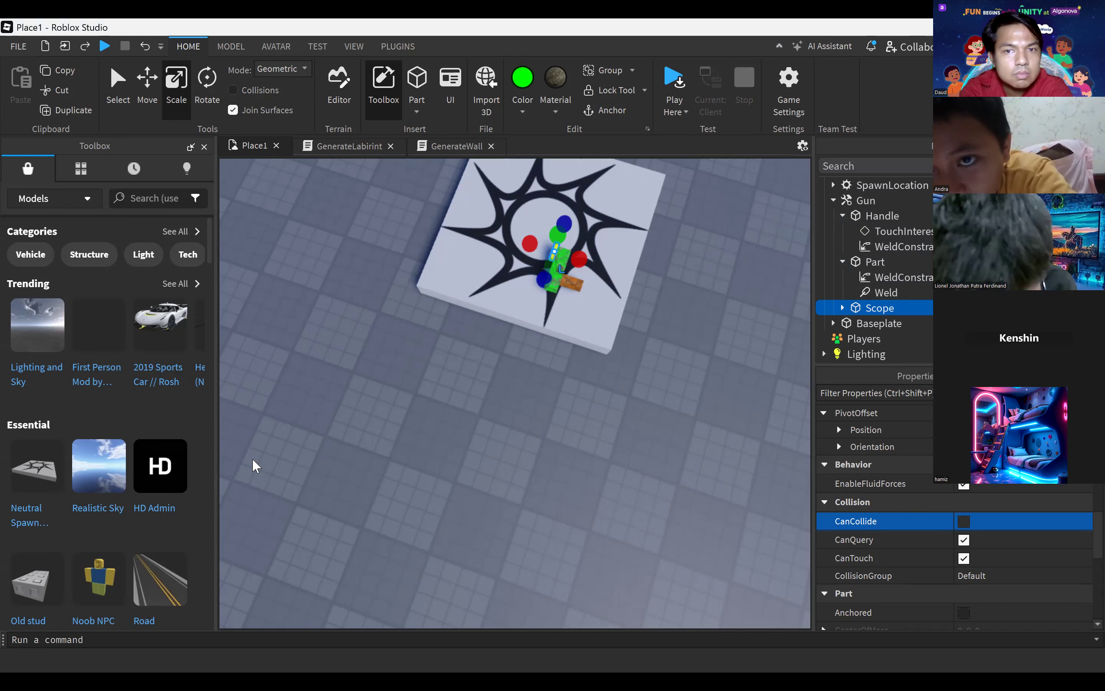
Review the part references of the green part's WeldConstraint and the collision properties of the Scope.
click(891, 278)
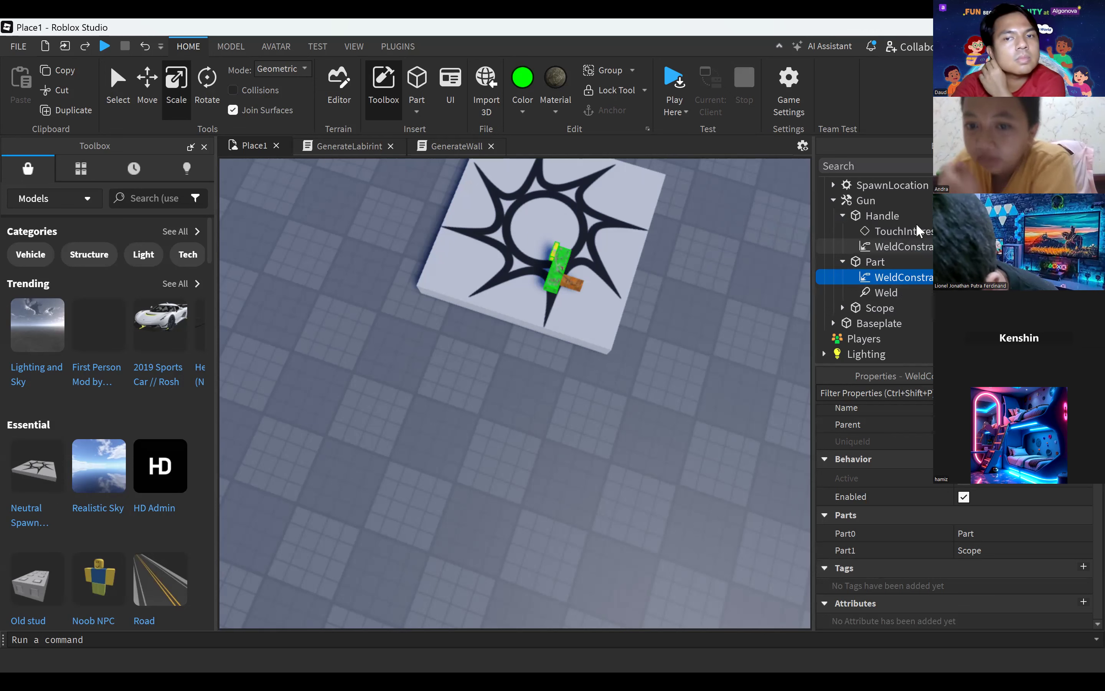
scroll(916, 223, up, 1)
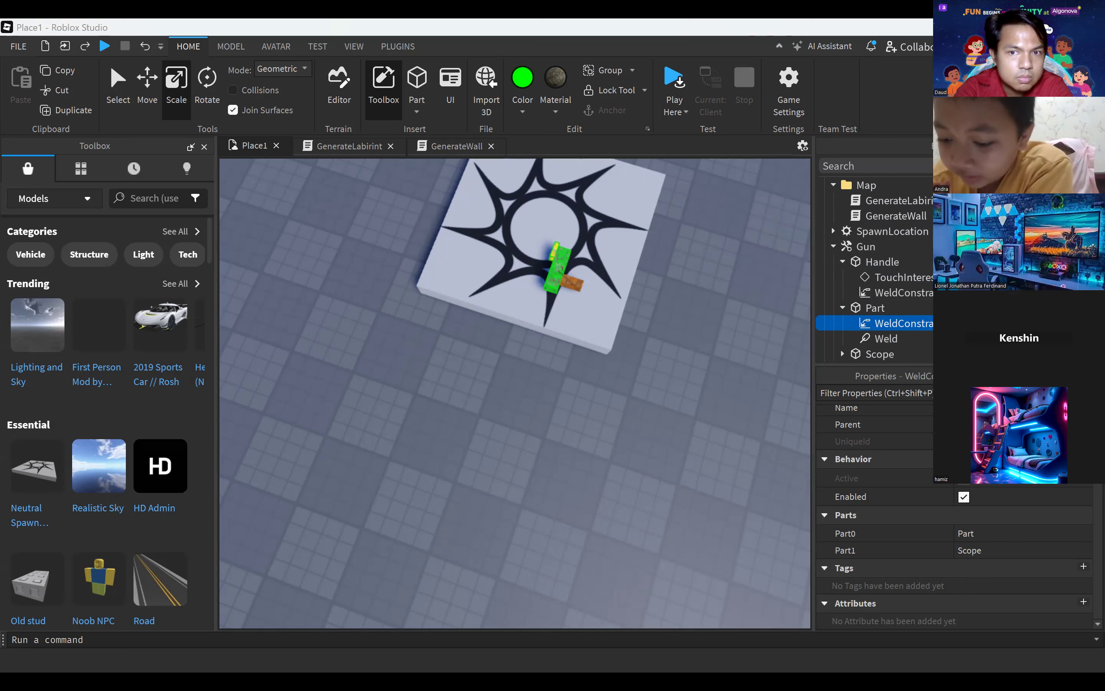
scroll(895, 292, down, 1)
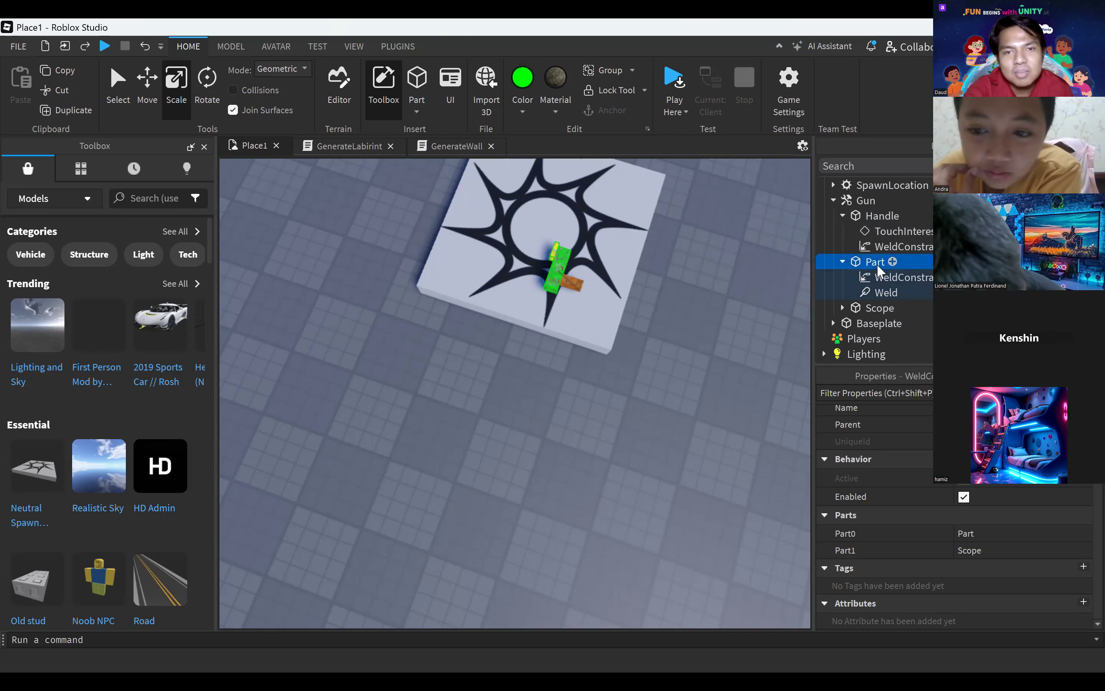
click(872, 307)
scroll(1040, 537, up, 5)
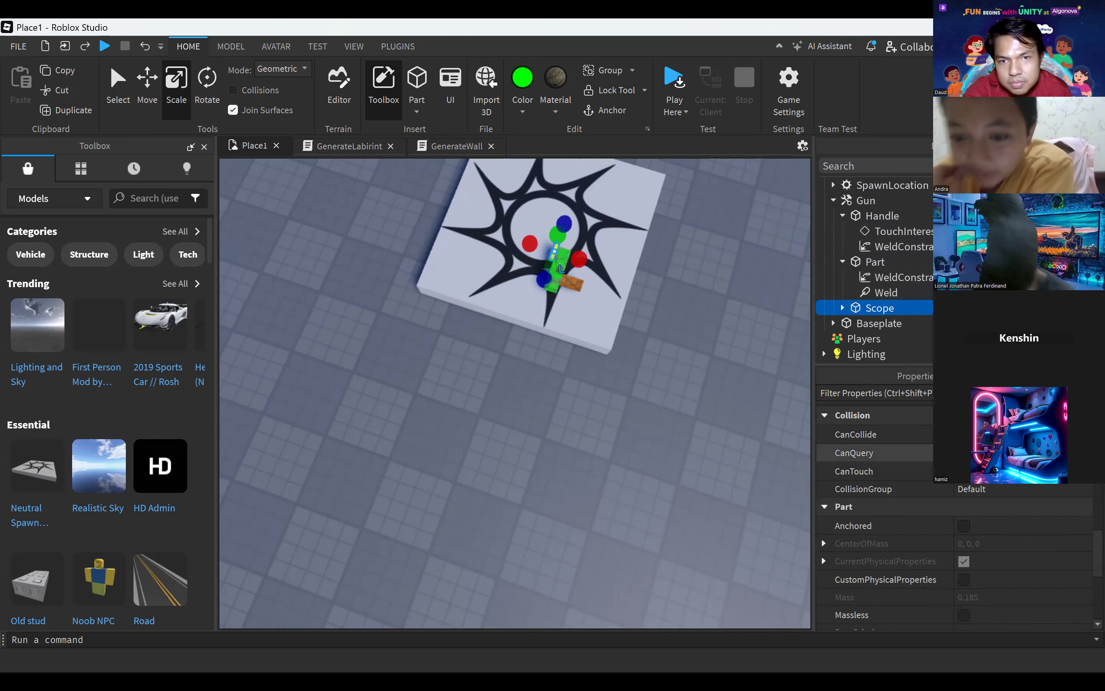
click(892, 262)
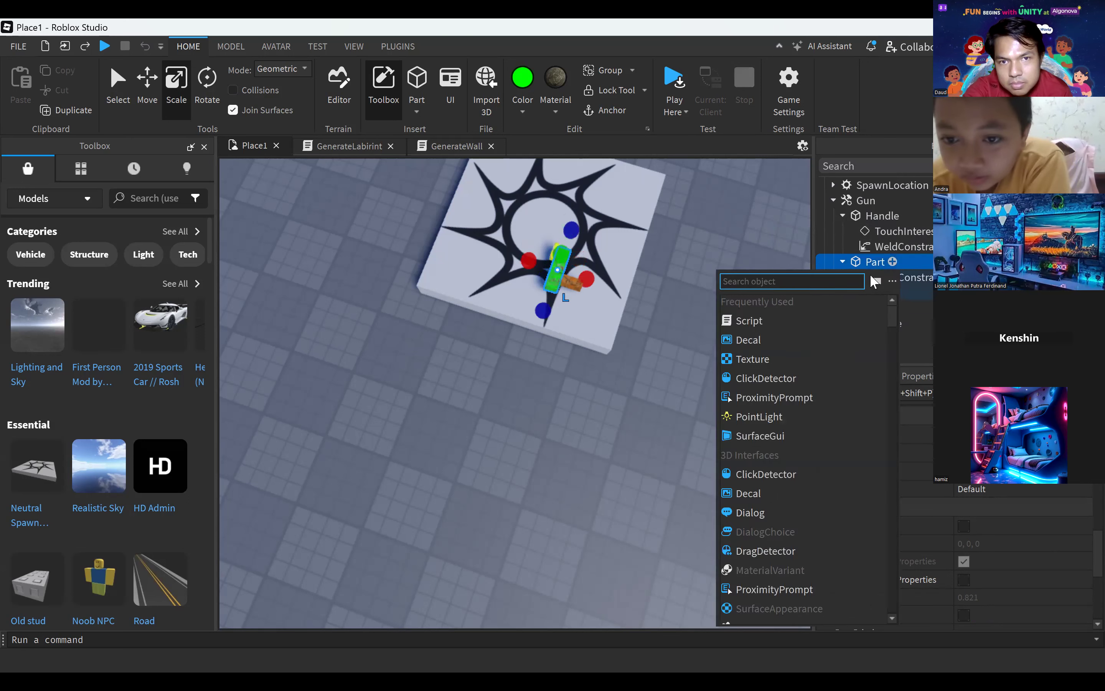
click(863, 257)
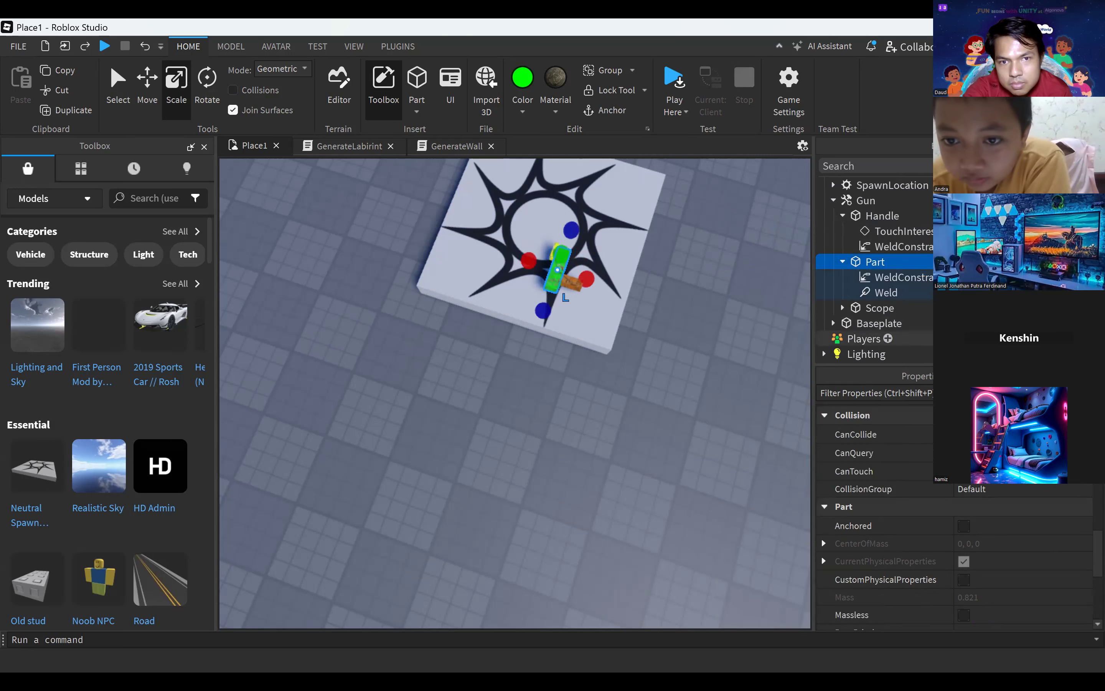
click(871, 307)
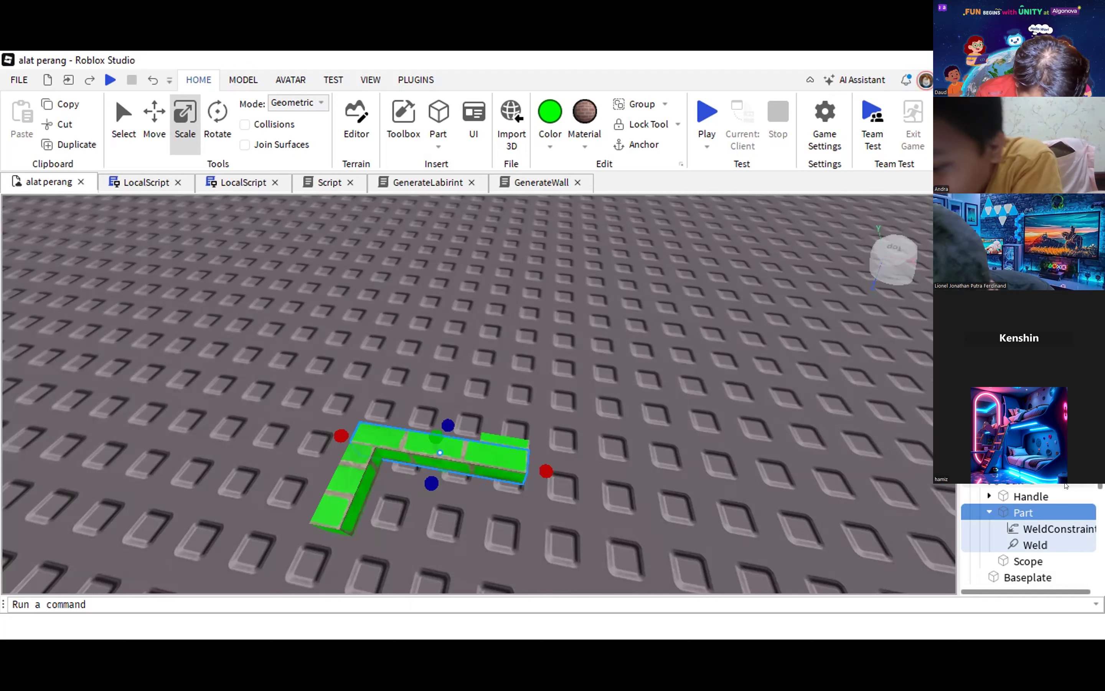
click(1003, 560)
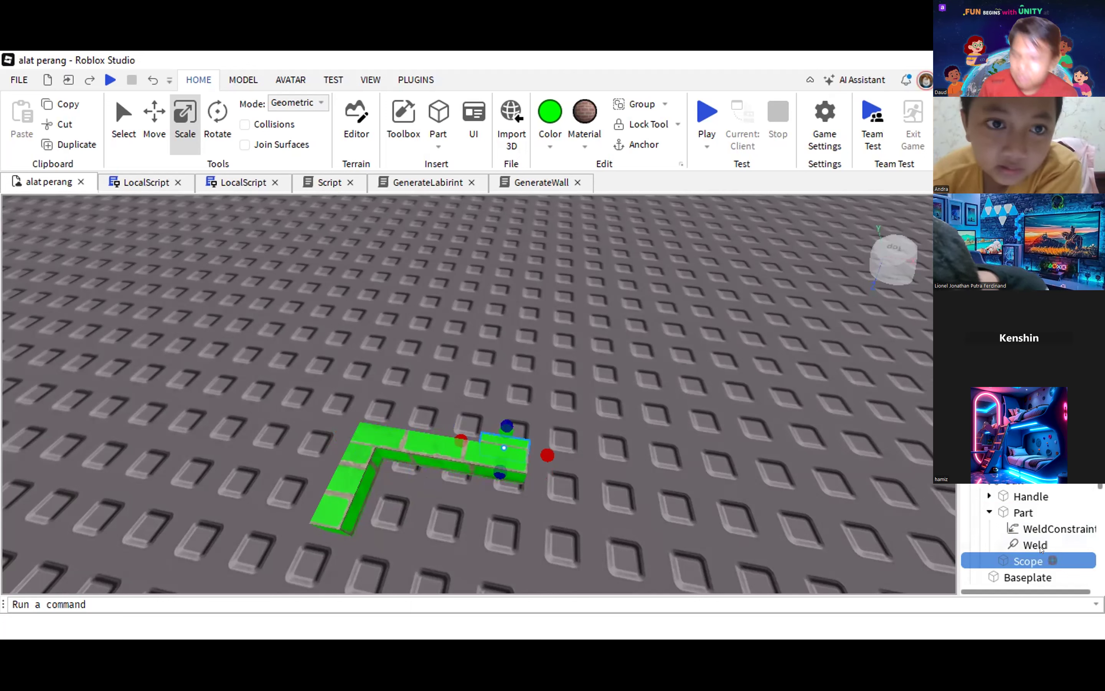
click(892, 457)
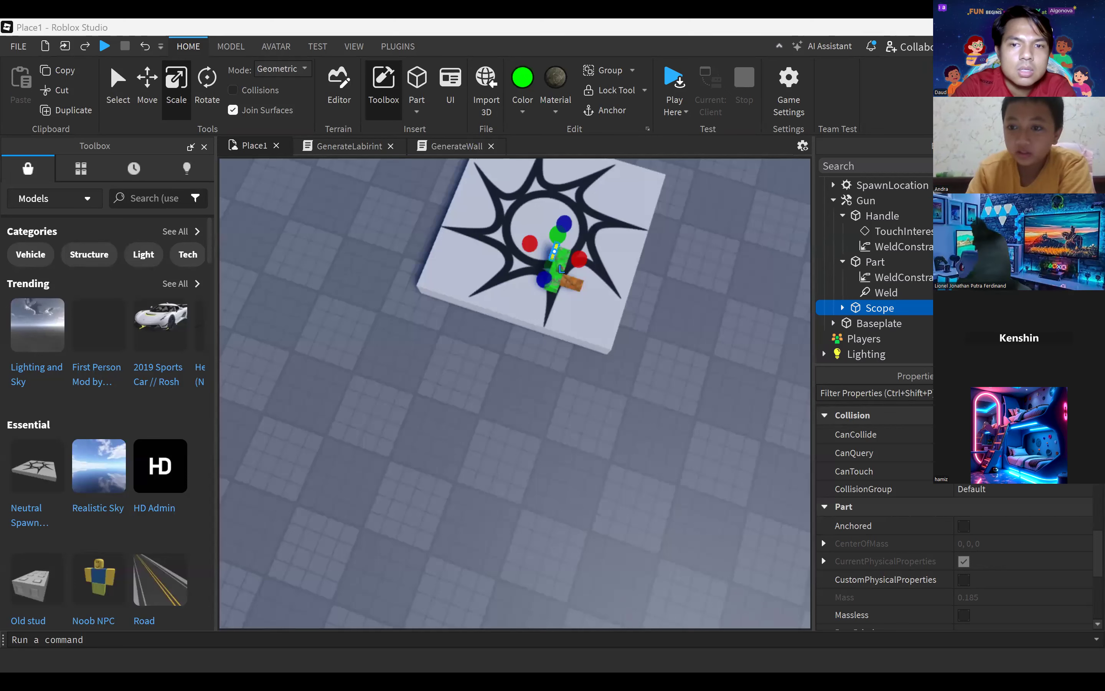
Add a RemoteEvent to ReplicatedStorage.
scroll(913, 224, up, 1)
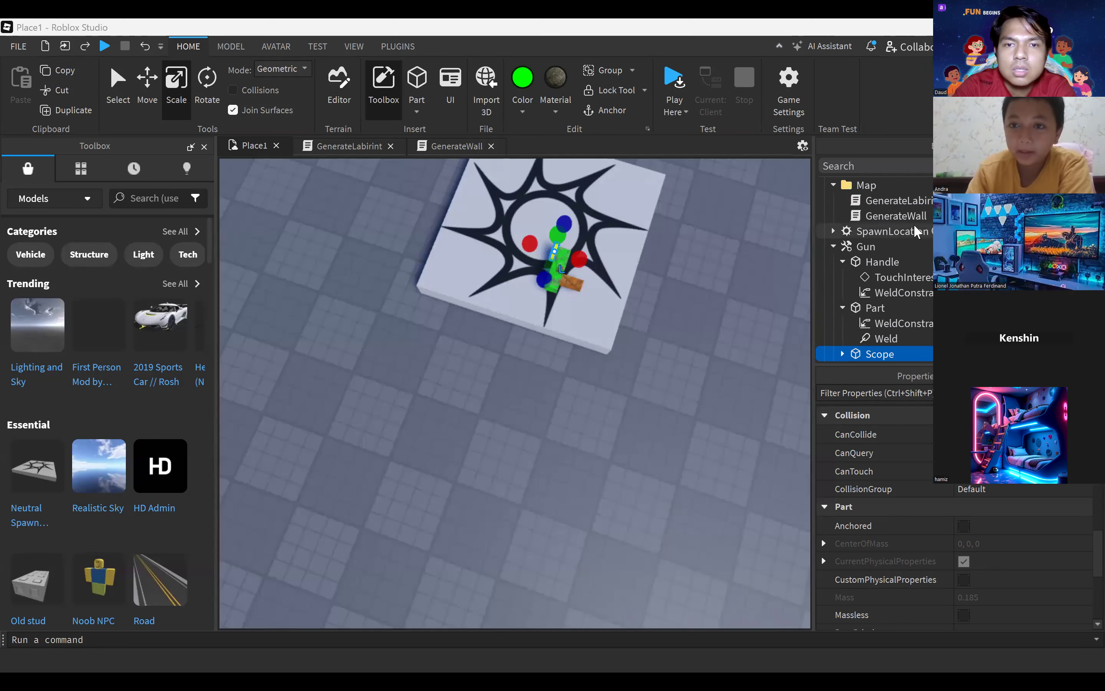
scroll(913, 224, down, 1)
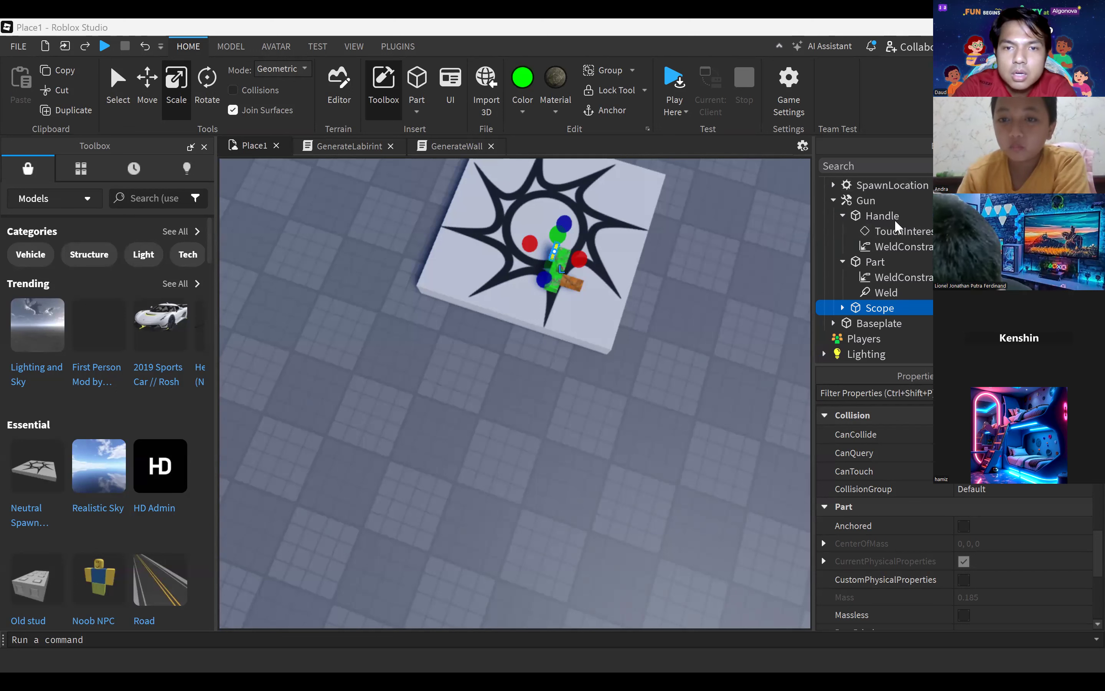
scroll(887, 336, down, 1)
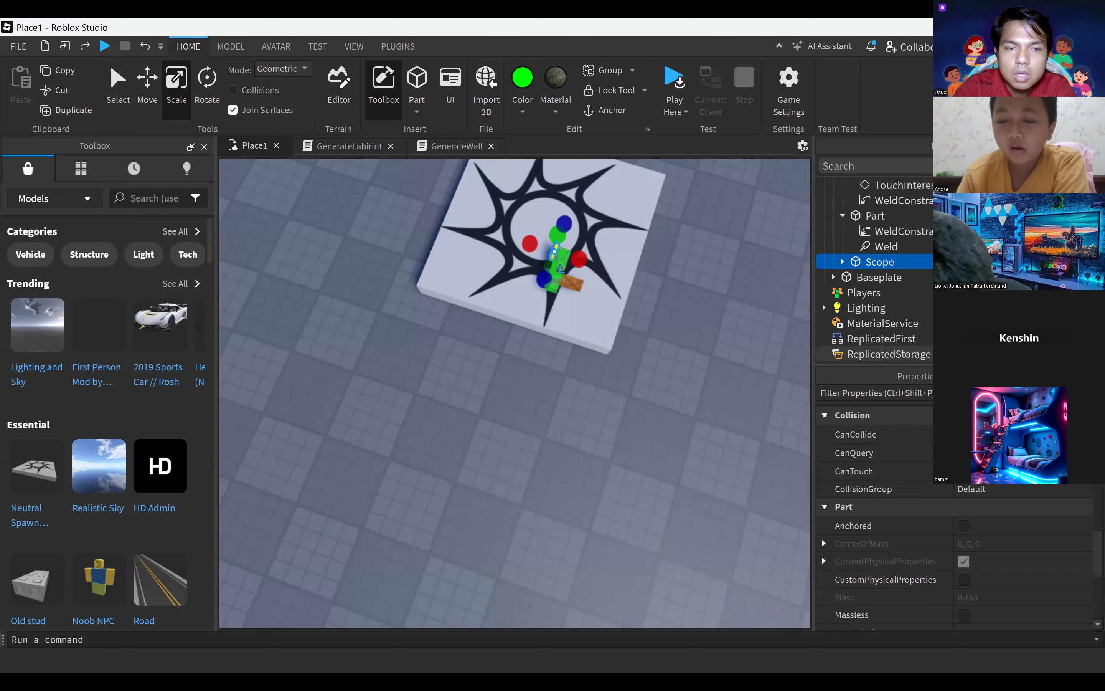
click(940, 355)
text(remo)
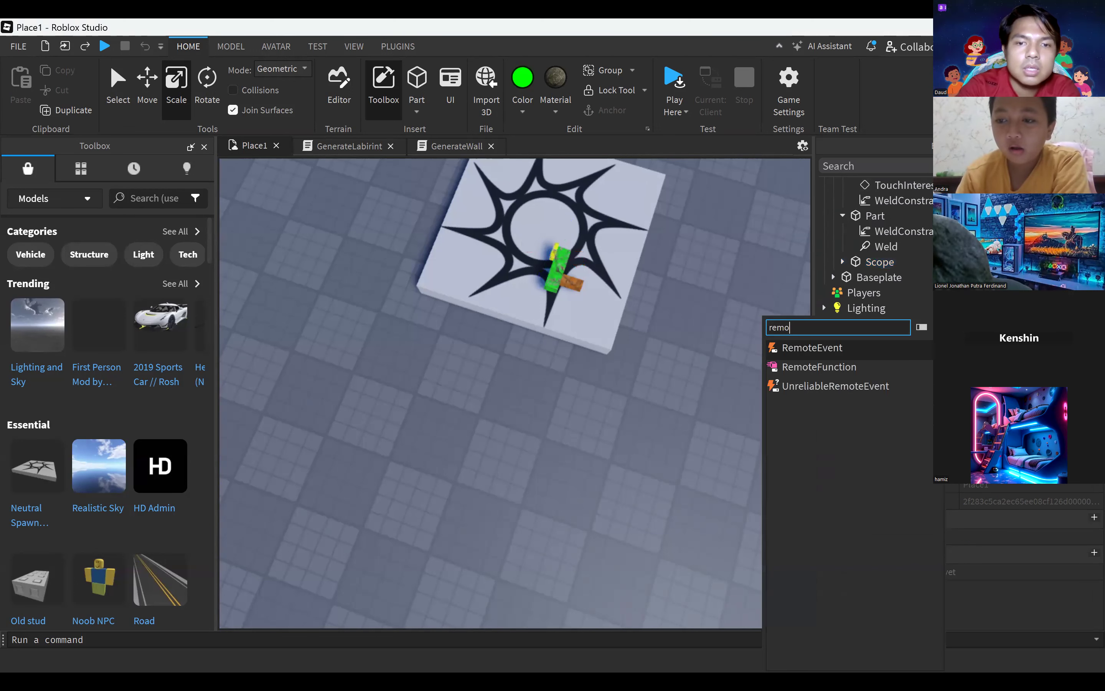
click(865, 349)
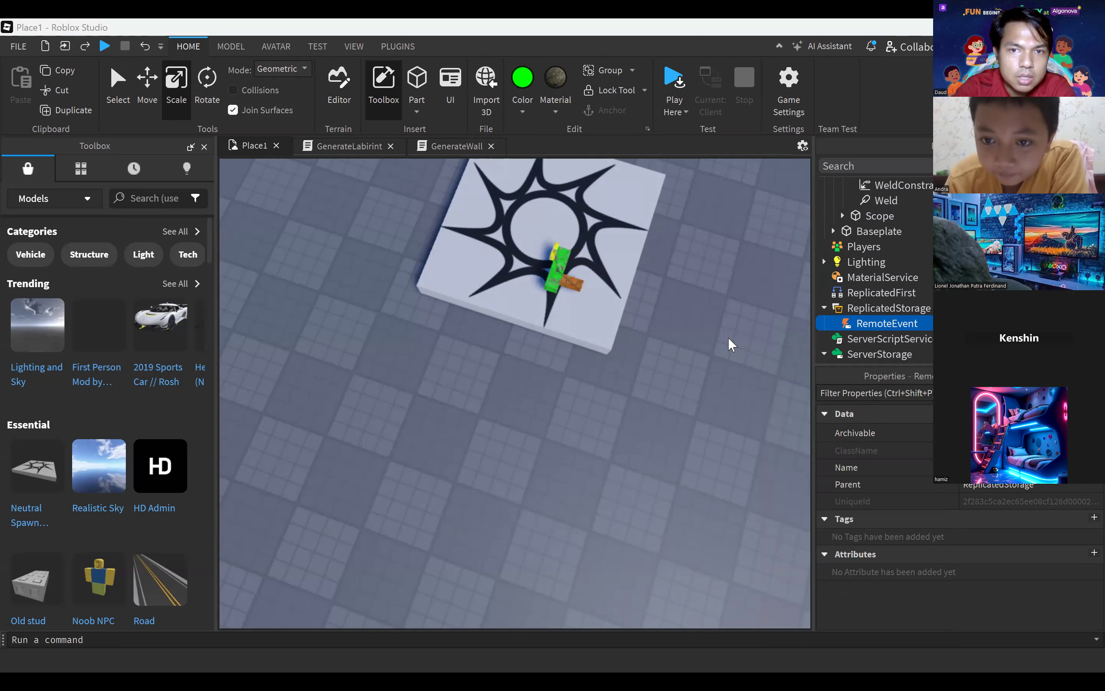
Rename the RemoteEvent in ReplicatedStorage as ShotEvent.
right_click(878, 323)
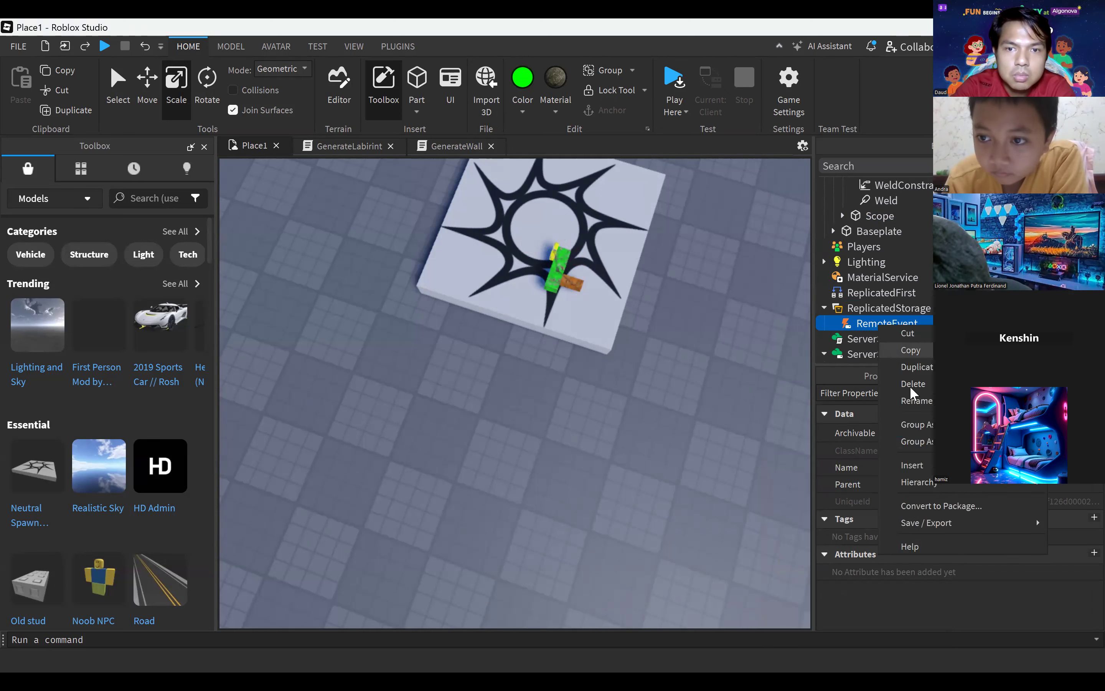
click(932, 405)
text(ShotEvent)
key(Return)
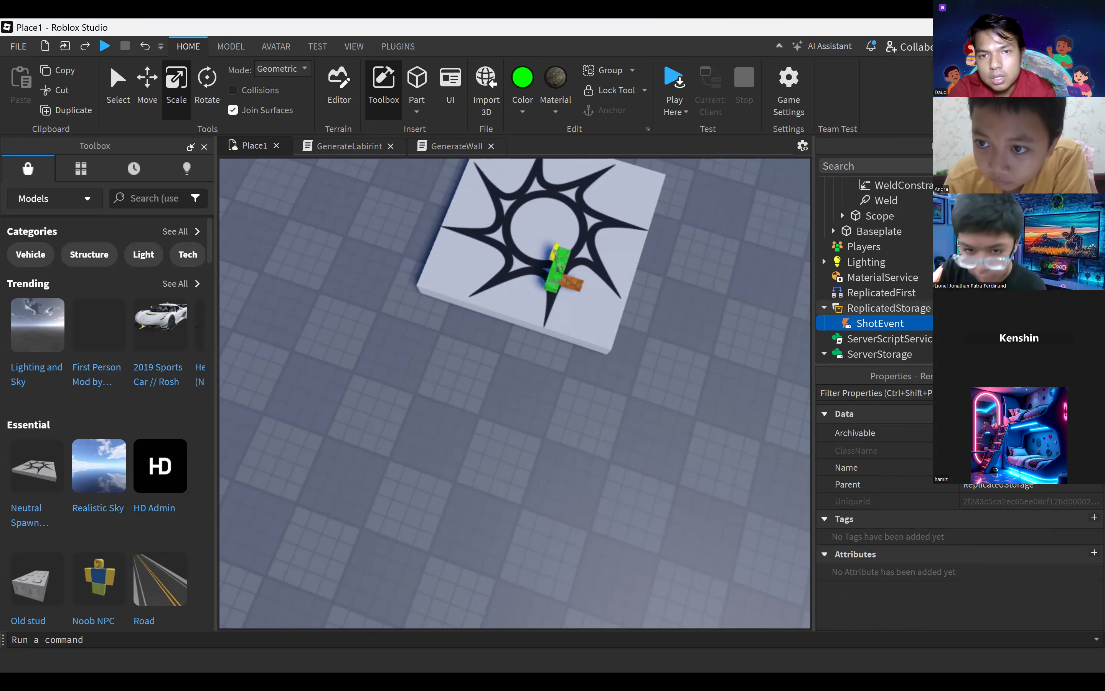
click(939, 307)
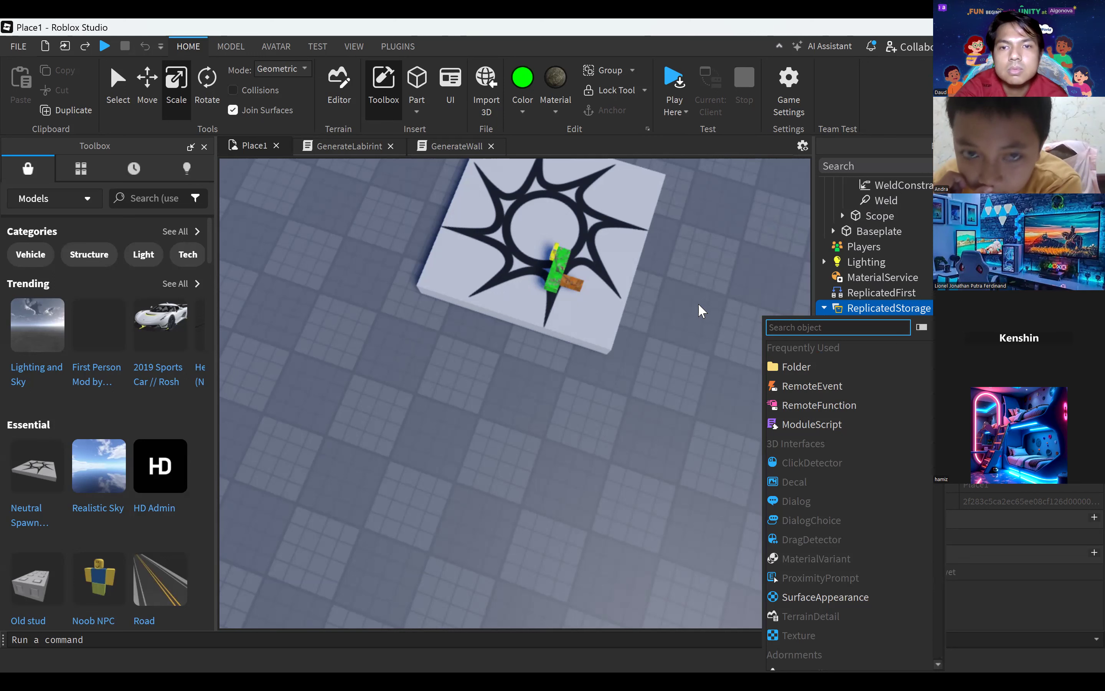
click(690, 170)
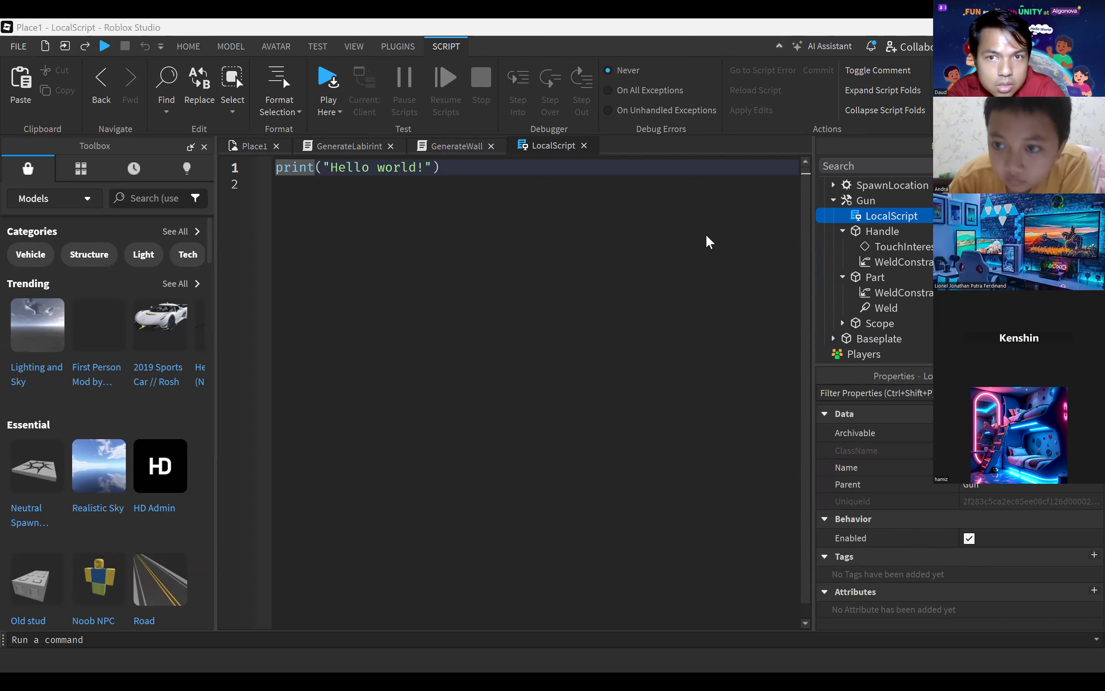
Replace the default code in the Gun's LocalScript with the copied script for first-person view, firing the remote event and a reload time of 1.
key(ctrl+a)
key(ctrl+v)
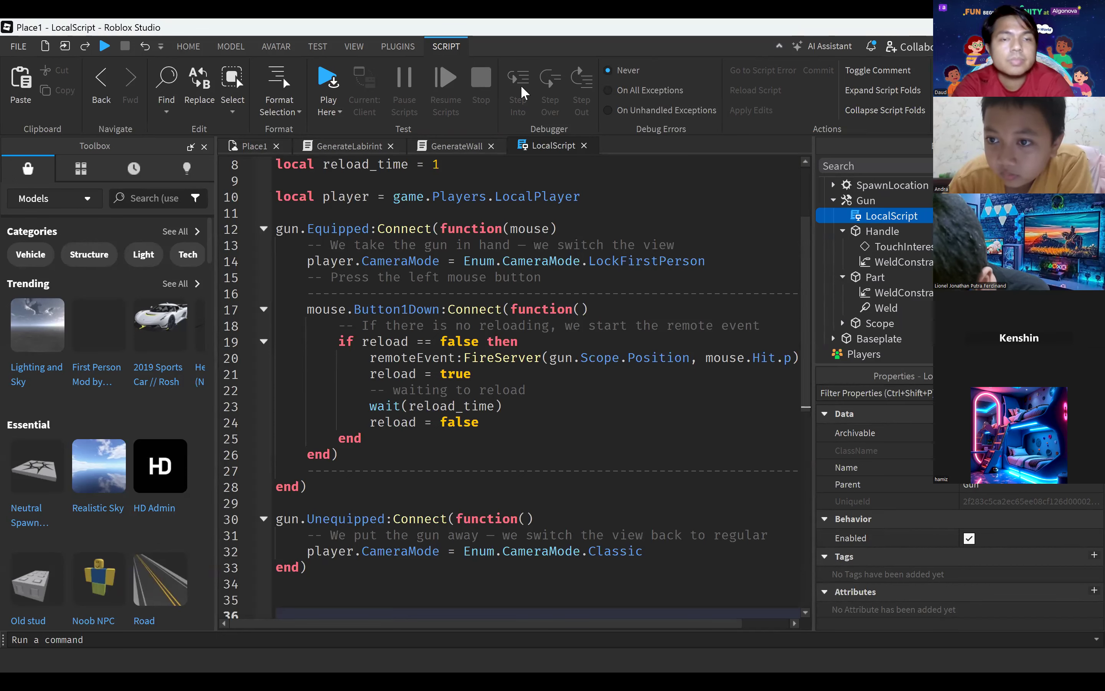
Playtest the Gun script by picking up the Gun and checking the first-person view, then stop the test and return to the LocalScript.
click(326, 79)
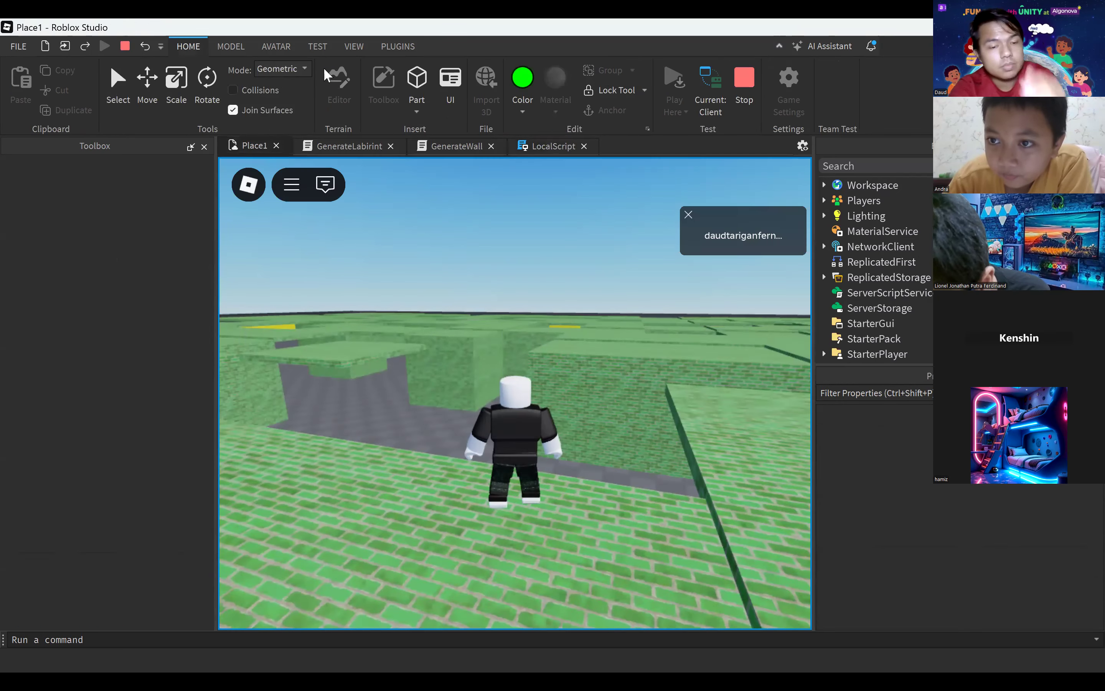
key(w)
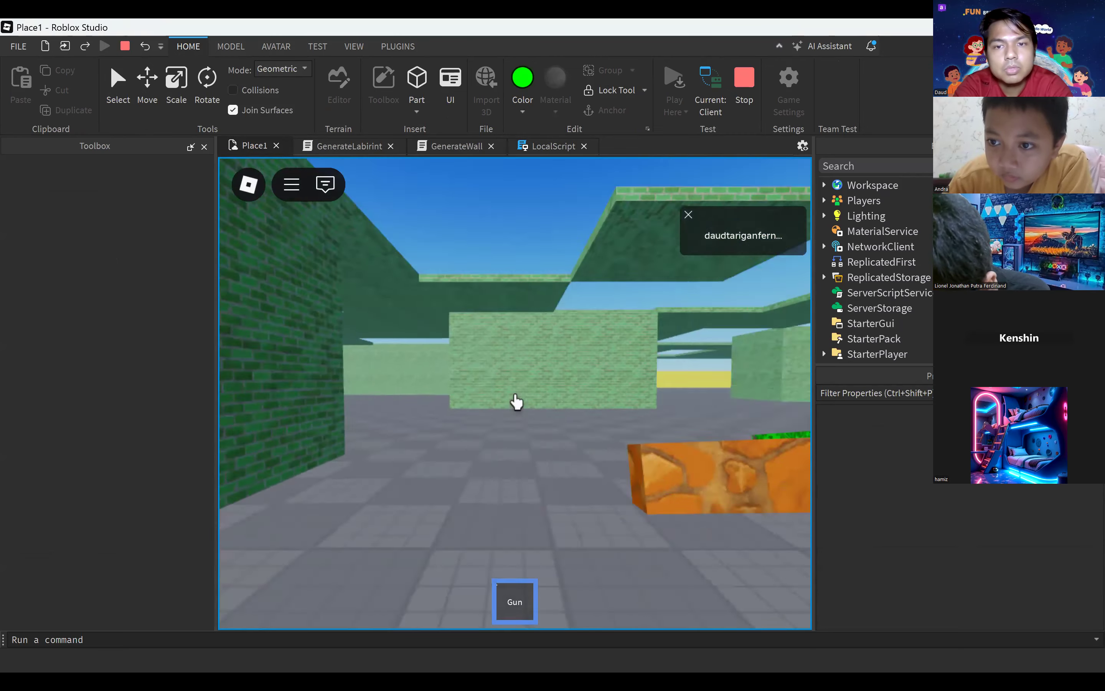
key(w)
key(Escape)
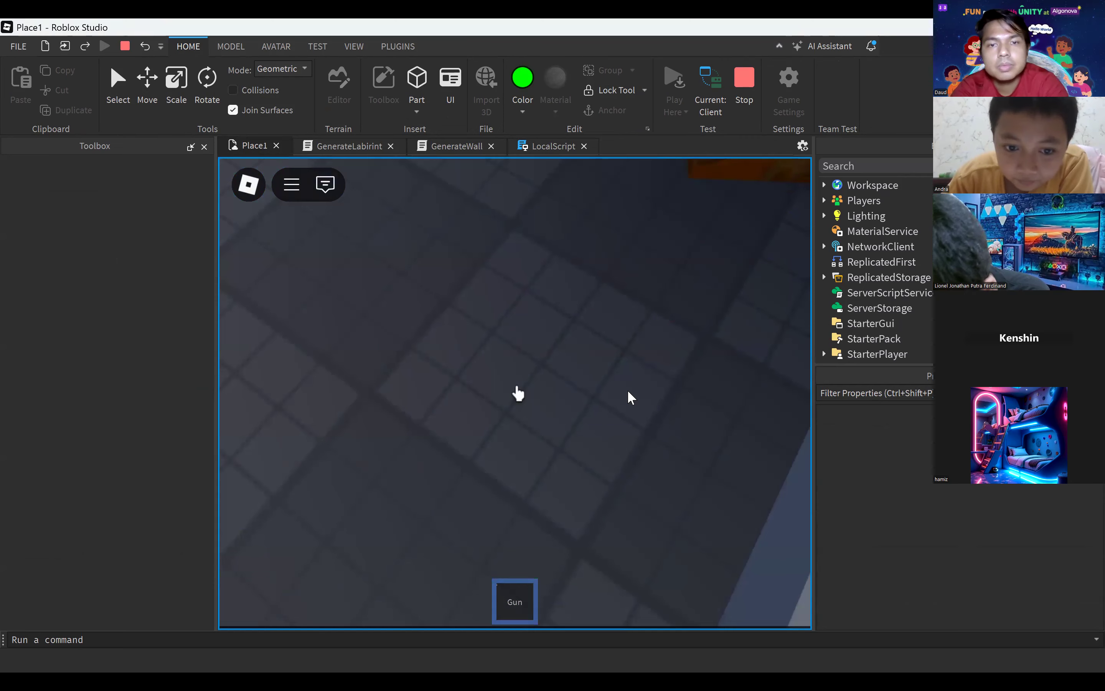
key(shift+F5)
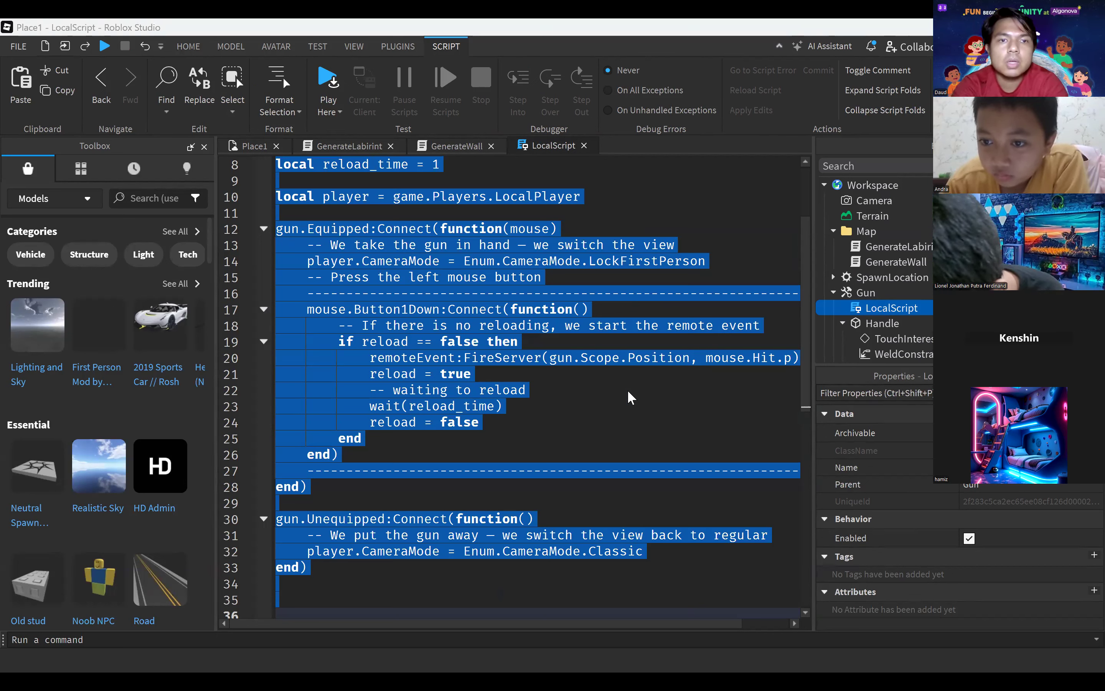
click(618, 373)
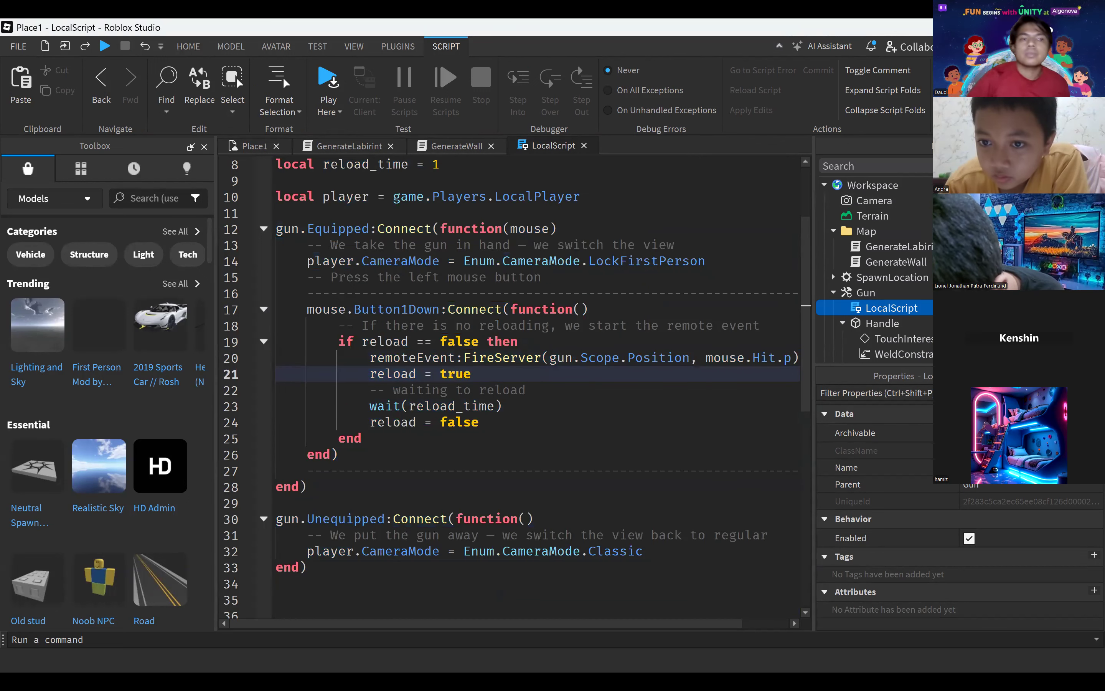
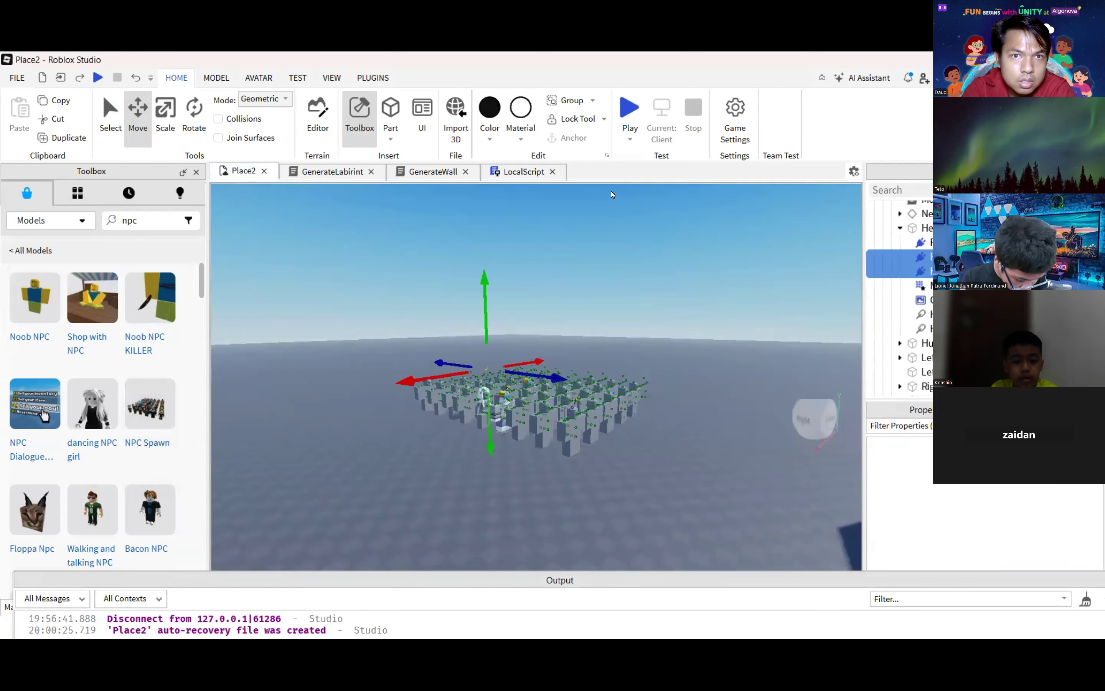
Playtest Place2 by picking up the blue and black gun and moving through the maze in first-person view.
click(631, 106)
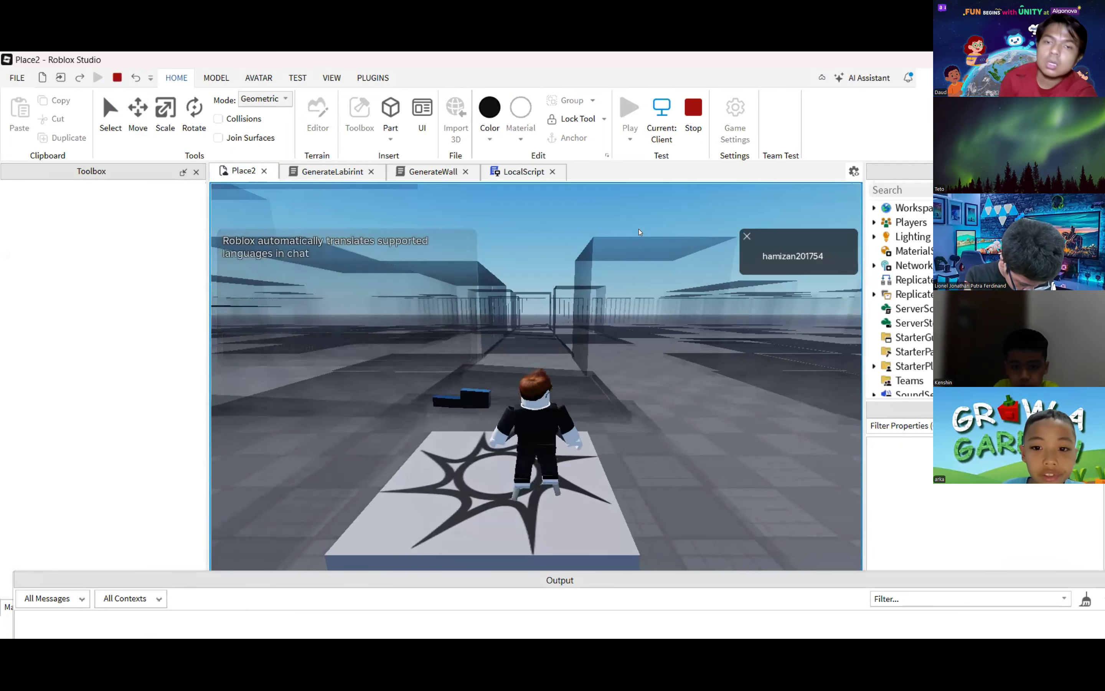
key(w)
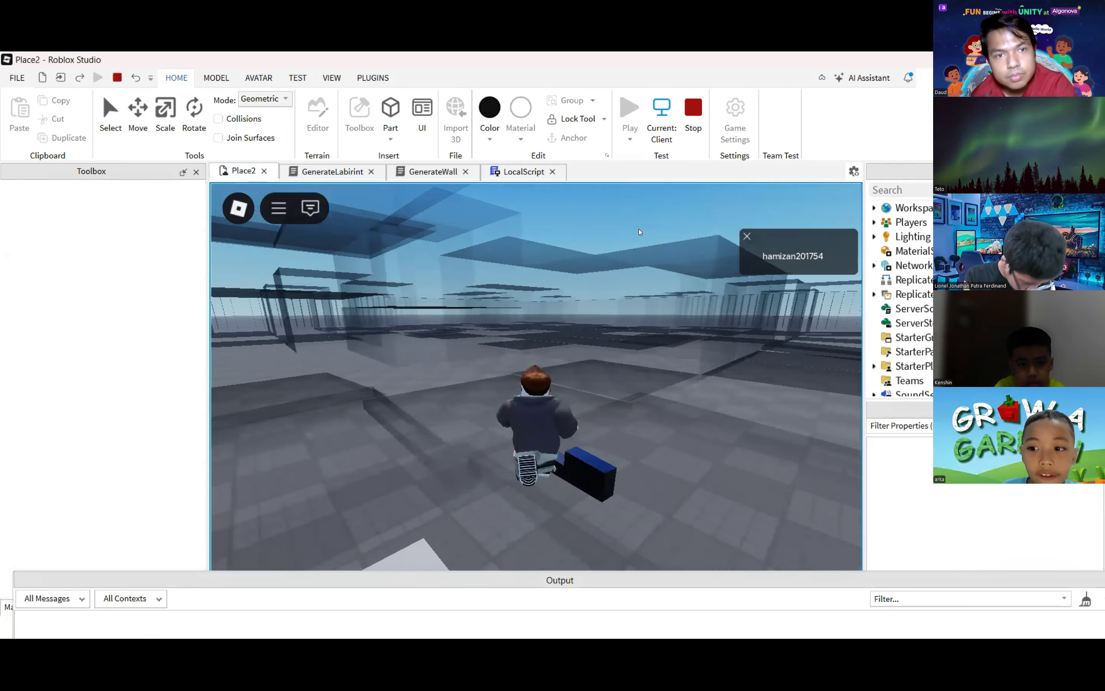
key(s)
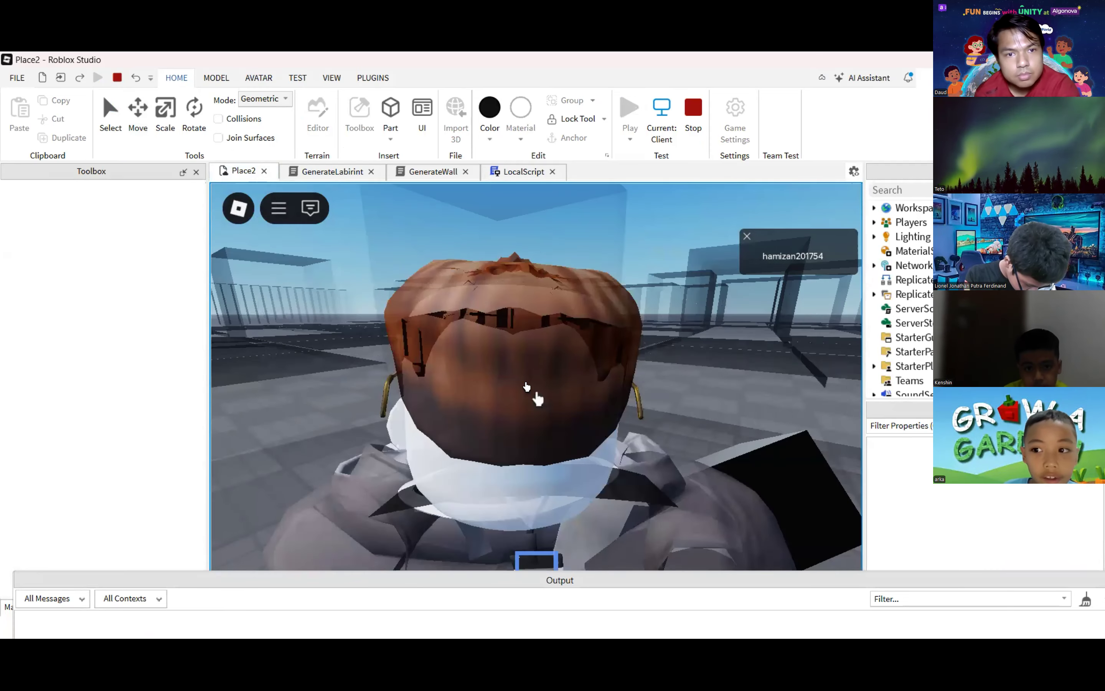
key(w)
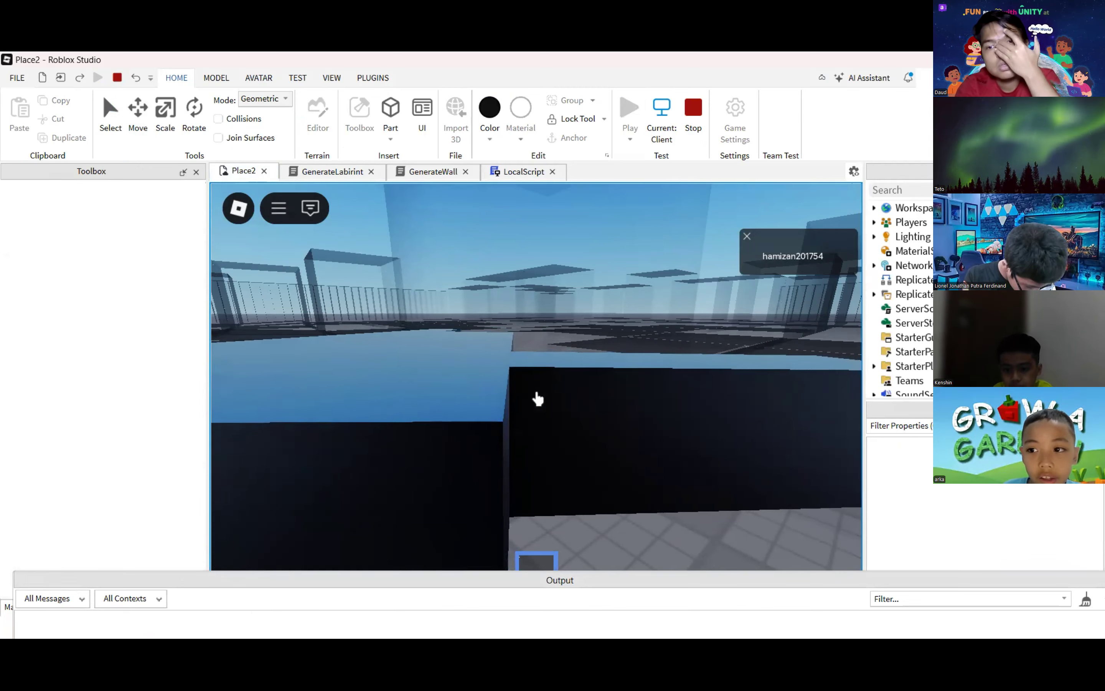
key(w)
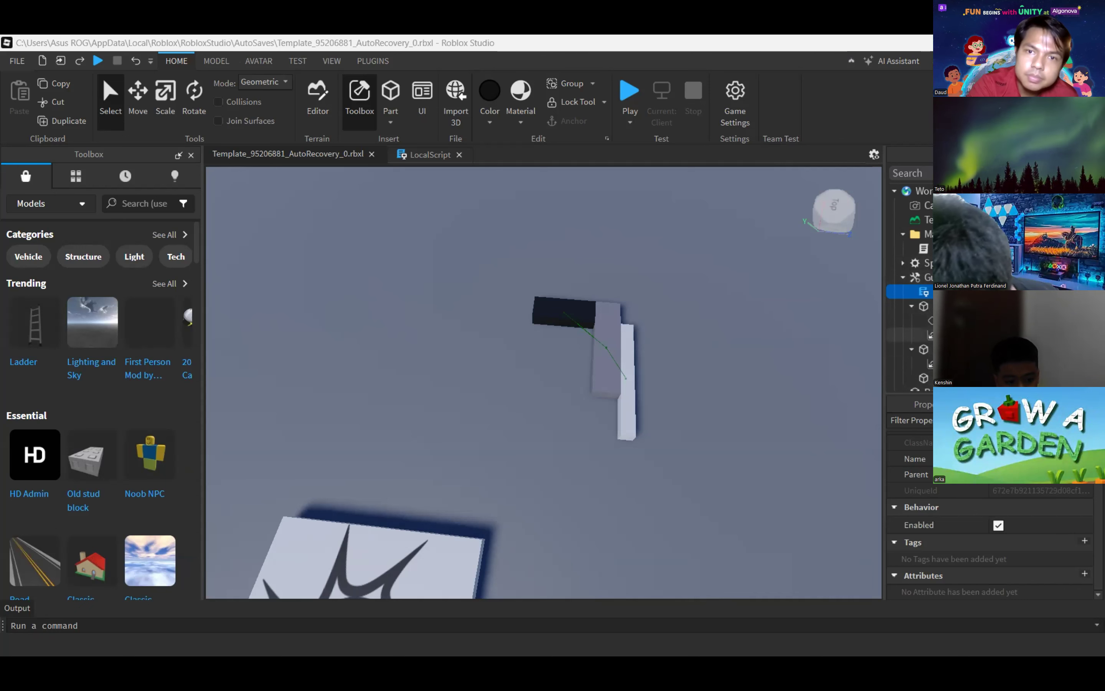
right_drag(714, 331, 714, 331)
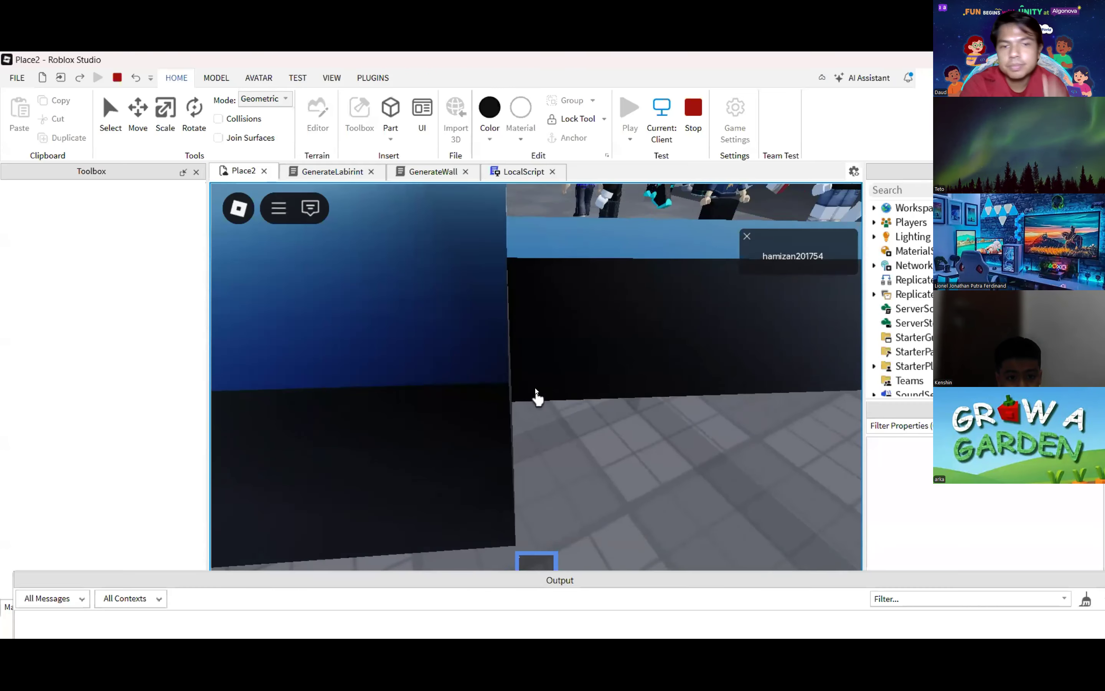
key(space)
key(space)
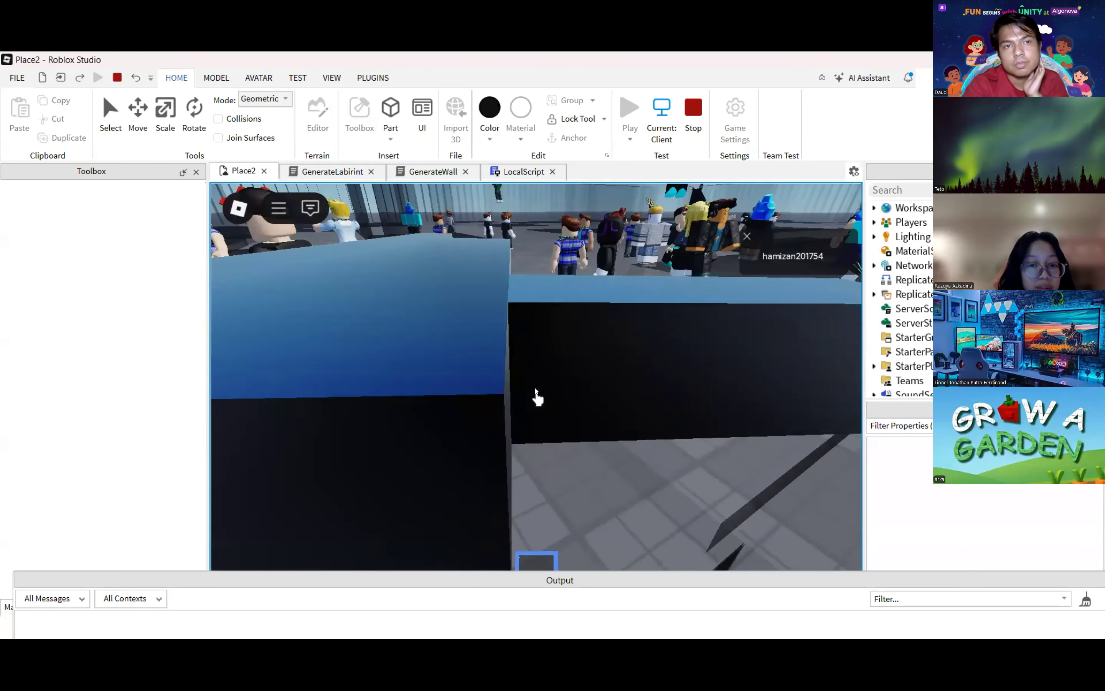
Put the gun away during the playtest and walk and jump among the NPCs in the maze.
key(w)
key(1)
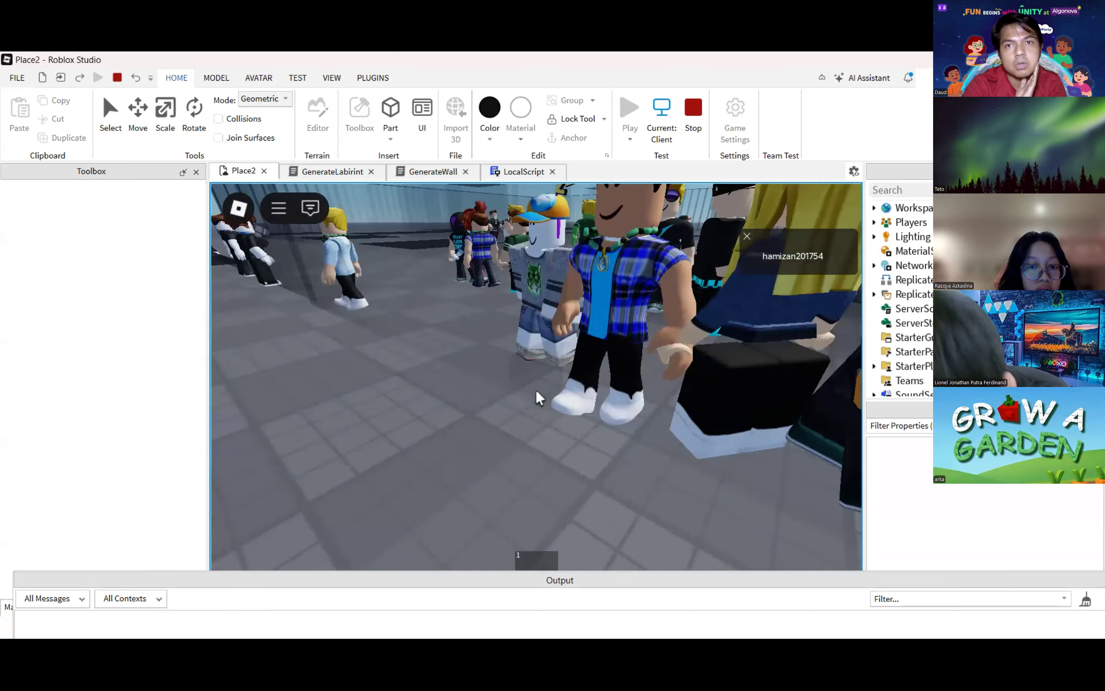
key(w)
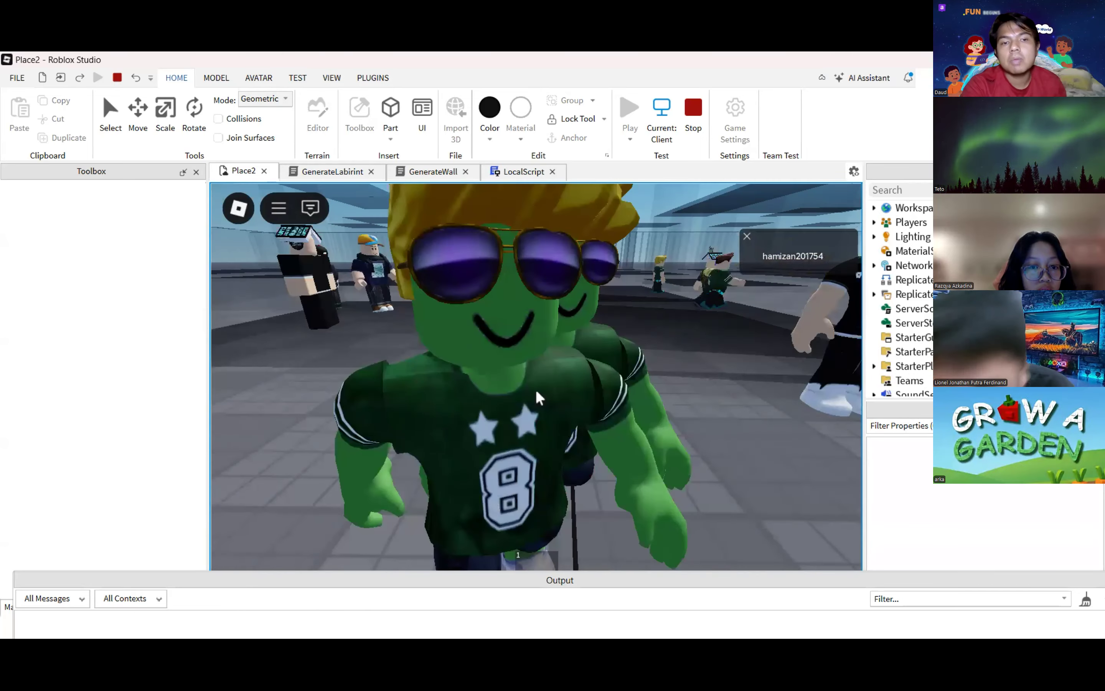
key(w)
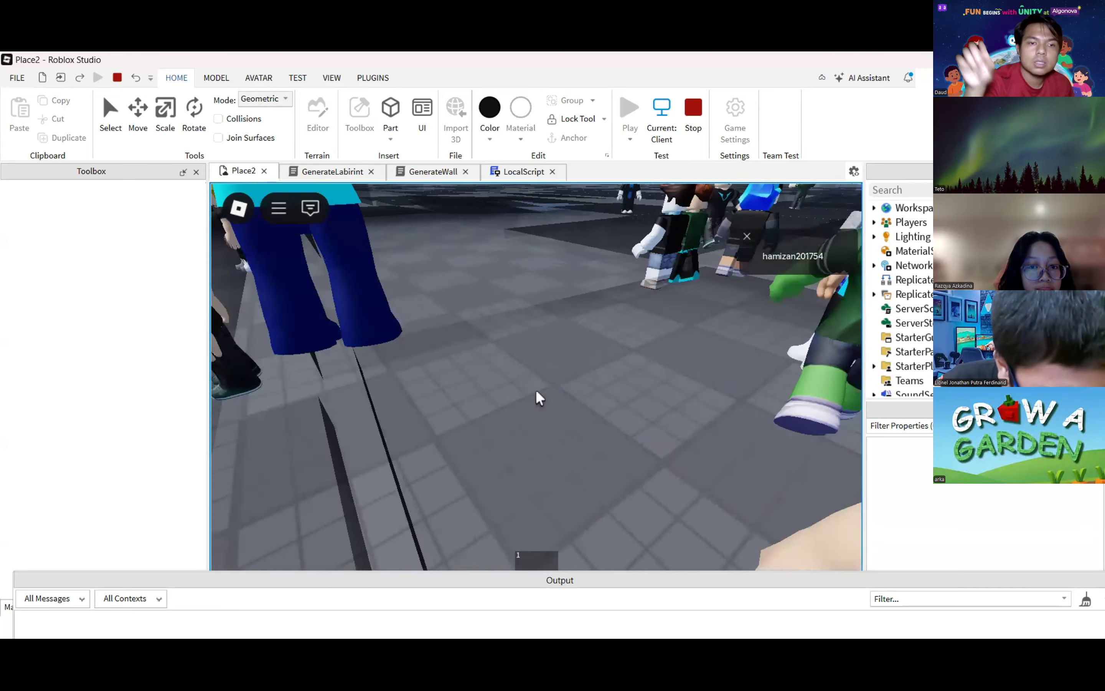
key(w)
key(space)
key(space)
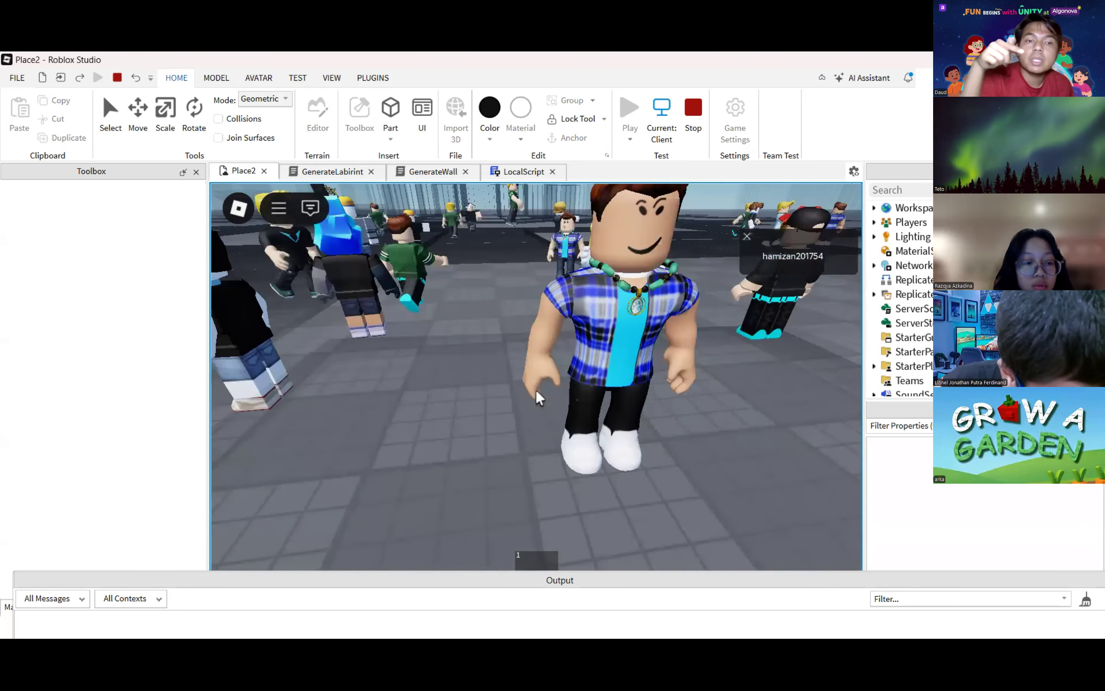
key(w)
key(space)
key(space)
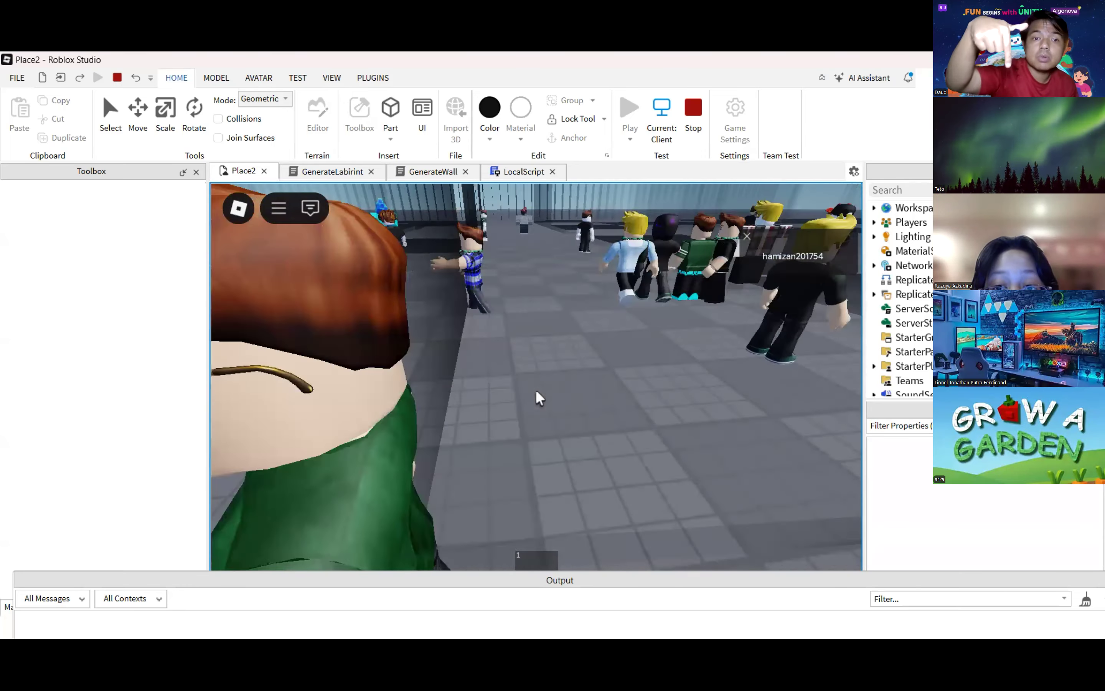
key(w)
key(space)
key(space)
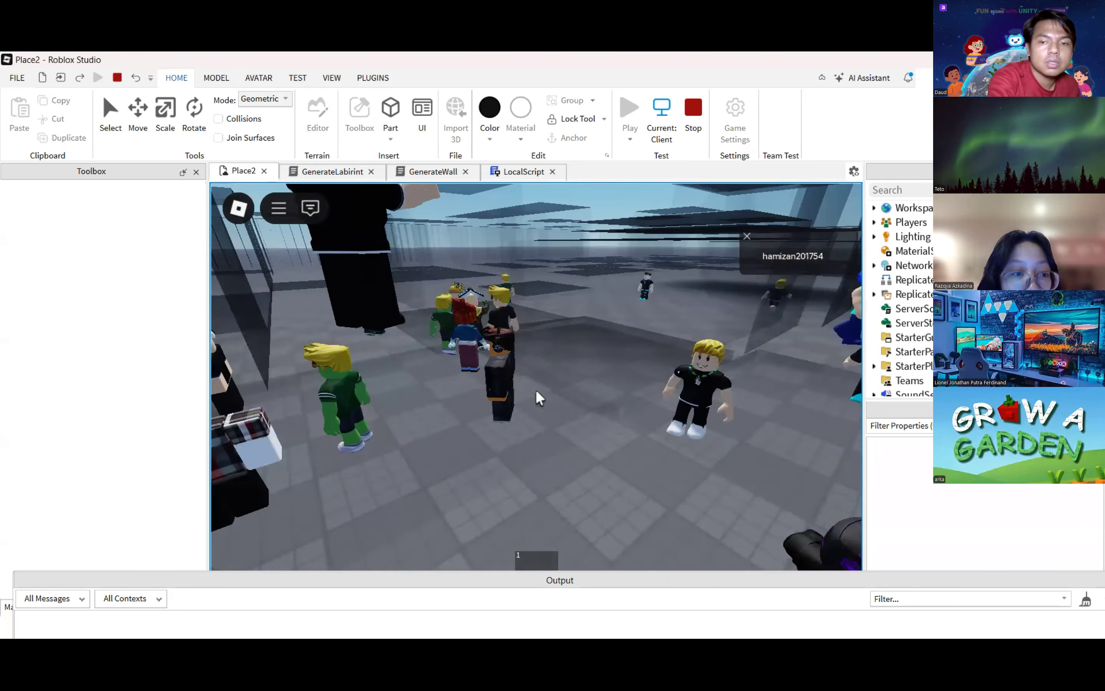
key(w)
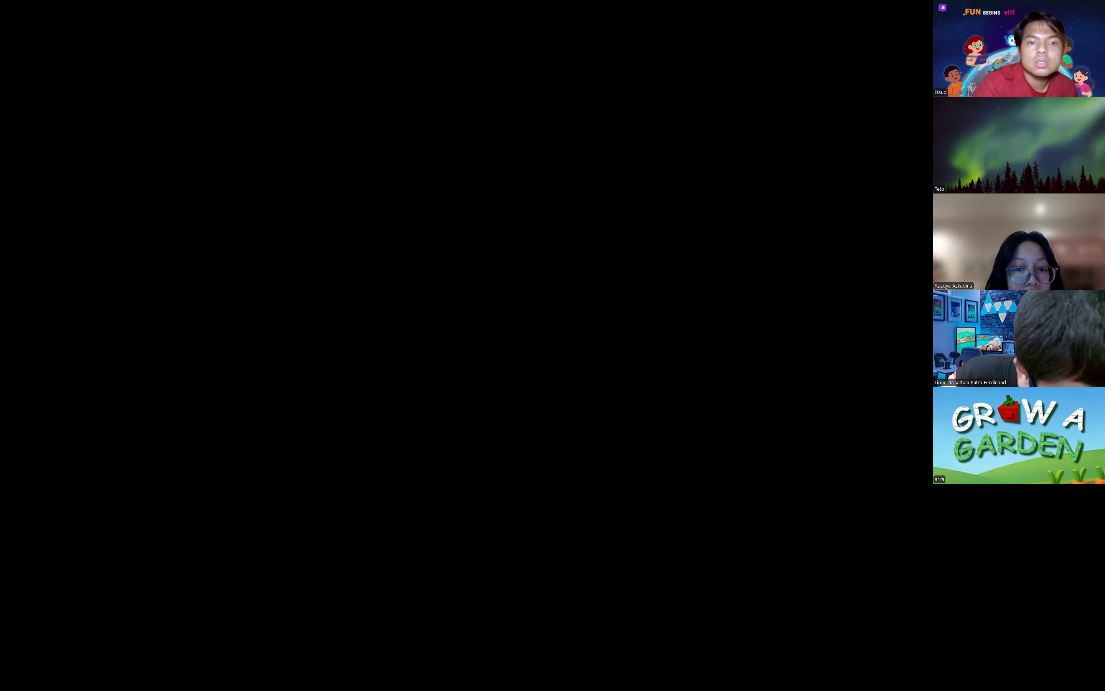
Walk through the maze in the running playtest, taking out the item in inventory slot 1 and putting it away again.
key(w)
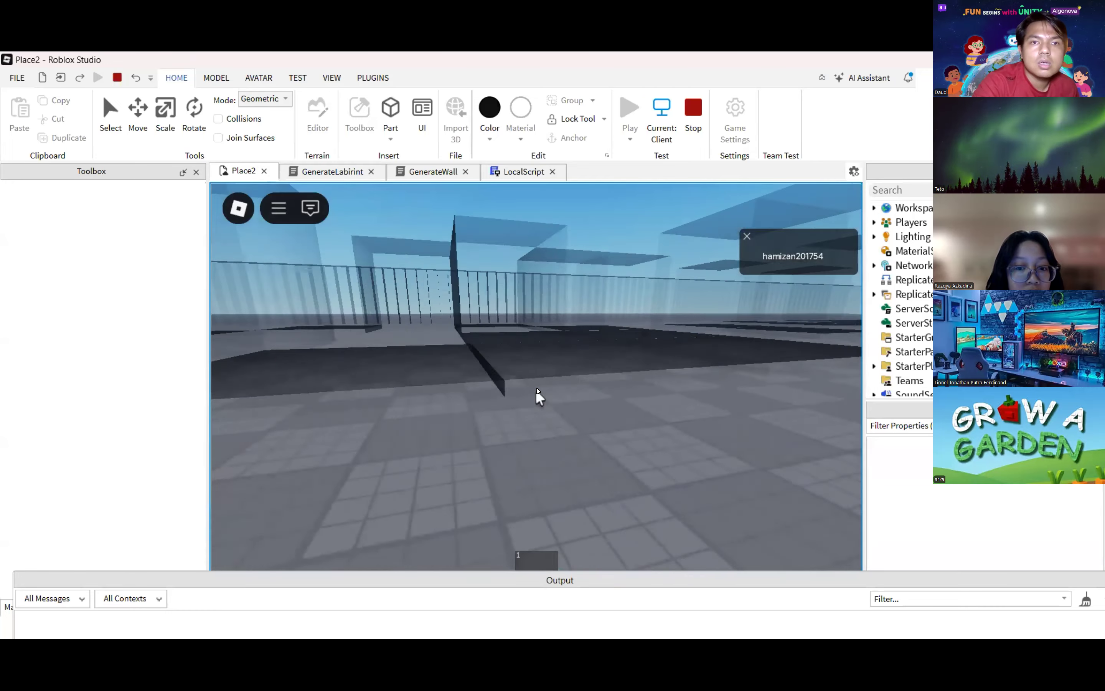
key(1)
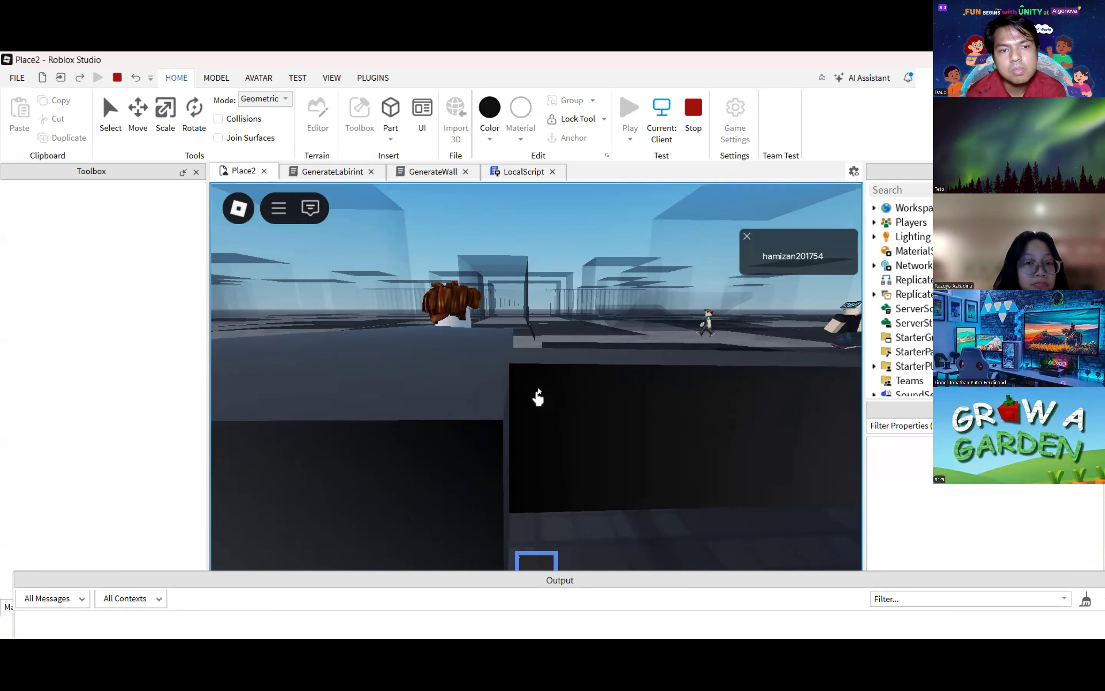
key(1)
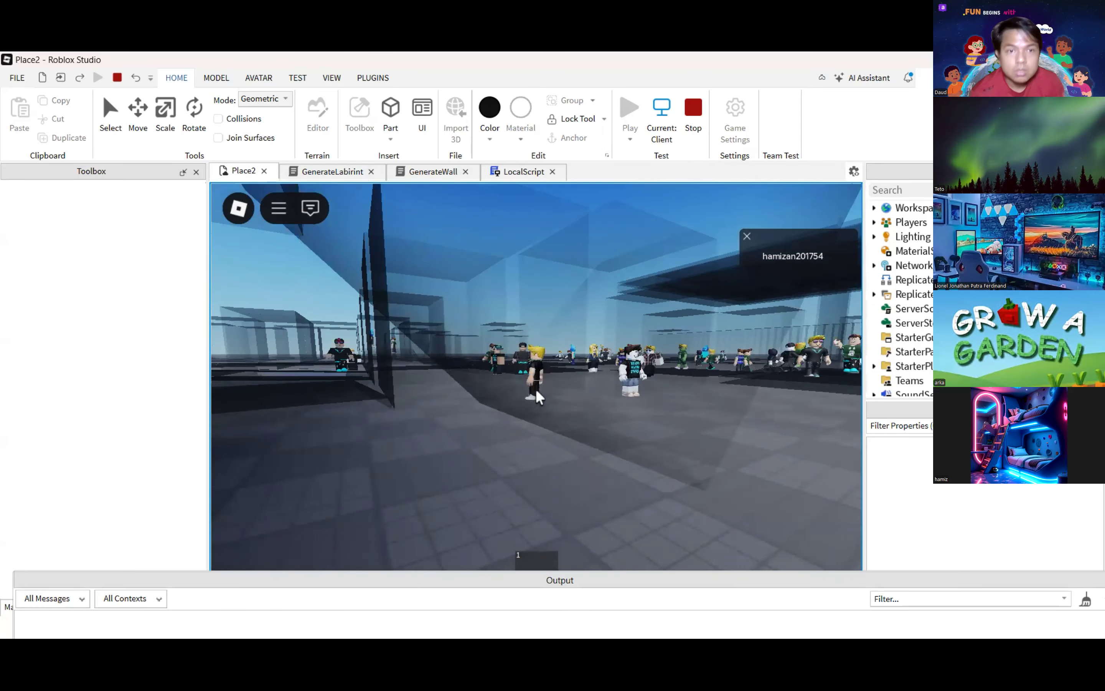
Explore the maze in the playtest without the gun, walking and jumping among the NPCs and past the transparent walls and spawn pad.
key(w)
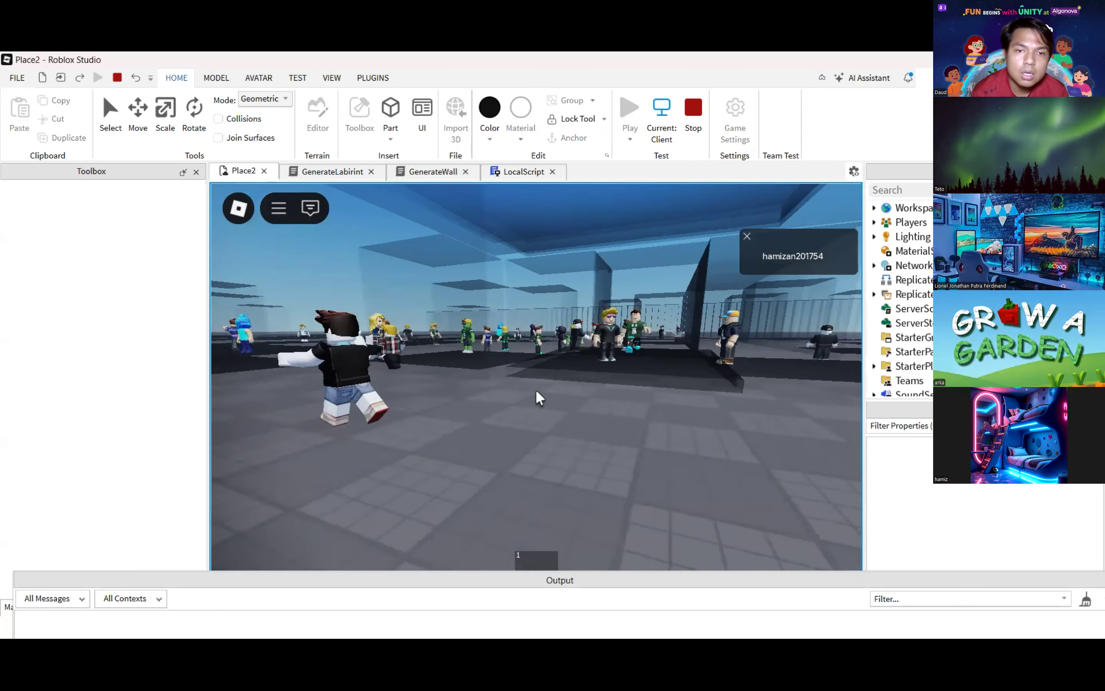
key(w)
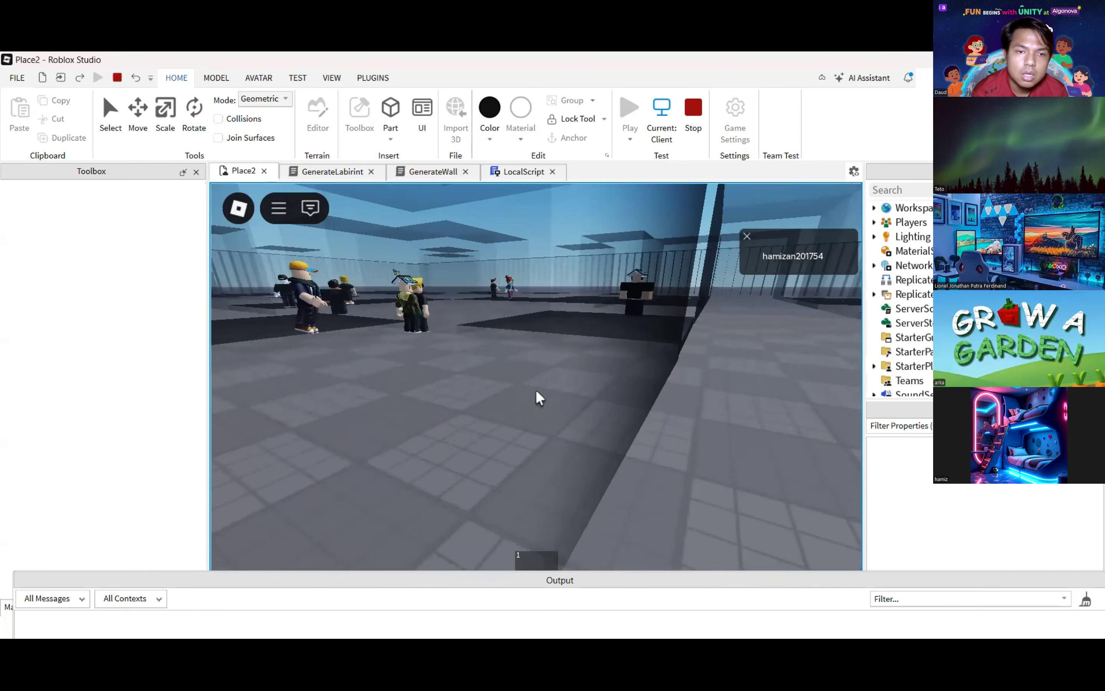
key(w)
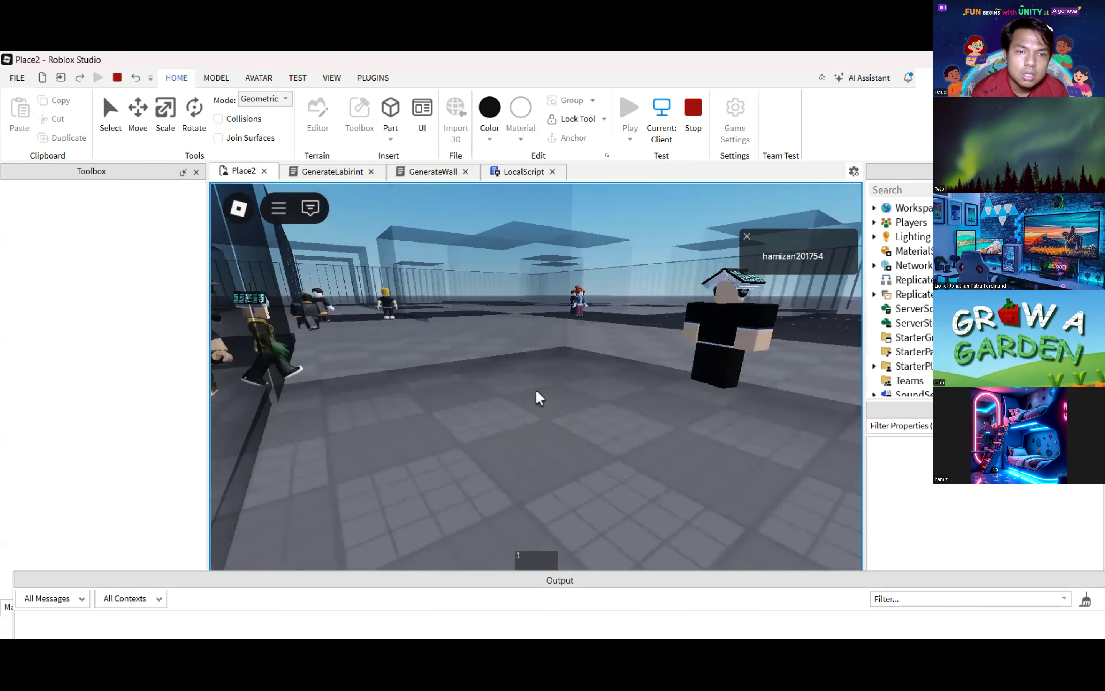
key(w)
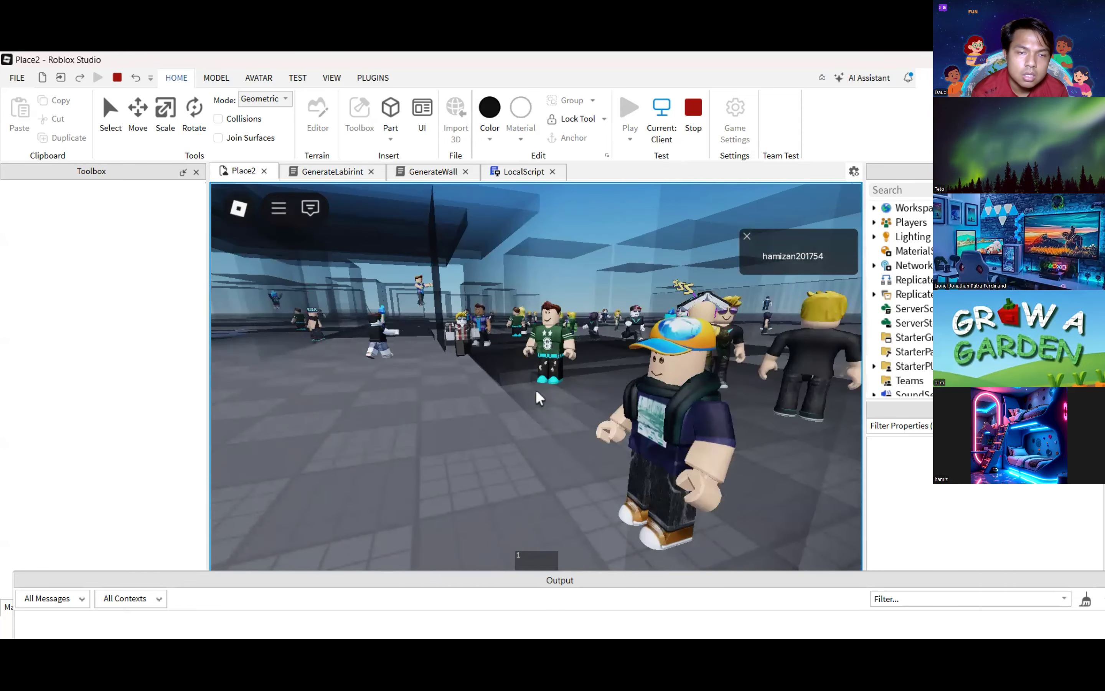
key(w)
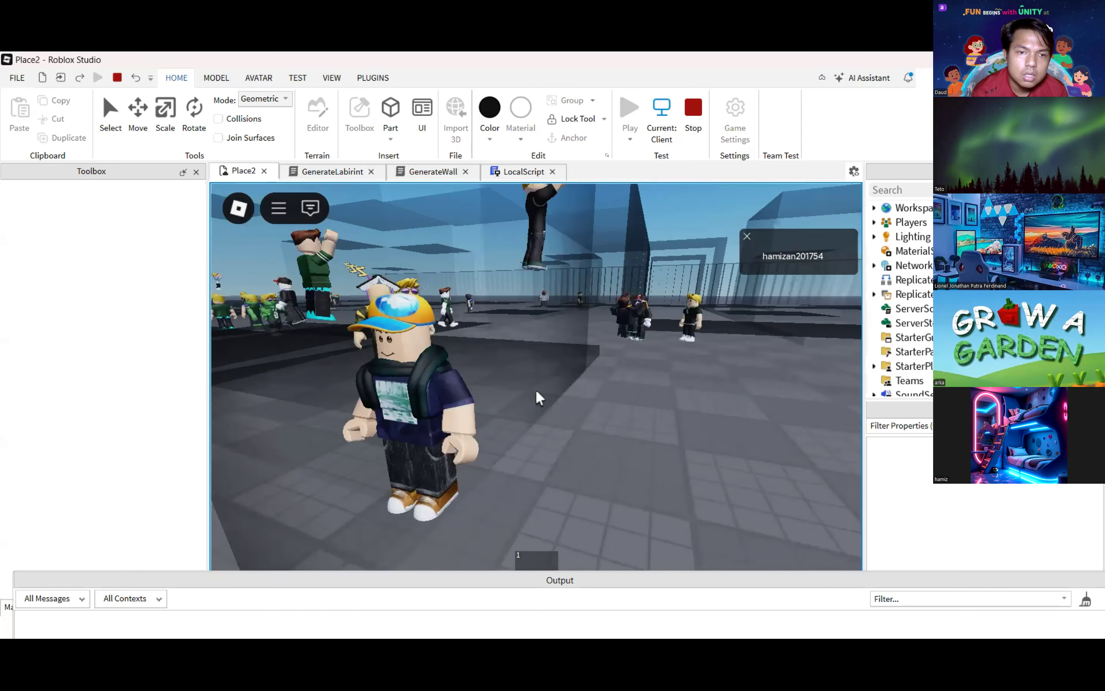
key(w)
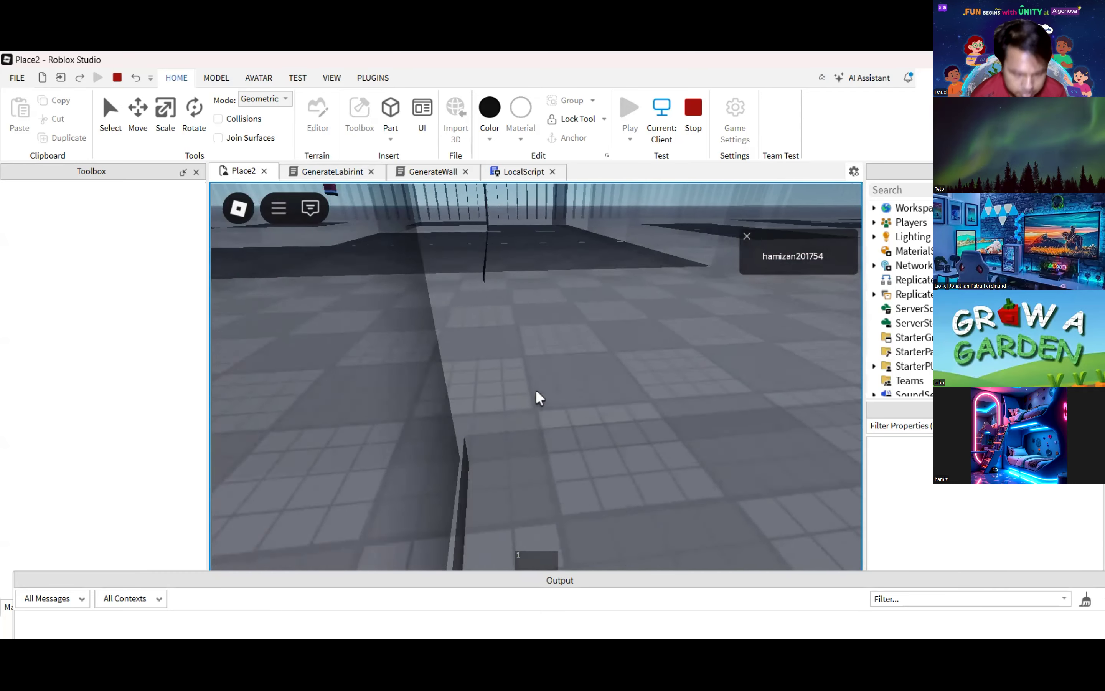
key(w)
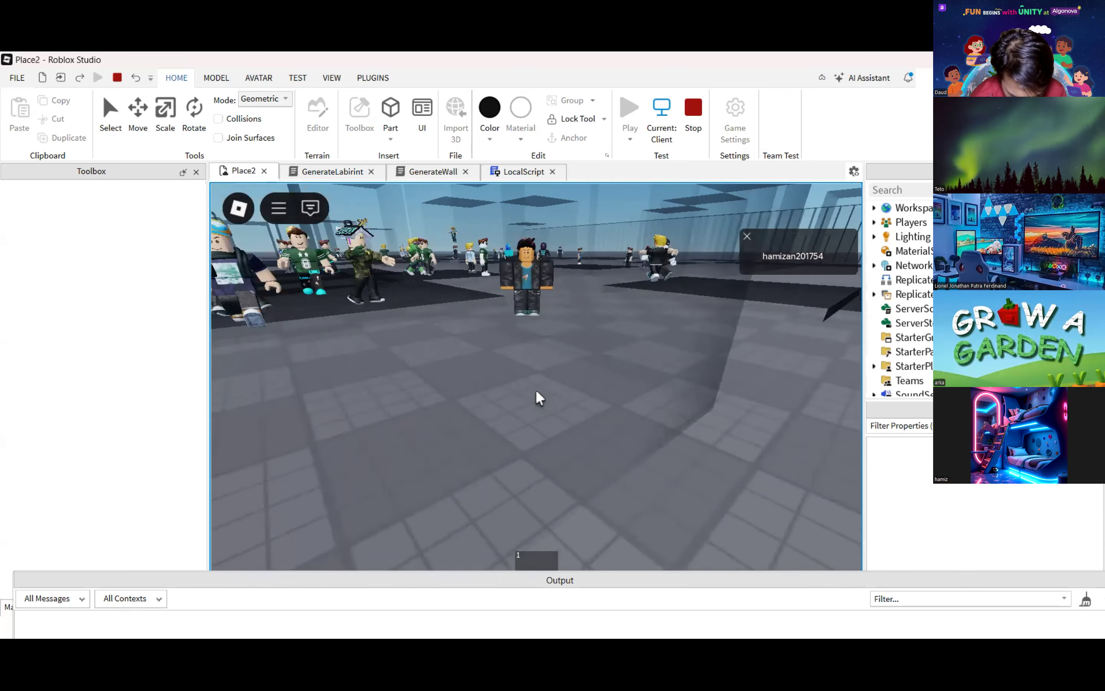
key(w)
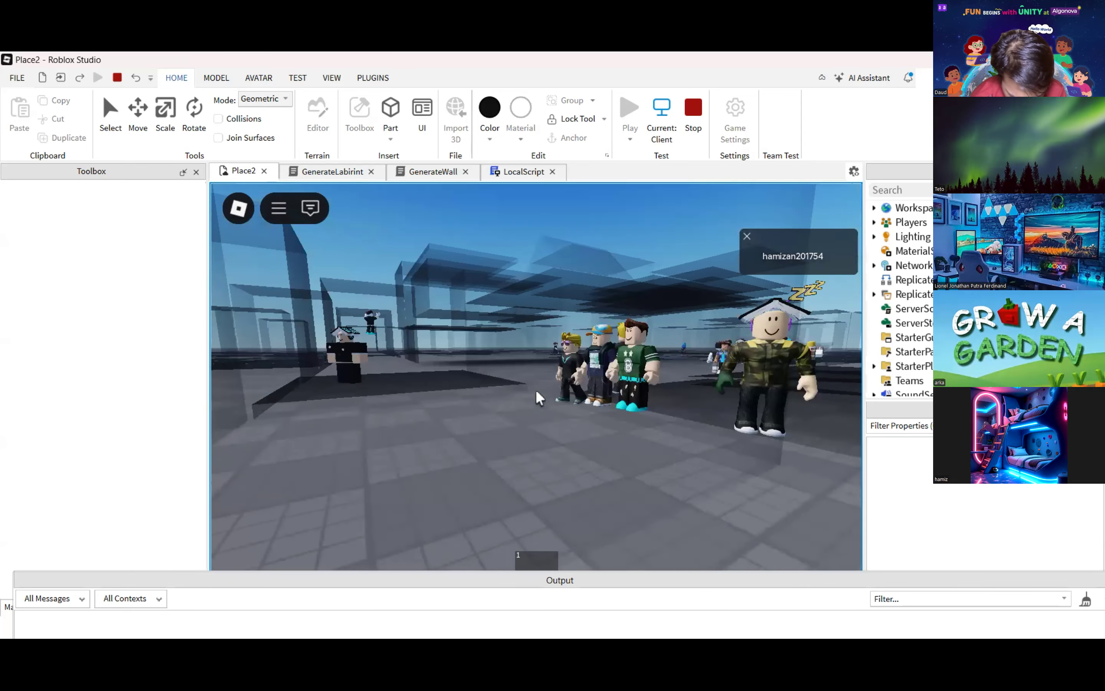
key(w)
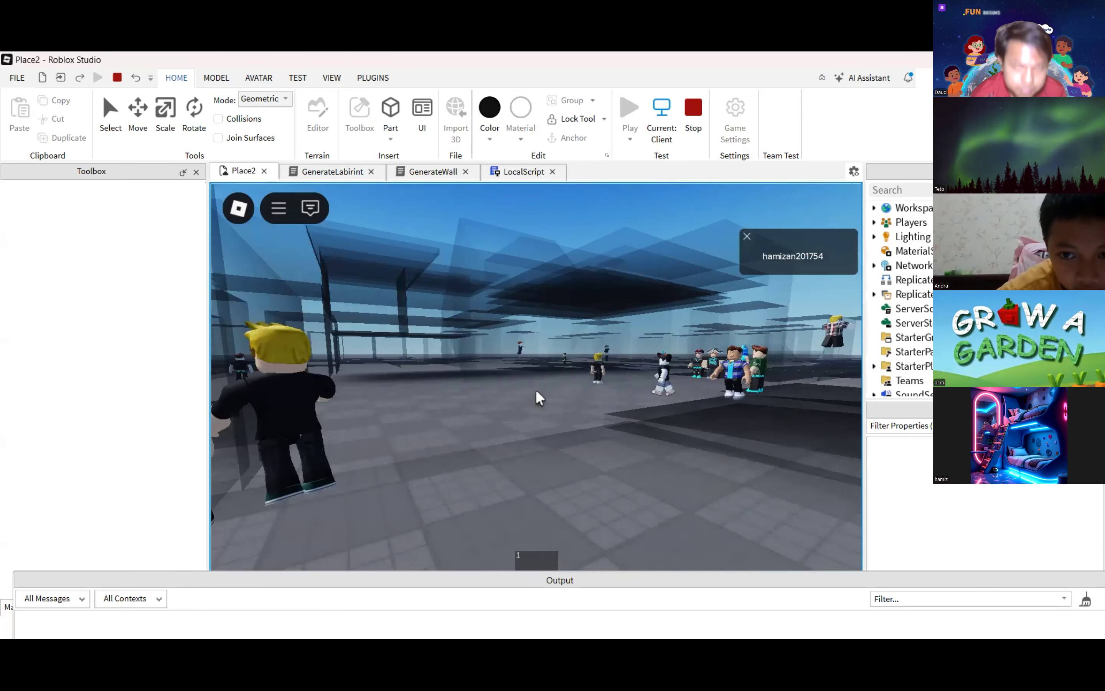
key(w)
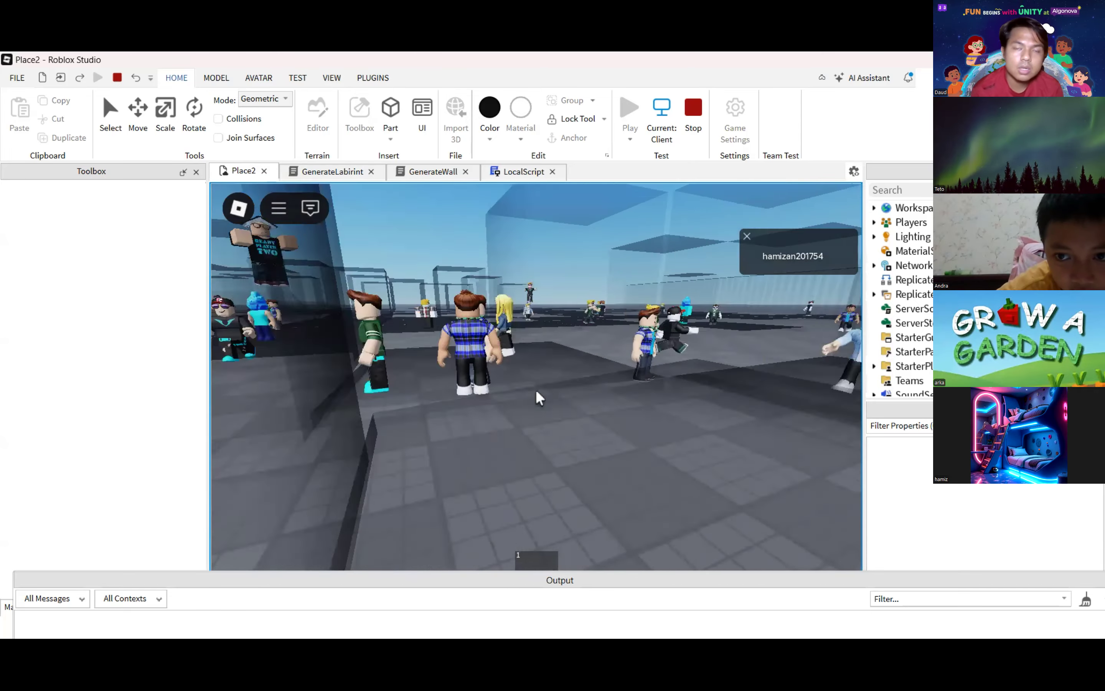
key(w)
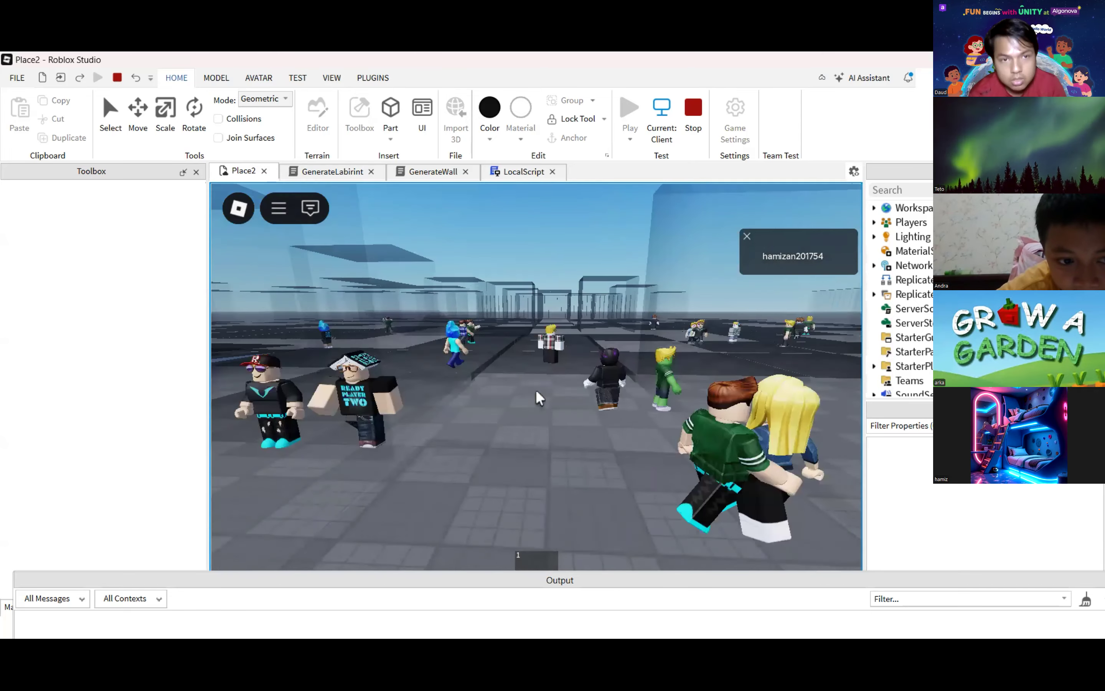
key(space)
key(w)
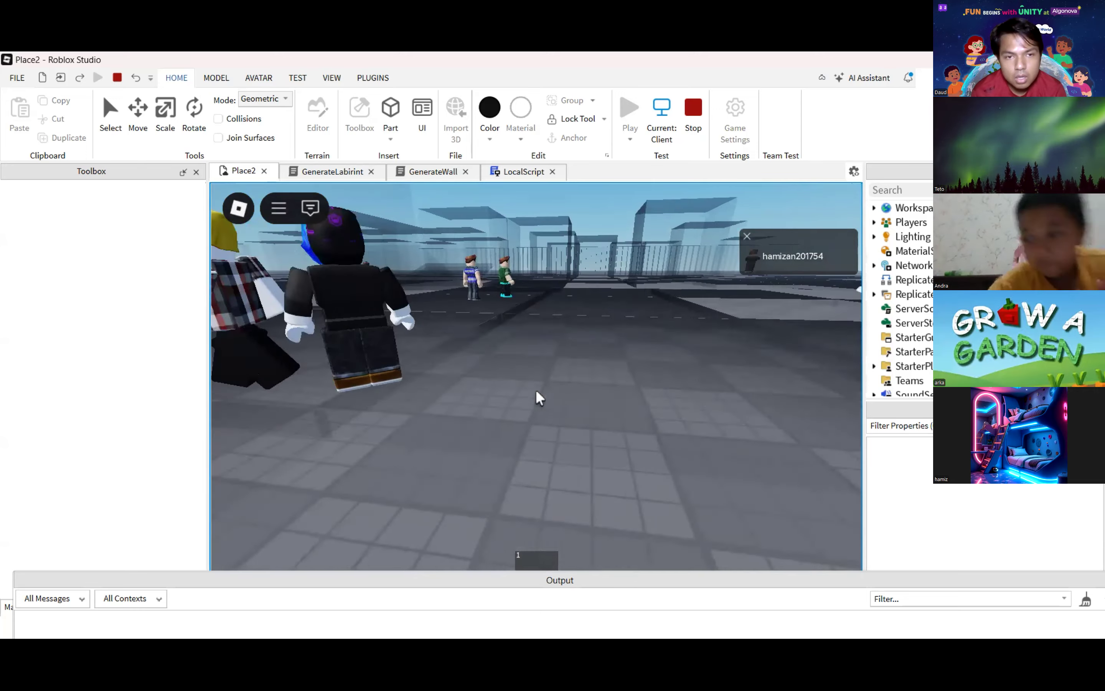
key(w)
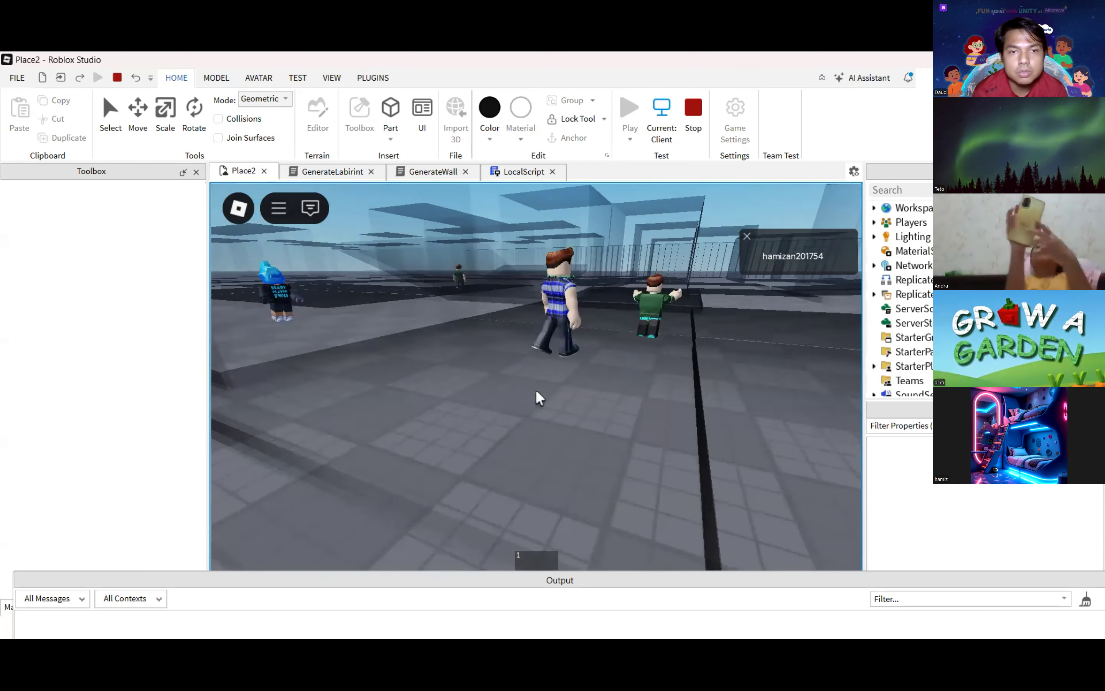
key(w)
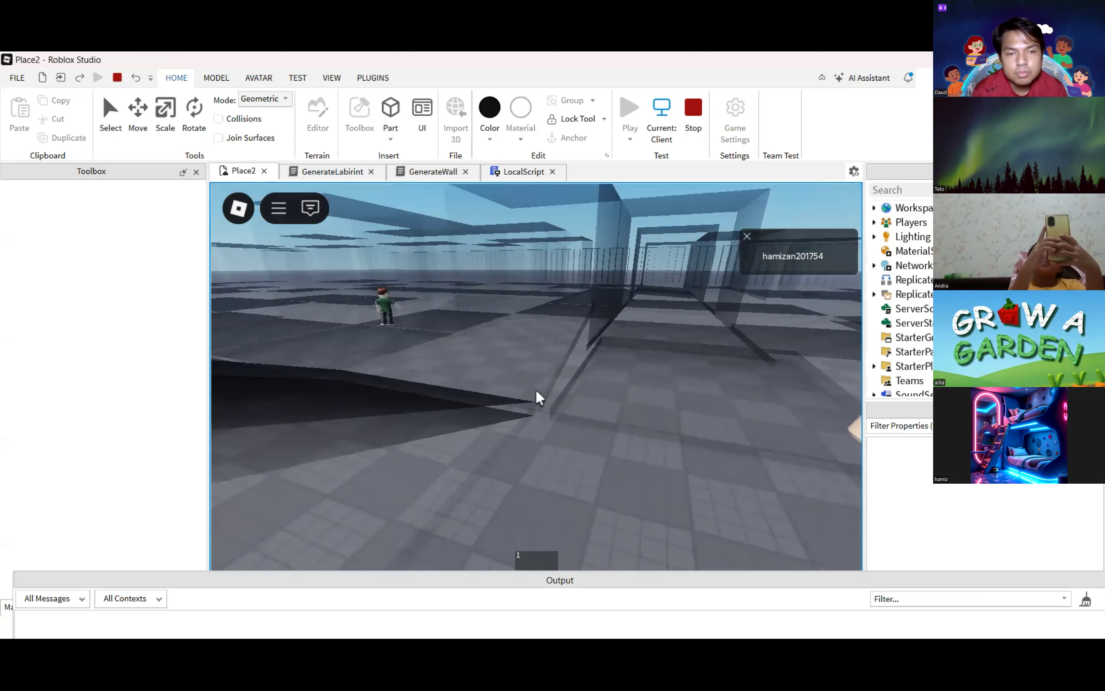
key(w)
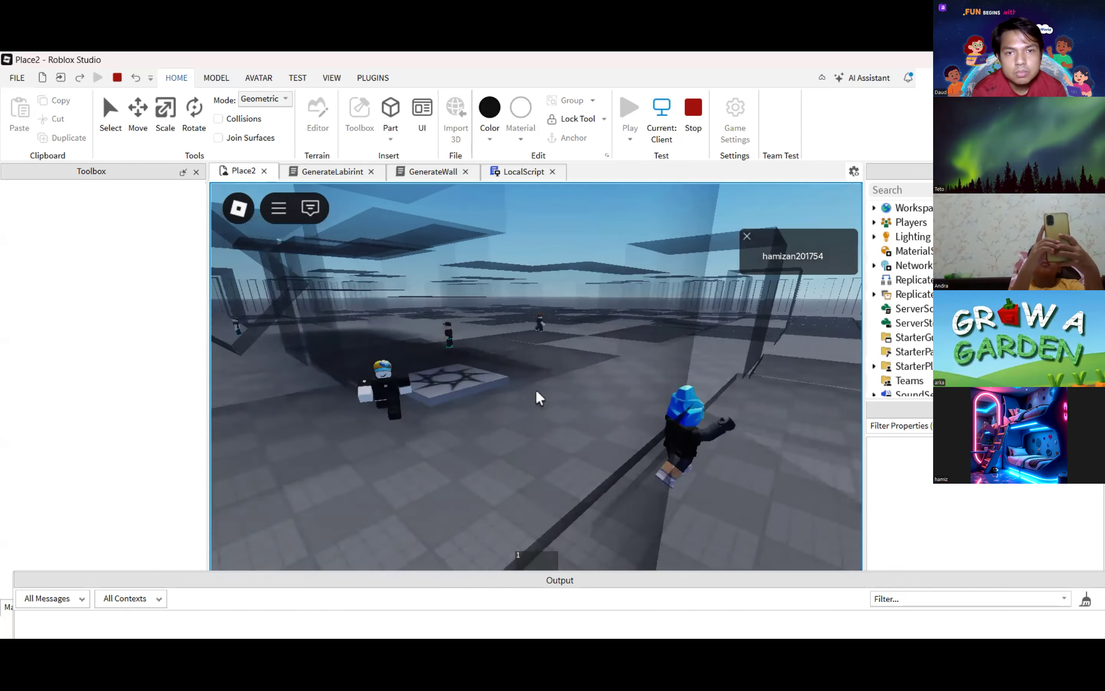
key(w)
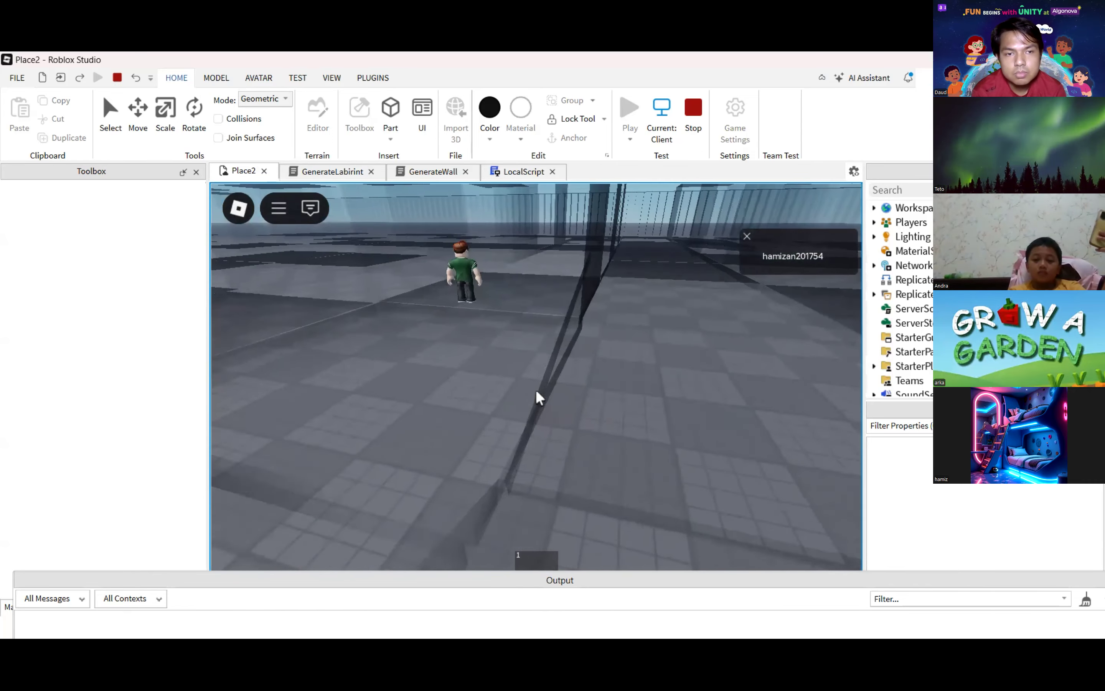
key(w)
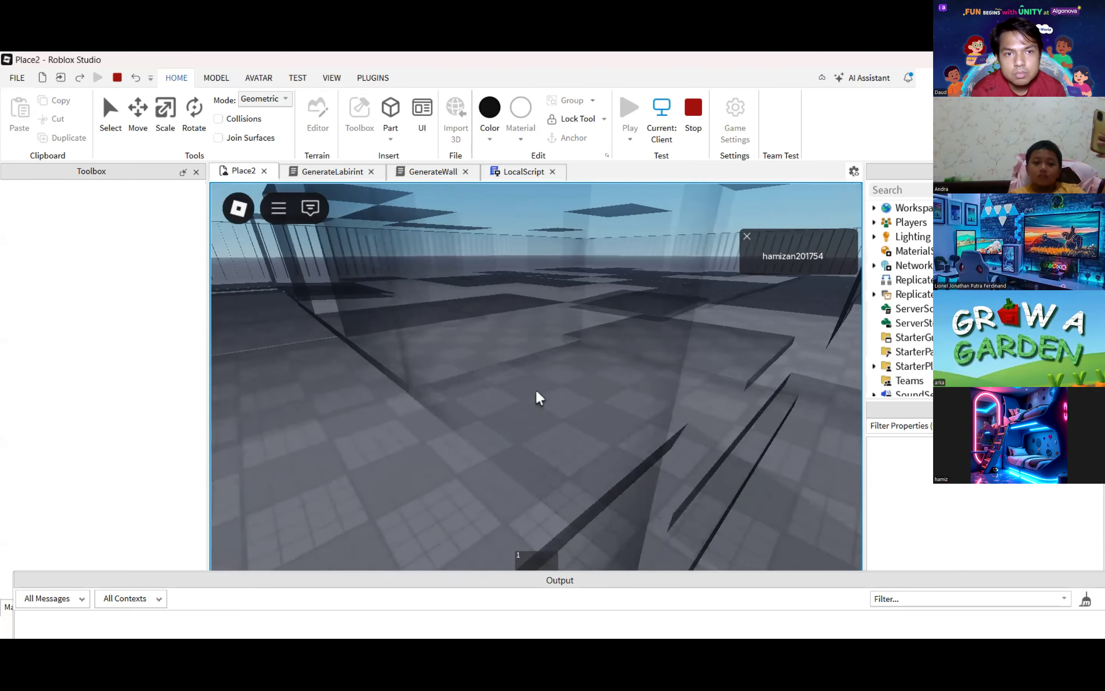
key(w)
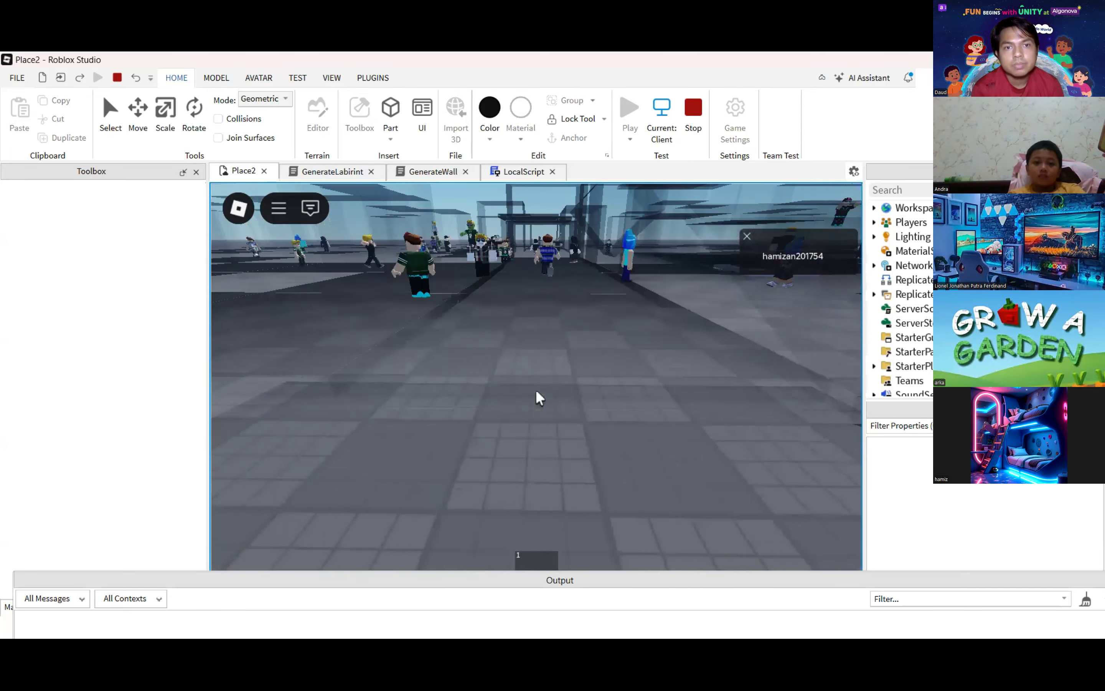
key(w)
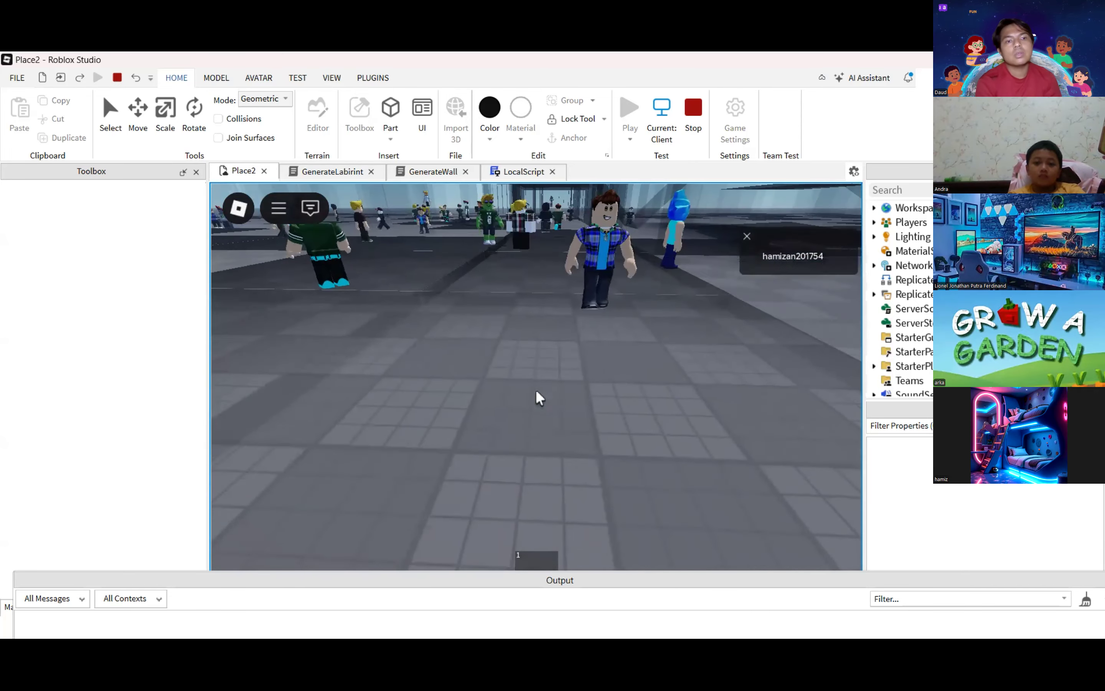
key(w)
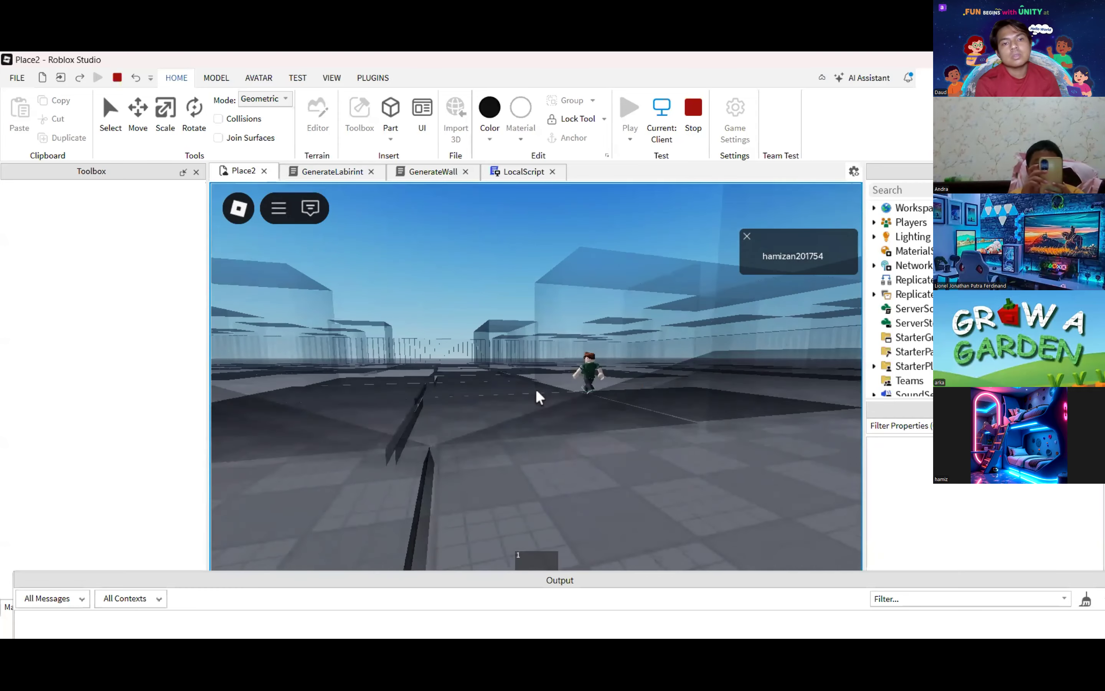
Continue the playtest by toggling the item in slot 1, and walk and jump across the maze around the spawn pad and NPCs.
key(1)
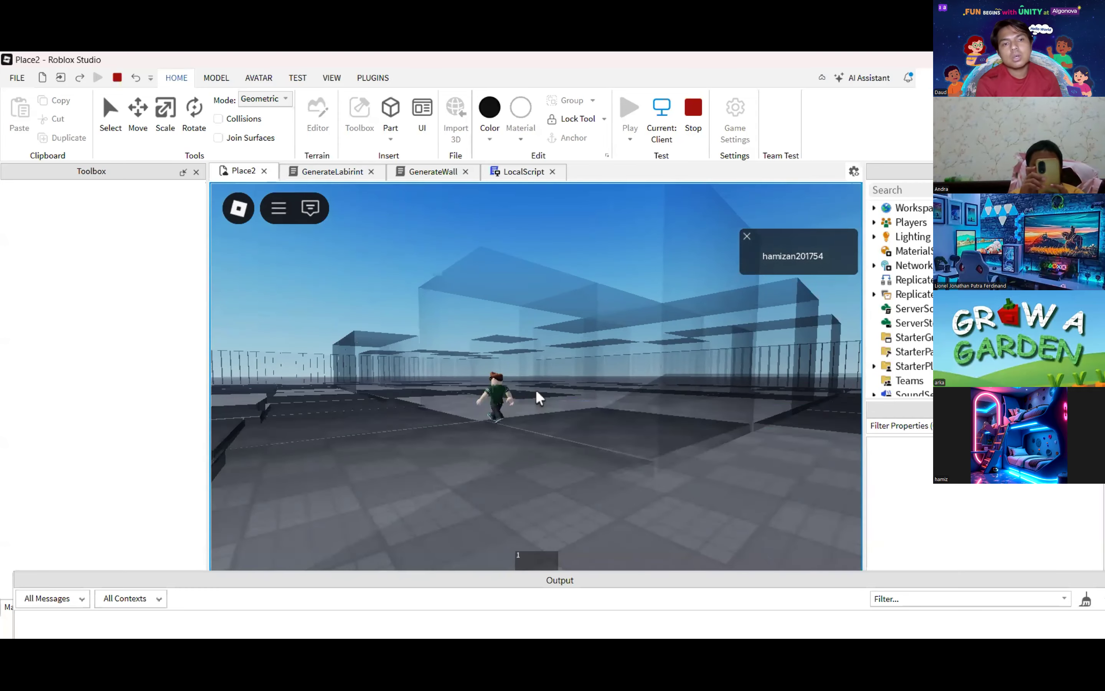
key(w)
key(w)
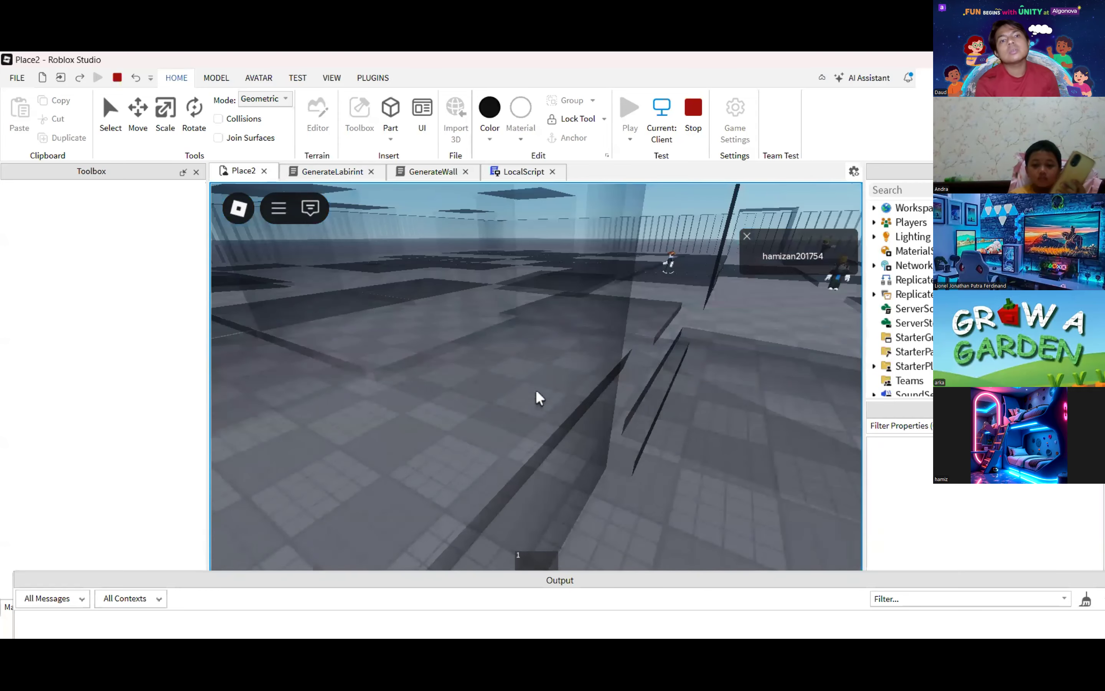
key(w)
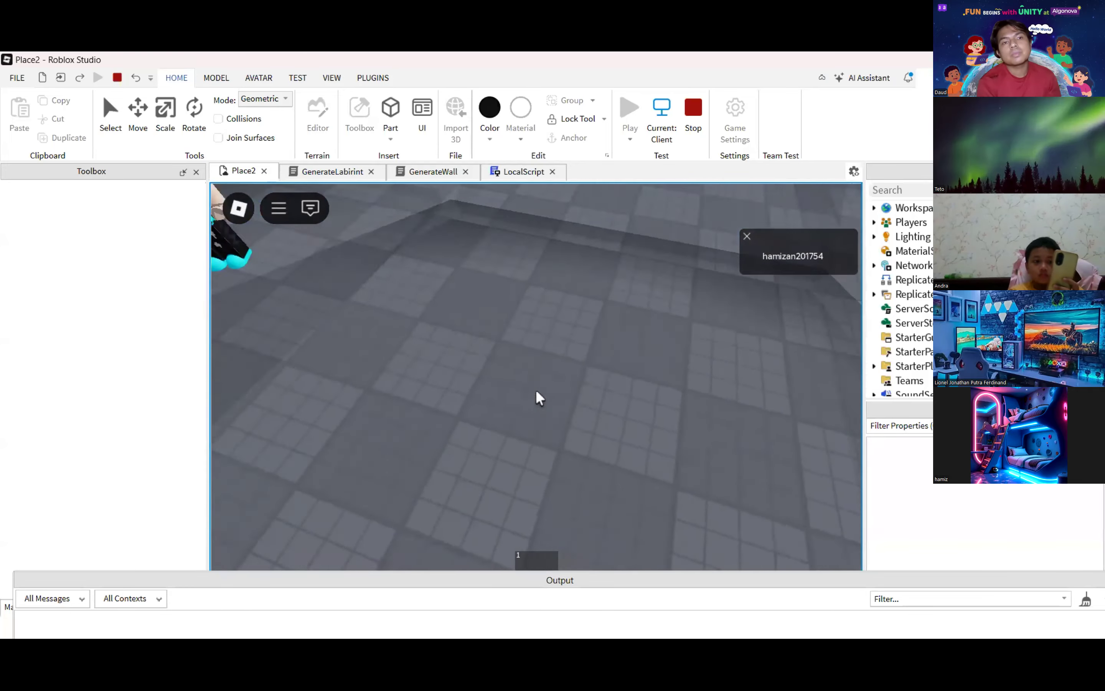
key(w)
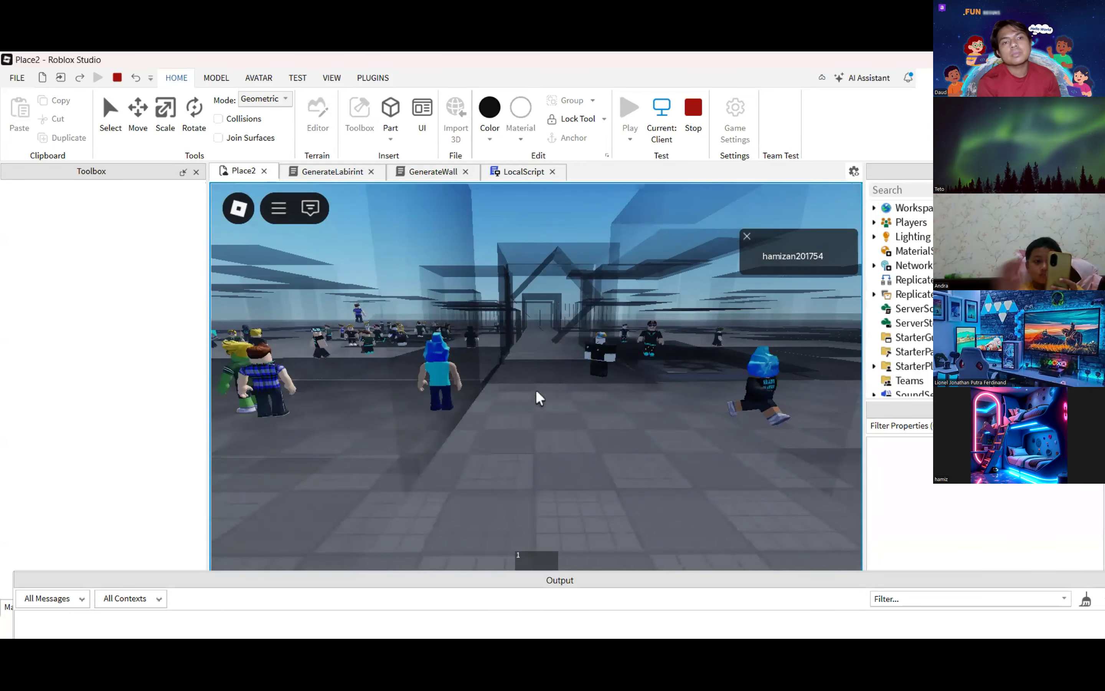
key(w)
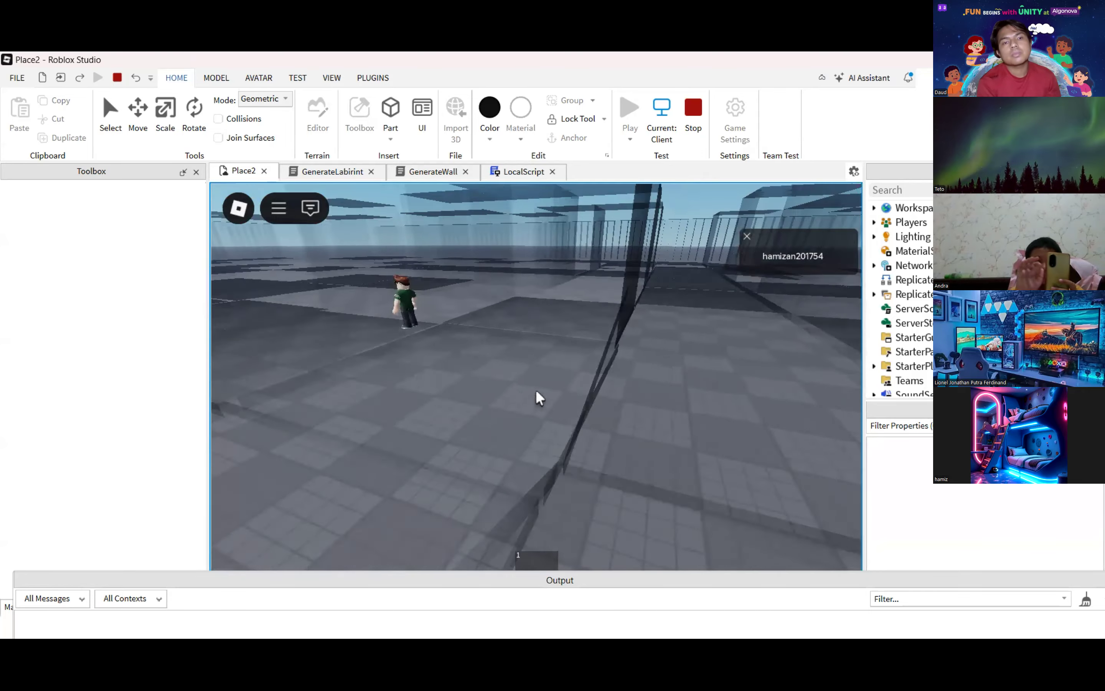
key(w)
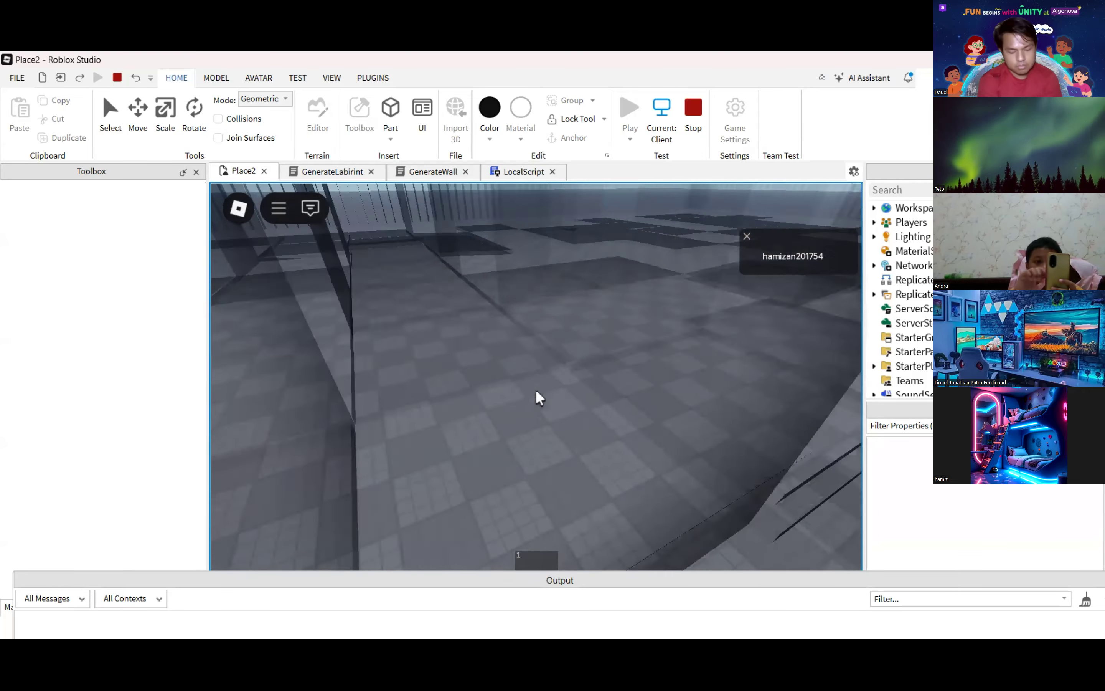
key(w)
key(space)
key(space)
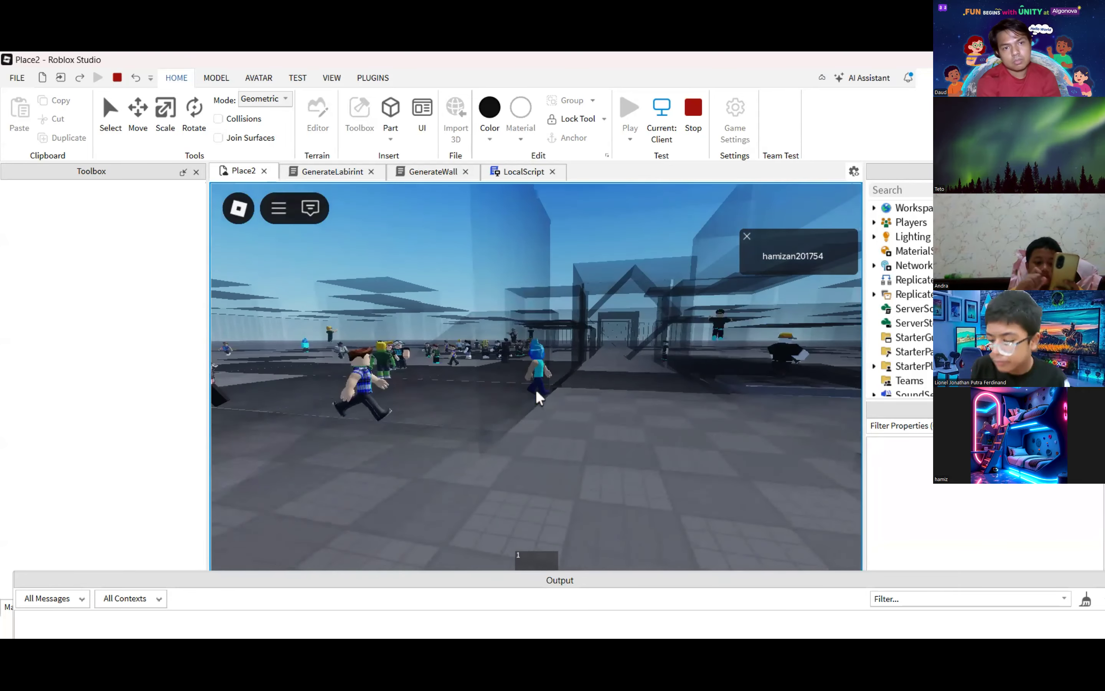
key(w)
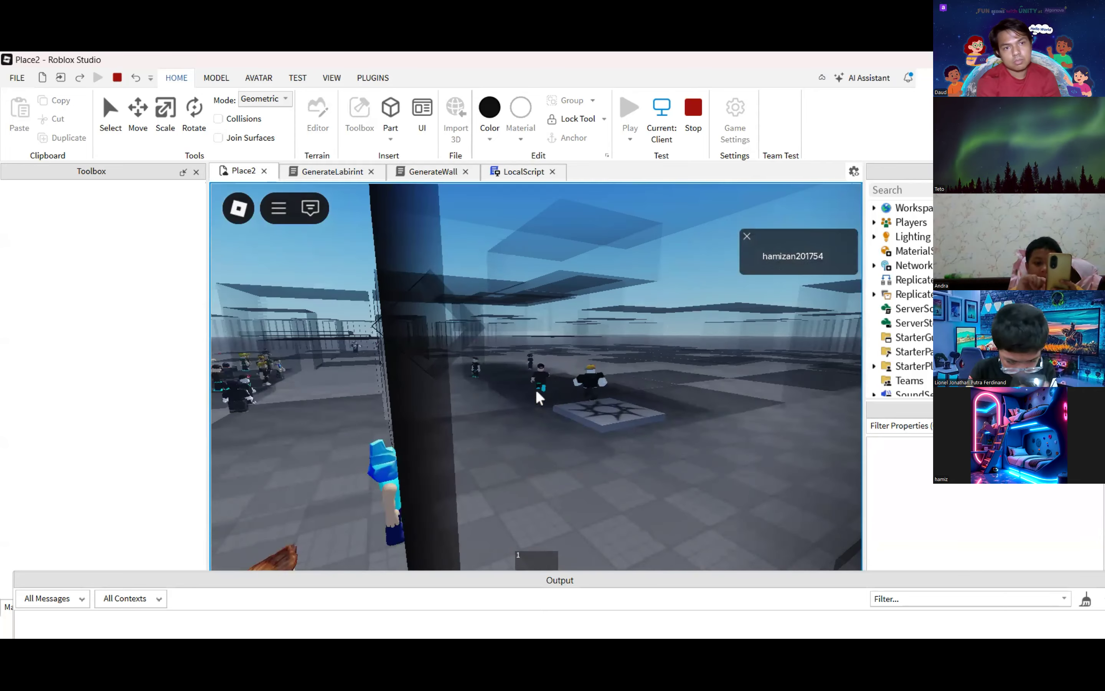
key(w)
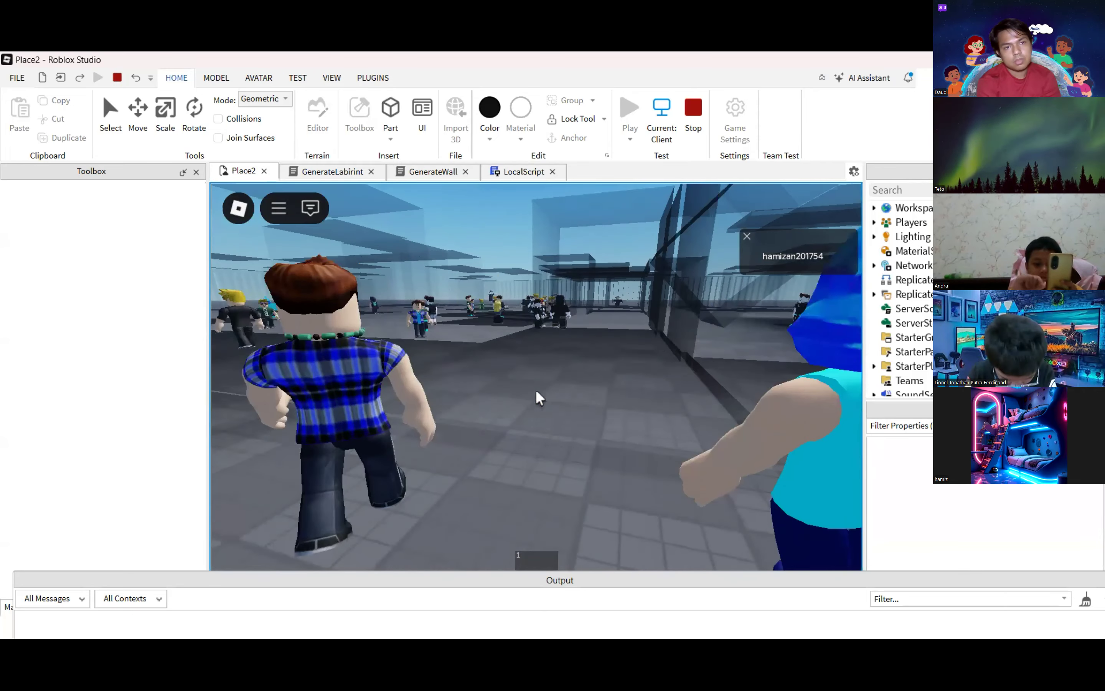
key(w)
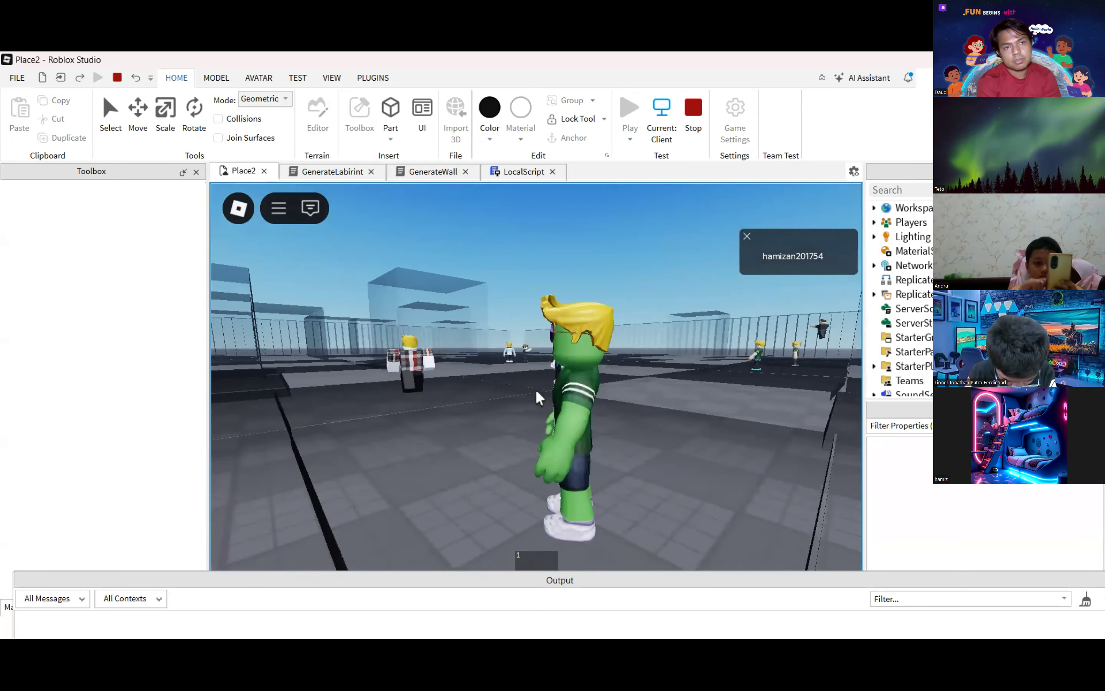
key(w)
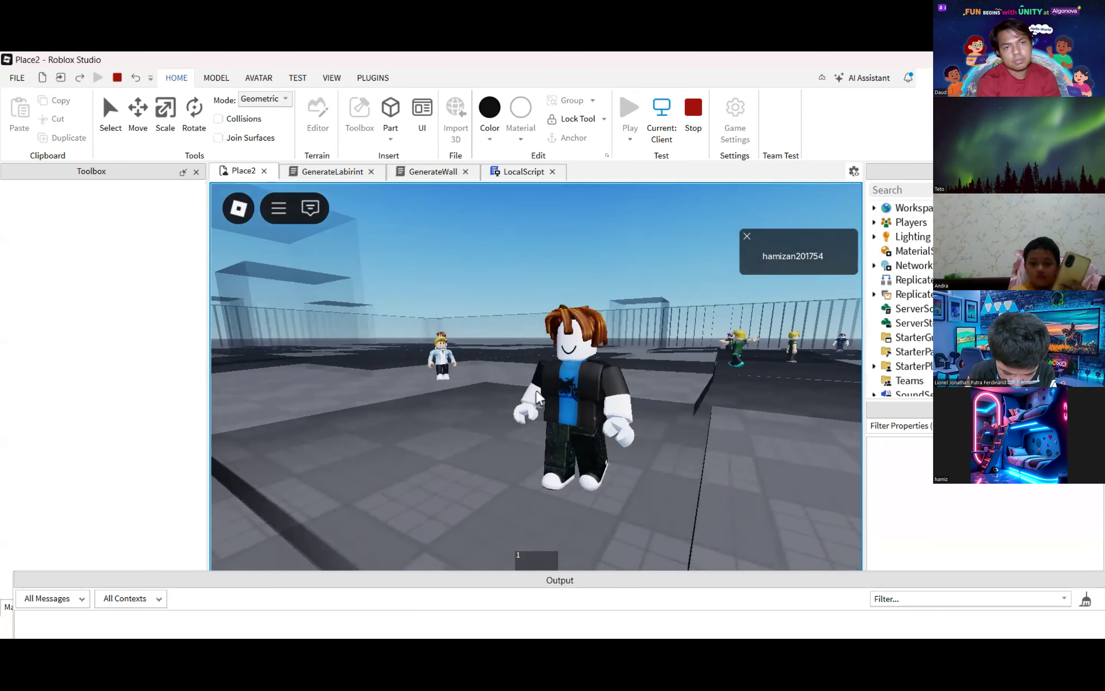
key(w)
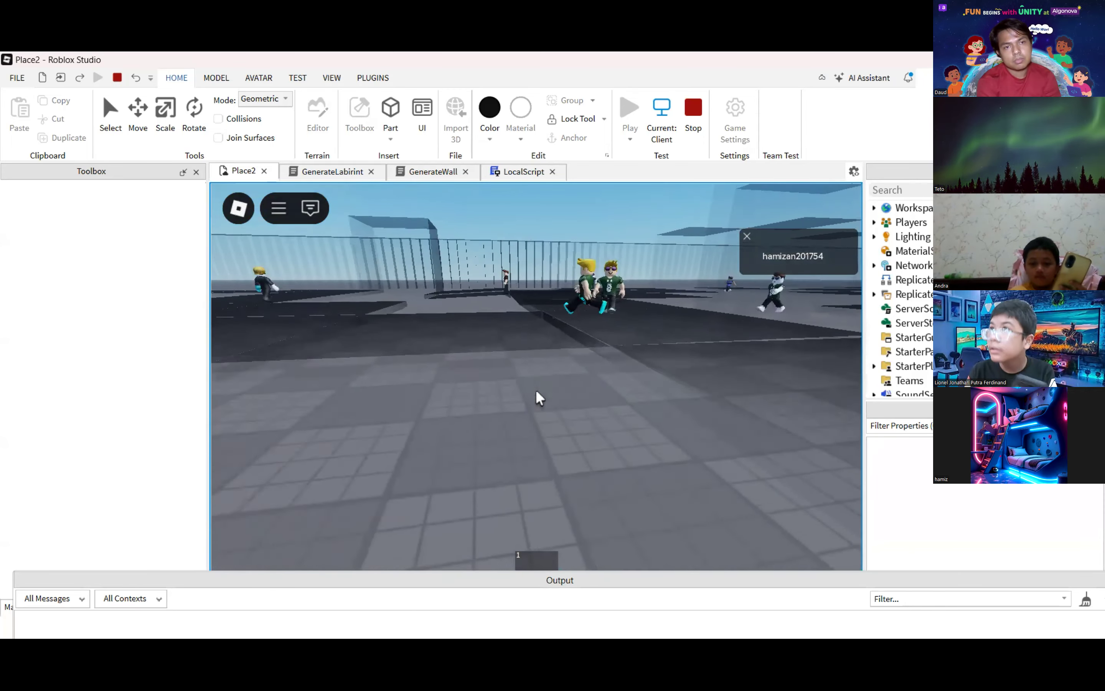
Walk through the transparent-walled maze of the running Place2 playtest without the gun, passing among the scattered NPCs.
key(w)
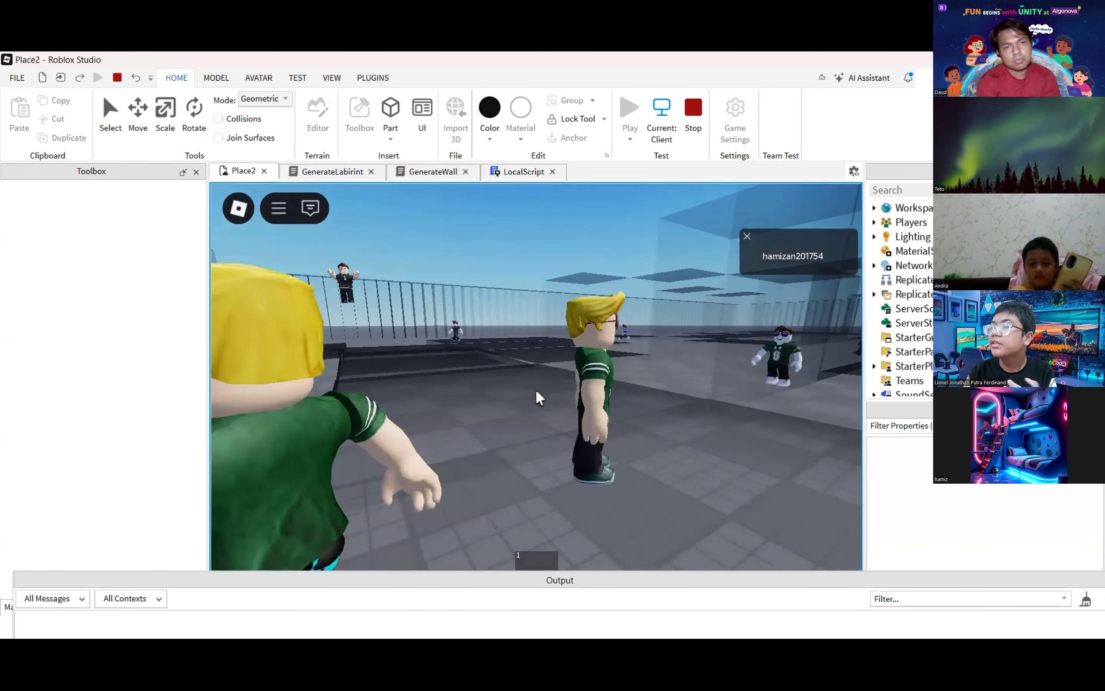
key(w)
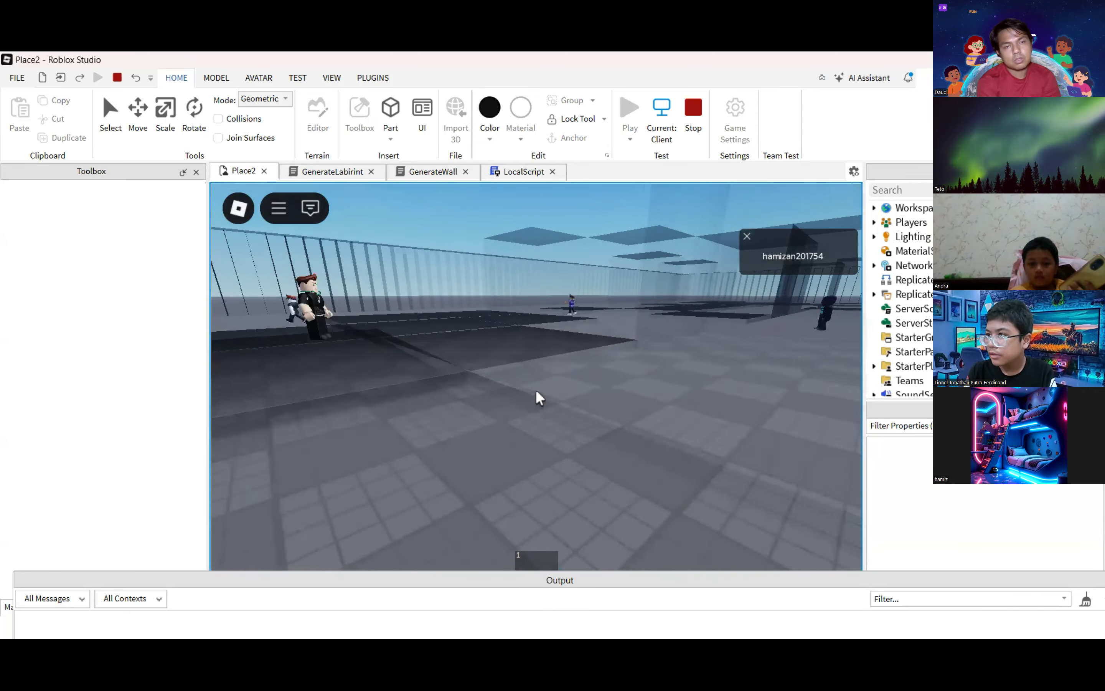
key(w)
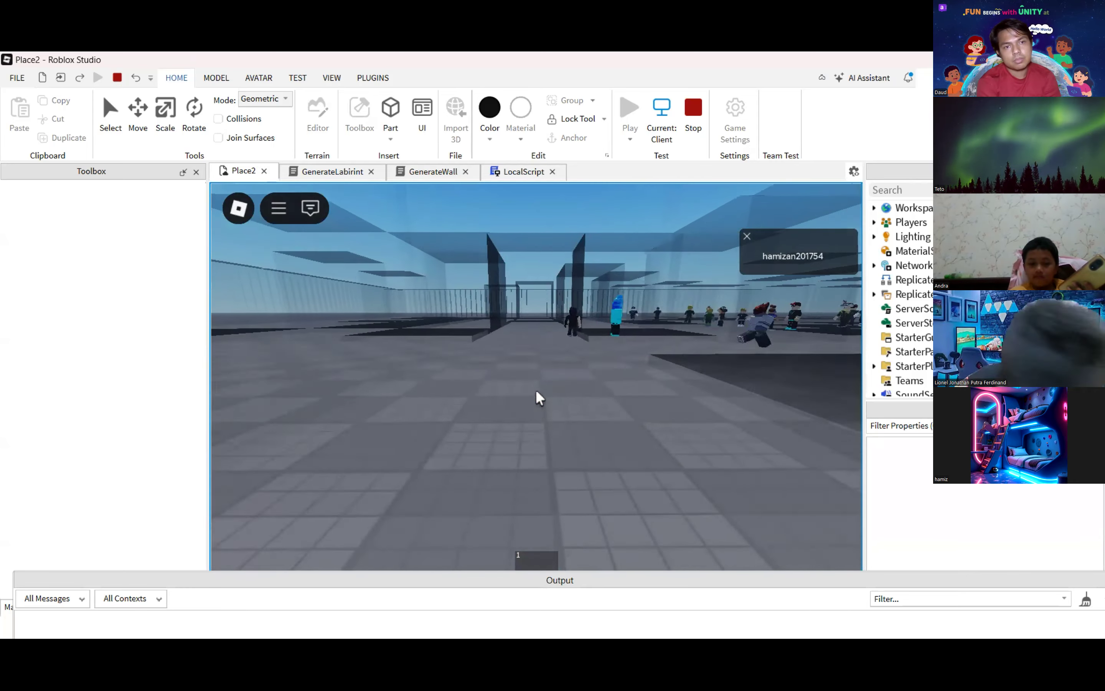
key(w)
key(w)
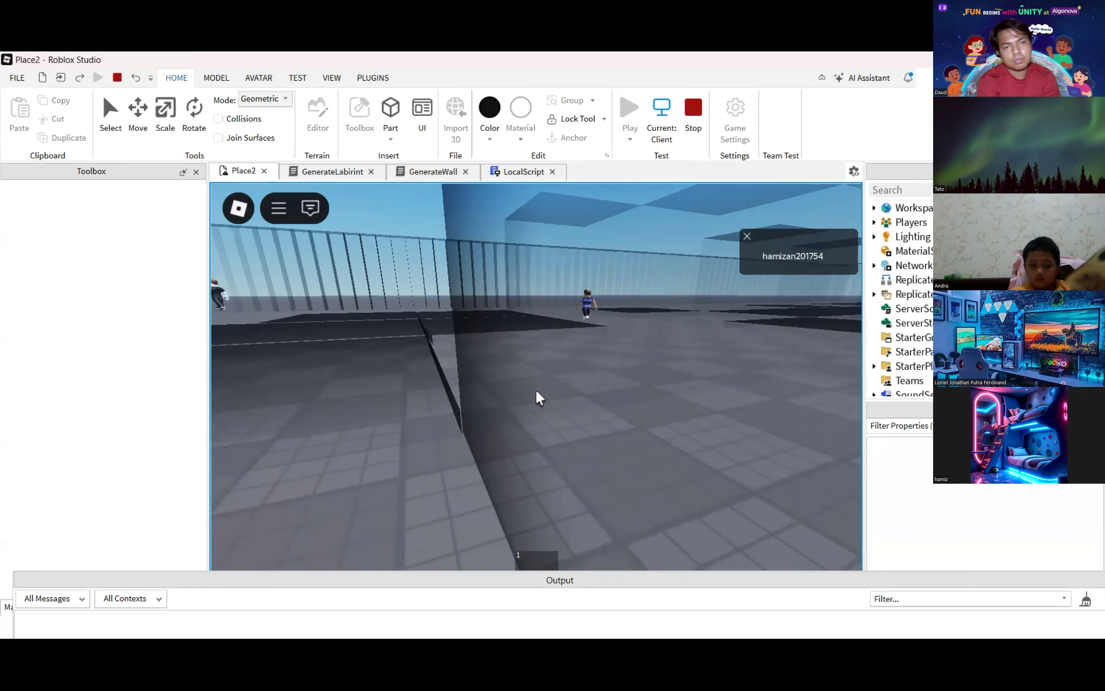
key(w)
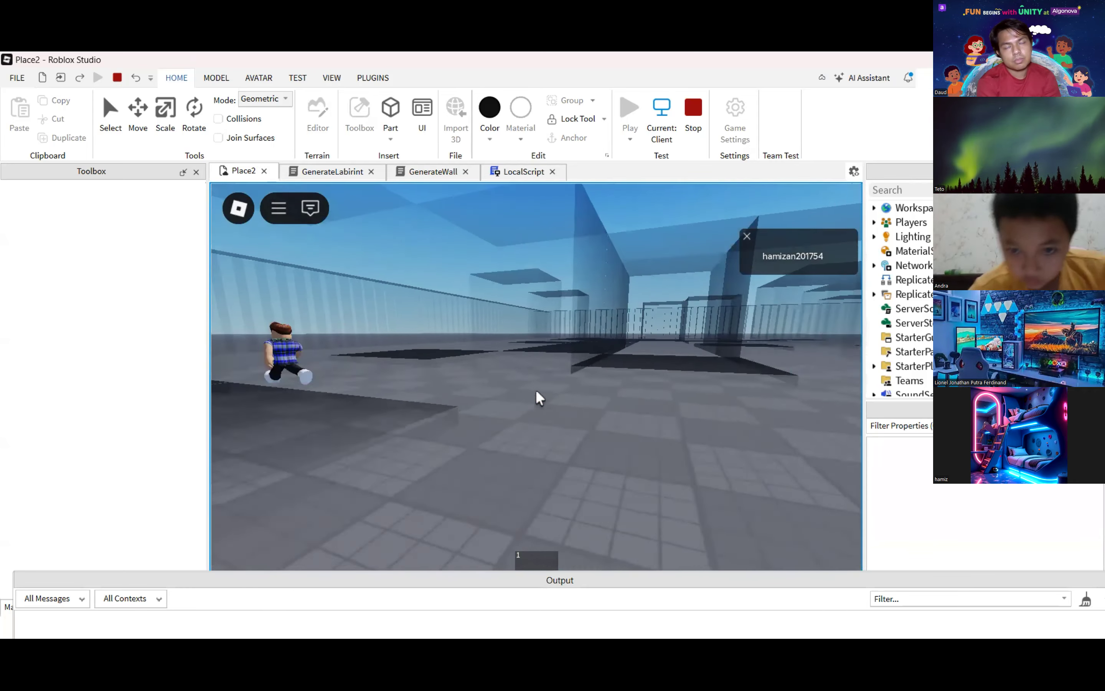
key(w)
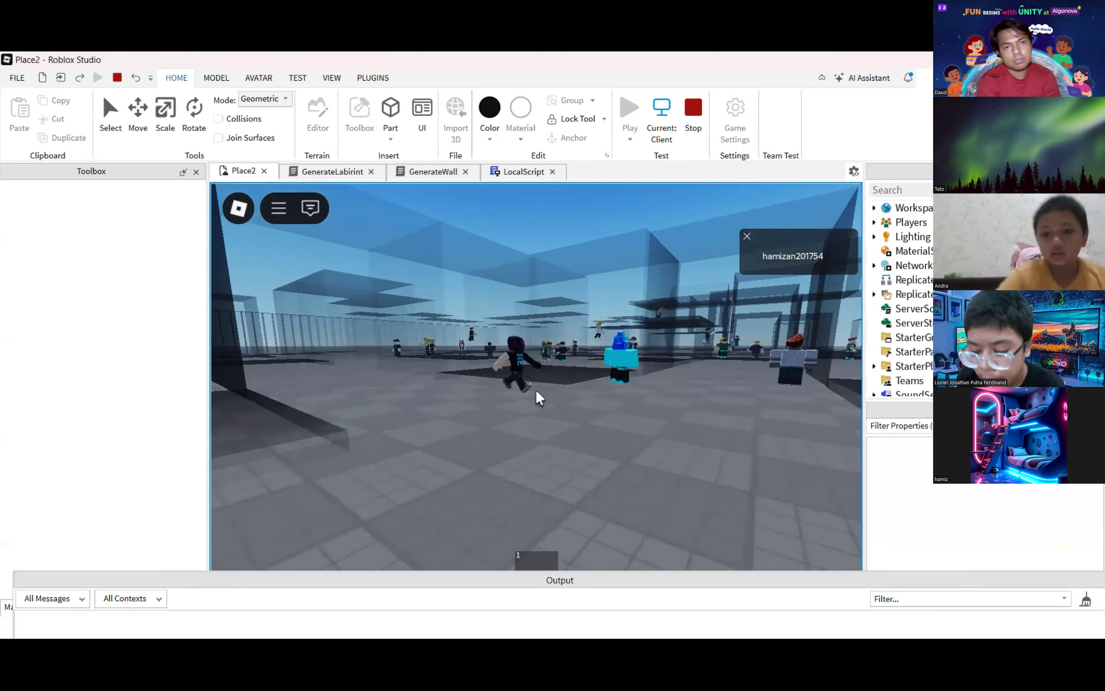
key(w)
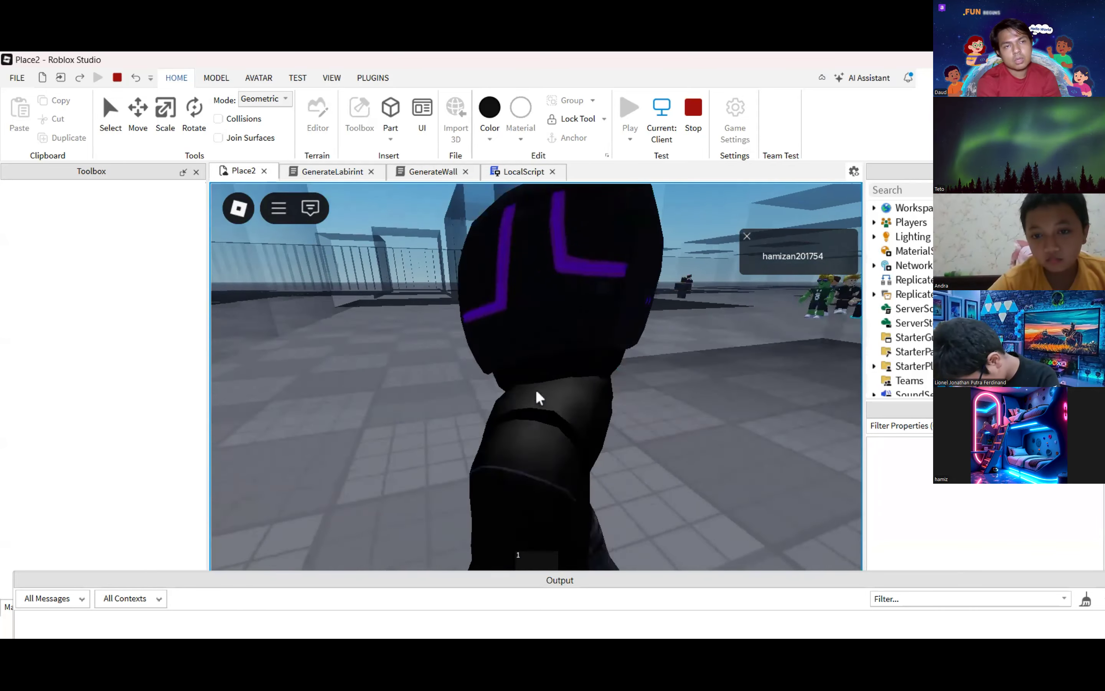
key(w)
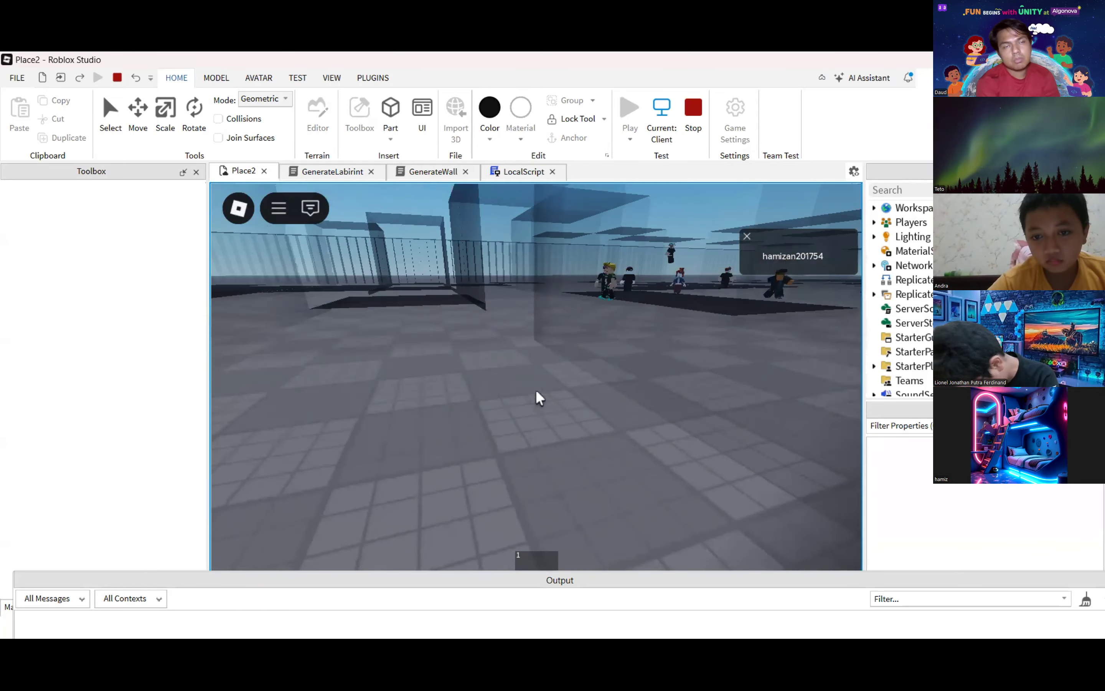
key(w)
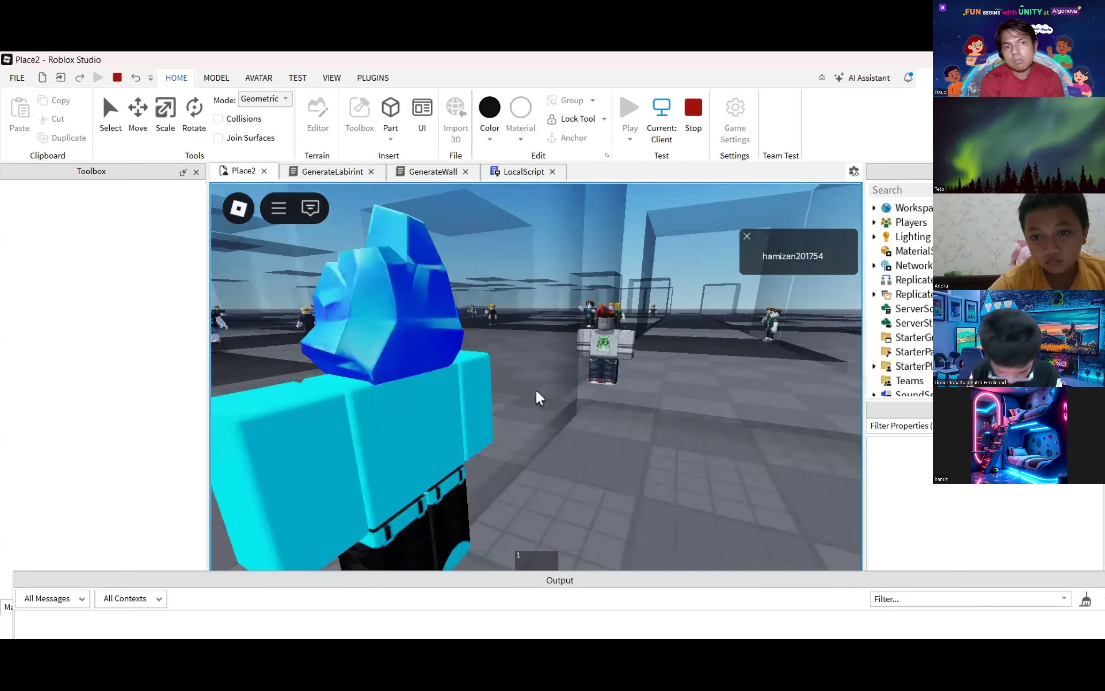
key(w)
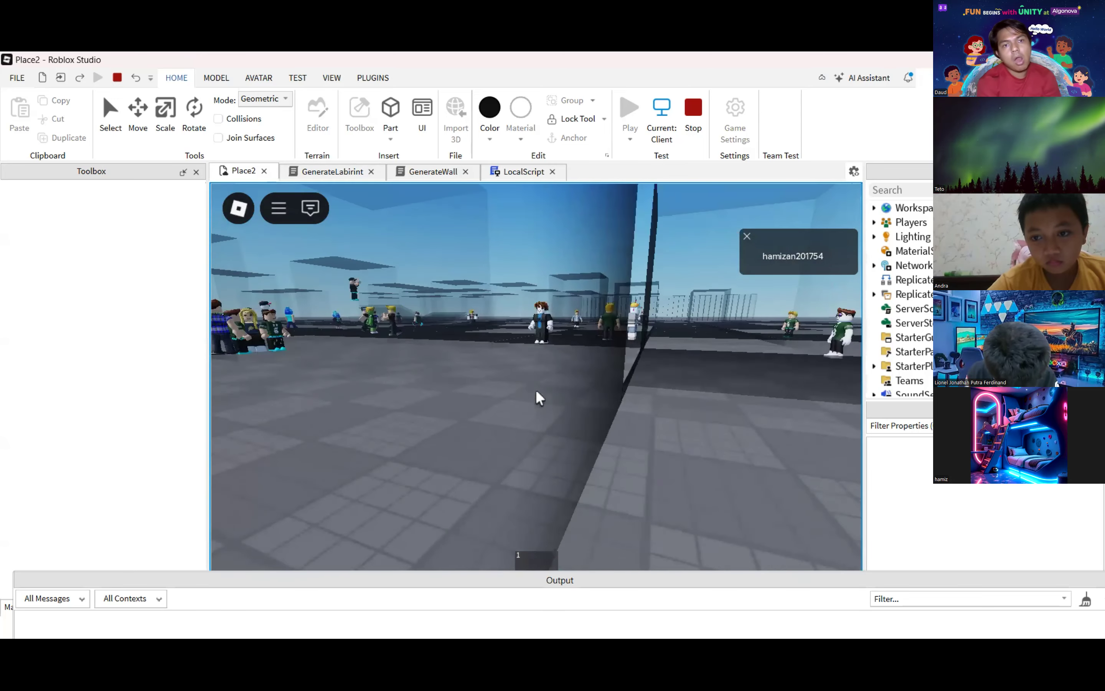
key(w)
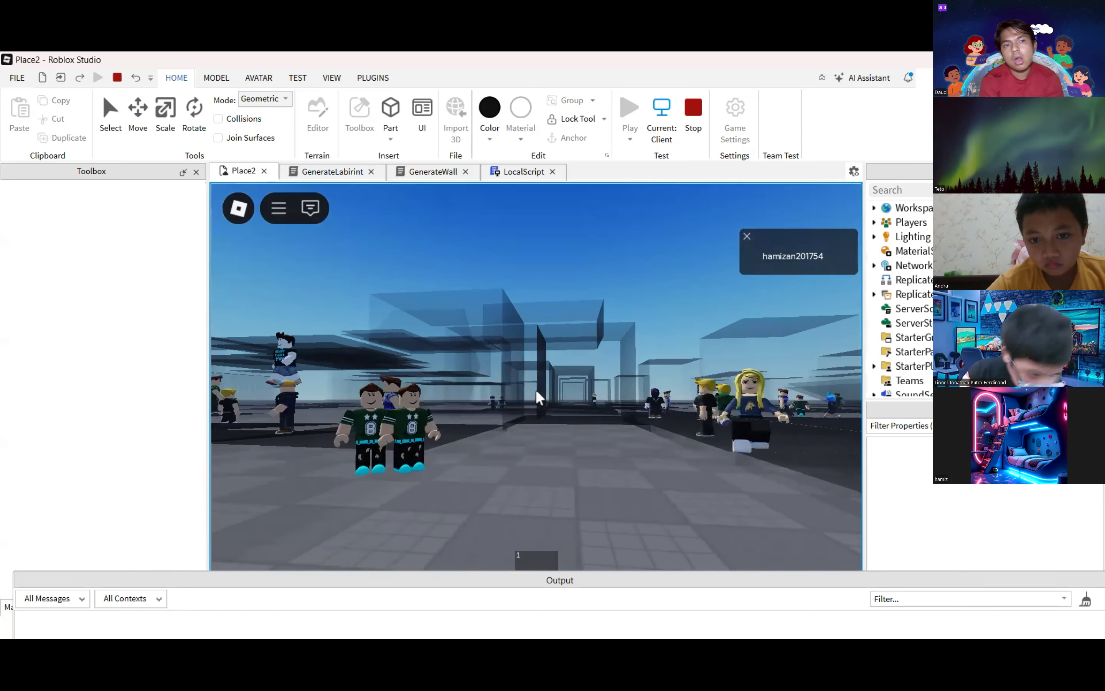
key(w)
key(w)
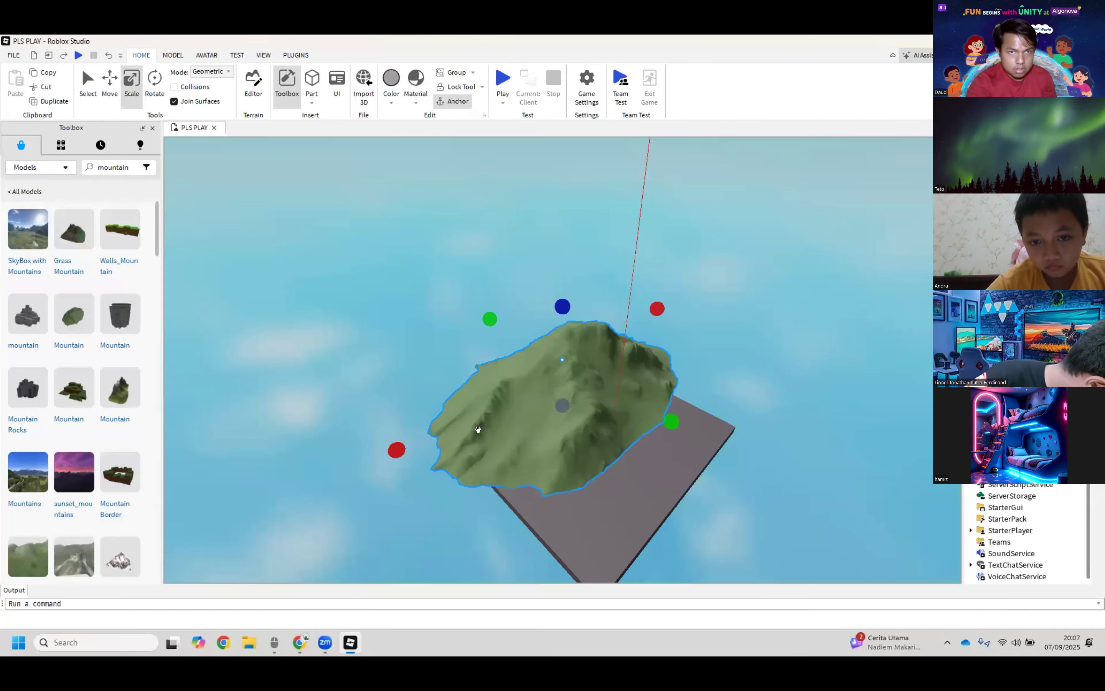
scroll(478, 429, up, 3)
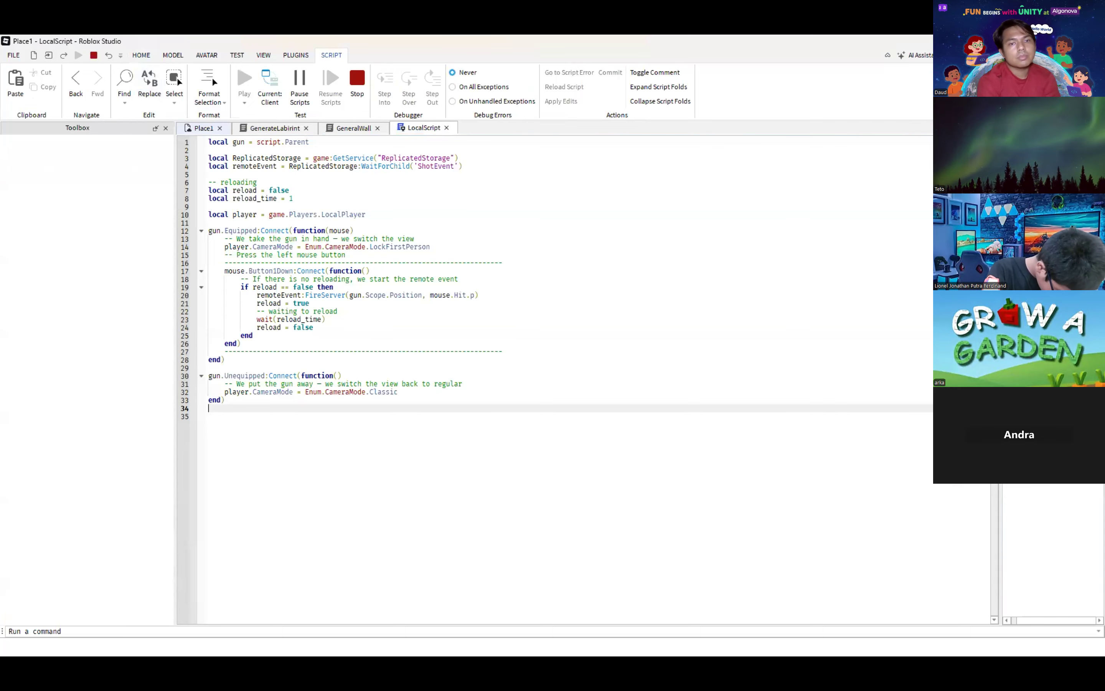
Return to the running Place1 game view and repeatedly take out and put away the Gun.
click(204, 127)
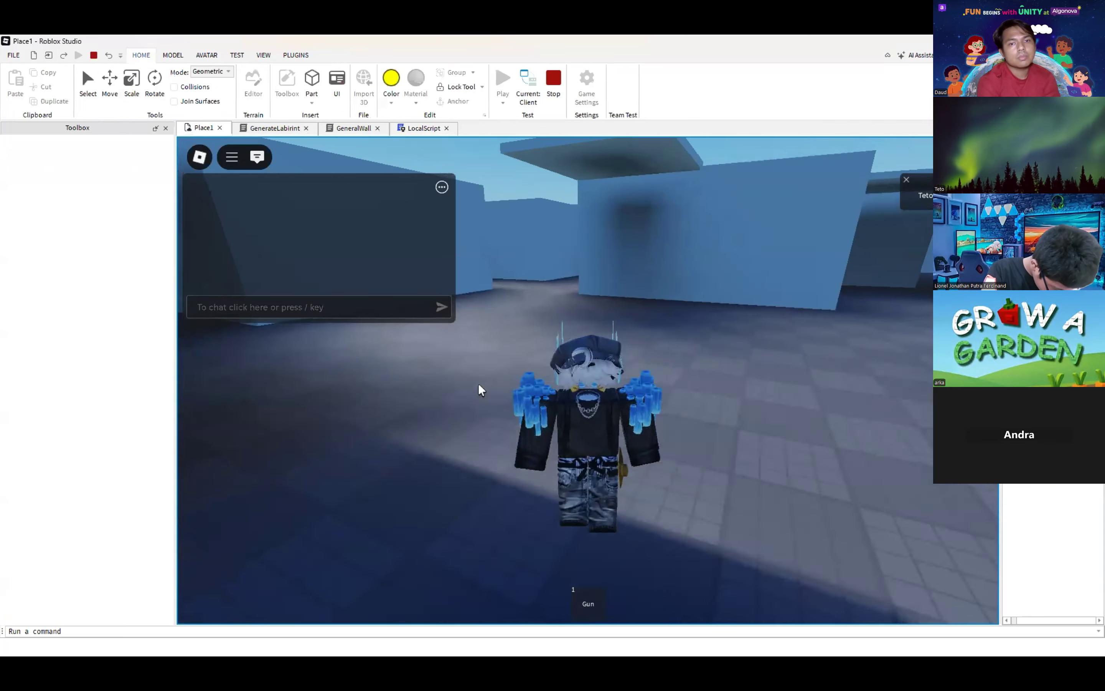
right_drag(478, 384, 478, 385)
key(1)
key(1)
key(1)
key(1)
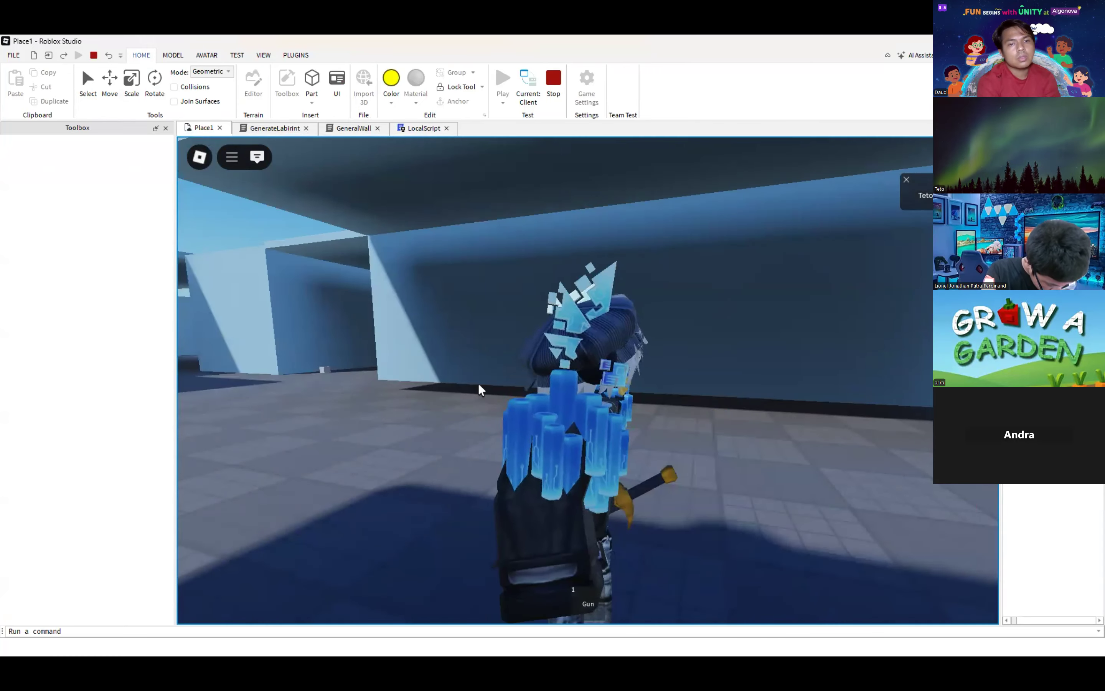
Check the Gun in the backpack inventory, toggle it in the character's hand, and end the Place1 playtest.
scroll(479, 386, down, 5)
key(grave)
key(1)
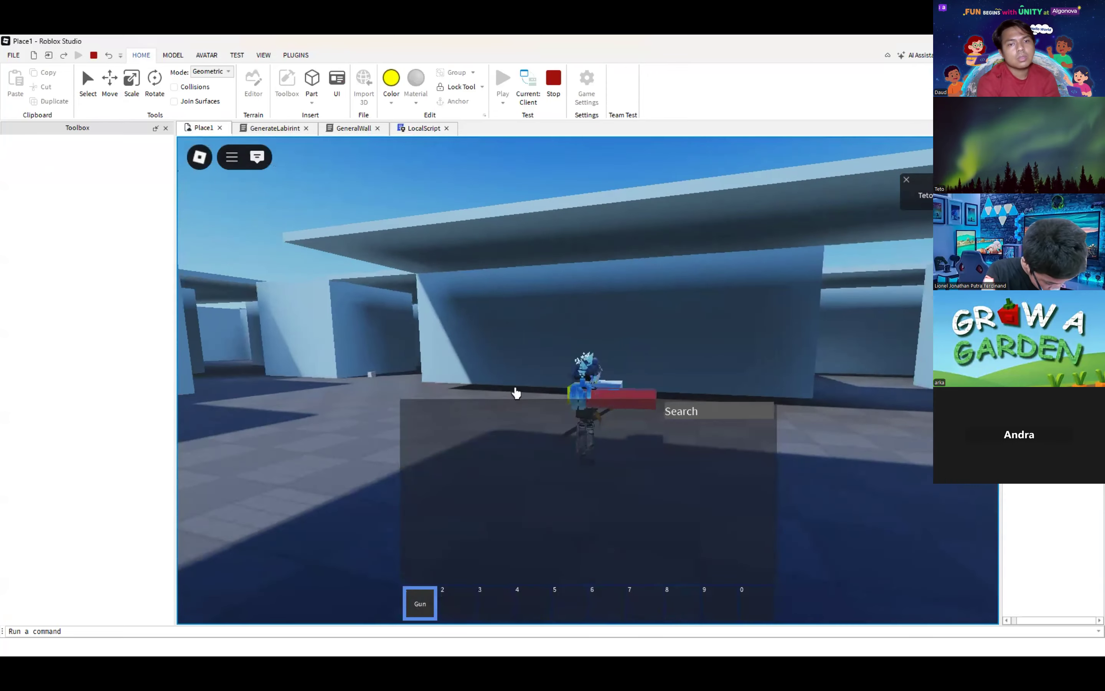
key(grave)
right_drag(516, 393, 516, 385)
key(1)
key(1)
click(553, 79)
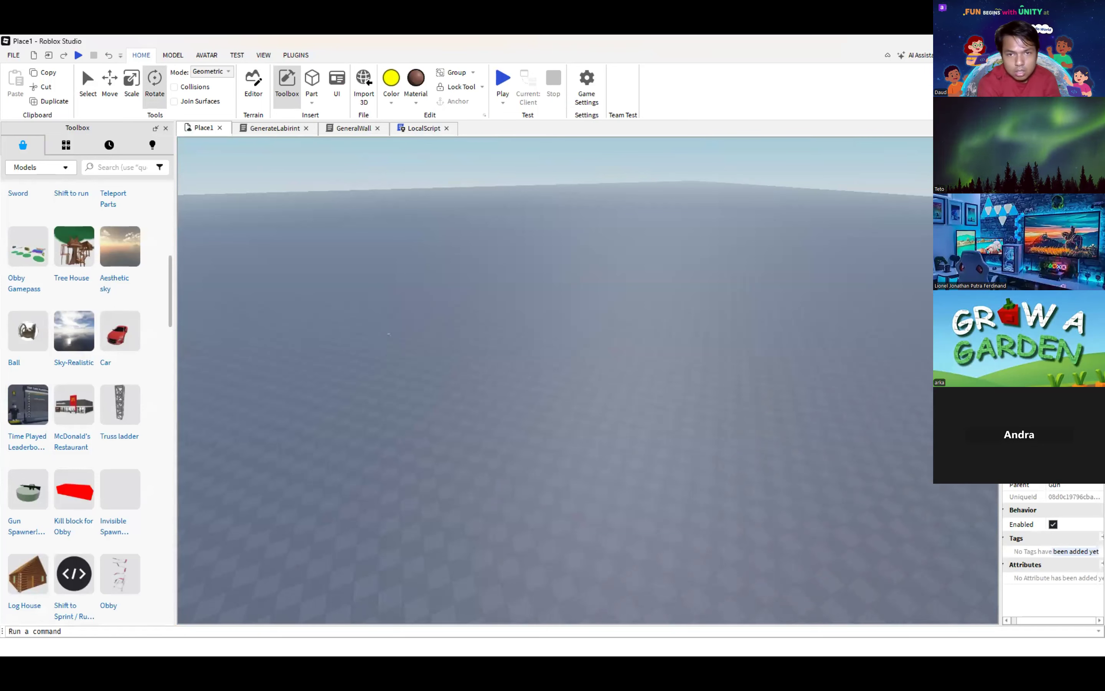
Select the Gun tool in the Workspace and start a new playtest.
click(389, 334)
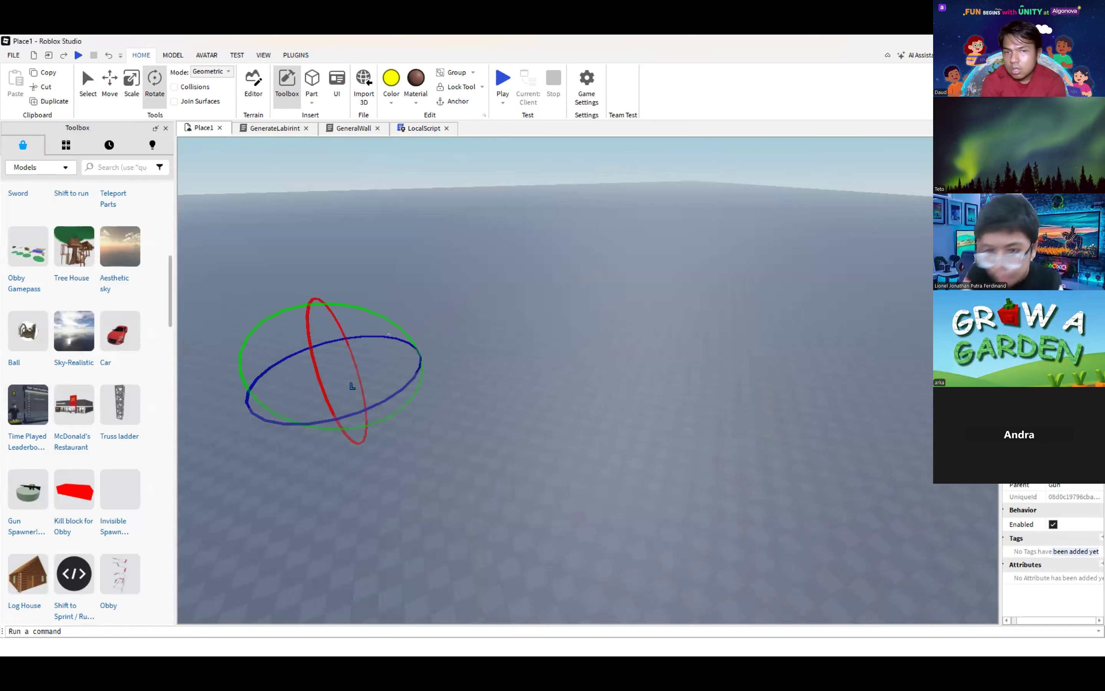
click(1037, 293)
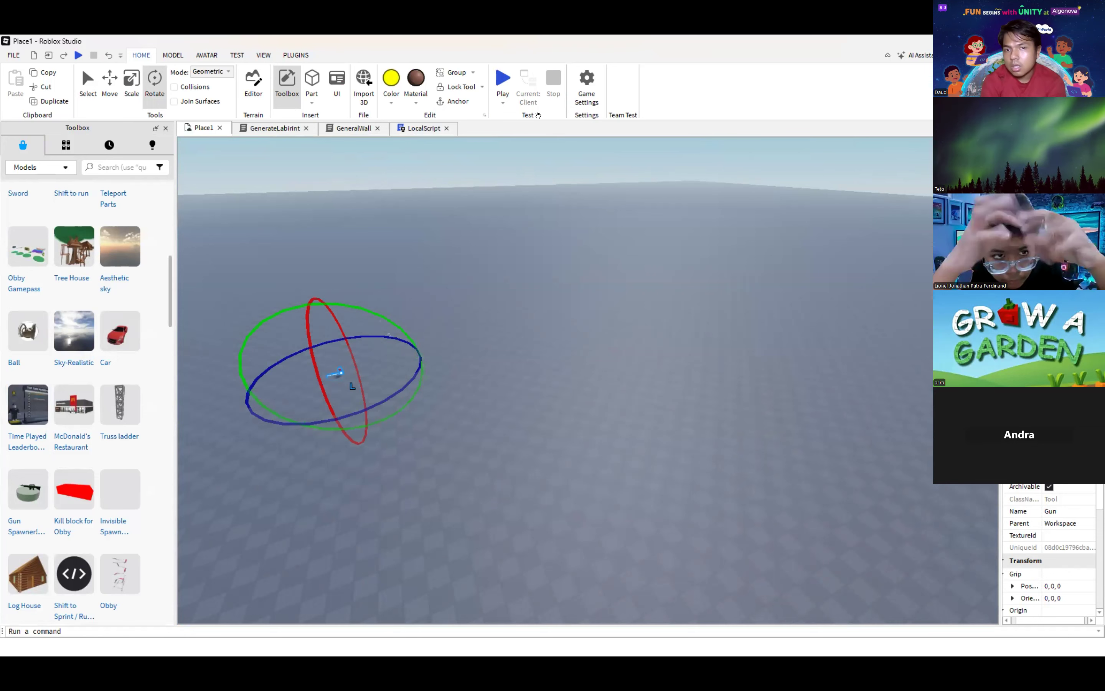
click(504, 71)
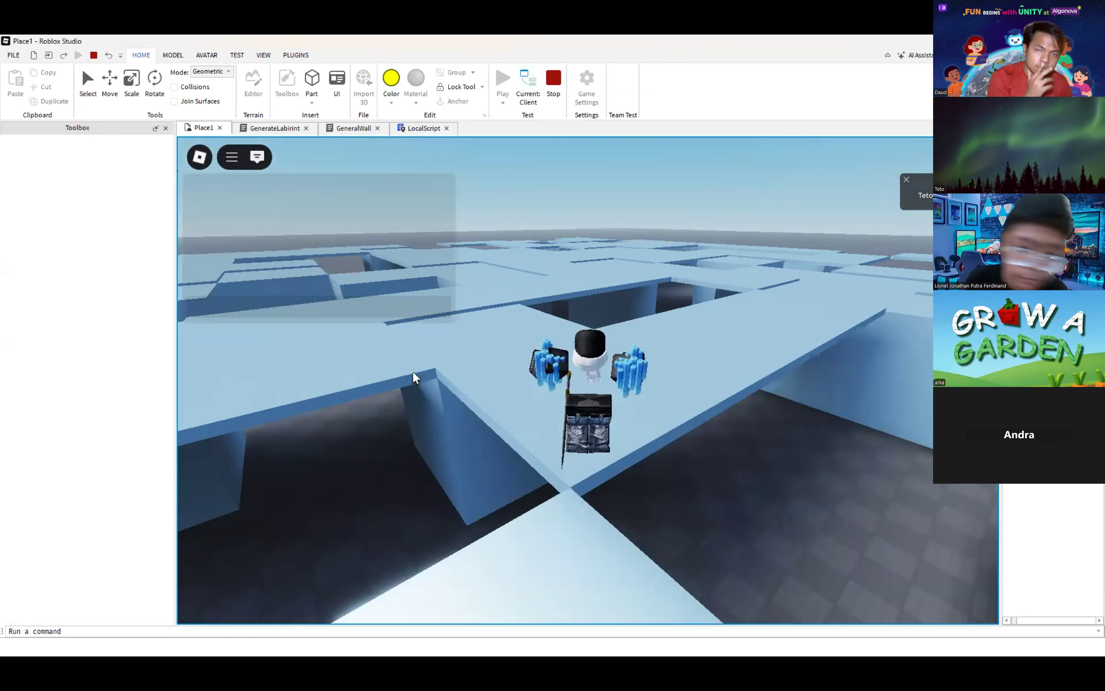
Walk the character from the maze roof down between the walls, and take out and put away the Gun.
key(w)
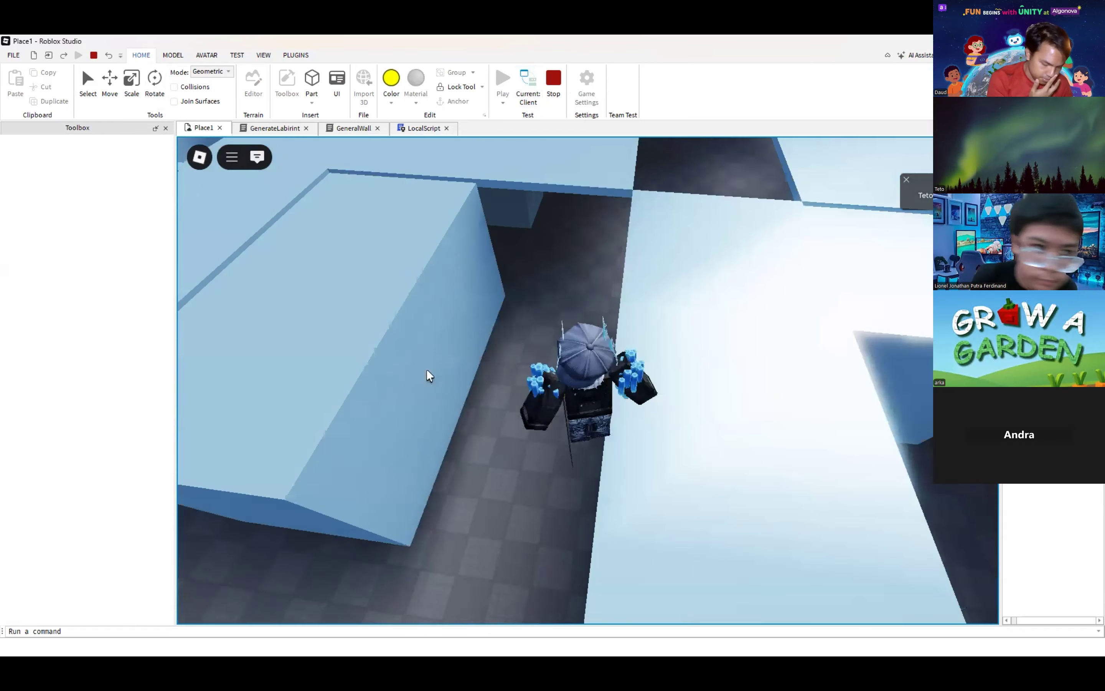
key(w)
right_drag(438, 348, 439, 347)
key(w)
key(w)
key(w)
key(1)
key(1)
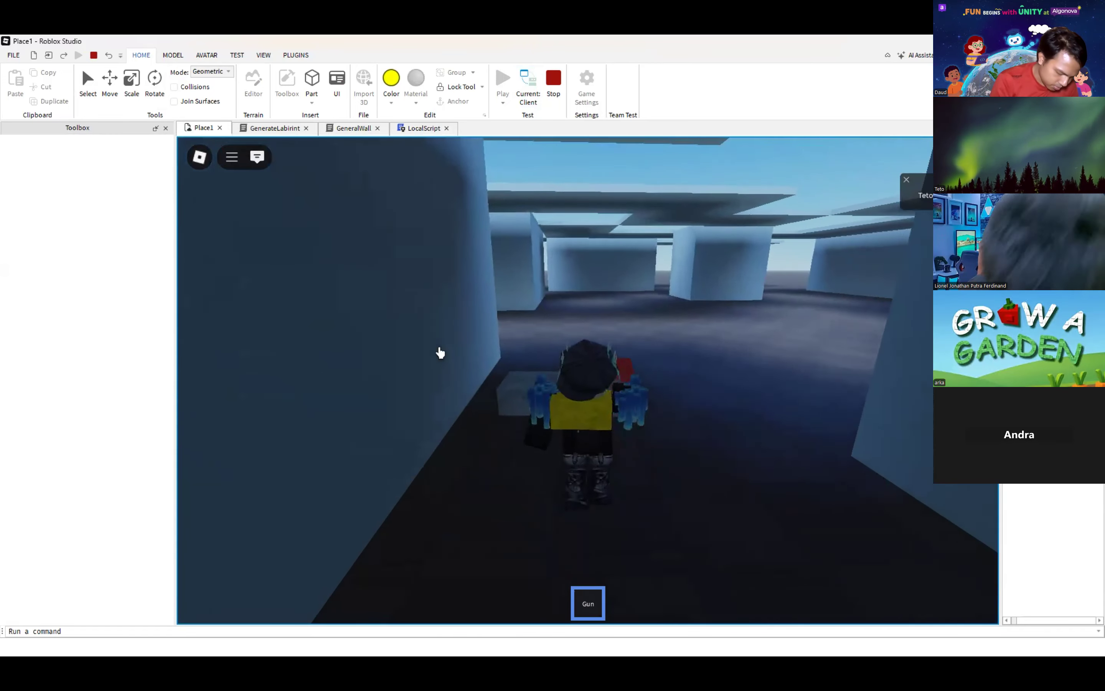
key(1)
key(w)
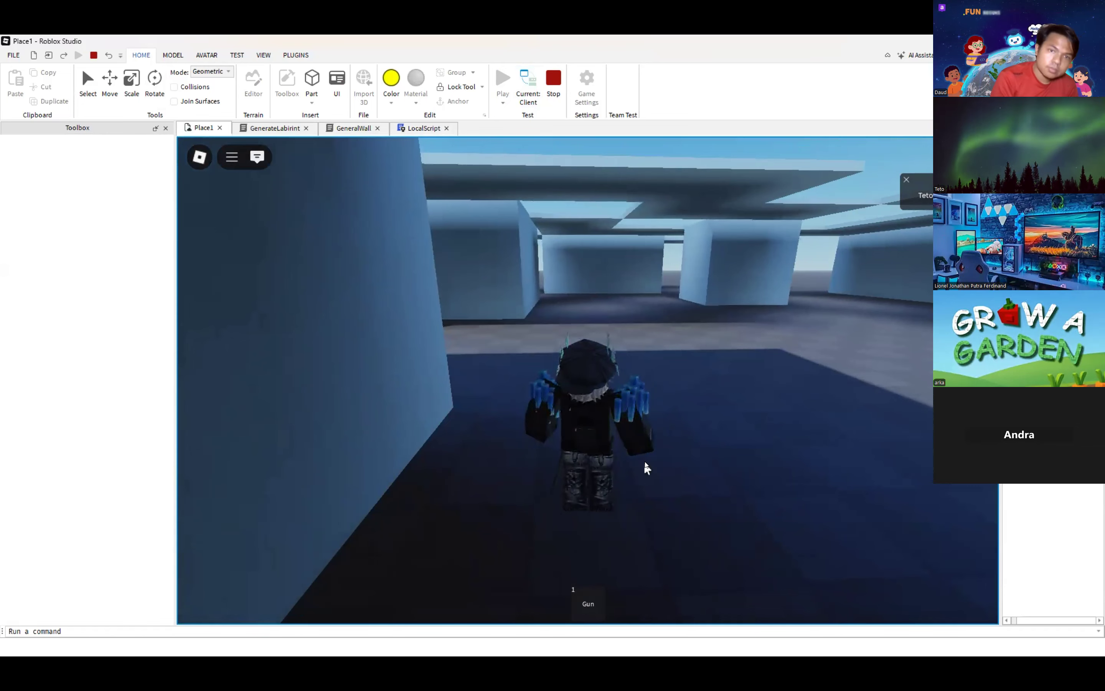
Equip the Gun, inspect how it is held from first-person and third-person views, and stop the playtest.
key(1)
right_drag(691, 475, 692, 475)
scroll(692, 475, up, 10)
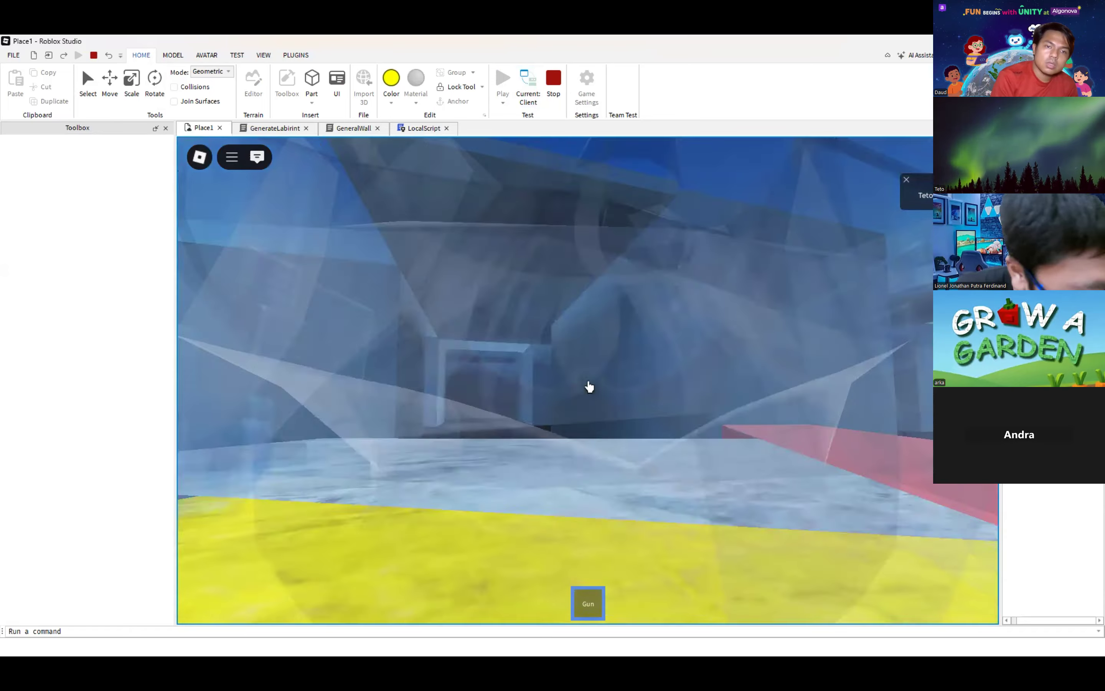
scroll(589, 386, down, 5)
right_drag(592, 385, 632, 404)
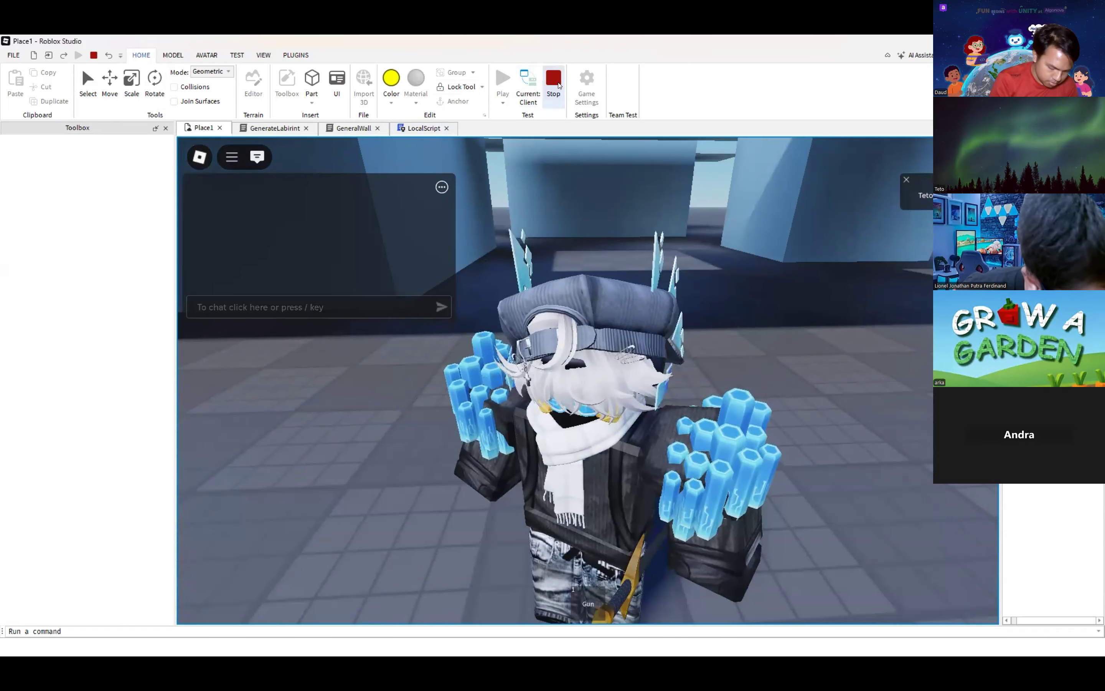
click(553, 78)
Look over the Gun tool's origin and pivot properties, approach the gun on the baseplate and select it again.
scroll(1037, 494, down, 3)
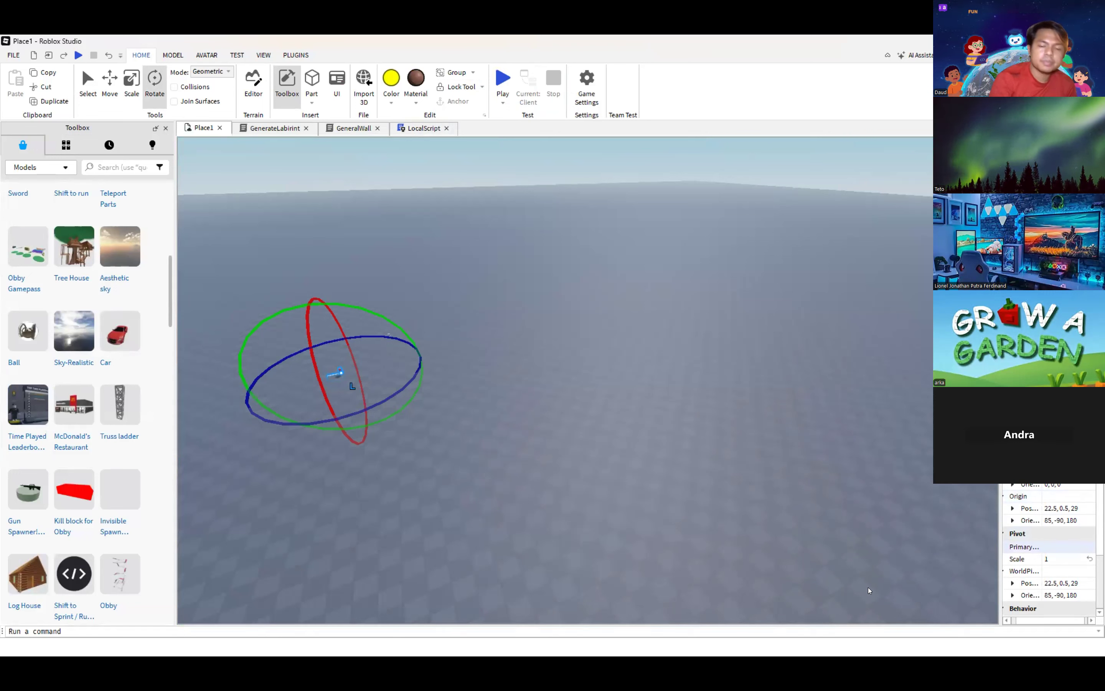
click(424, 355)
key(a)
key(w)
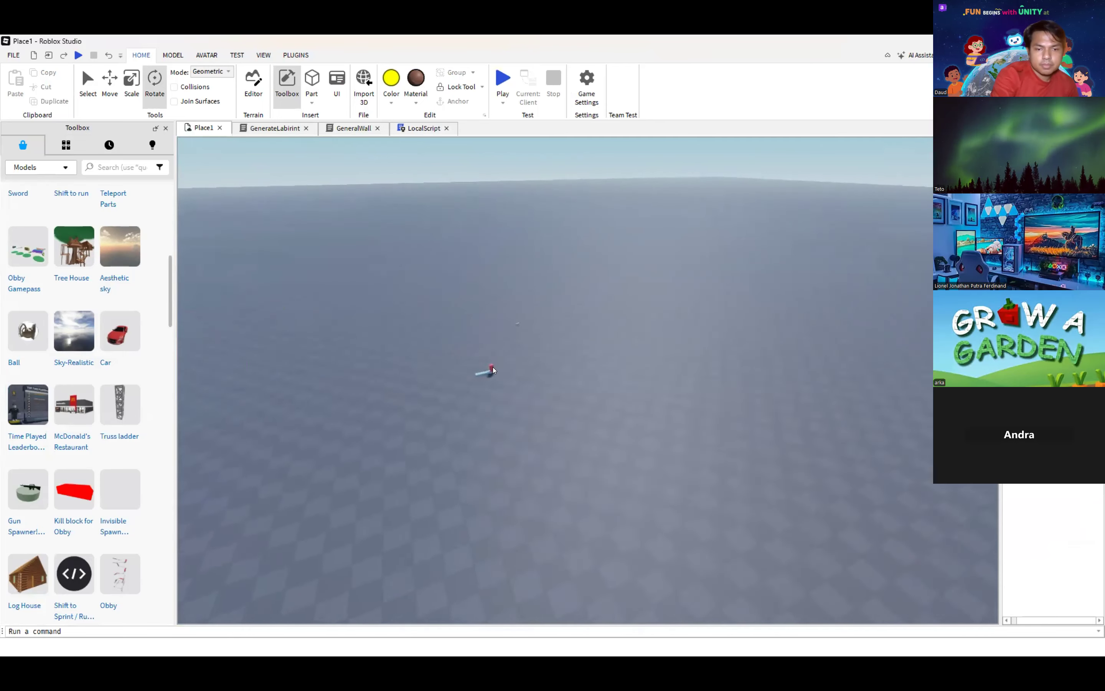
click(535, 380)
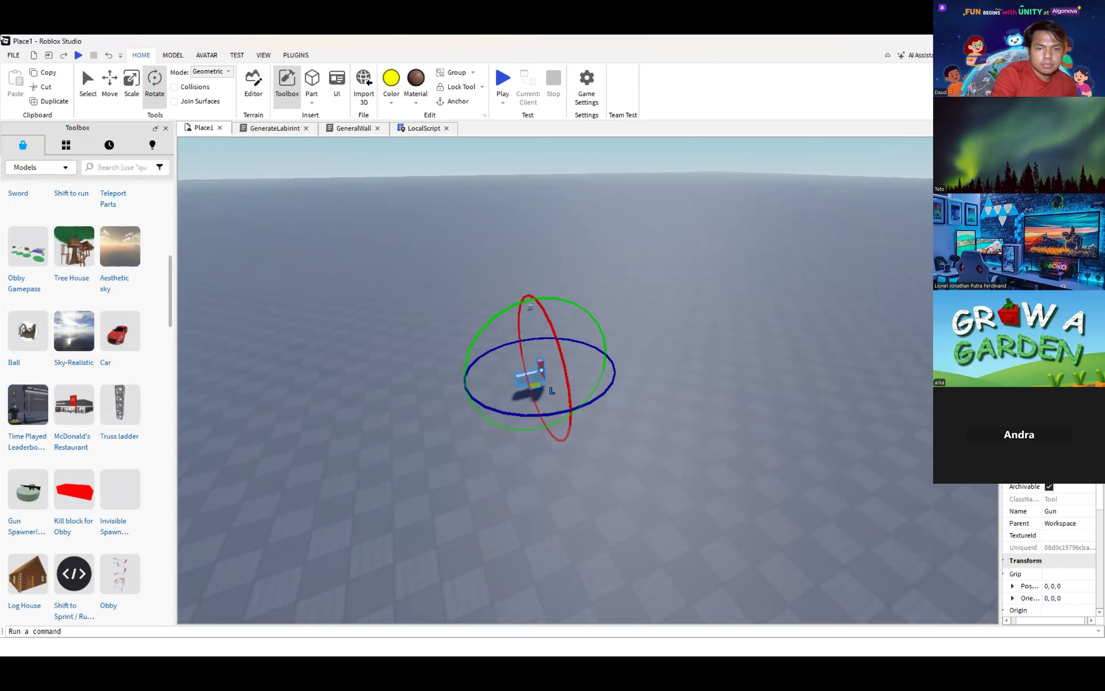
Search the model library for "rig".
click(133, 168)
text(rig)
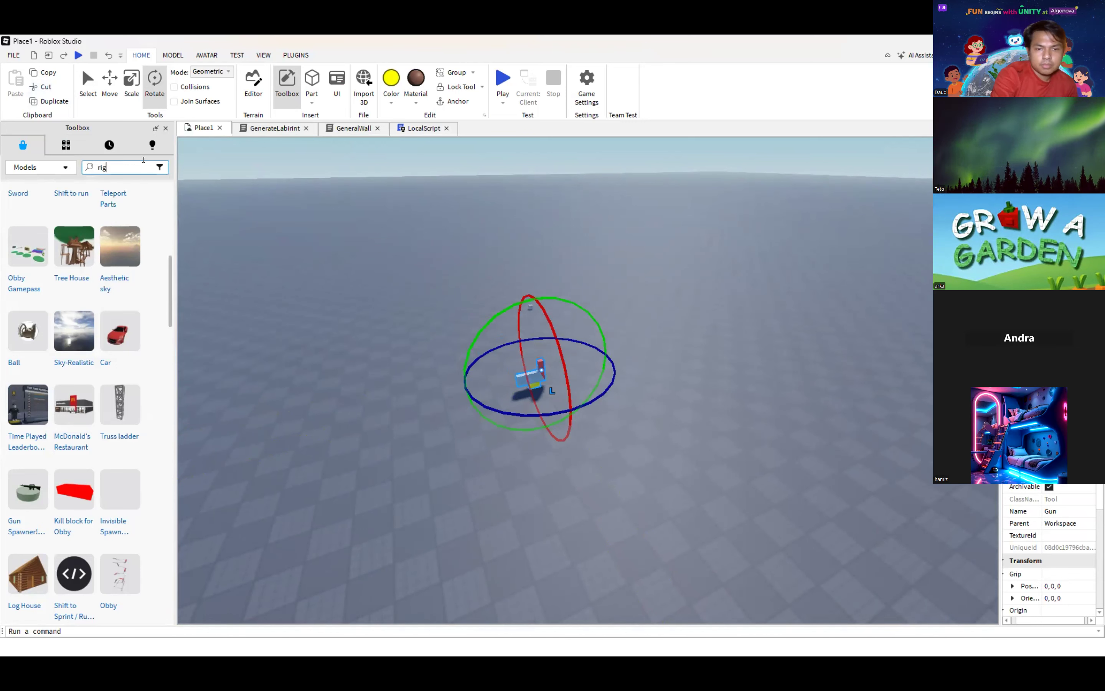
key(Return)
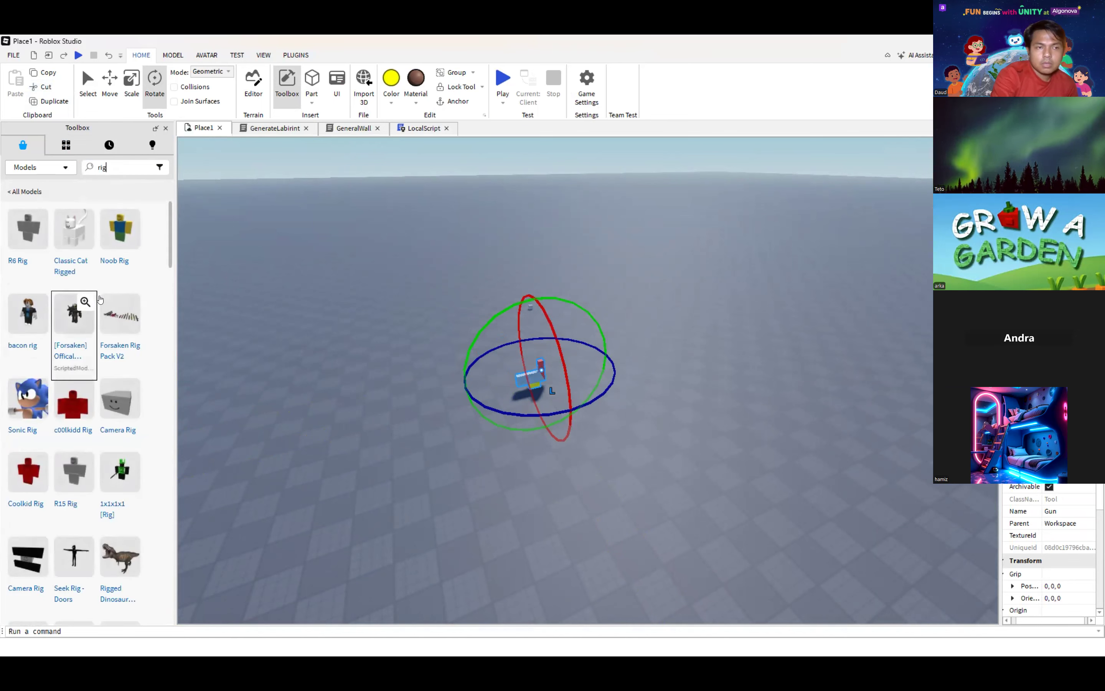
Insert the Noob Rig model from the search results into the place and clear the selection of the gun.
mouse_move(134, 244)
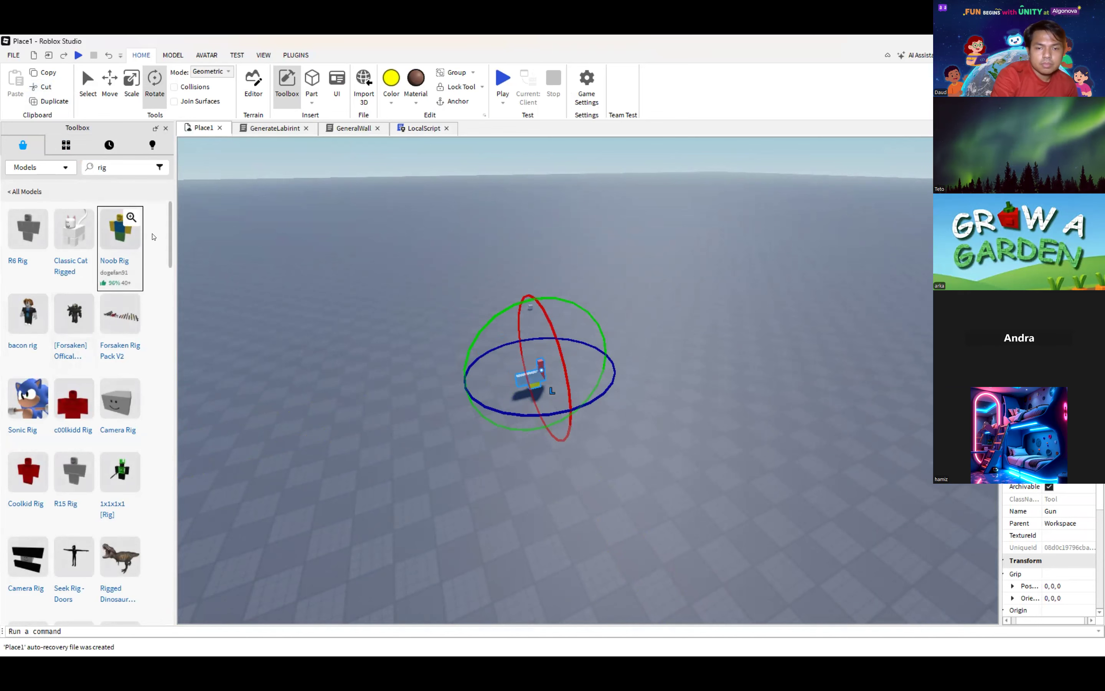
right_drag(379, 398, 237, 206)
mouse_move(137, 243)
right_drag(195, 323, 144, 225)
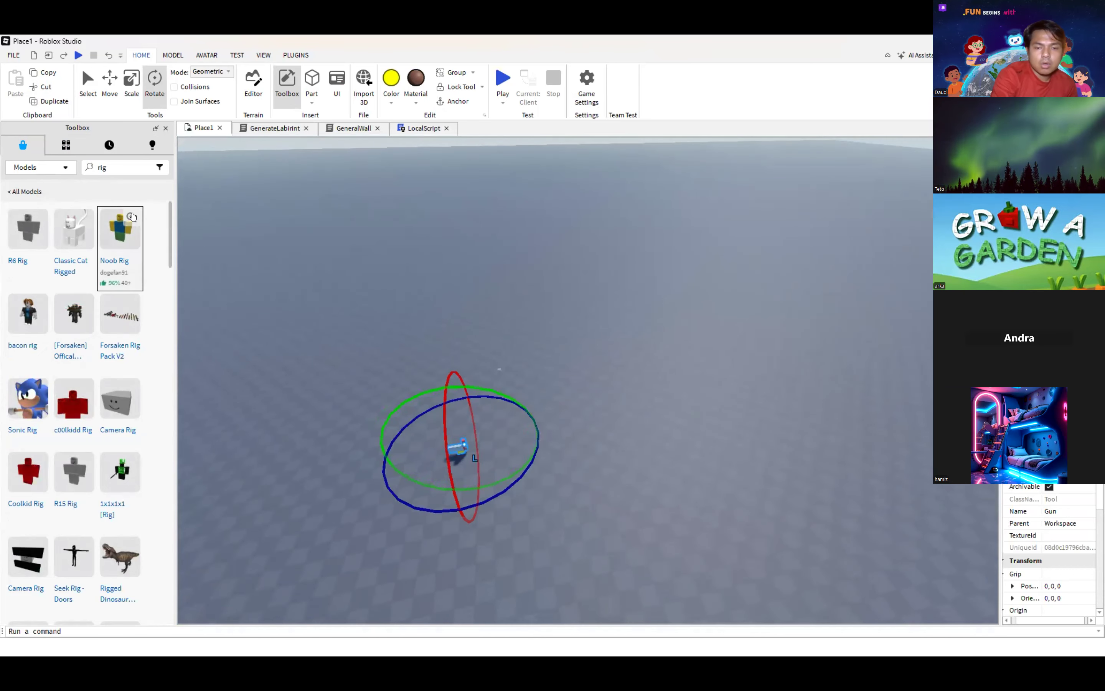
click(130, 228)
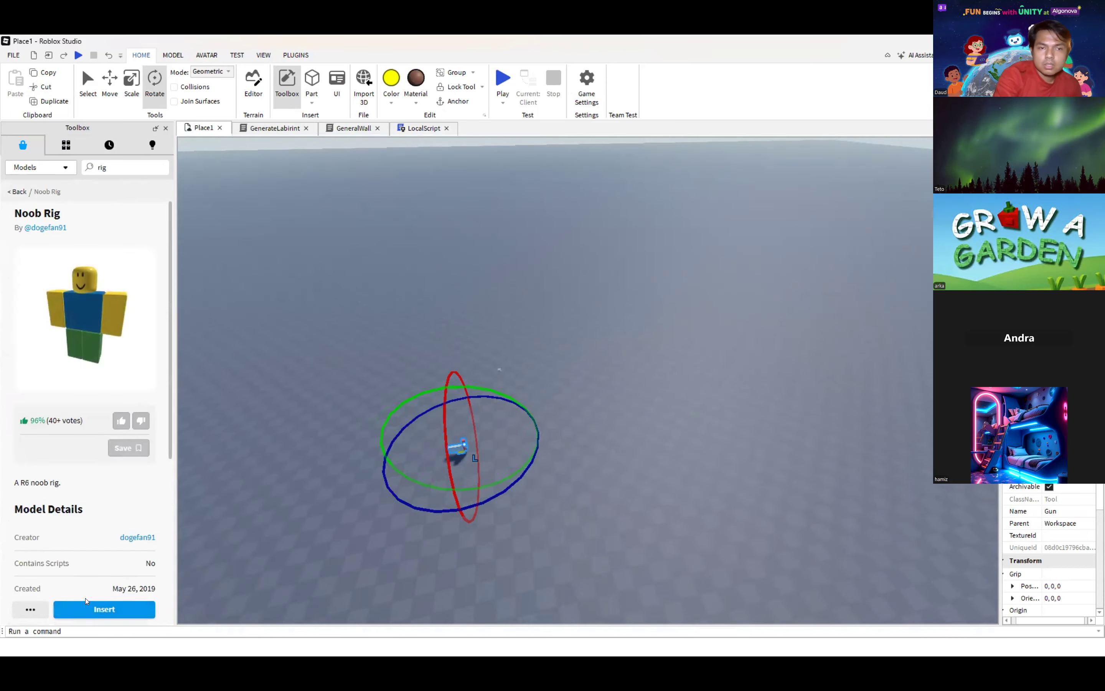
click(97, 611)
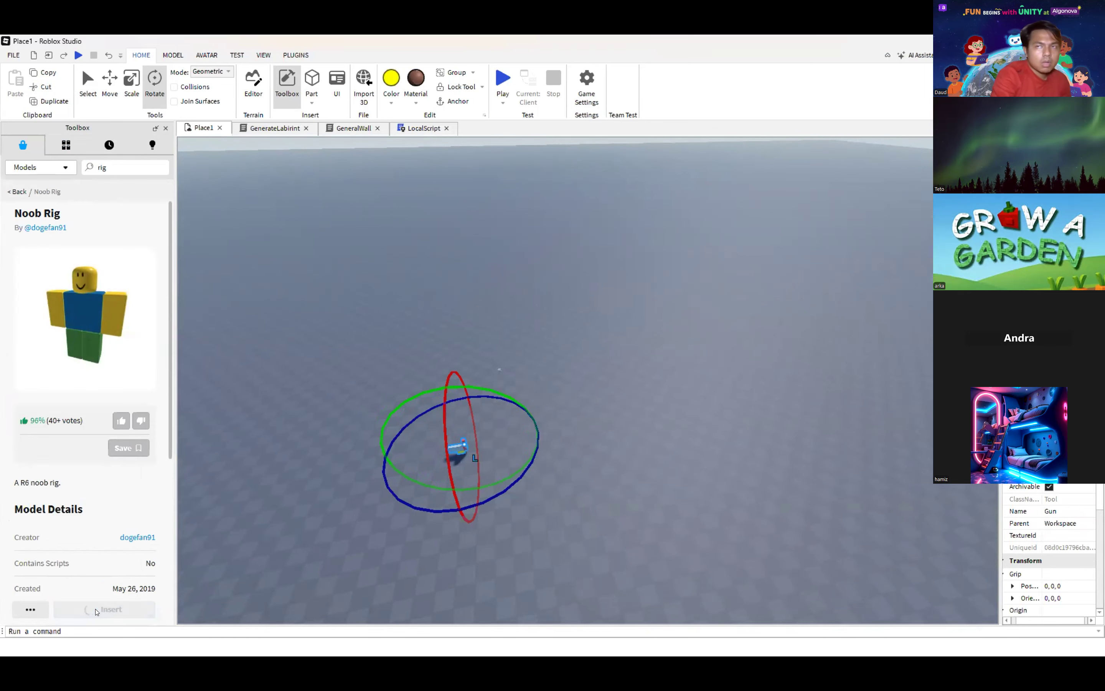
right_click(268, 302)
right_drag(265, 305, 278, 271)
key(w)
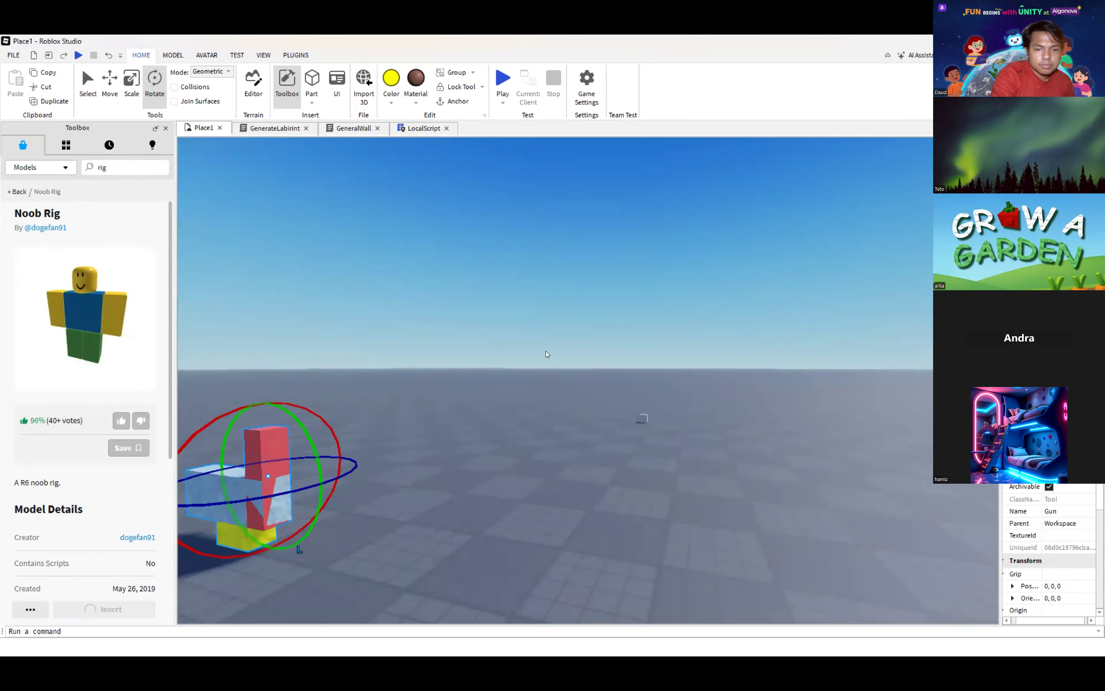
click(553, 354)
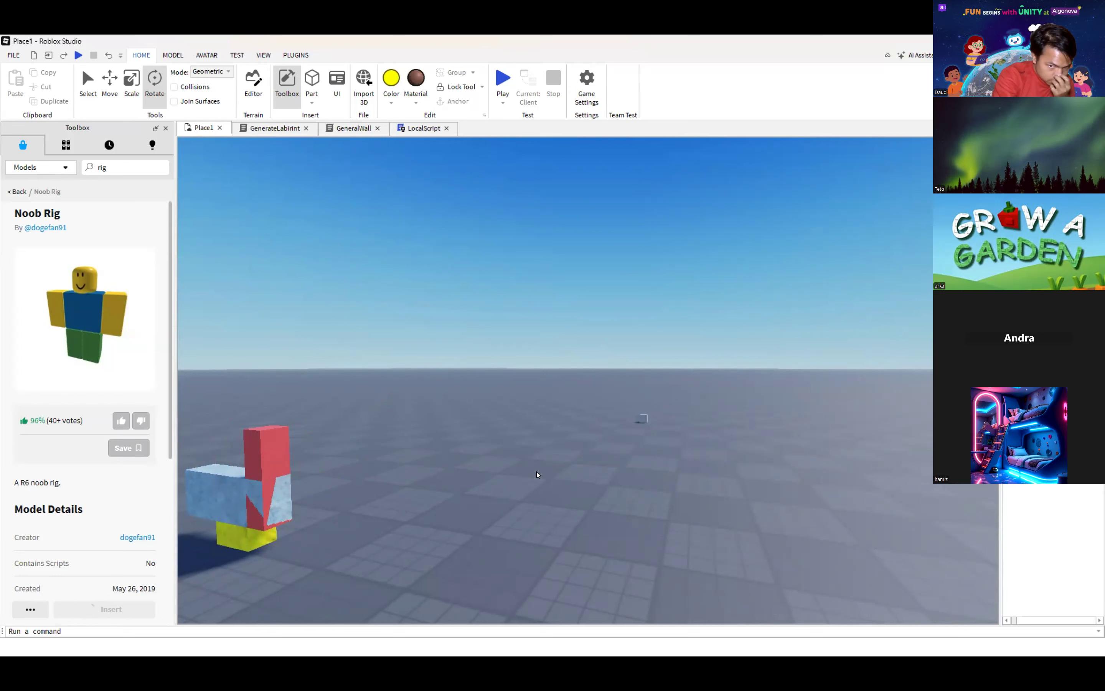
key(s)
right_drag(535, 493, 520, 500)
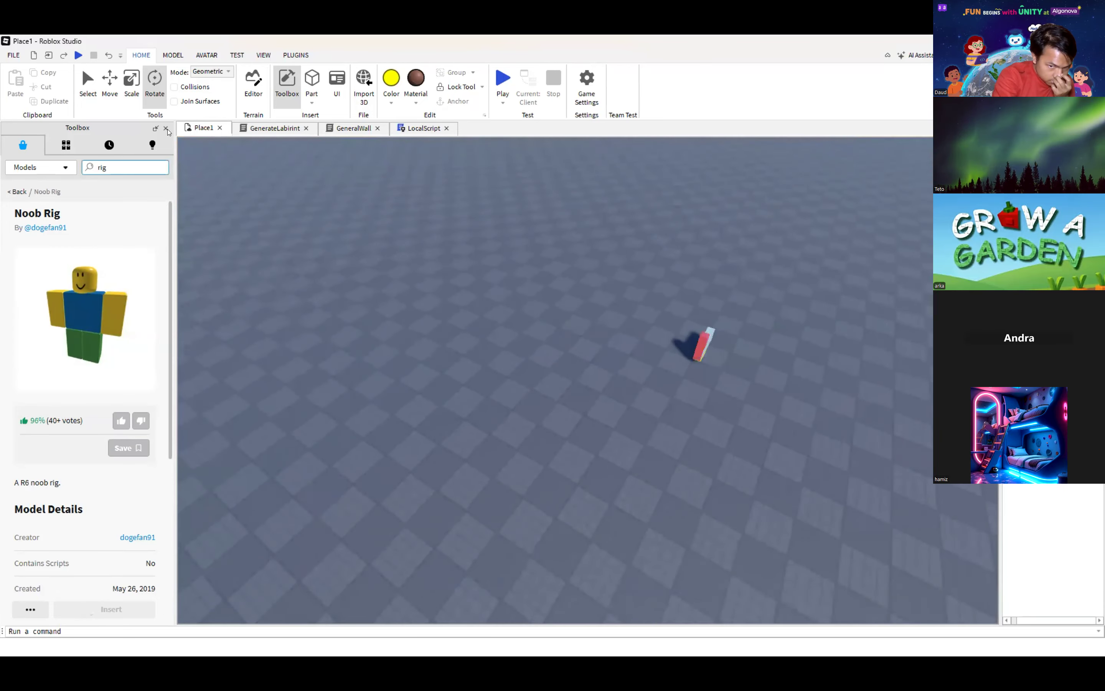
Generate an R6 rig from My Avatar with the Rig Builder and leave the rig dialog.
click(165, 128)
right_drag(411, 339, 278, 155)
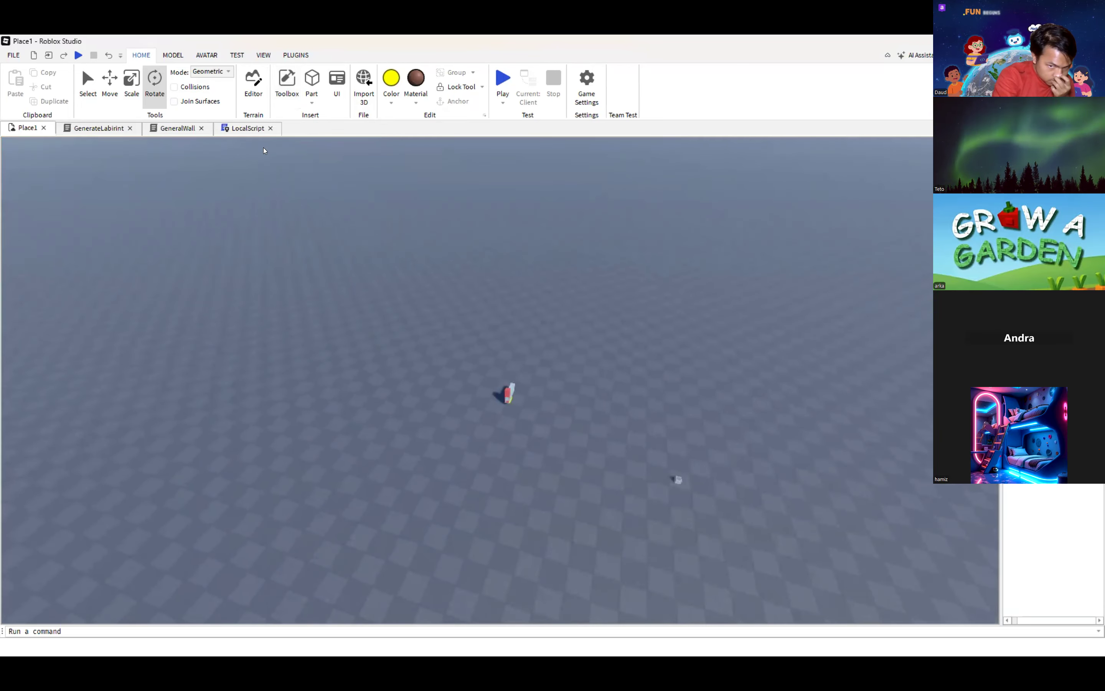
click(237, 55)
click(206, 55)
click(263, 56)
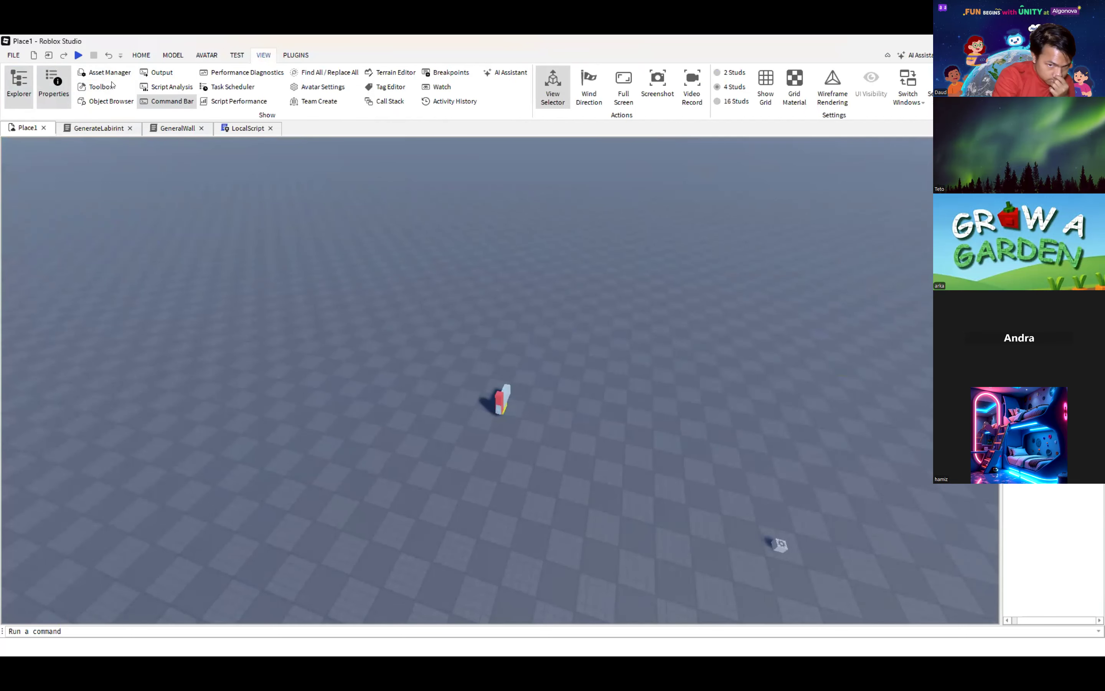
click(98, 88)
click(212, 58)
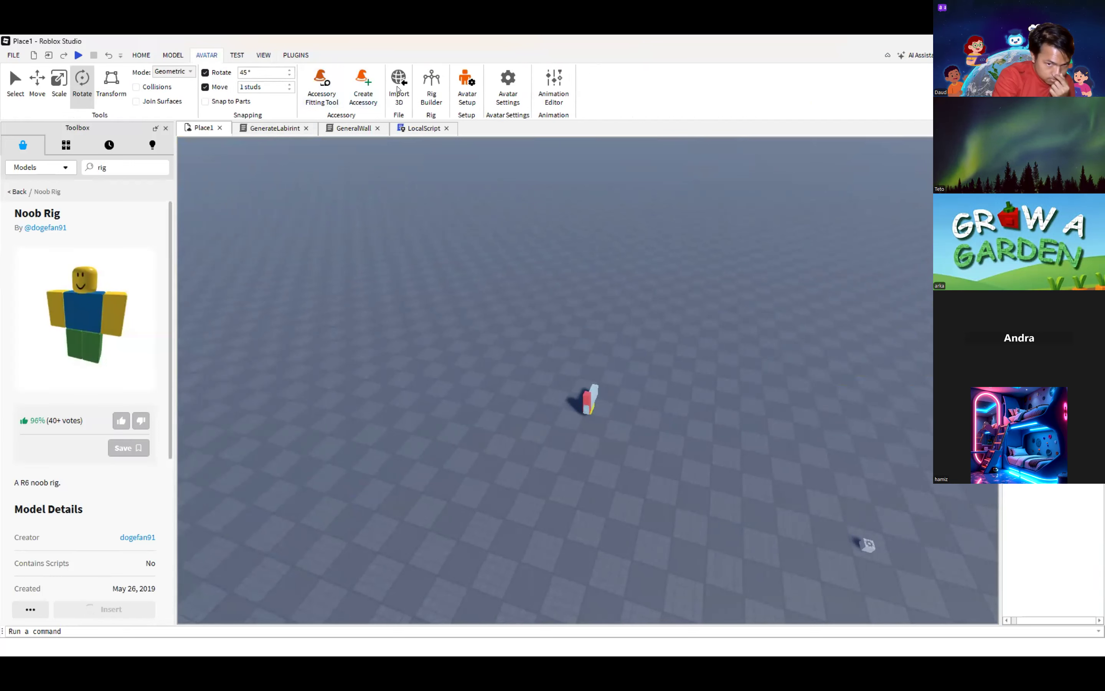
click(427, 93)
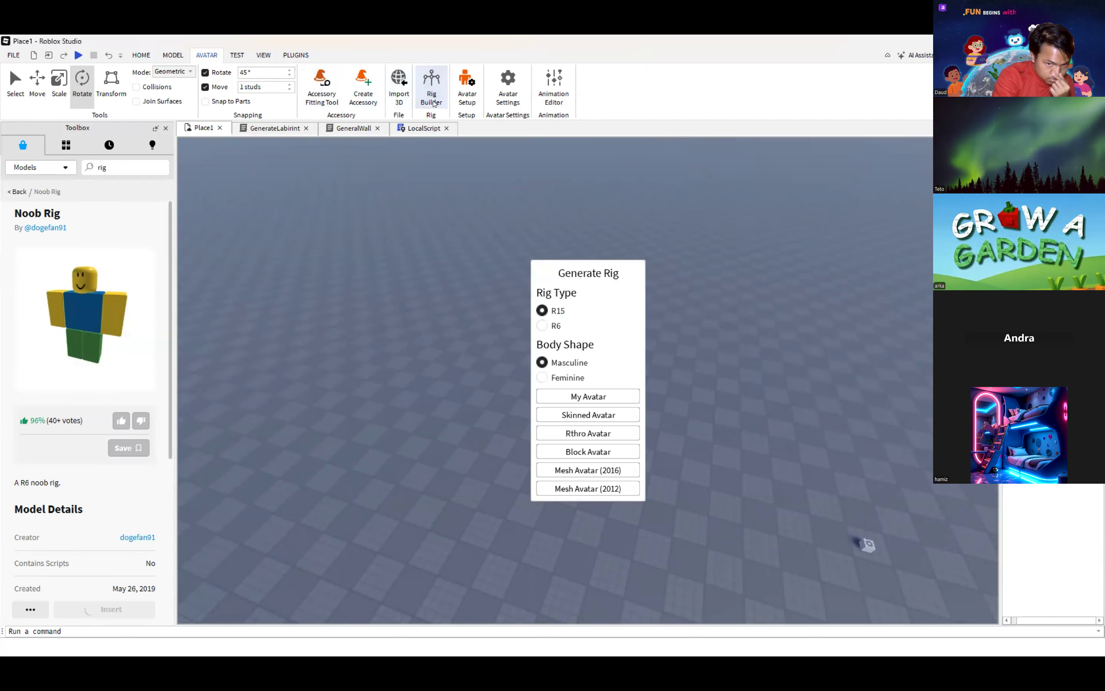
click(542, 325)
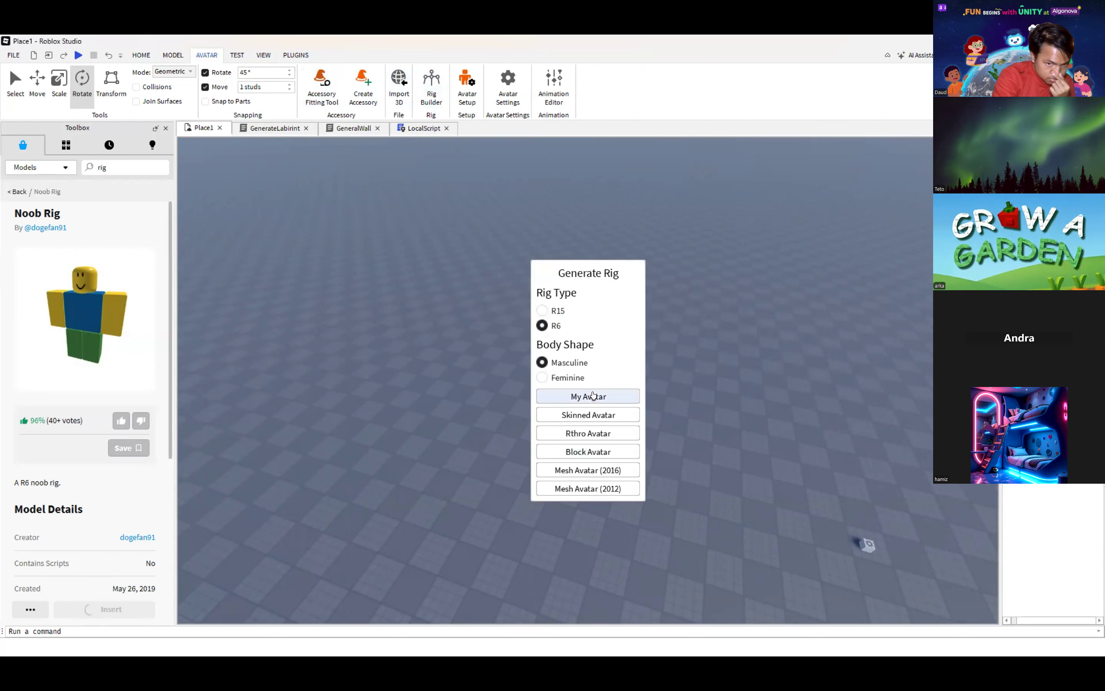
click(576, 392)
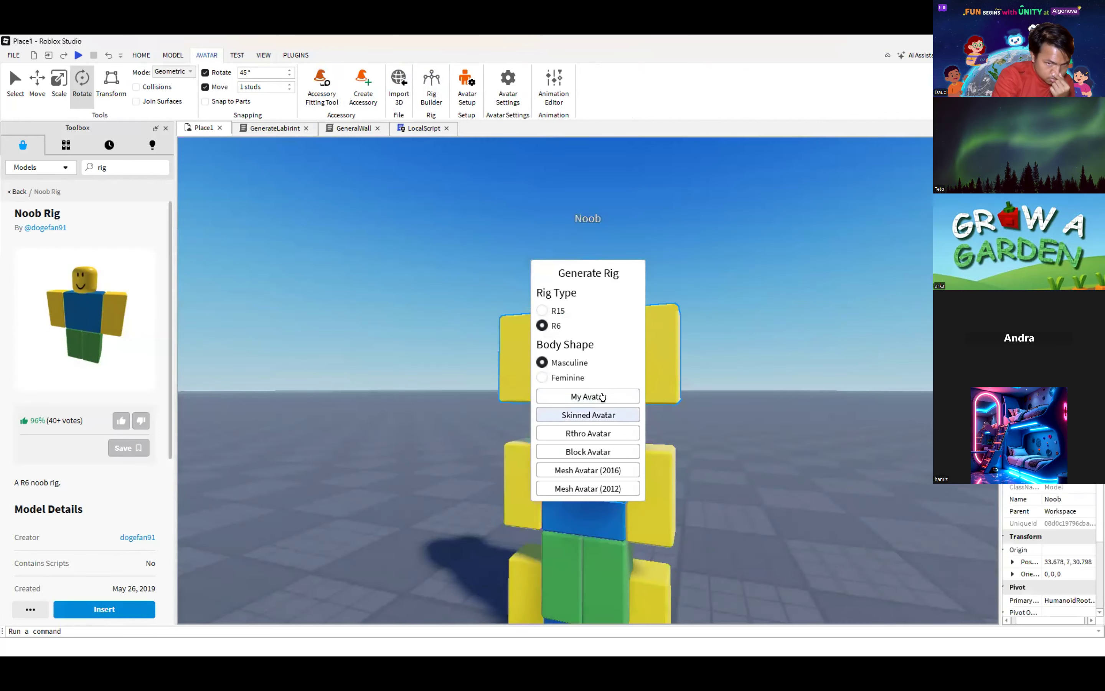
click(714, 446)
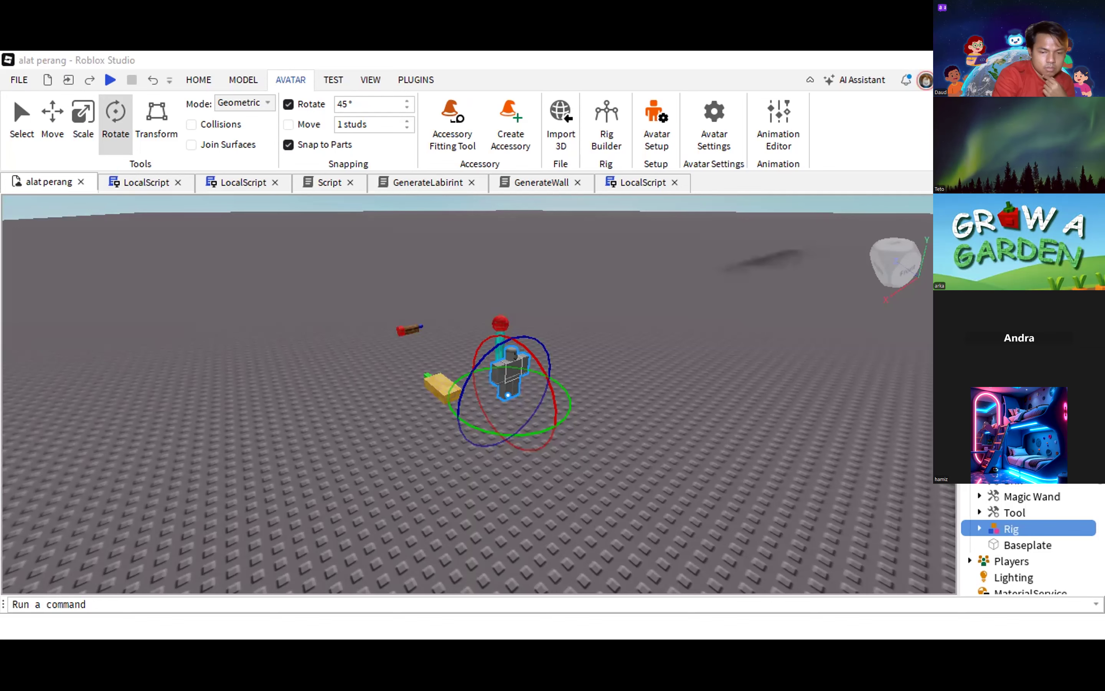
Add a new Script to ServerStorage in the "alat perang" place and name it dmg.
scroll(1030, 539, down, 5)
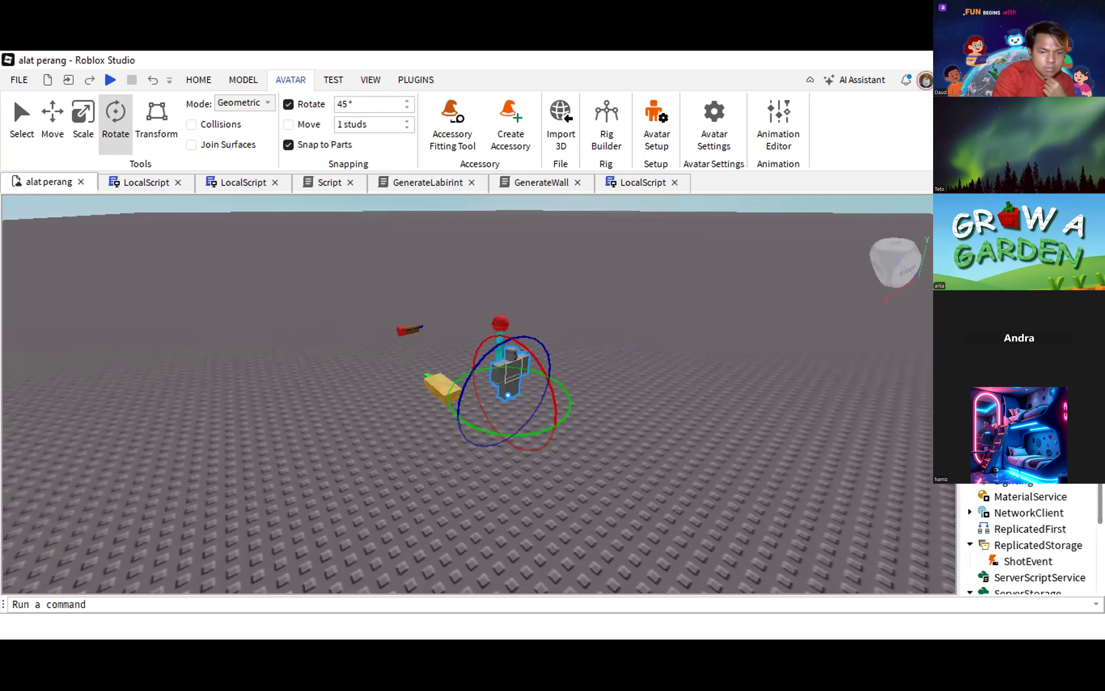
scroll(1030, 539, down, 3)
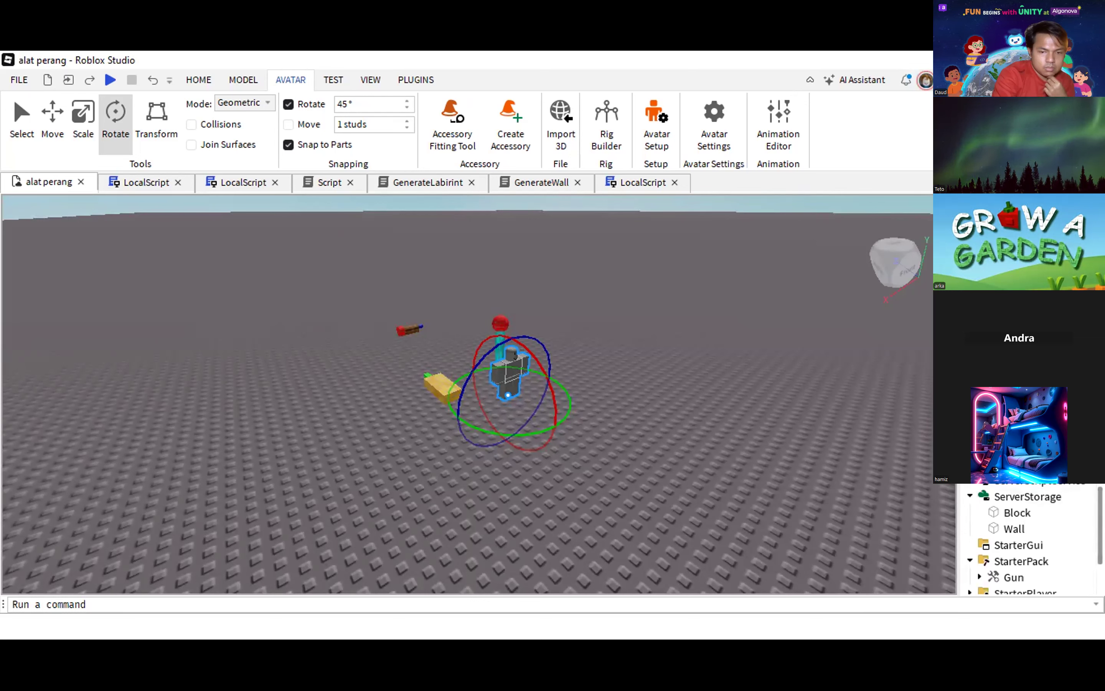
click(1073, 496)
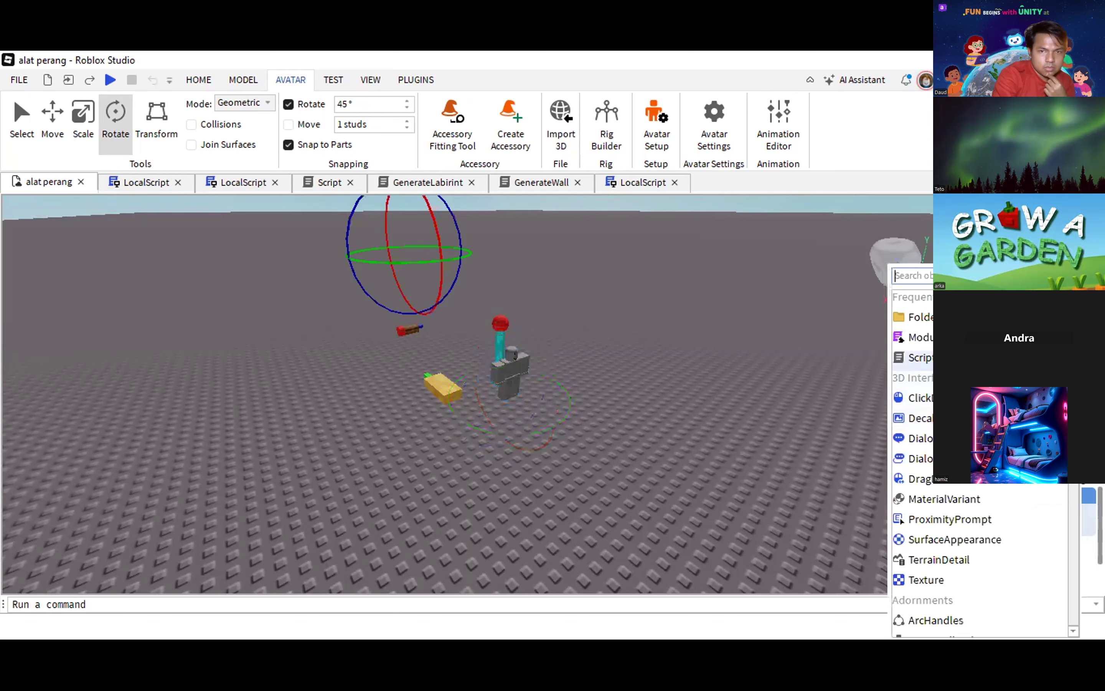
click(923, 358)
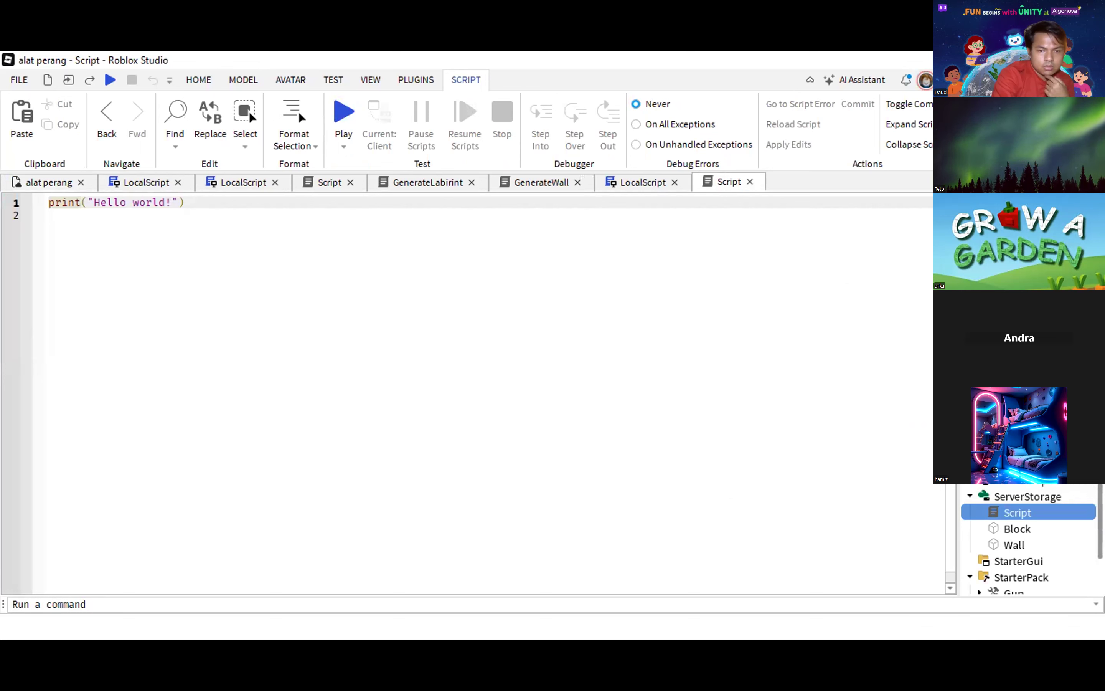
text(dmg)
key(Return)
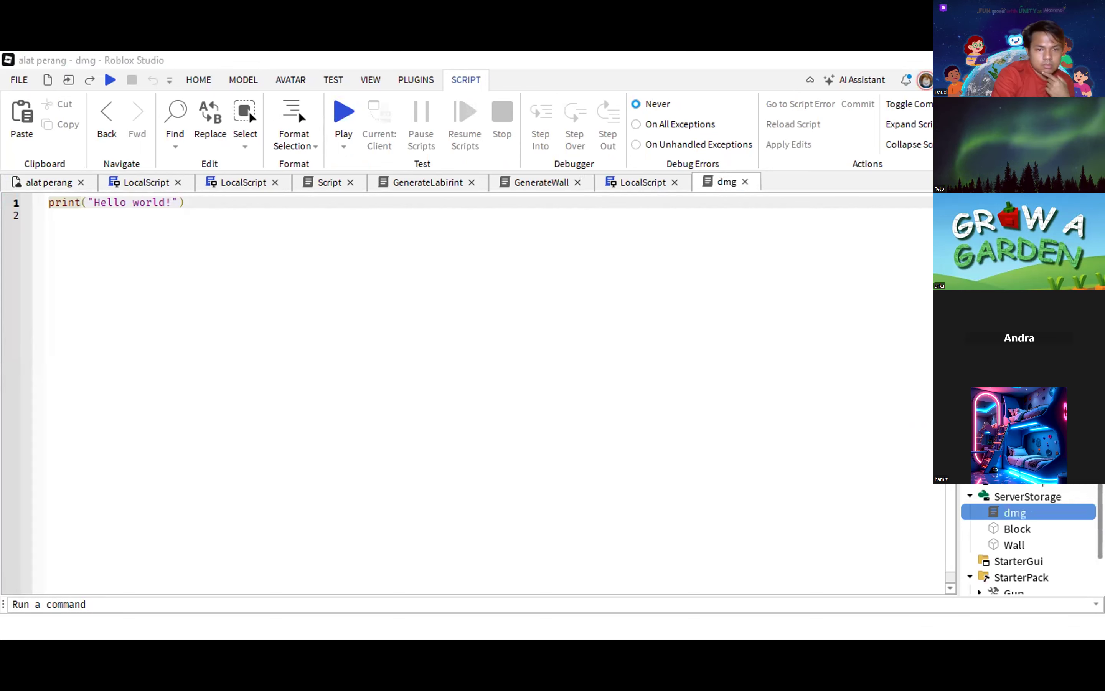